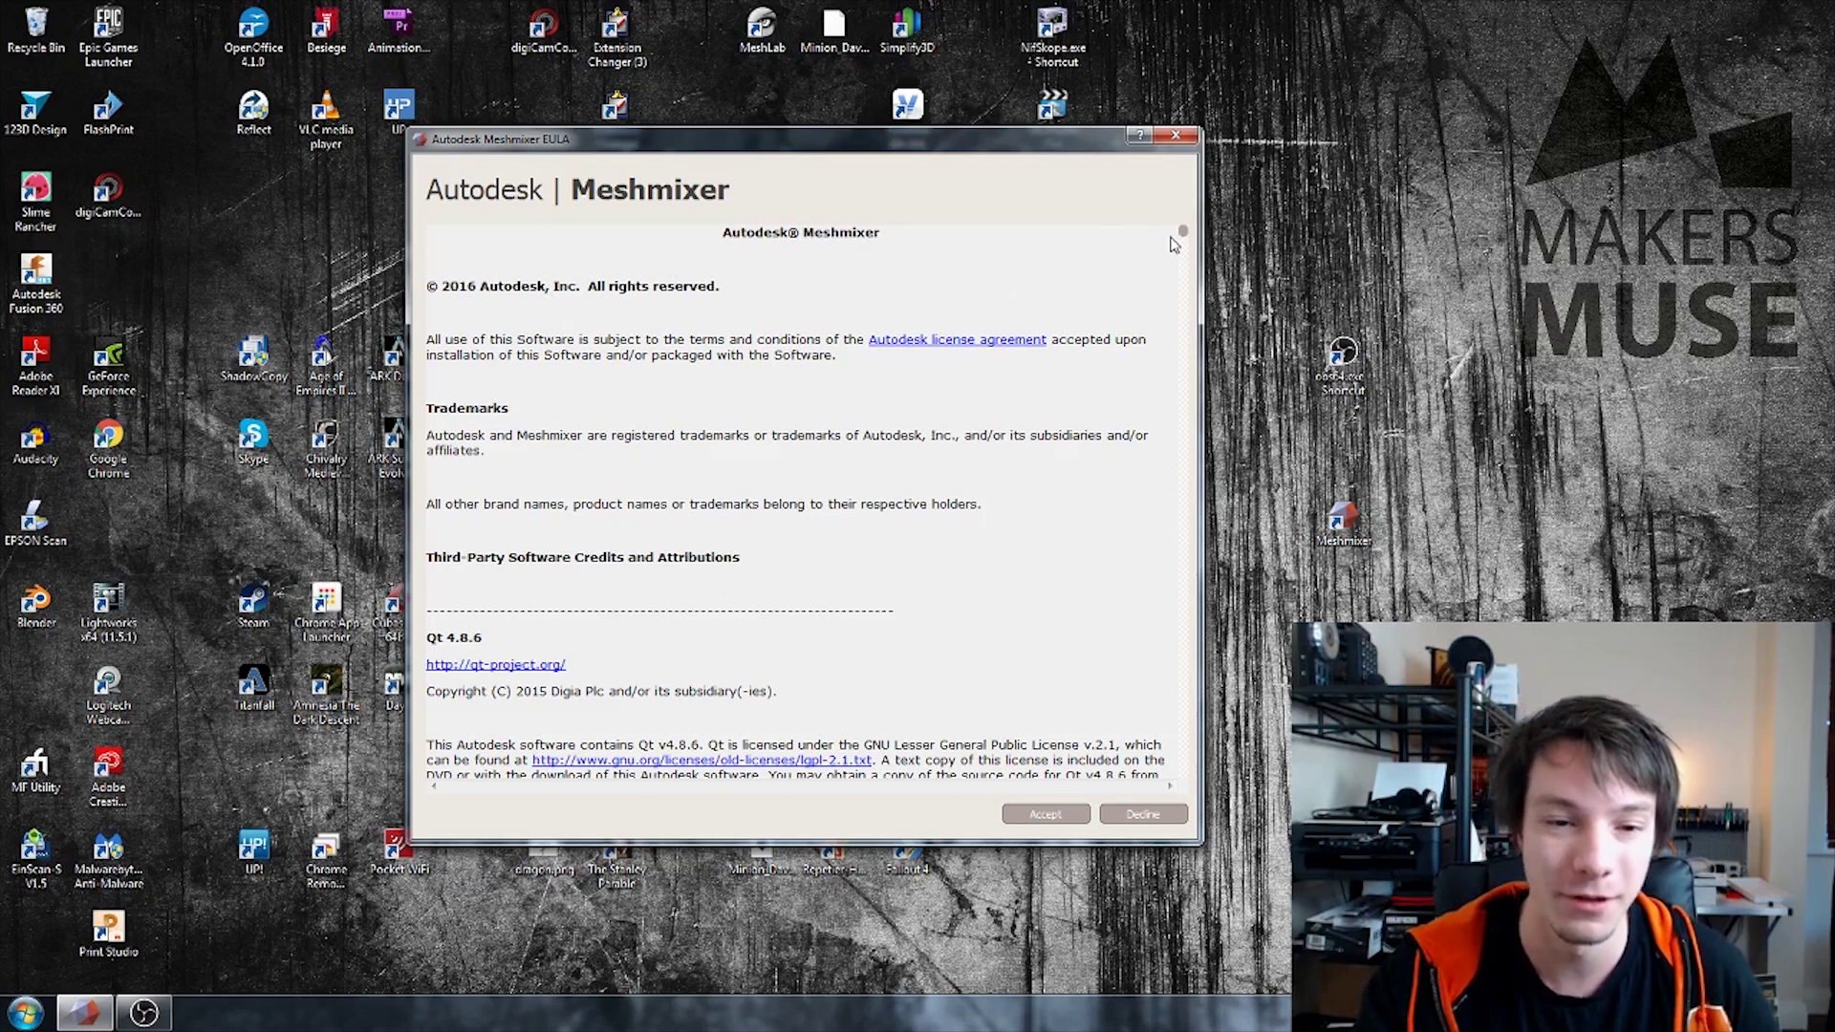
# Look through the Meshmixer licence agreement and accept it
pyautogui.scroll(-4, 1179, 248)
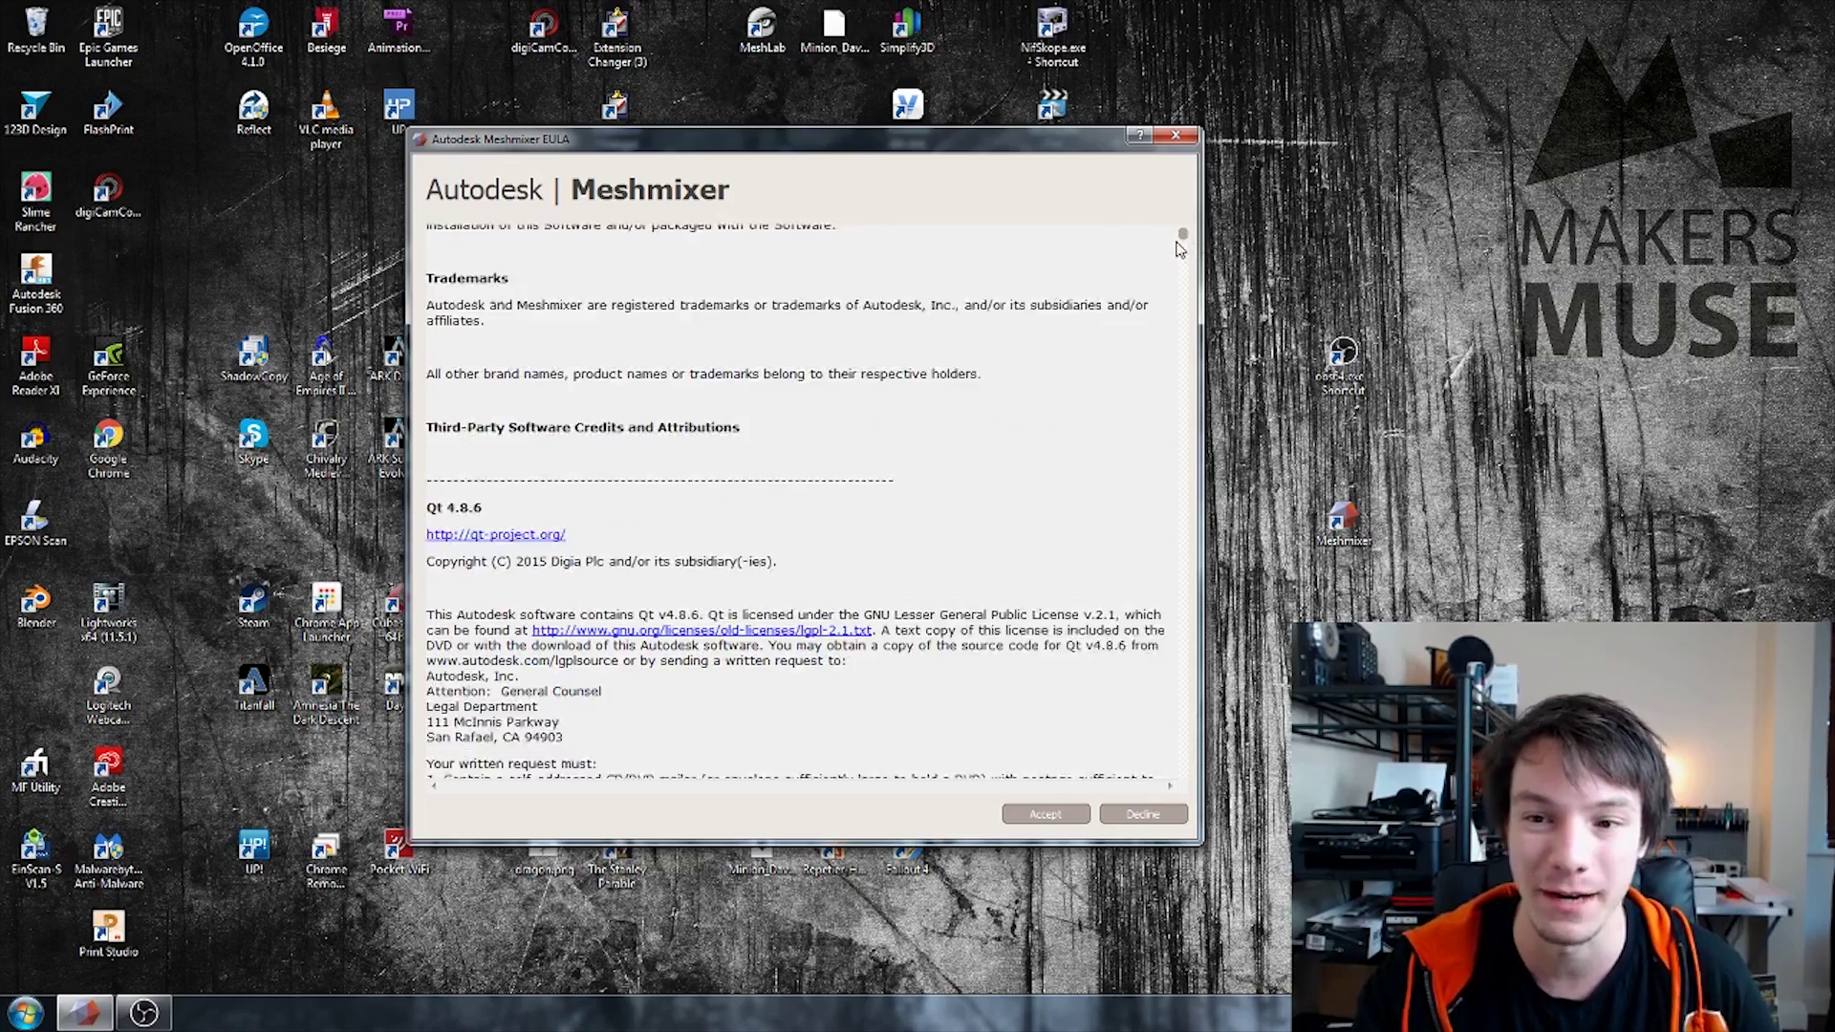
pyautogui.scroll(-5, 1181, 246)
pyautogui.scroll(5, 1188, 249)
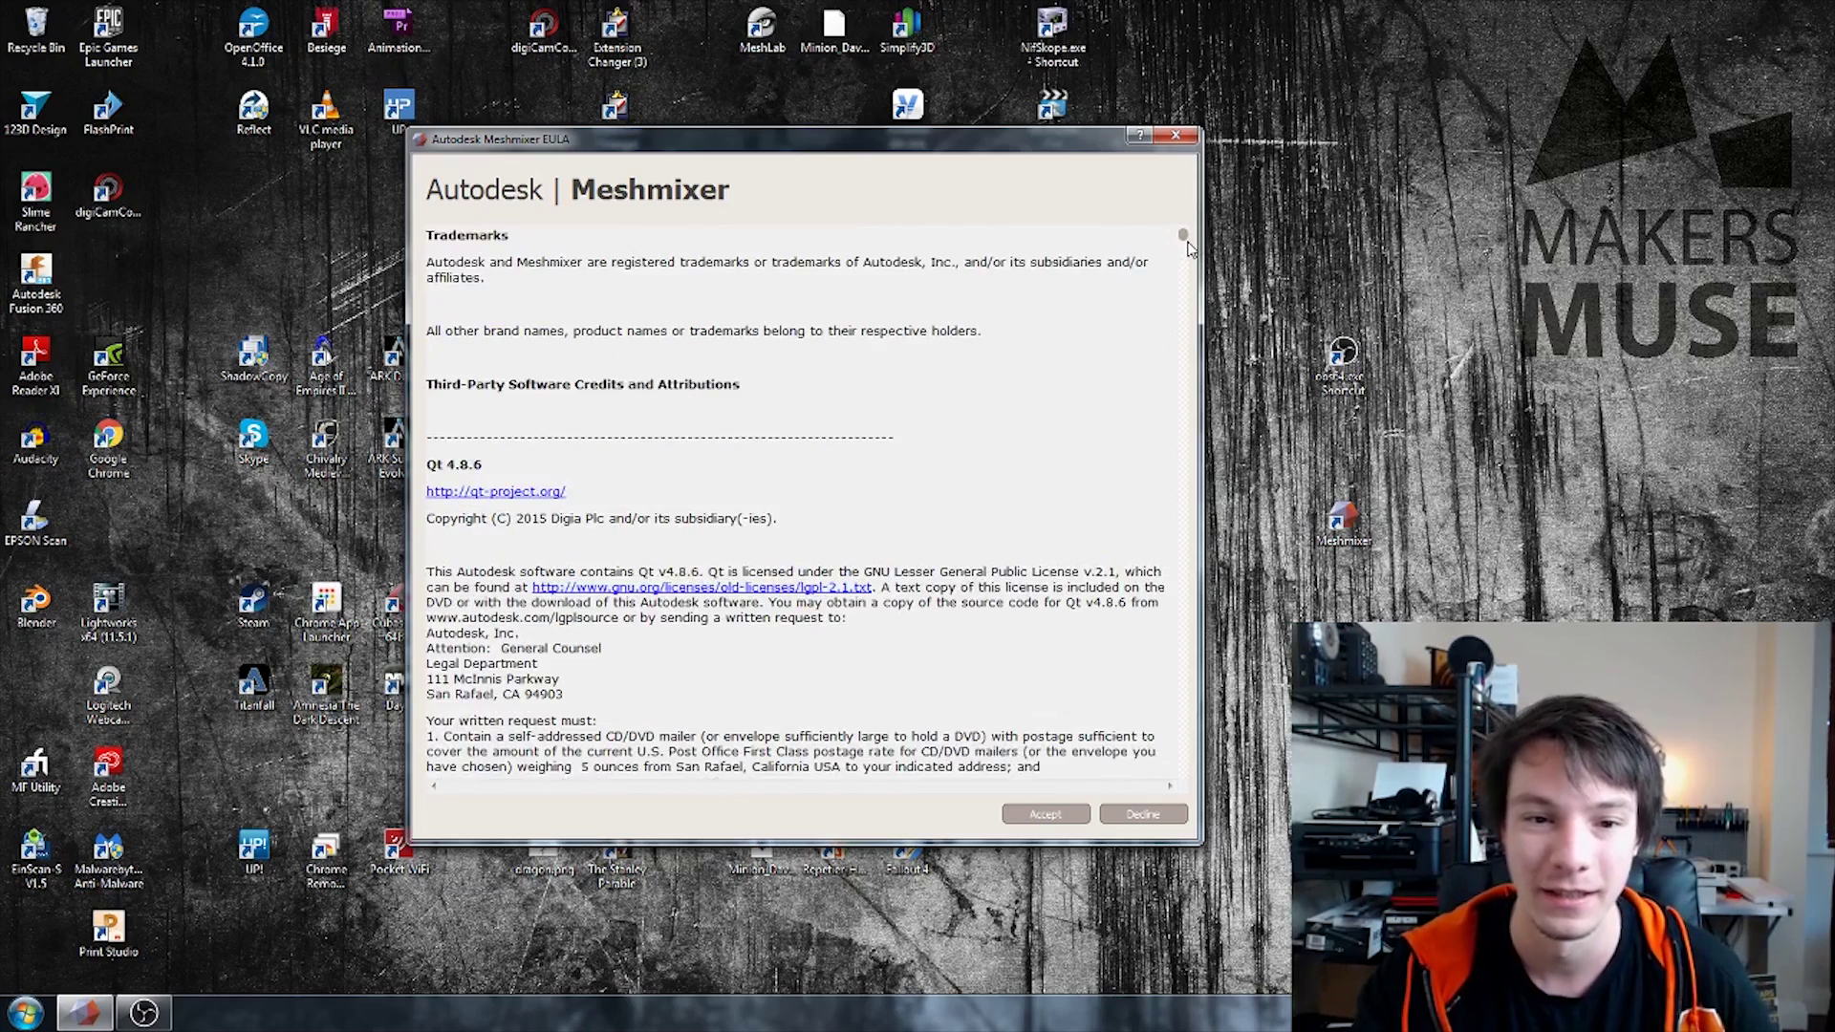
pyautogui.moveTo(1189, 245); pyautogui.dragTo(1188, 765)
pyautogui.scroll(-3, 1008, 638)
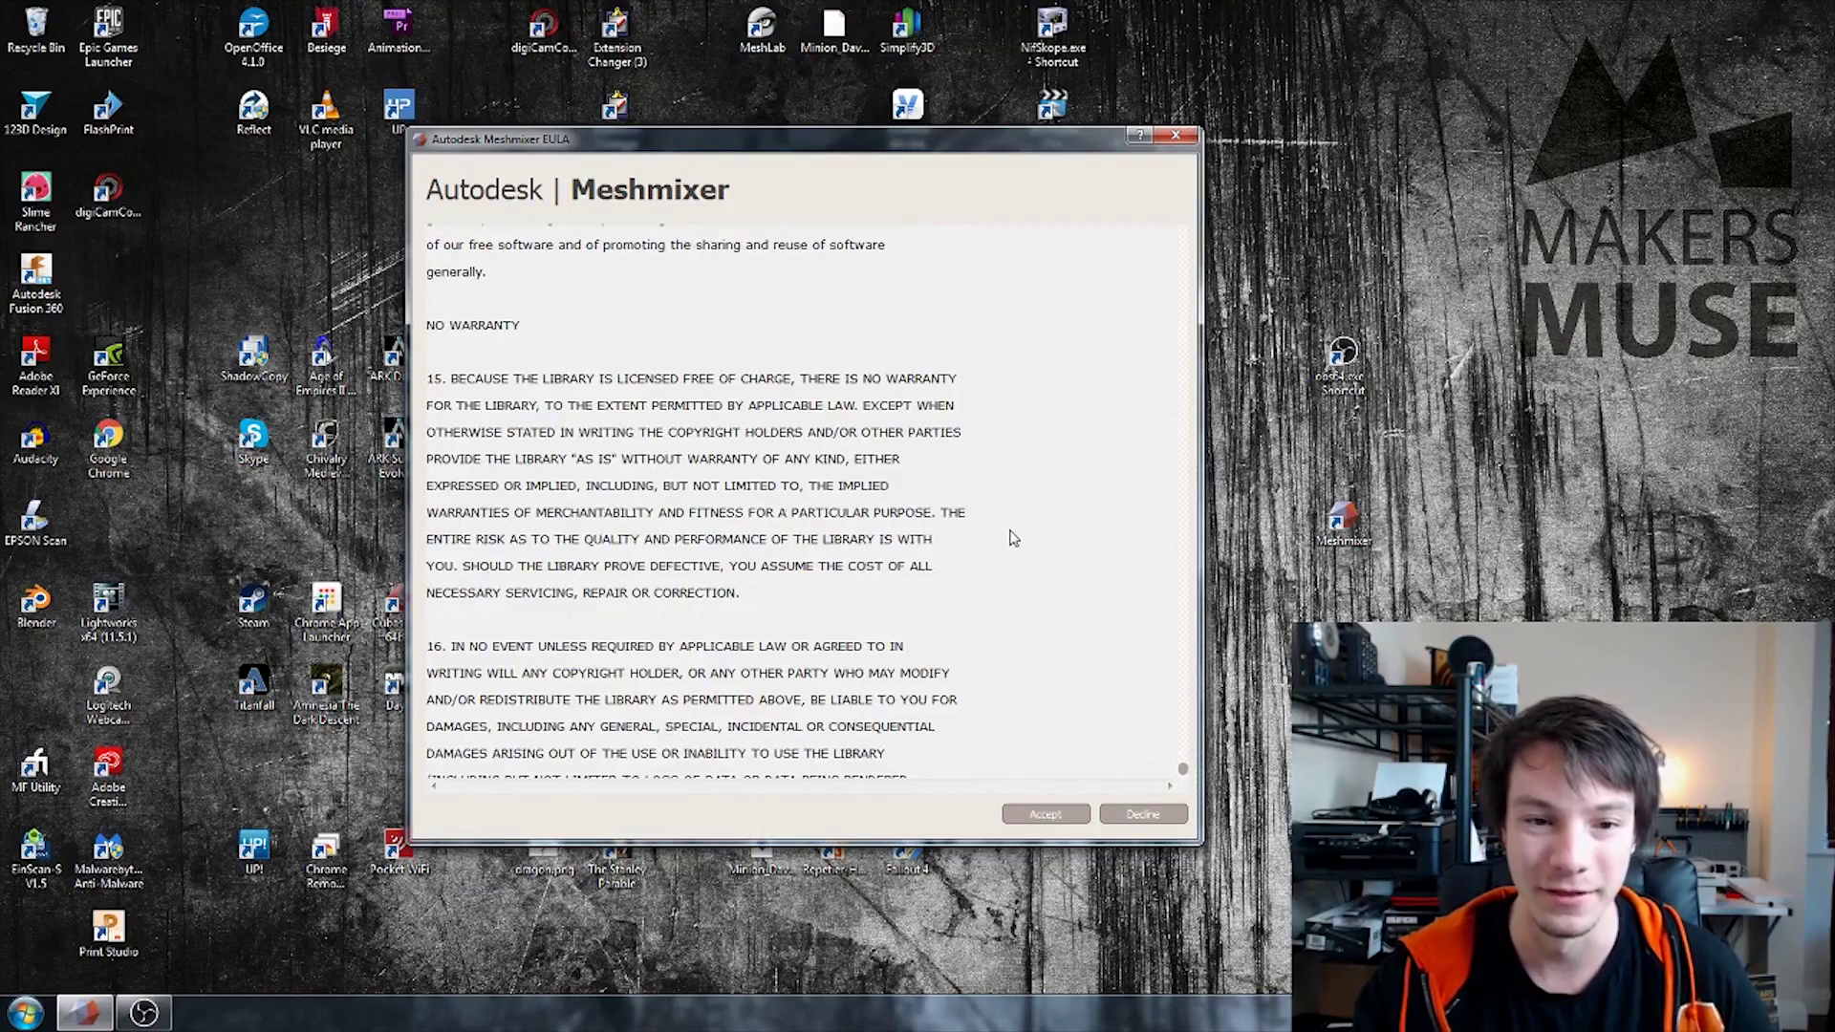
pyautogui.scroll(-1, 1013, 538)
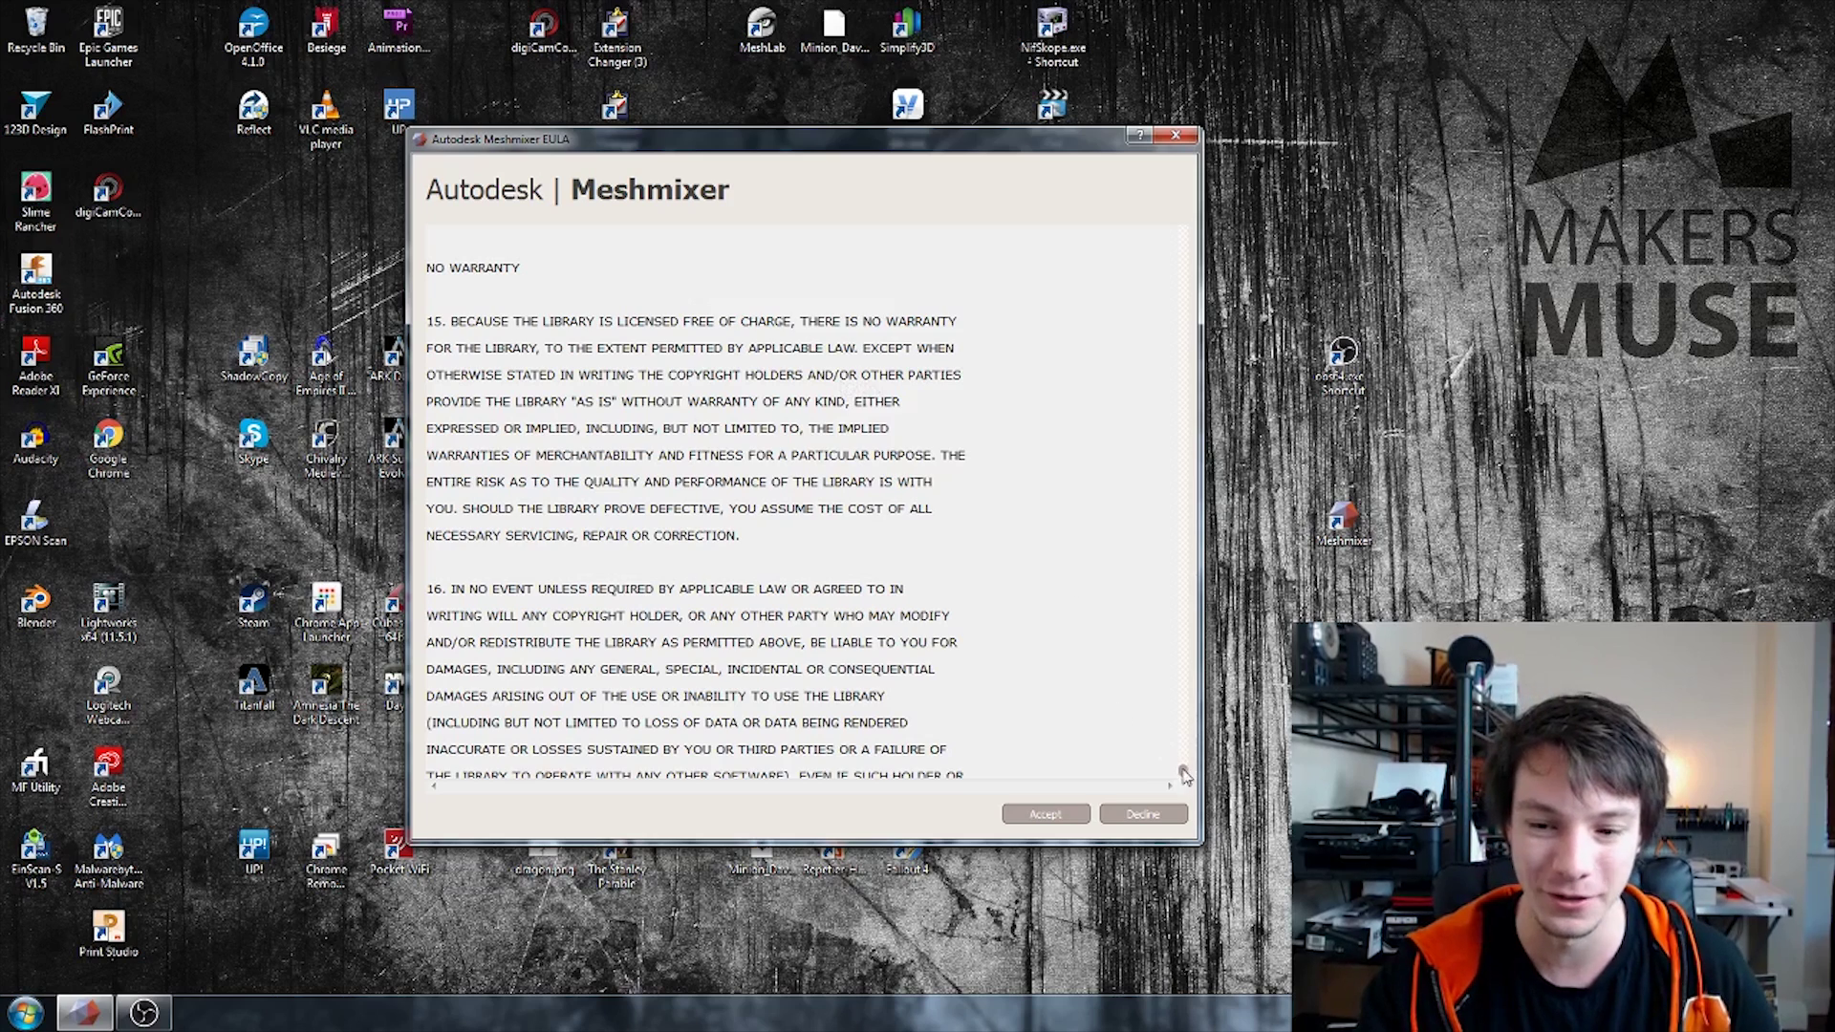
pyautogui.moveTo(1183, 769); pyautogui.dragTo(1183, 677)
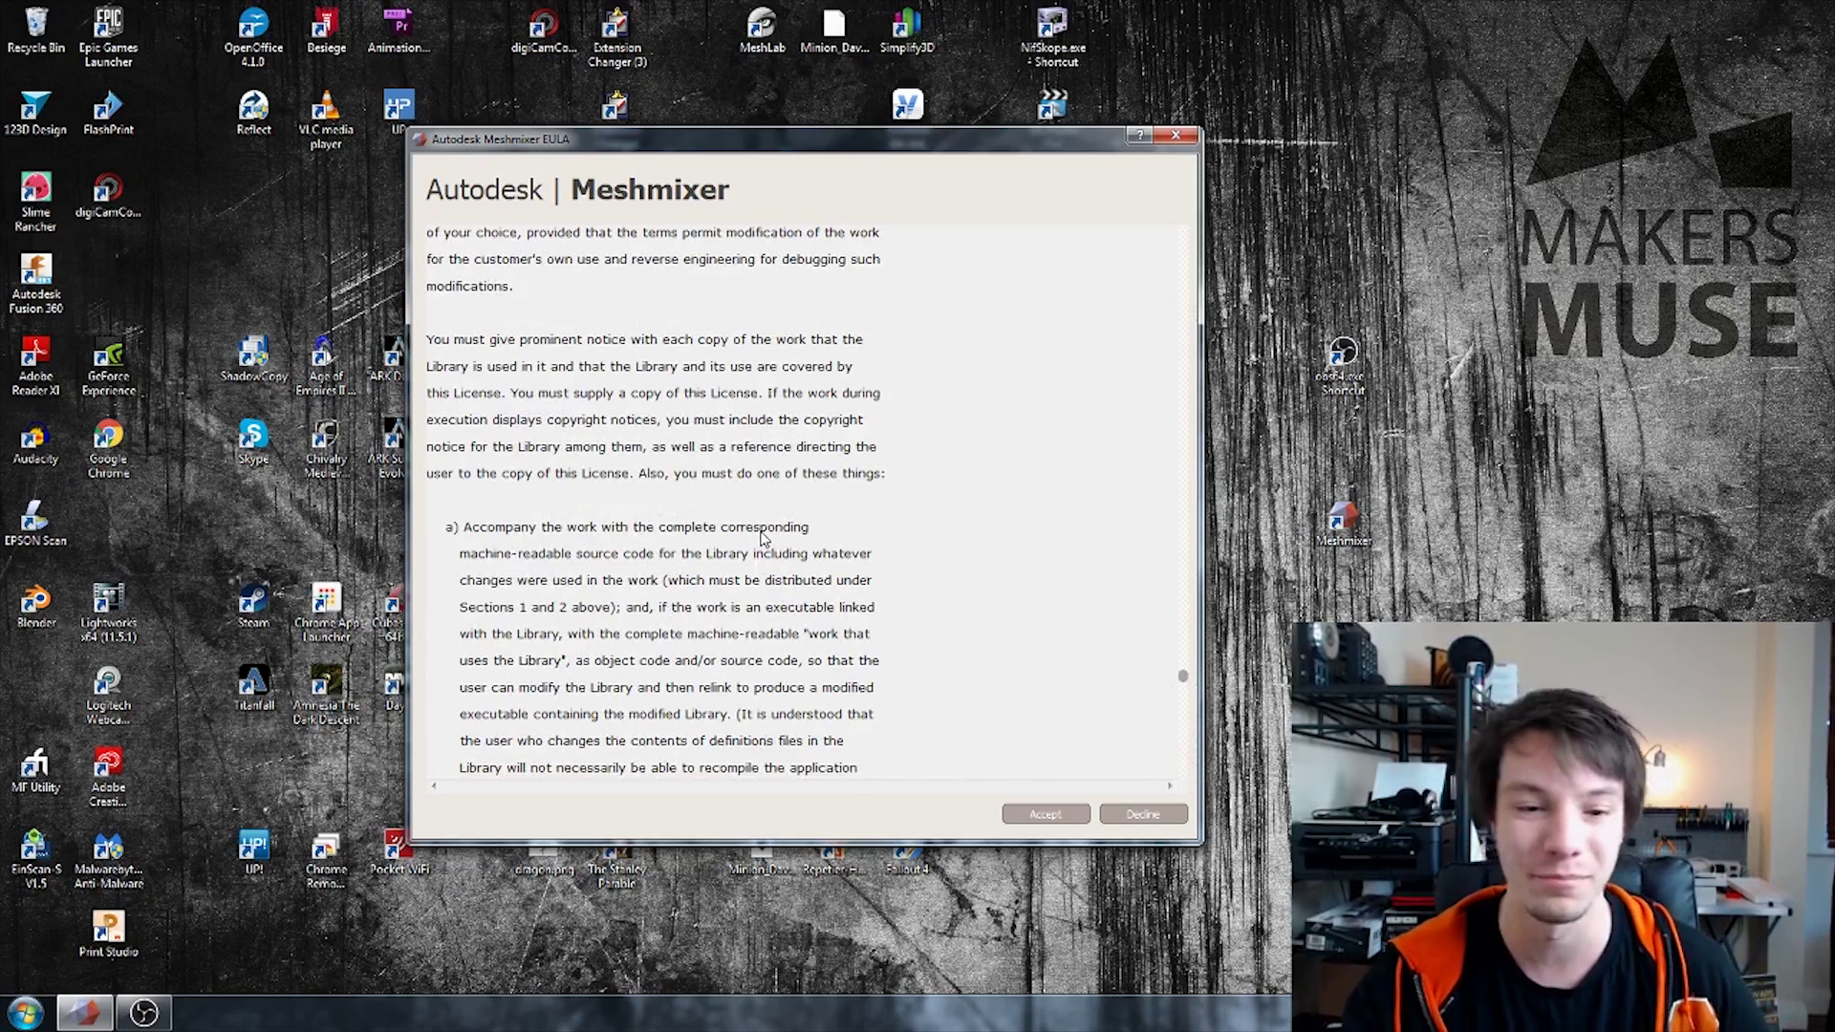
pyautogui.click(1059, 811)
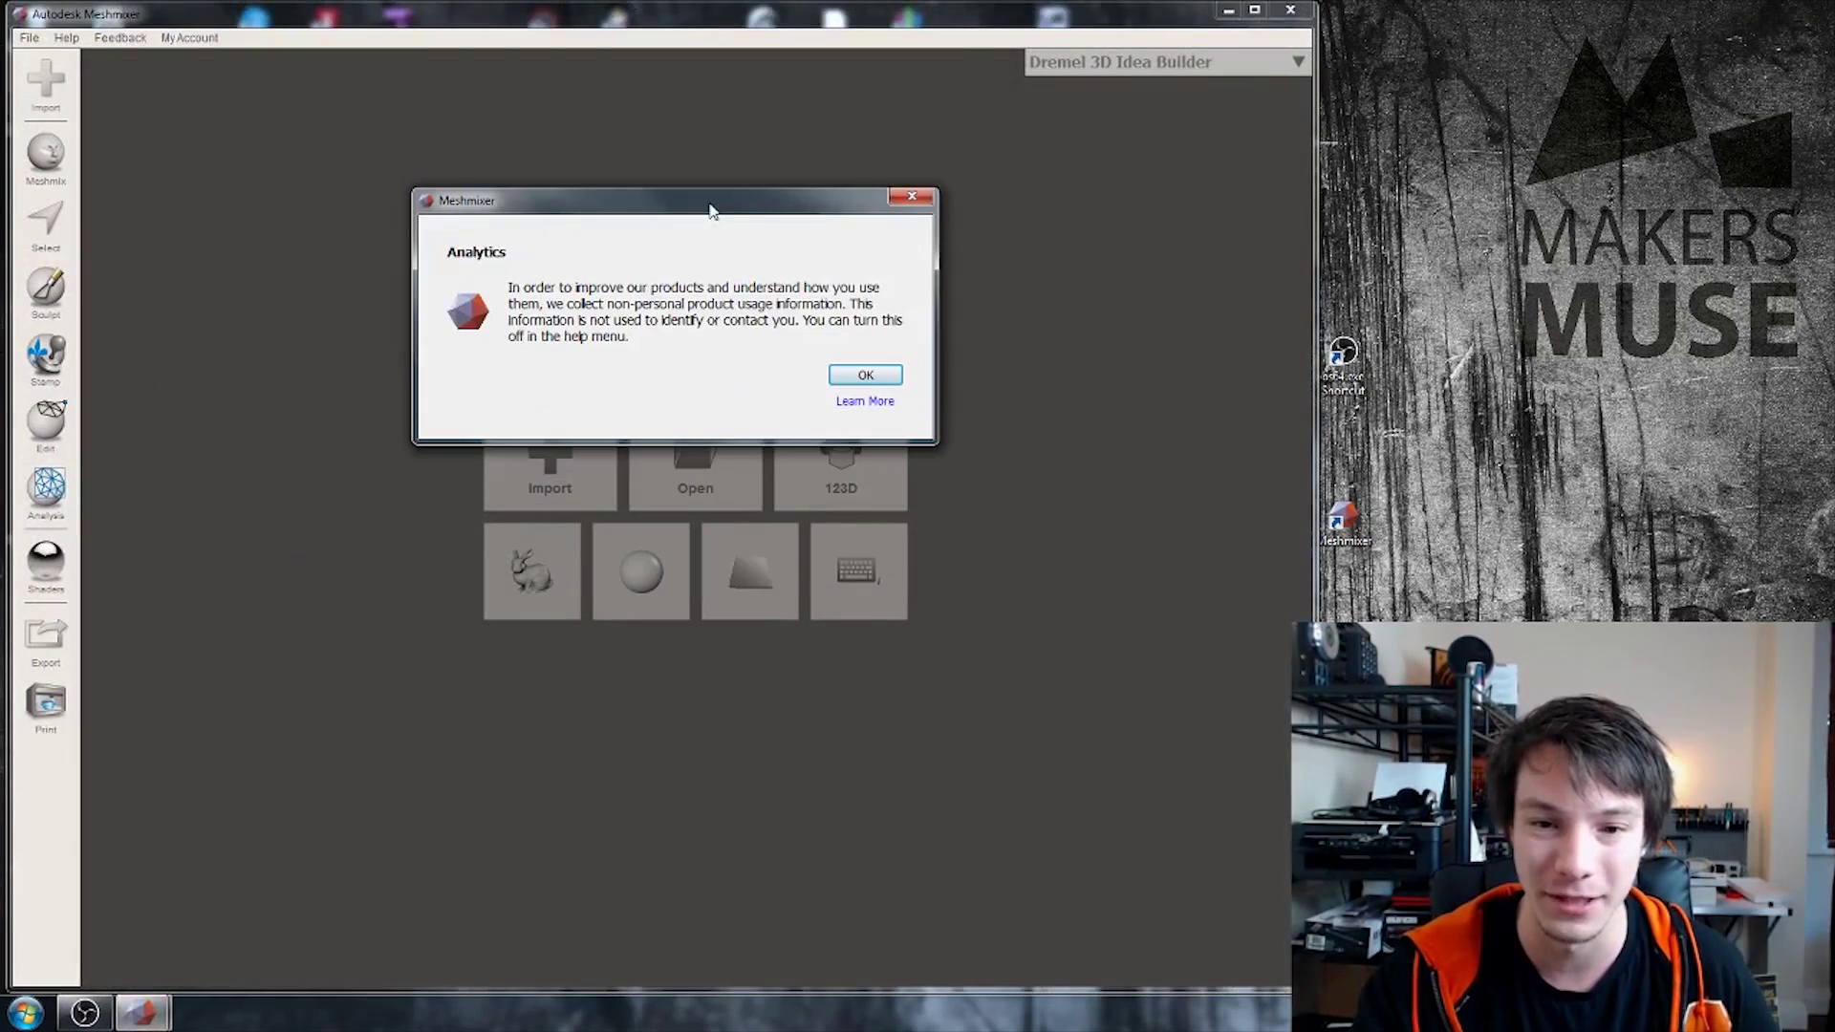
# Dismiss the analytics notice and maximize the Meshmixer window
pyautogui.moveTo(710, 208); pyautogui.dragTo(893, 305)
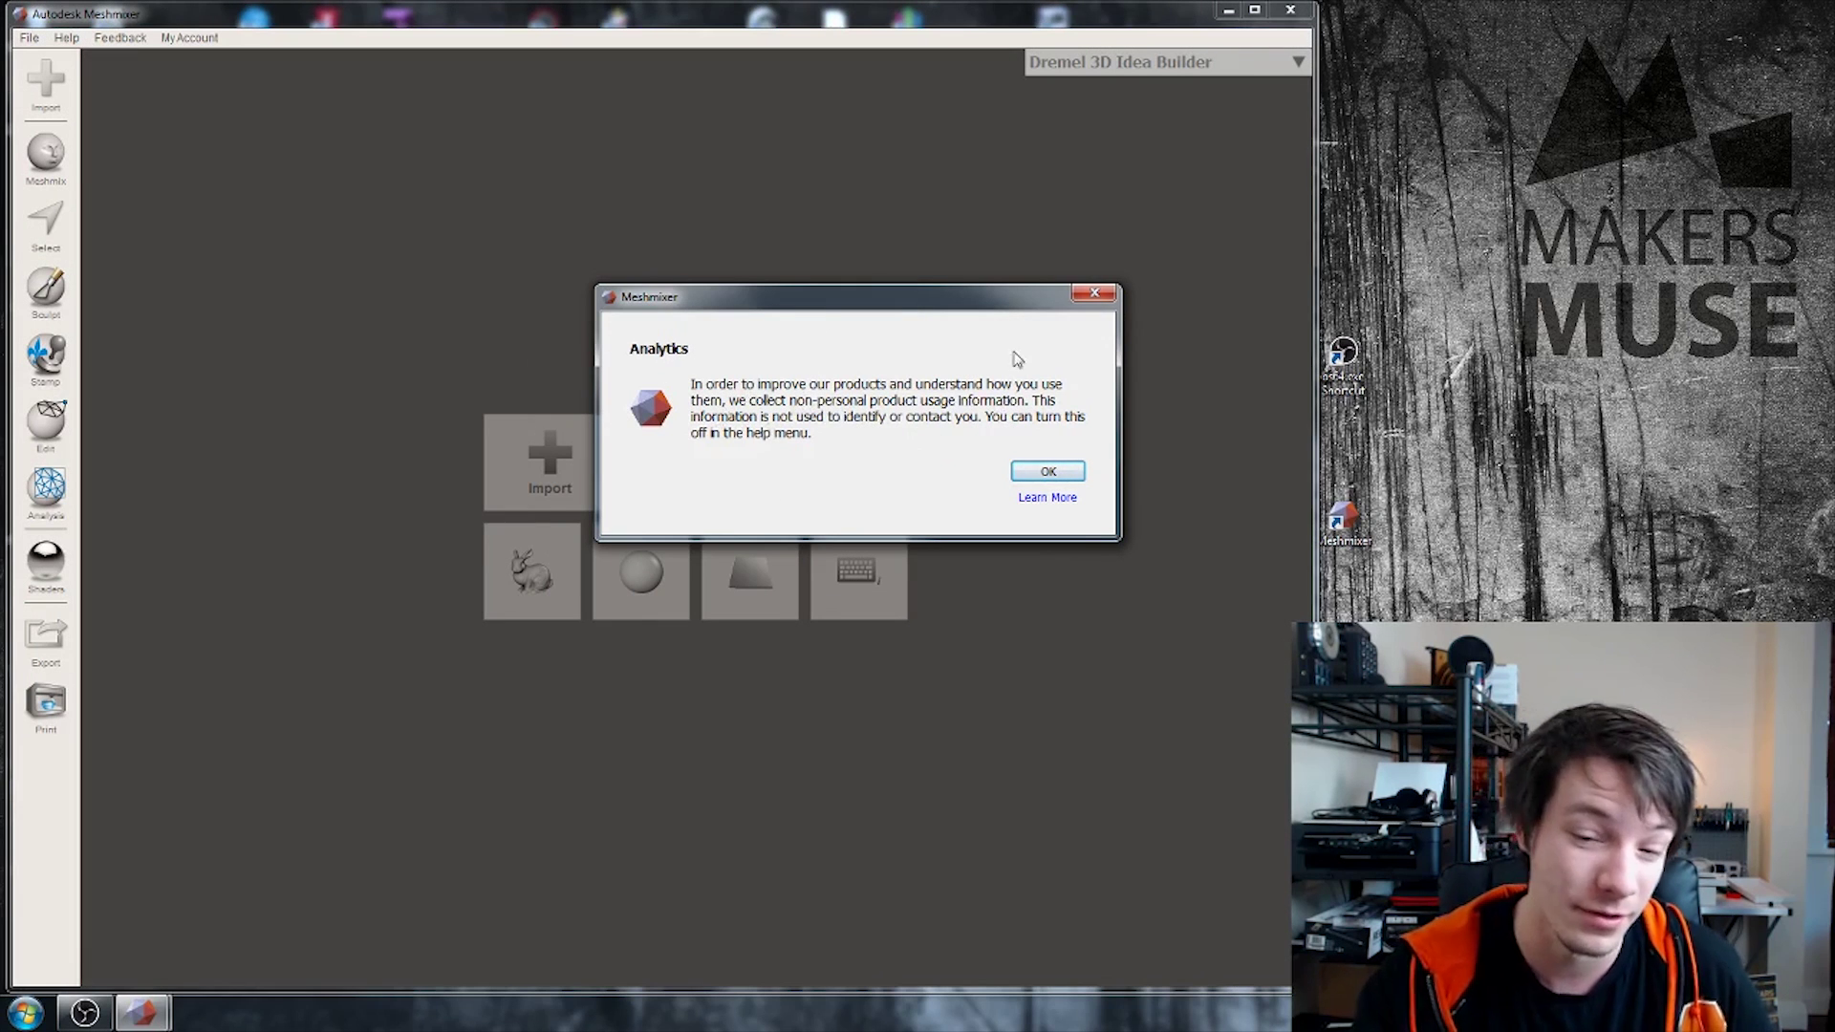
pyautogui.click(1037, 472)
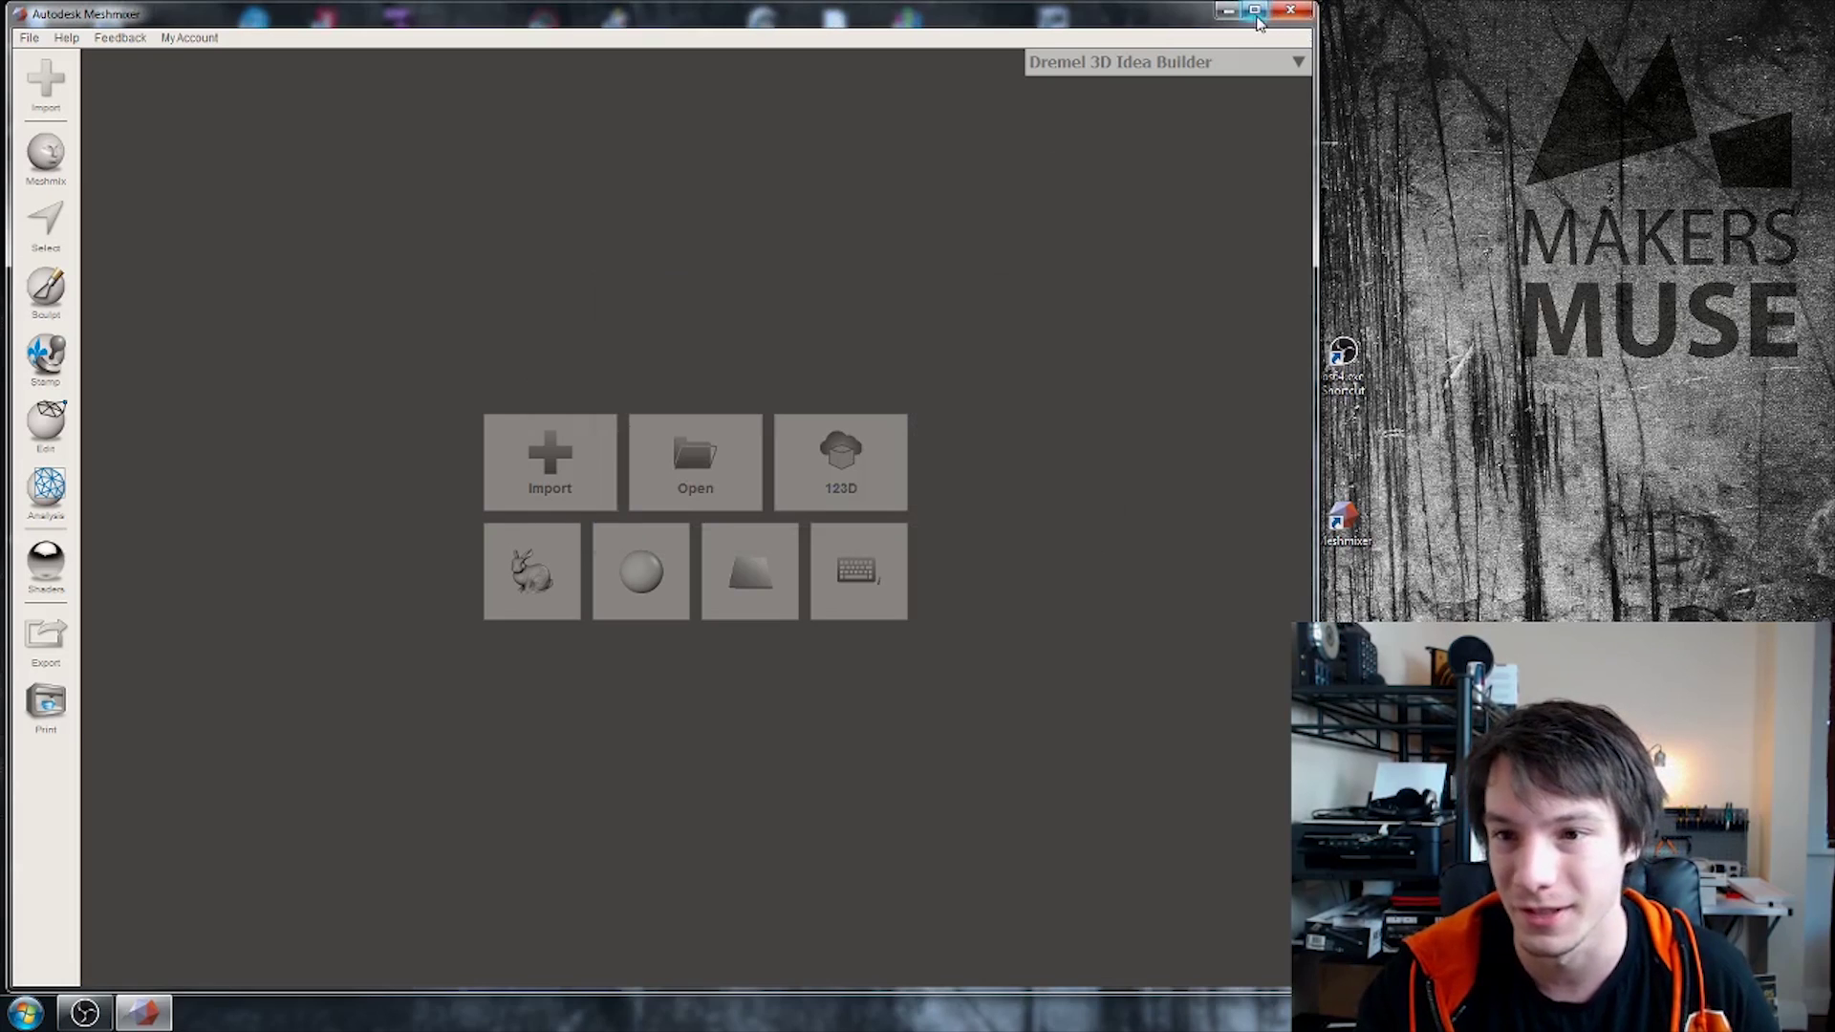
pyautogui.click(1255, 11)
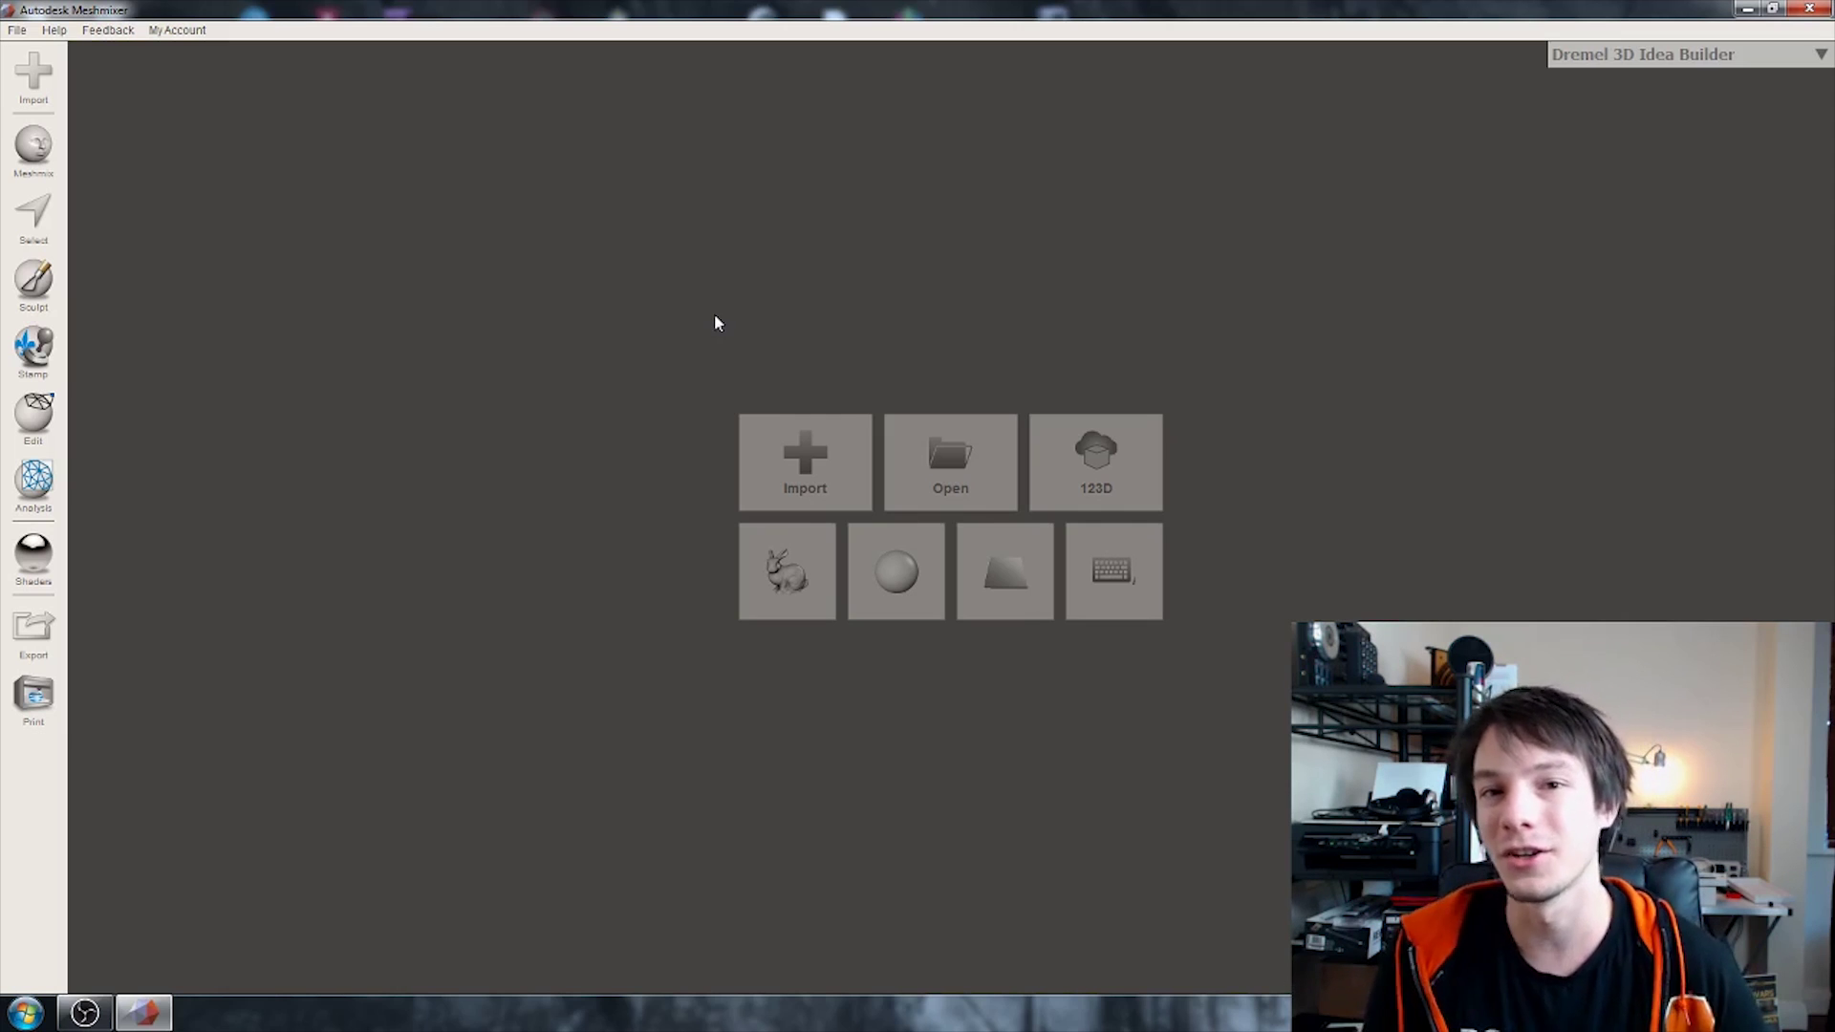
# Import miku_posed.obj from the Miku folder on the D: drive
pyautogui.click(752, 474)
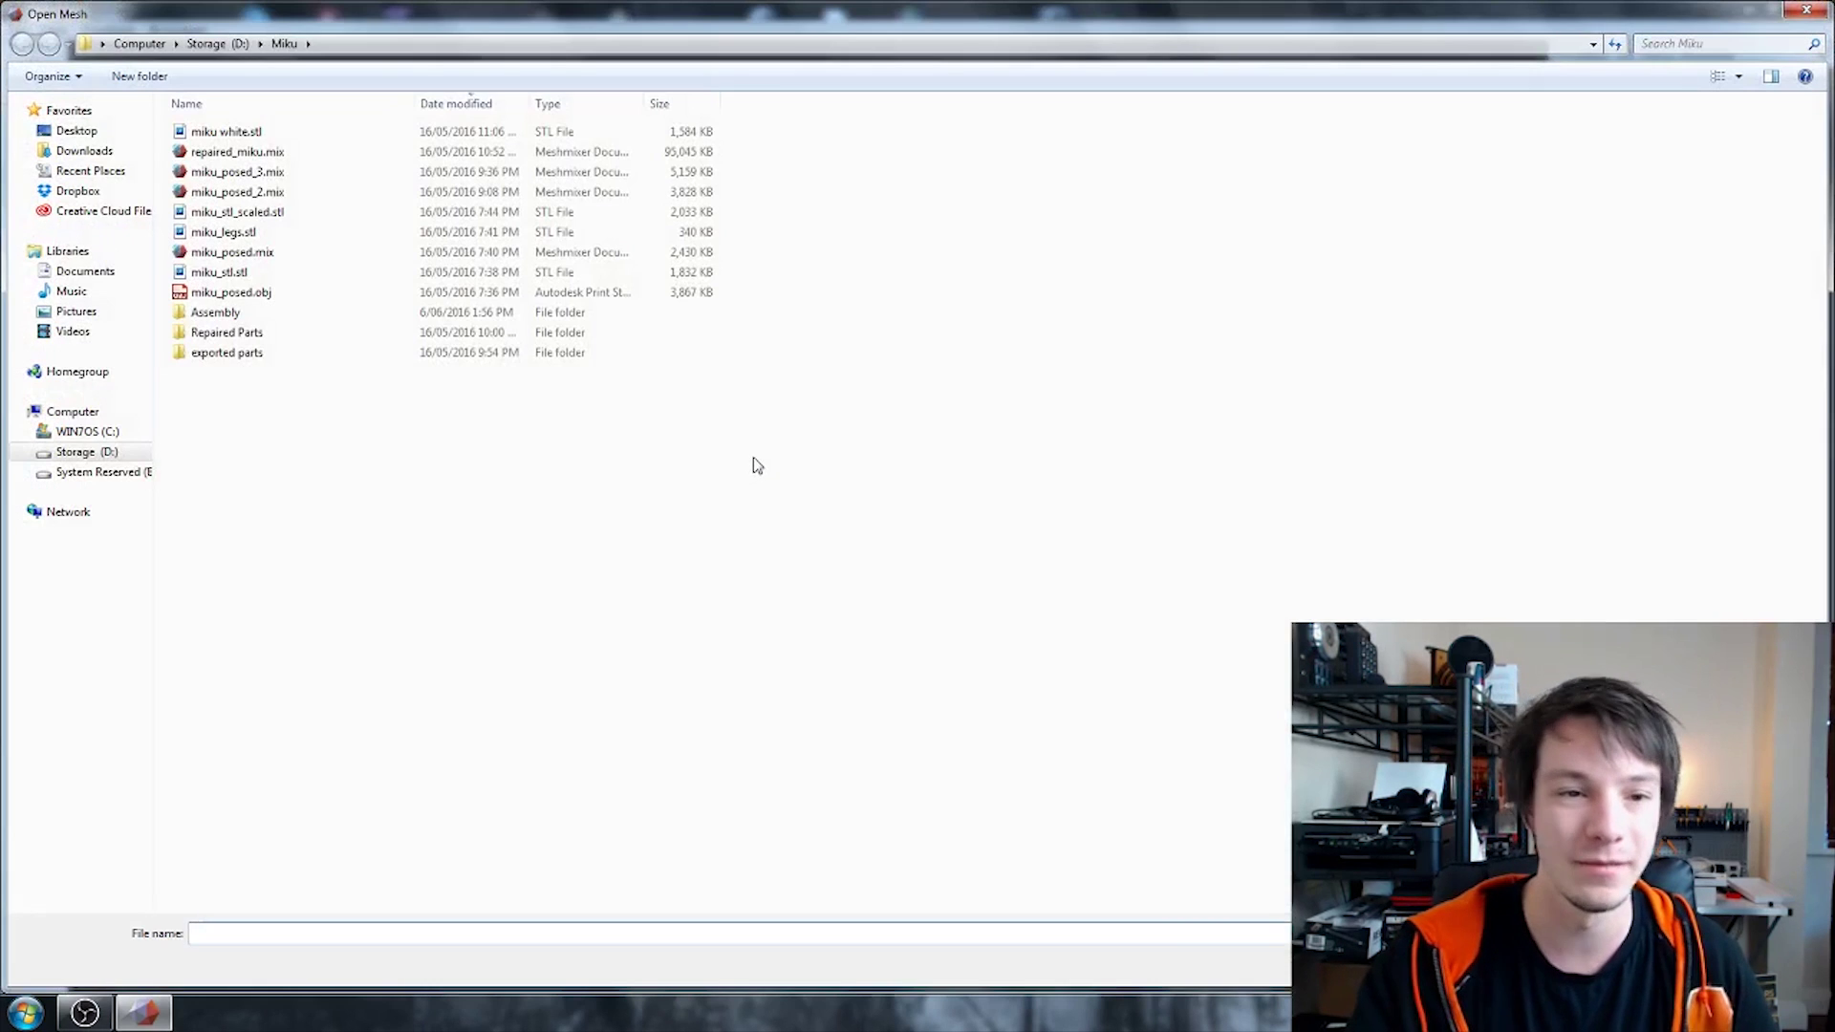
pyautogui.doubleClick(292, 292)
# Examine the imported figure's surfaces and open edges from several angles
pyautogui.moveTo(555, 591); pyautogui.dragTo(969, 369, button='right')
pyautogui.scroll(3, 1087, 311)
pyautogui.moveTo(1049, 260); pyautogui.dragTo(973, 323, button='middle')
pyautogui.moveTo(975, 331); pyautogui.dragTo(860, 453, button='right')
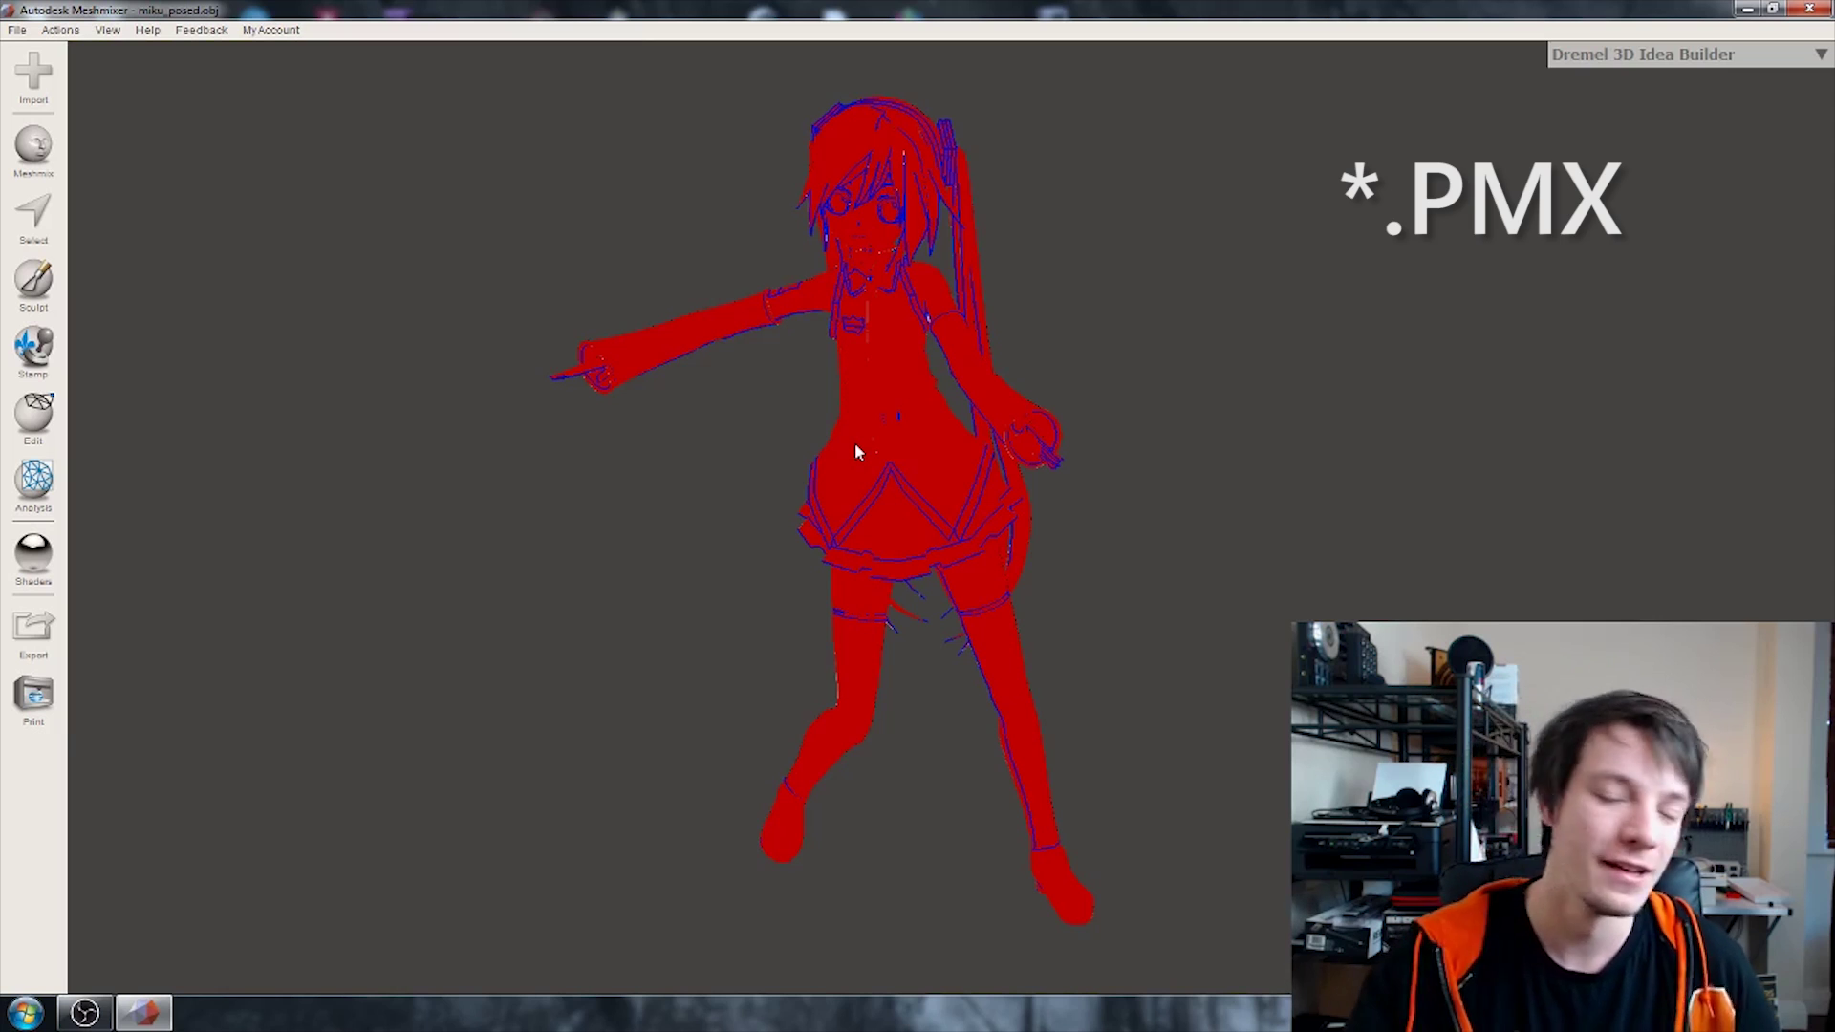
pyautogui.moveTo(855, 443); pyautogui.dragTo(869, 404, button='right')
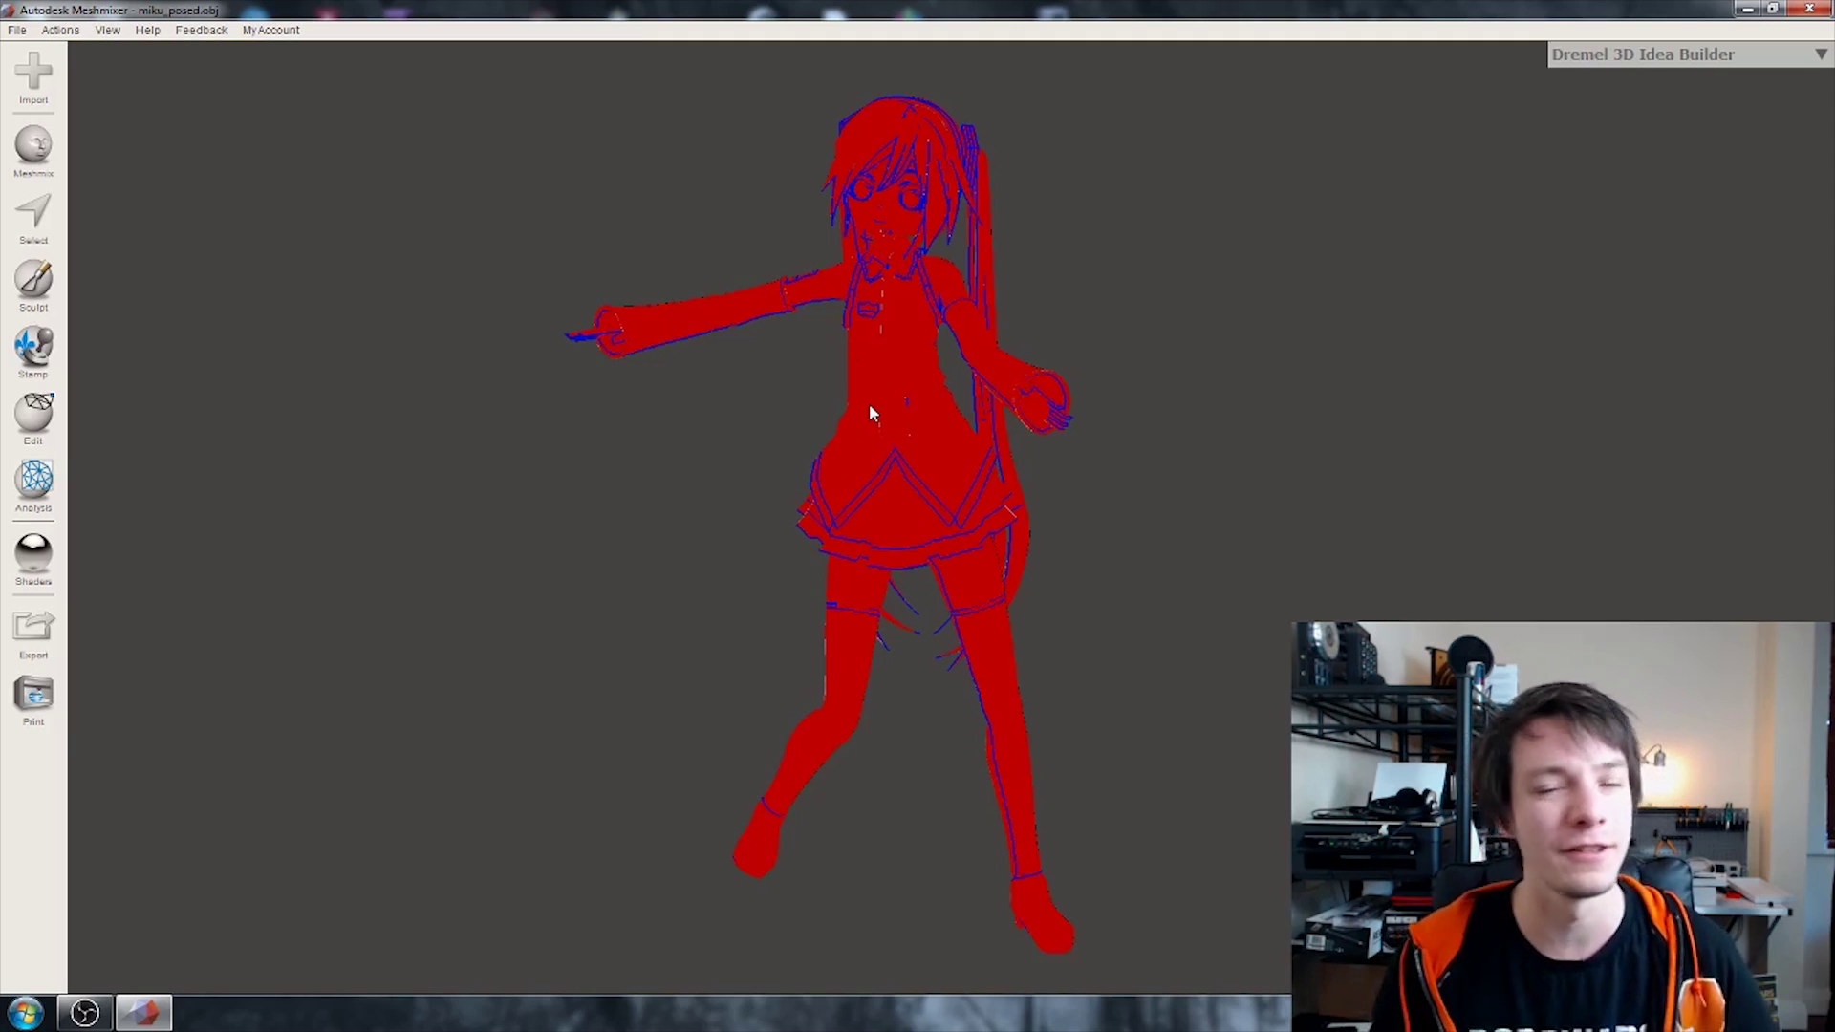
pyautogui.moveTo(893, 409); pyautogui.dragTo(781, 435, button='right')
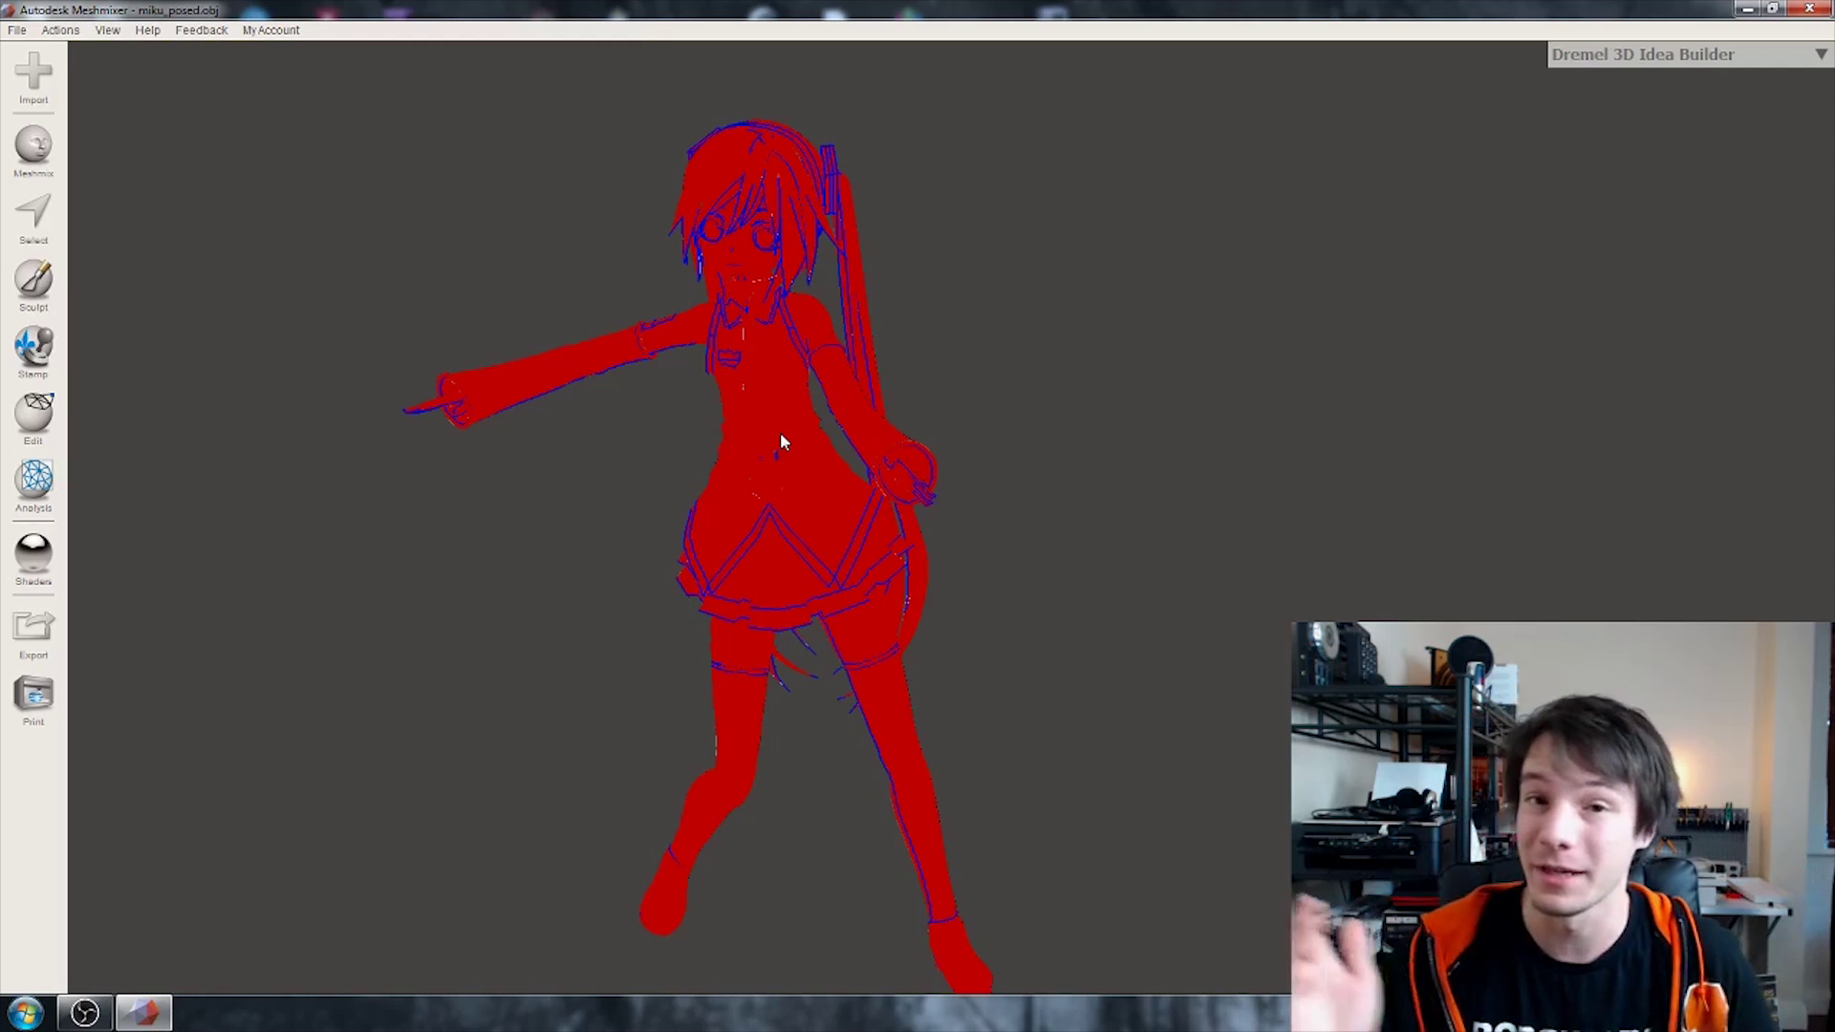
pyautogui.moveTo(779, 441); pyautogui.dragTo(799, 418, button='right')
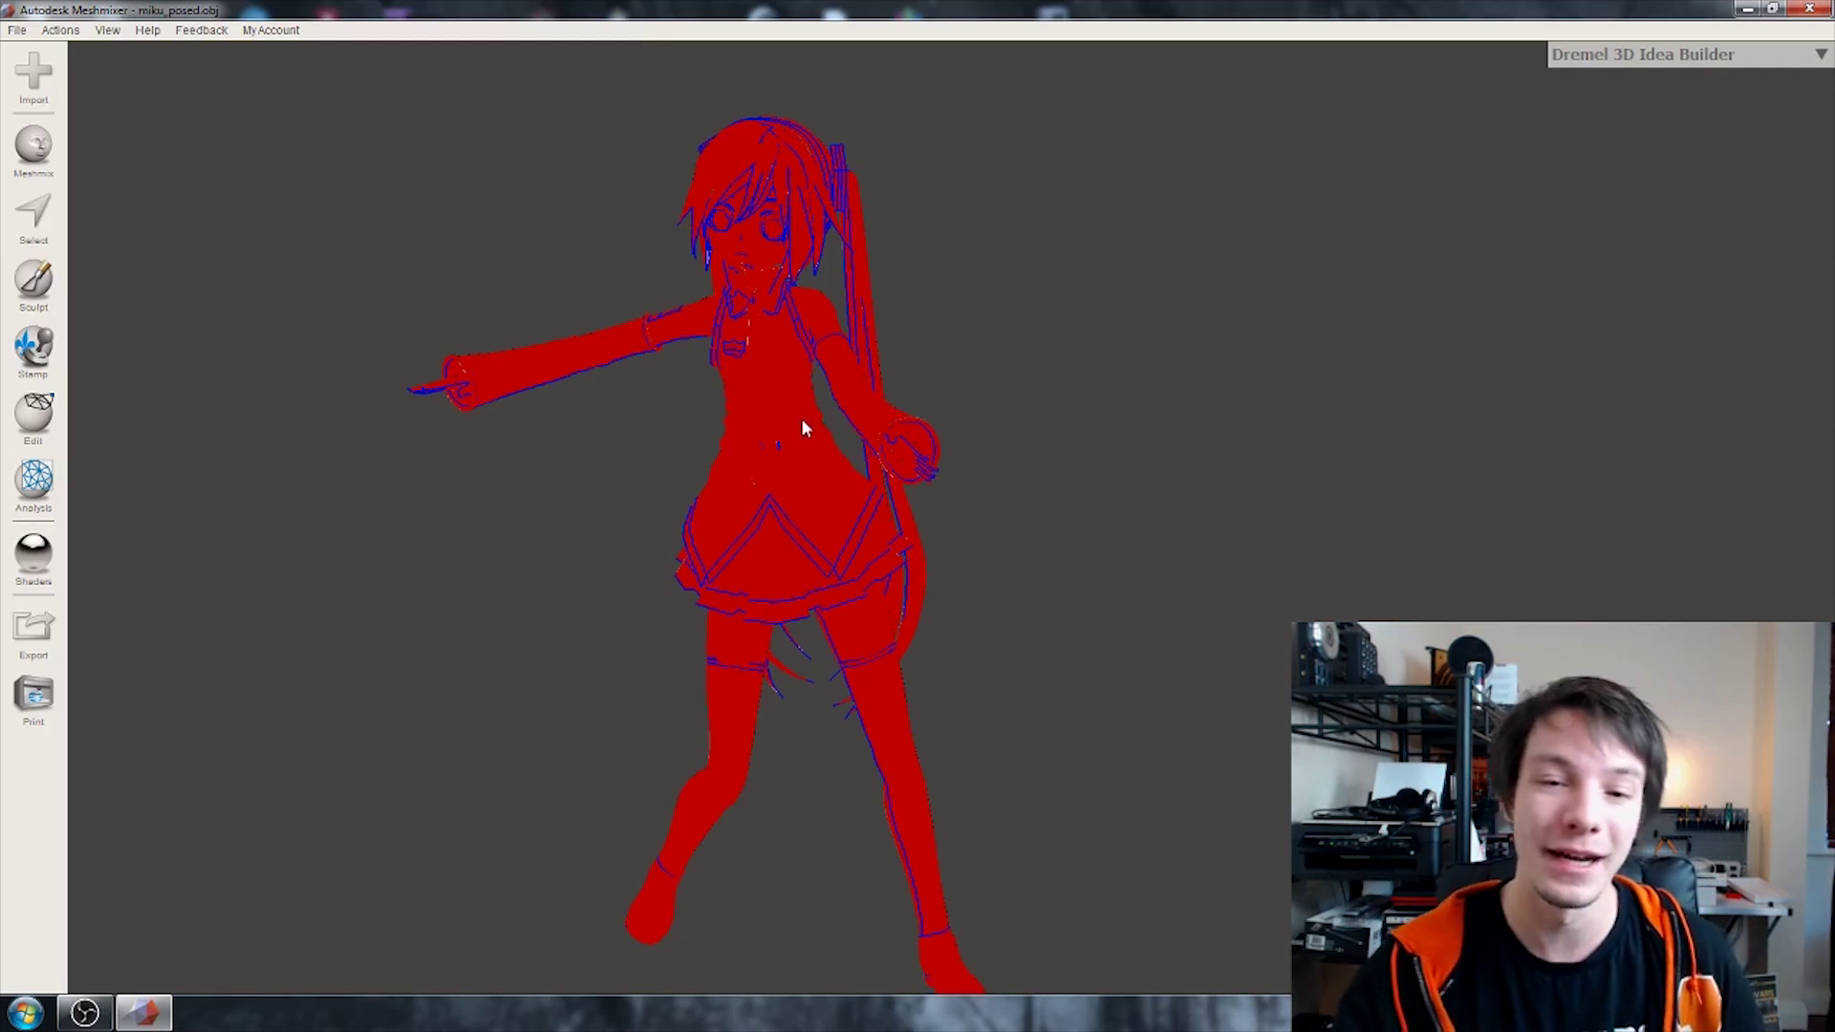
pyautogui.moveTo(802, 420); pyautogui.dragTo(596, 424, button='right')
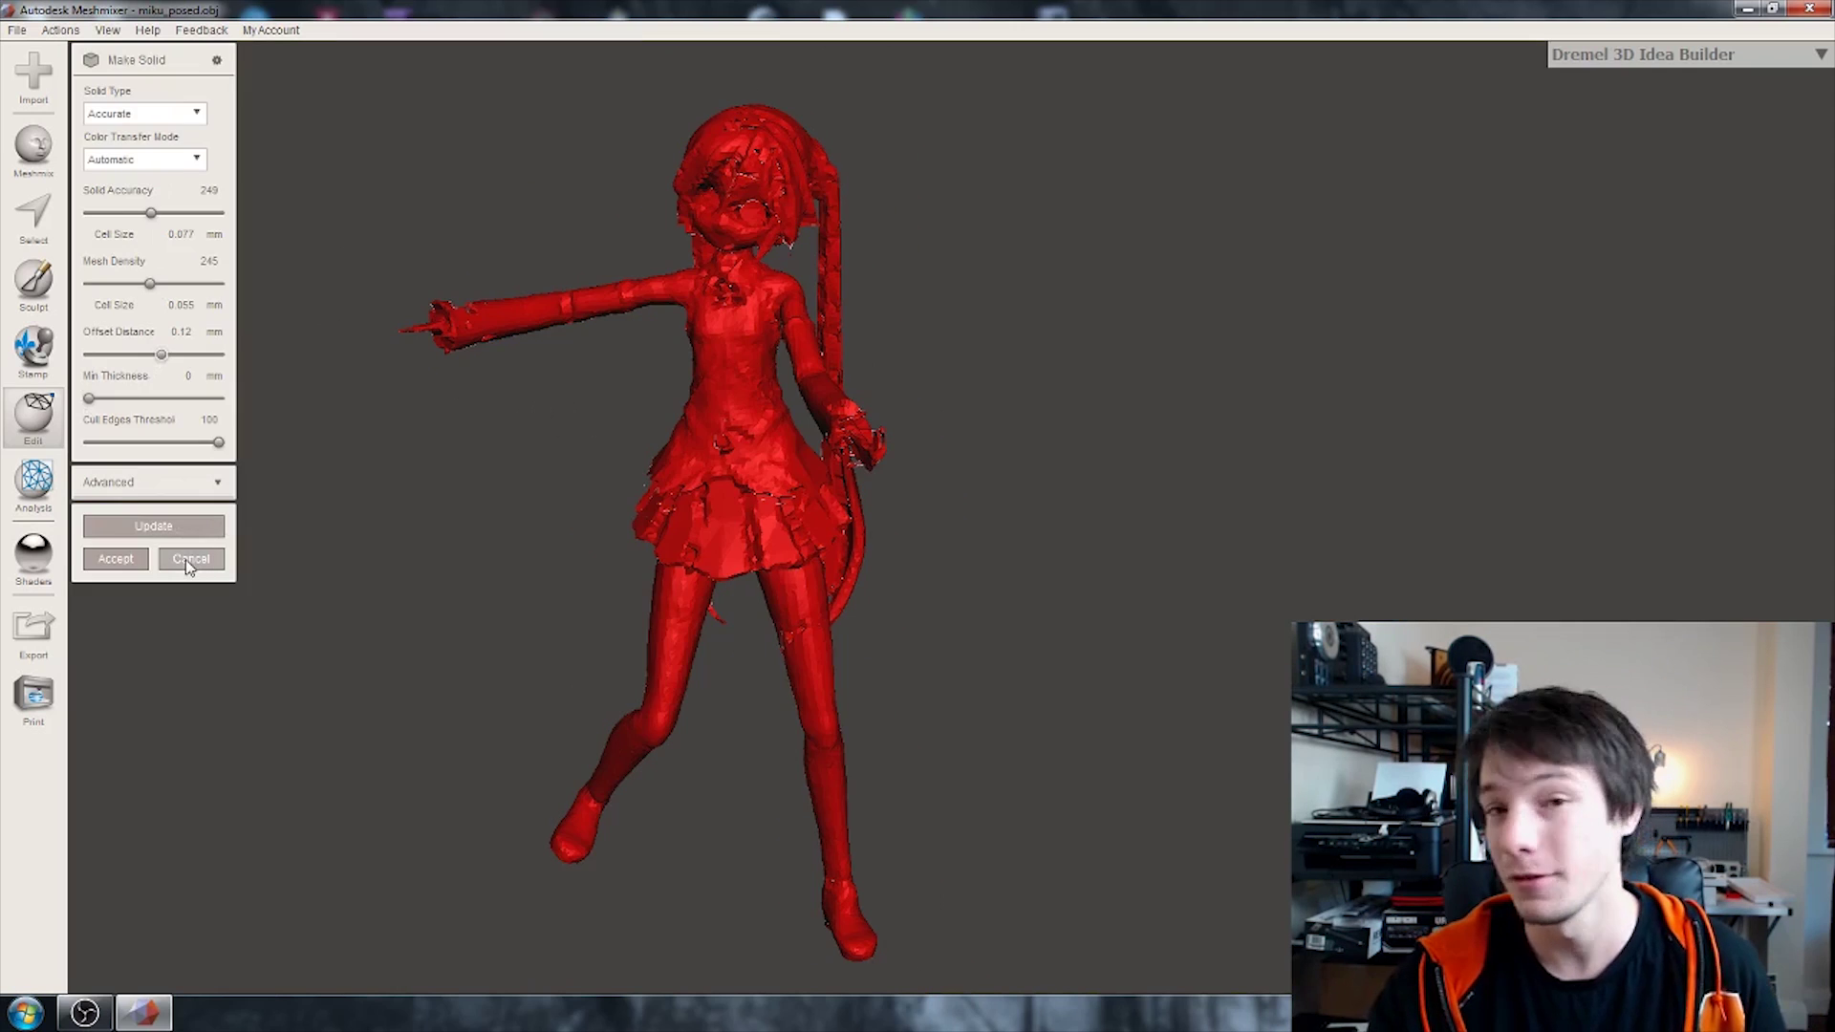
# Cancel the Make Solid preview and set the figure's Z dimension to 150 mm in Units/Dimensions
pyautogui.click(192, 554)
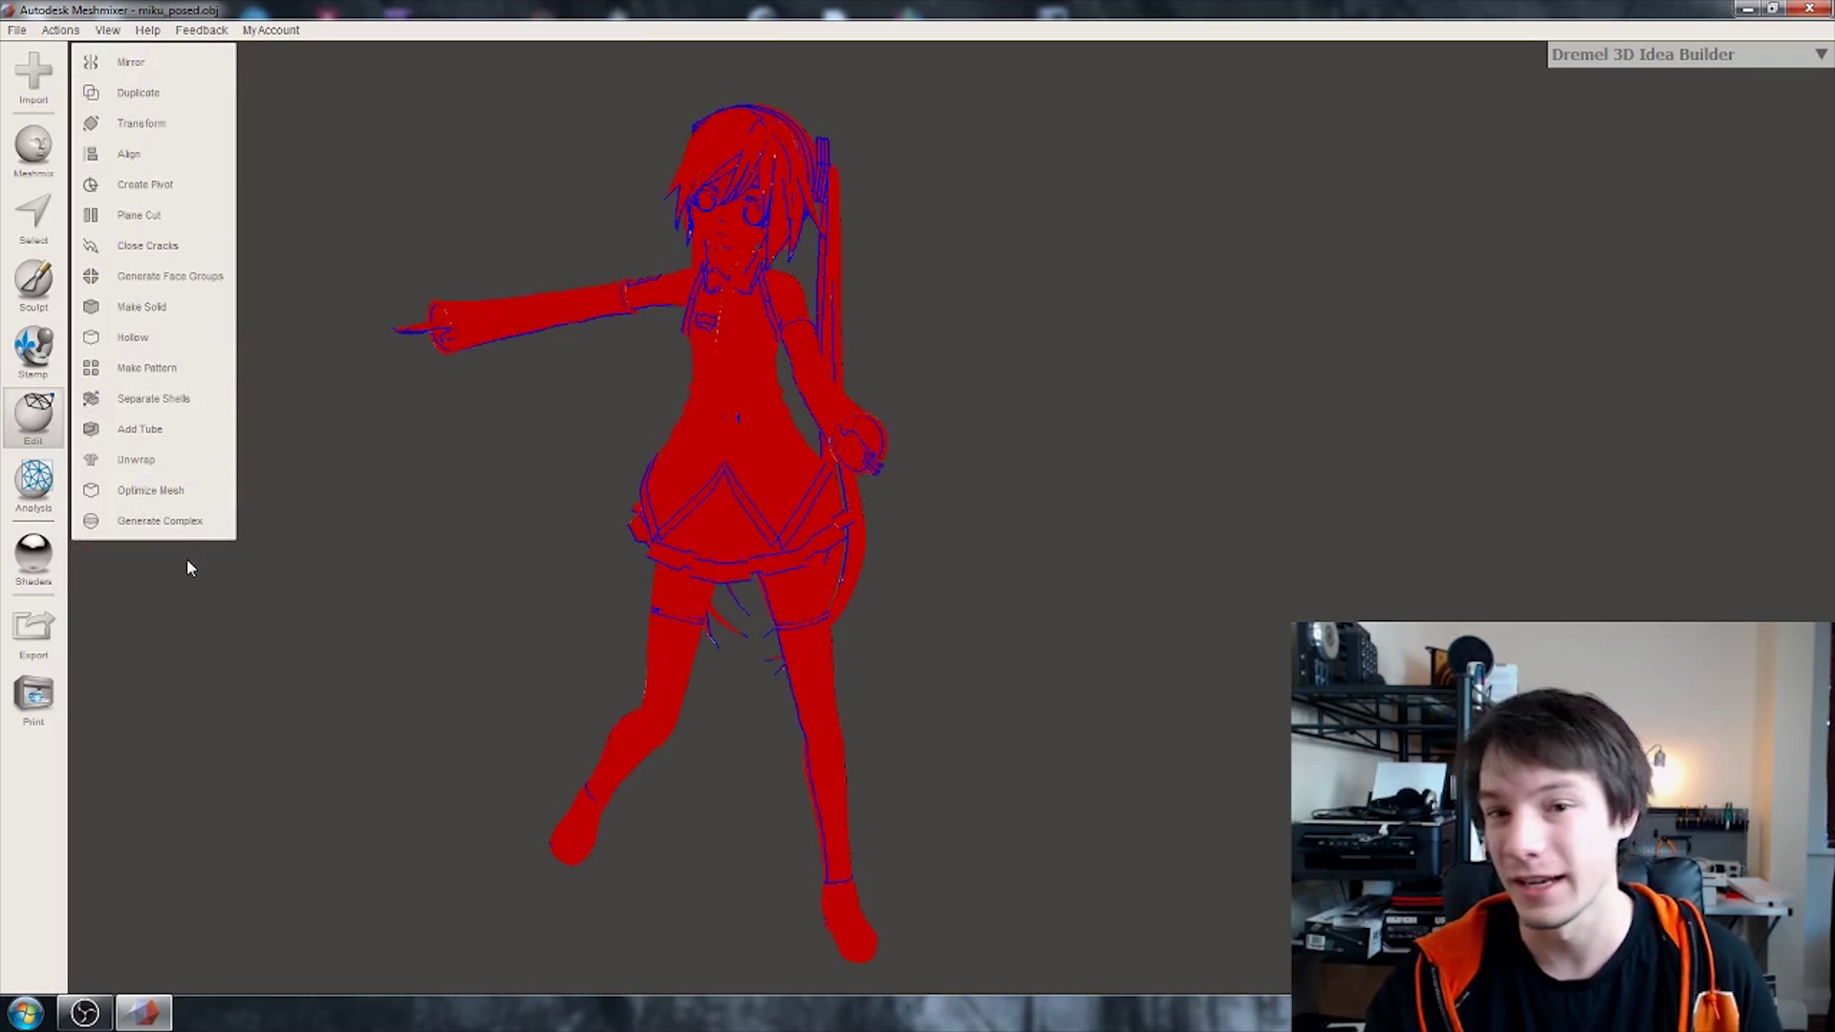
pyautogui.click(39, 475)
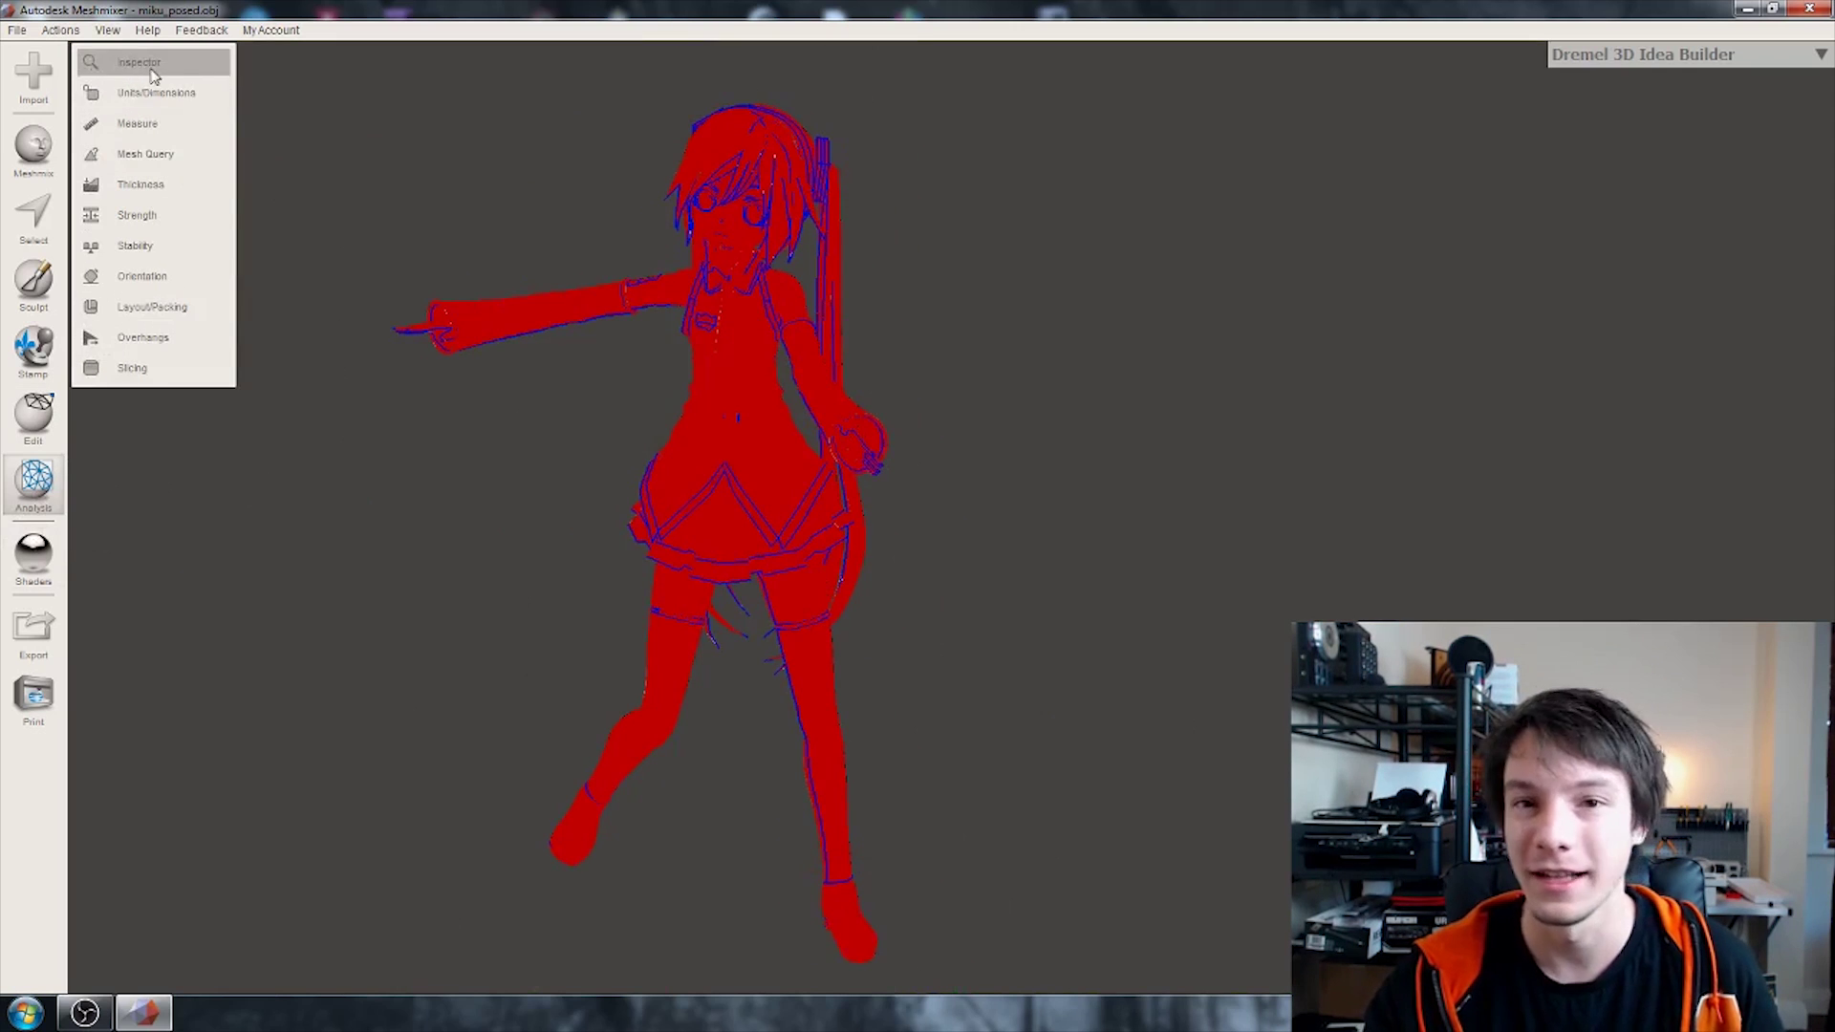
pyautogui.click(144, 93)
pyautogui.scroll(-2, 520, 372)
pyautogui.moveTo(520, 372); pyautogui.dragTo(392, 415, button='right')
pyautogui.moveTo(155, 150); pyautogui.dragTo(209, 191)
pyautogui.click(148, 123)
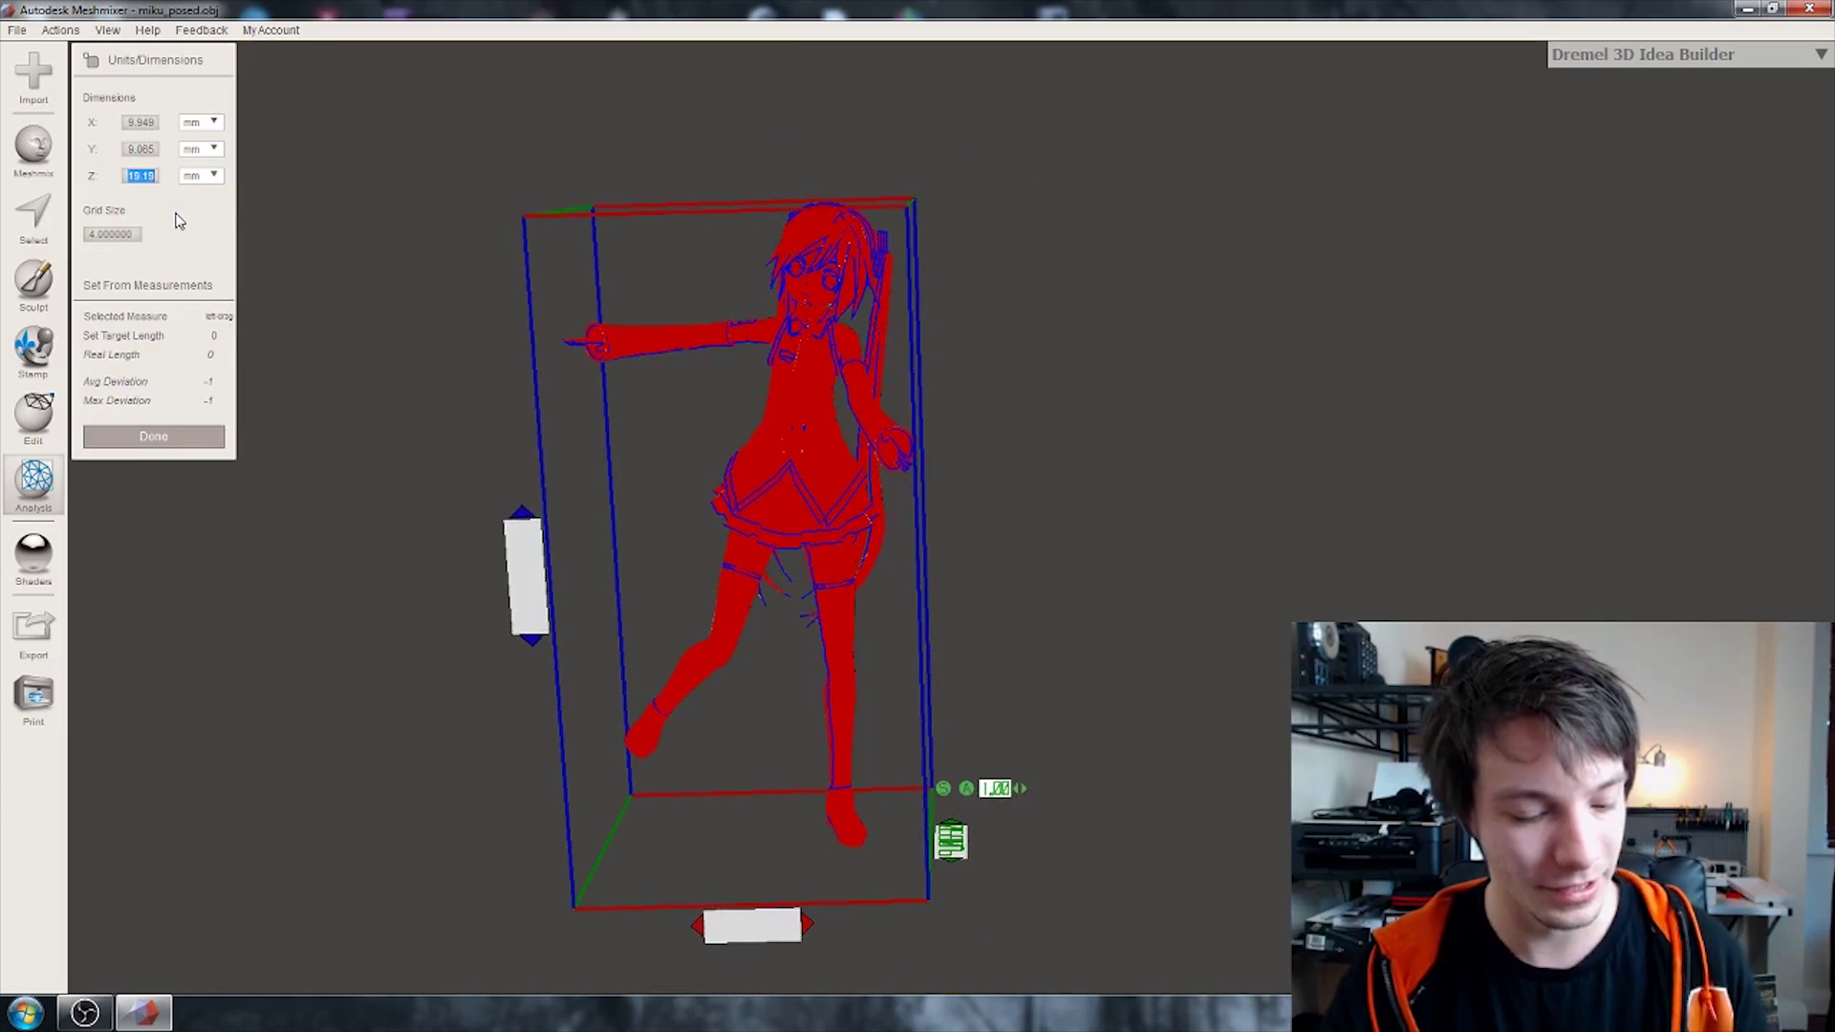
pyautogui.write('150')
pyautogui.press('Return')
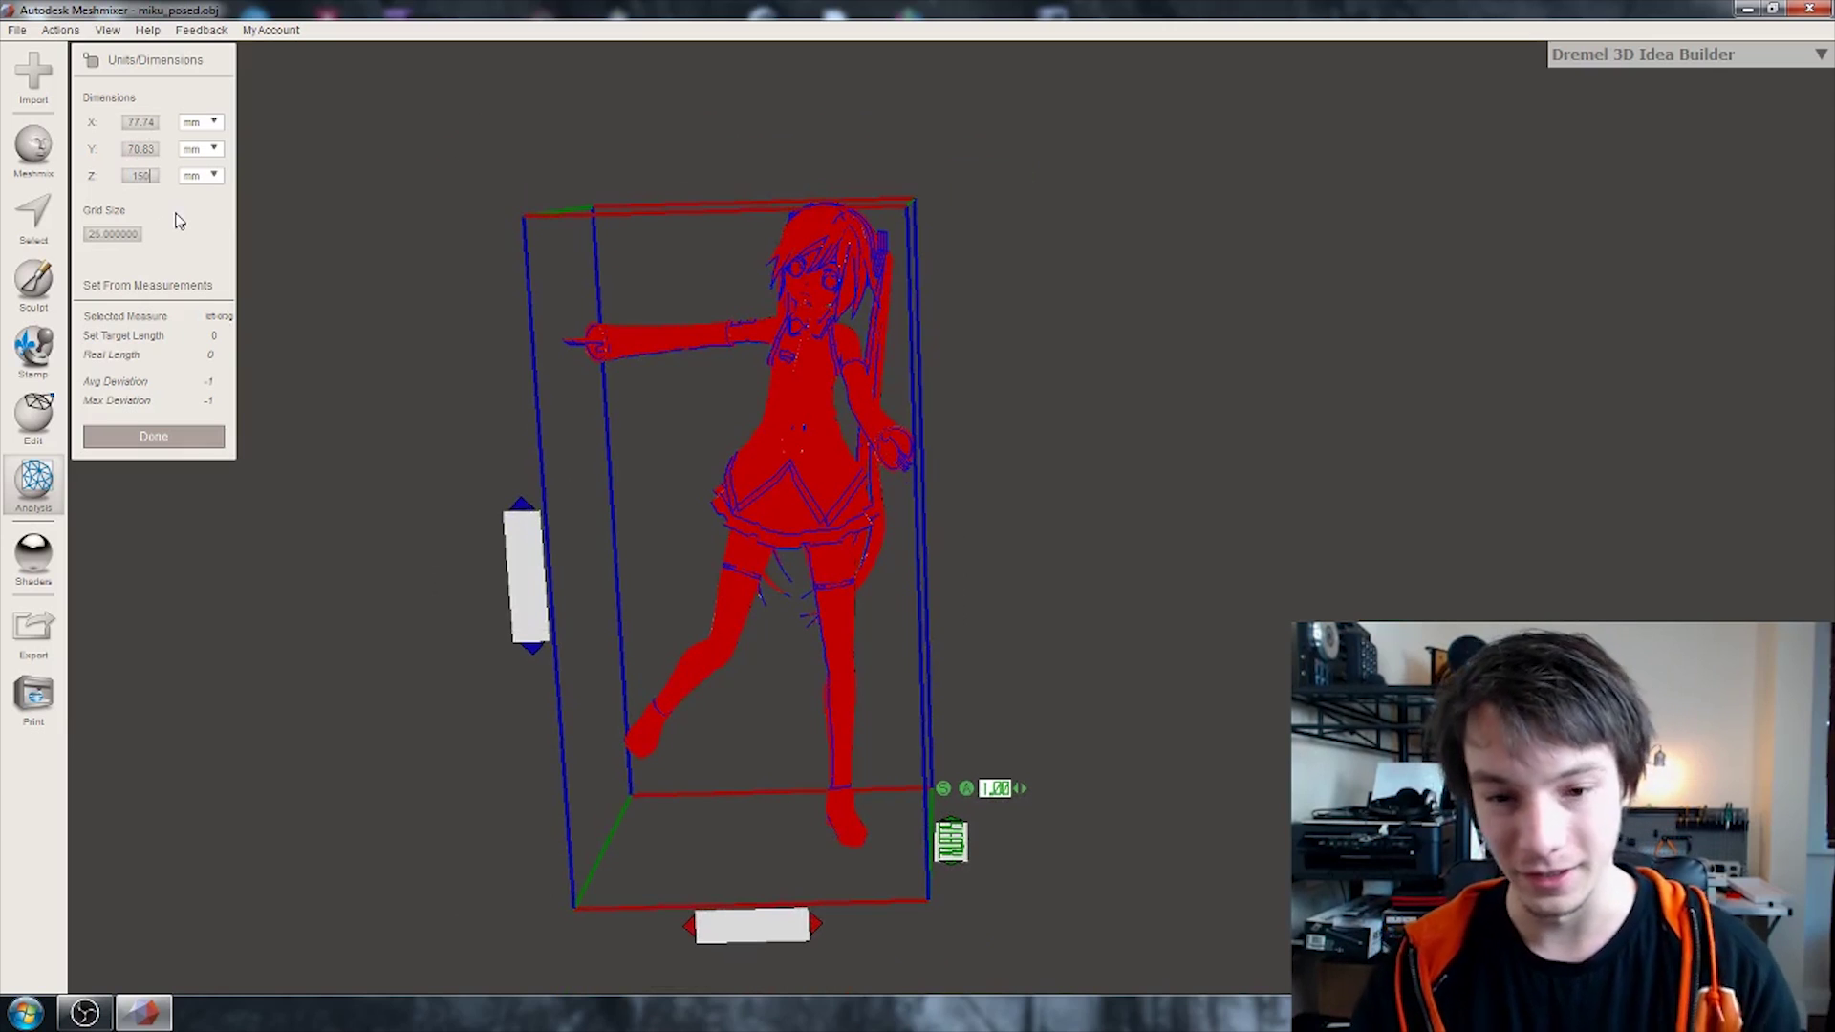
pyautogui.click(182, 436)
# Start Make Solid on the rescaled figure and set the solid type to Accurate
pyautogui.click(33, 416)
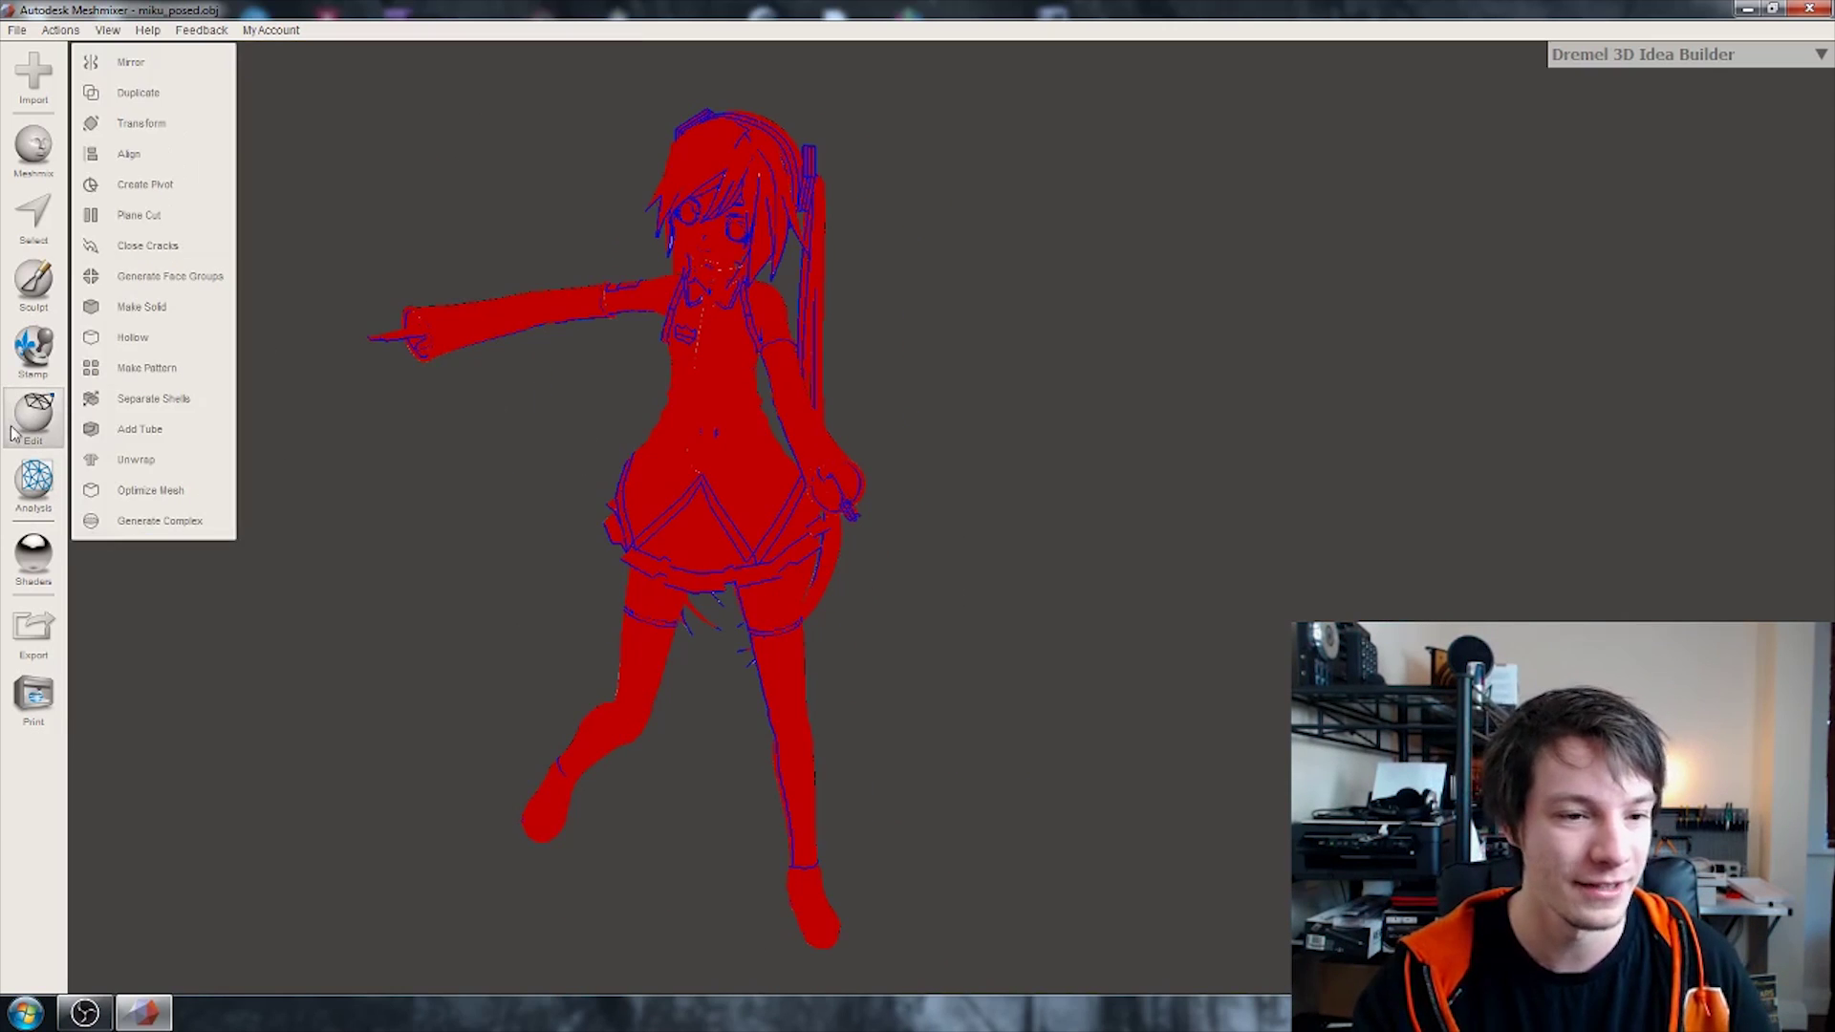
pyautogui.click(121, 310)
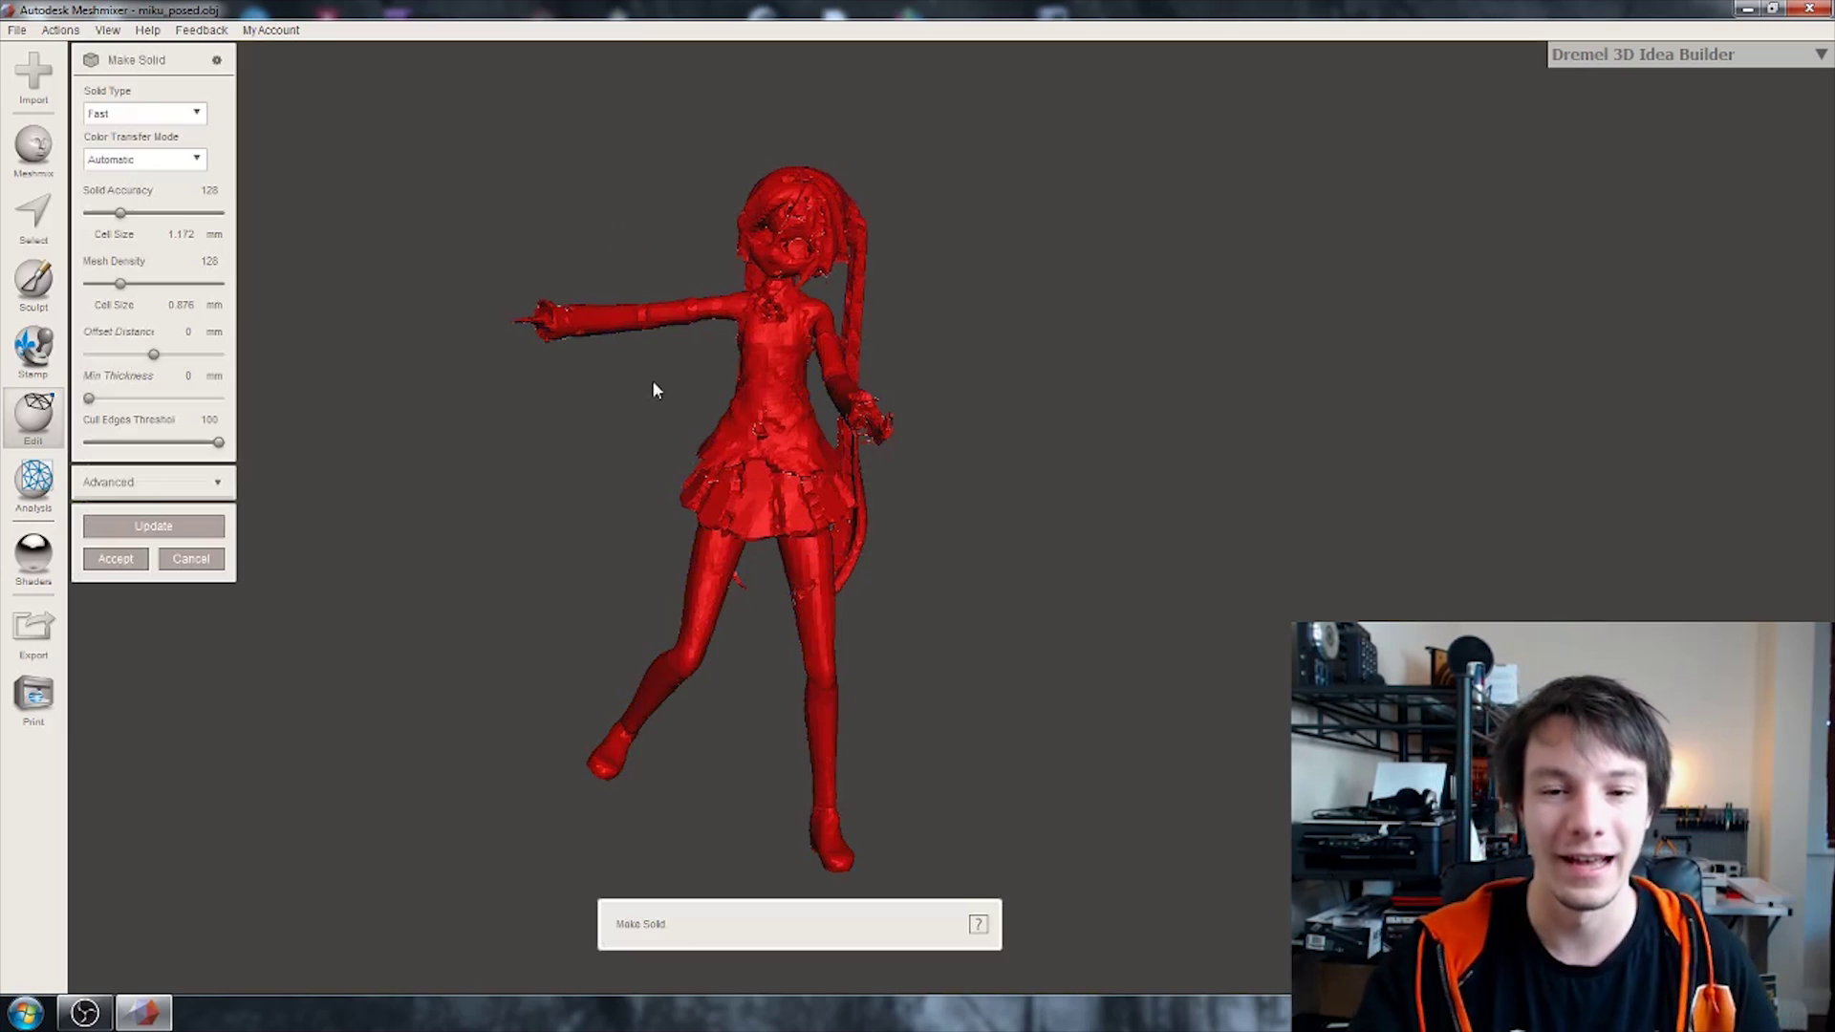
pyautogui.moveTo(657, 386); pyautogui.dragTo(662, 434, button='right')
pyautogui.scroll(2, 723, 421)
pyautogui.moveTo(628, 387); pyautogui.dragTo(690, 406, button='middle')
pyautogui.click(134, 114)
pyautogui.click(108, 169)
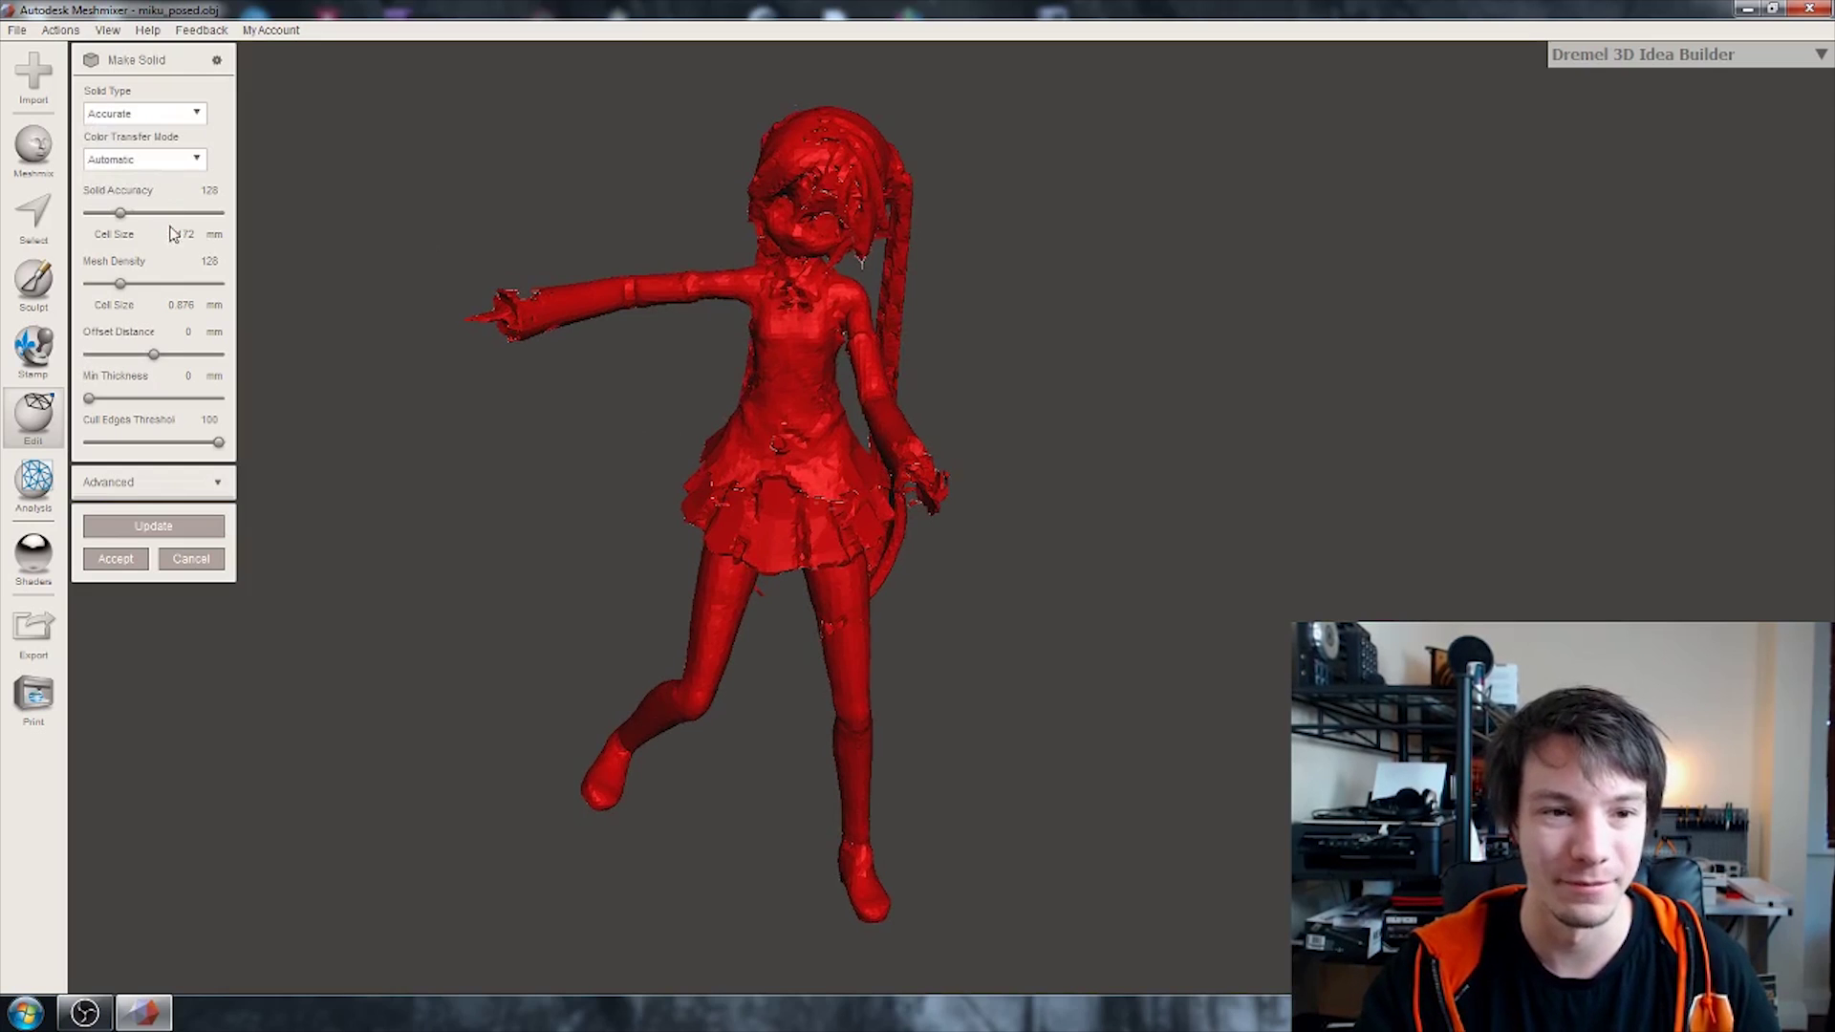
# Set solid accuracy and mesh density to 270 and the offset distance to 0.2 mm for the solid
pyautogui.moveTo(134, 231); pyautogui.dragTo(157, 284)
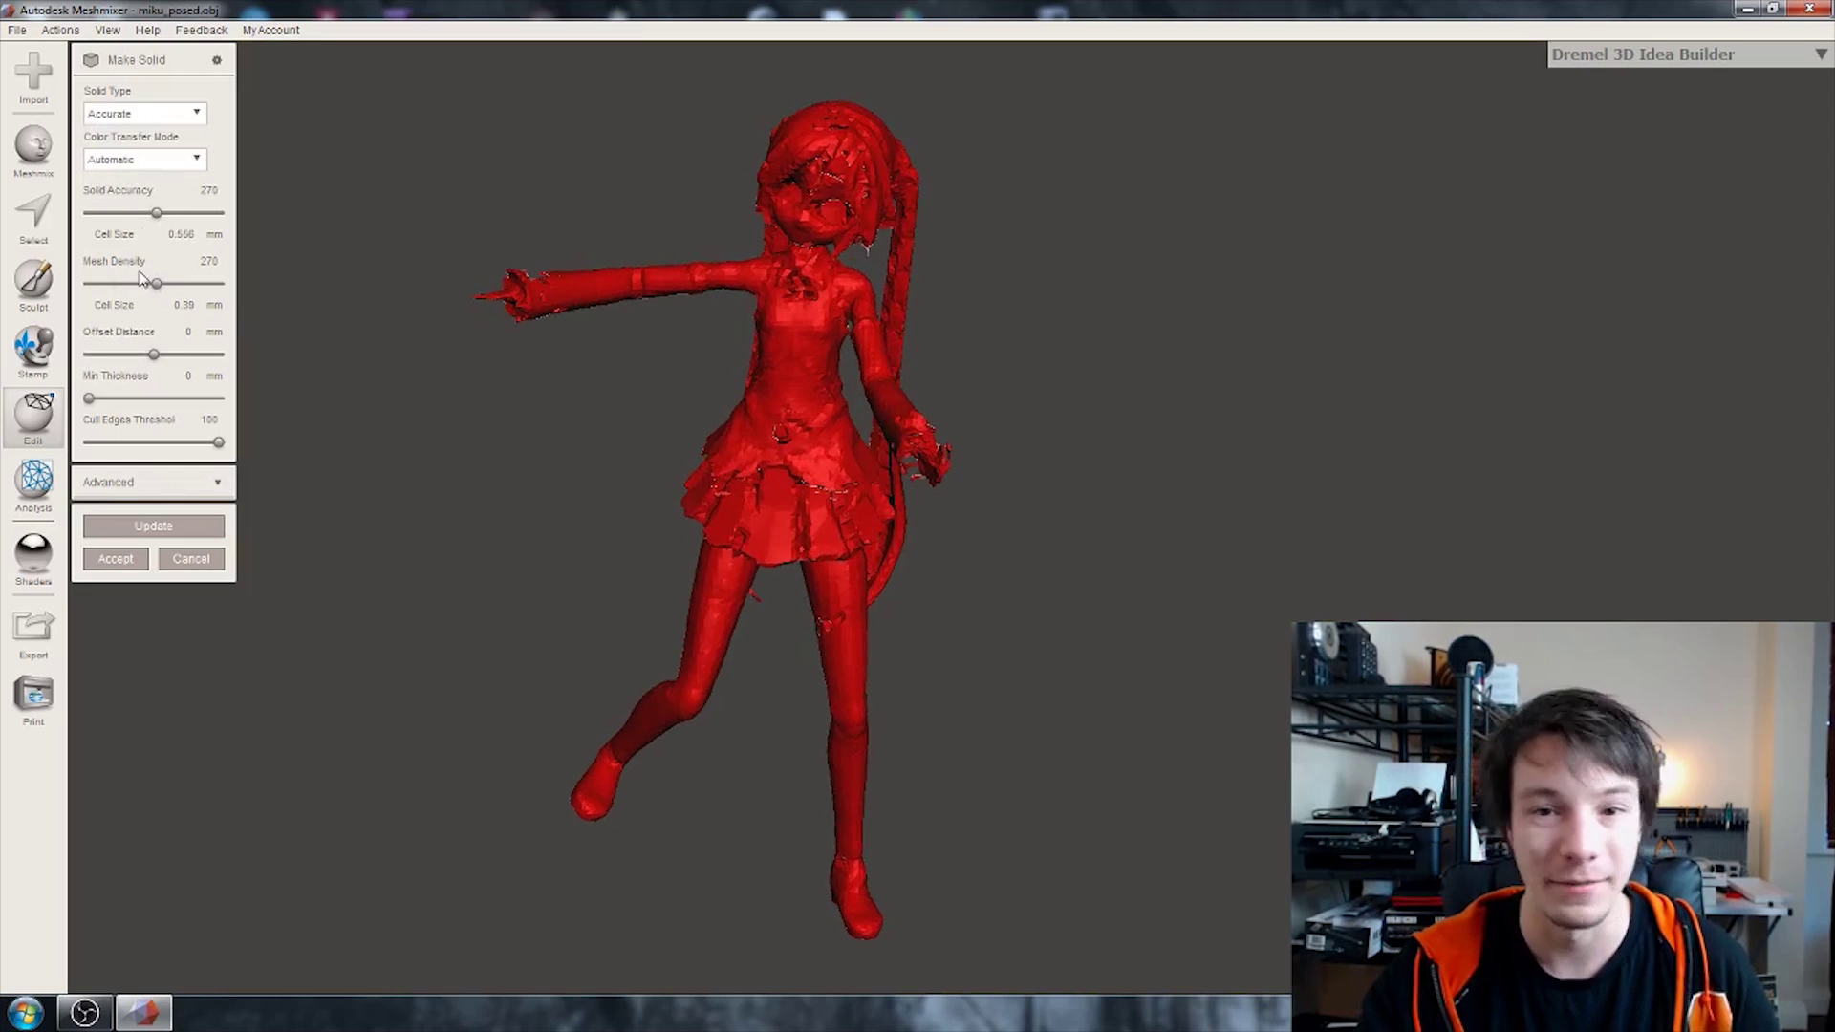
pyautogui.moveTo(563, 350); pyautogui.dragTo(565, 335, button='right')
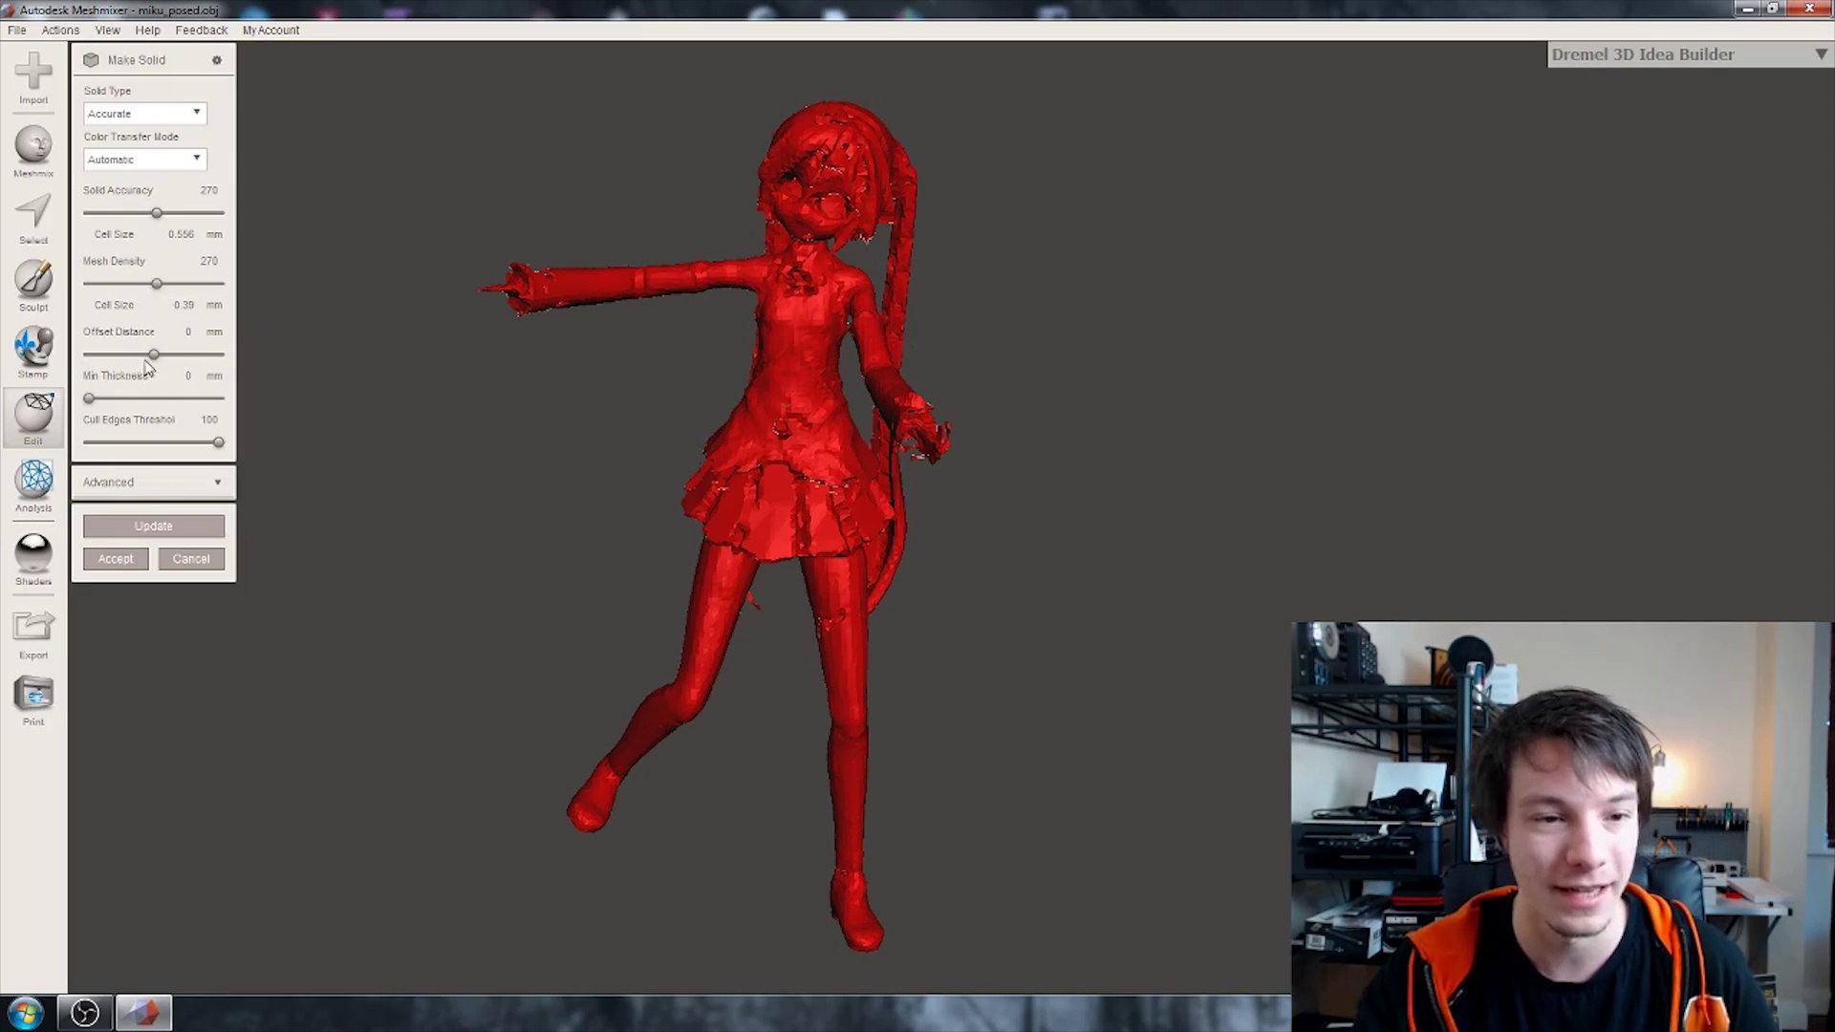
pyautogui.click(188, 330)
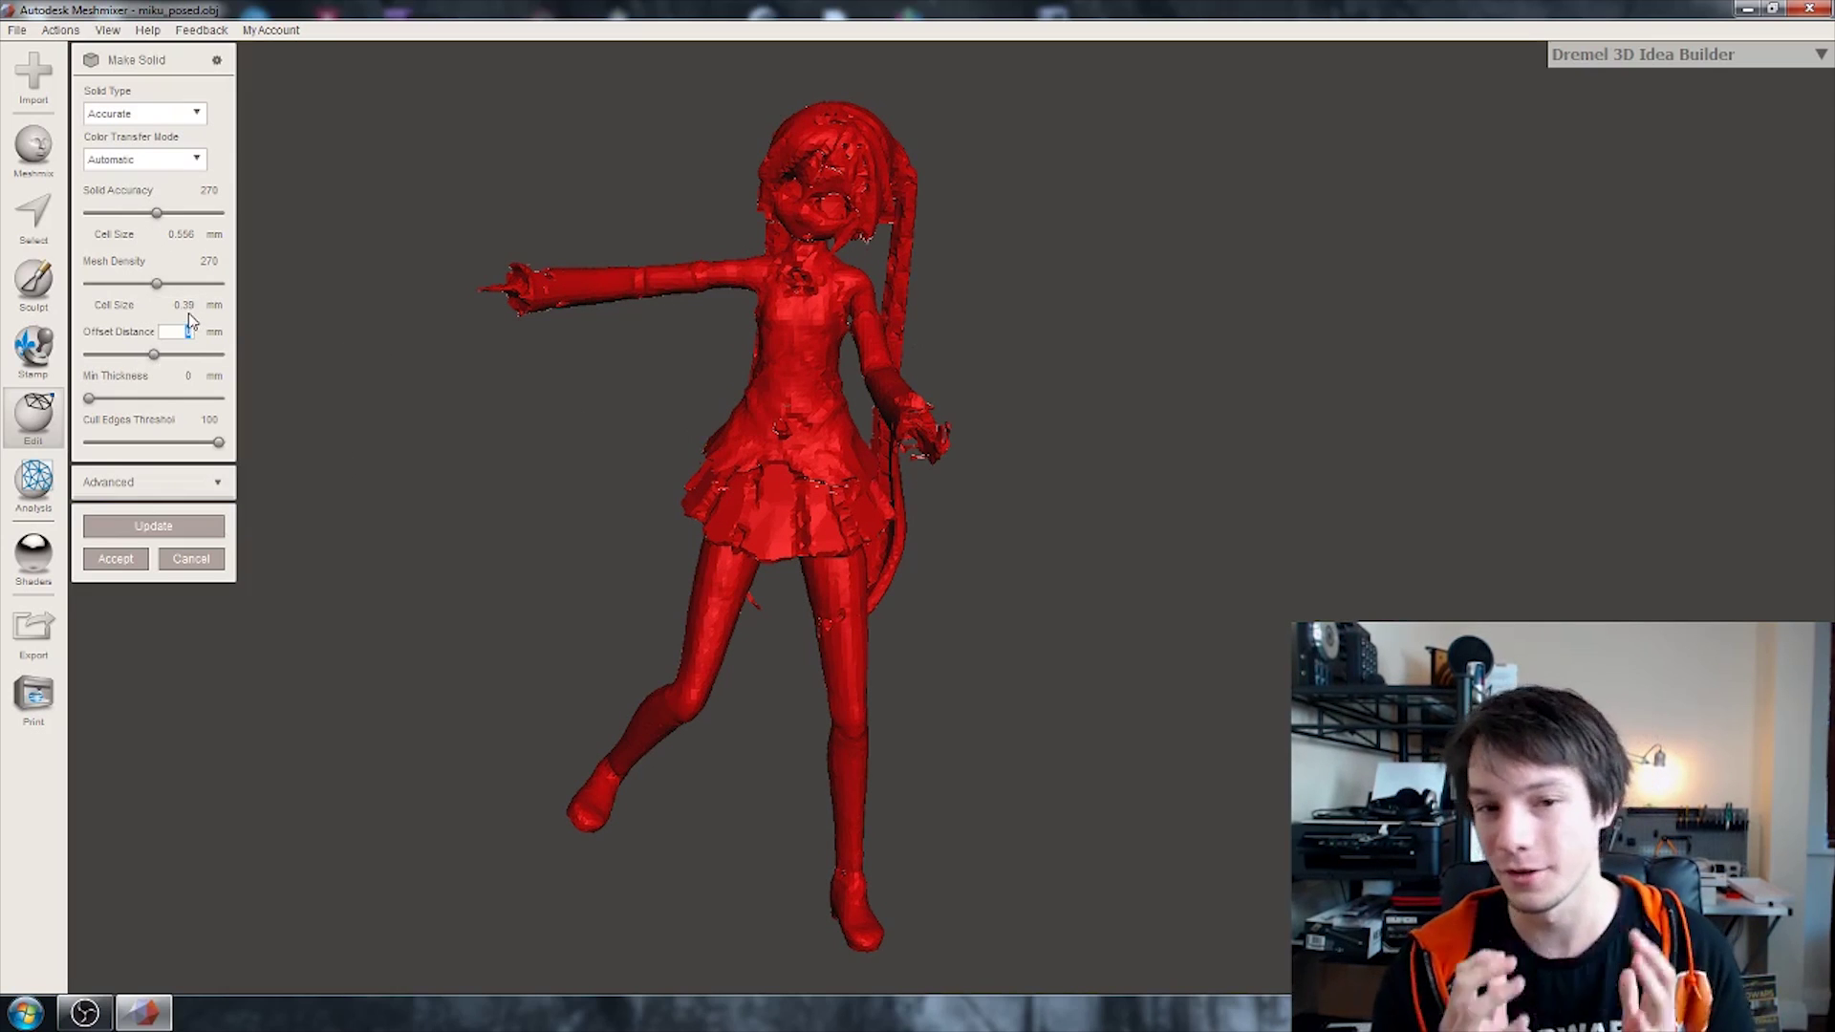
pyautogui.write('2')
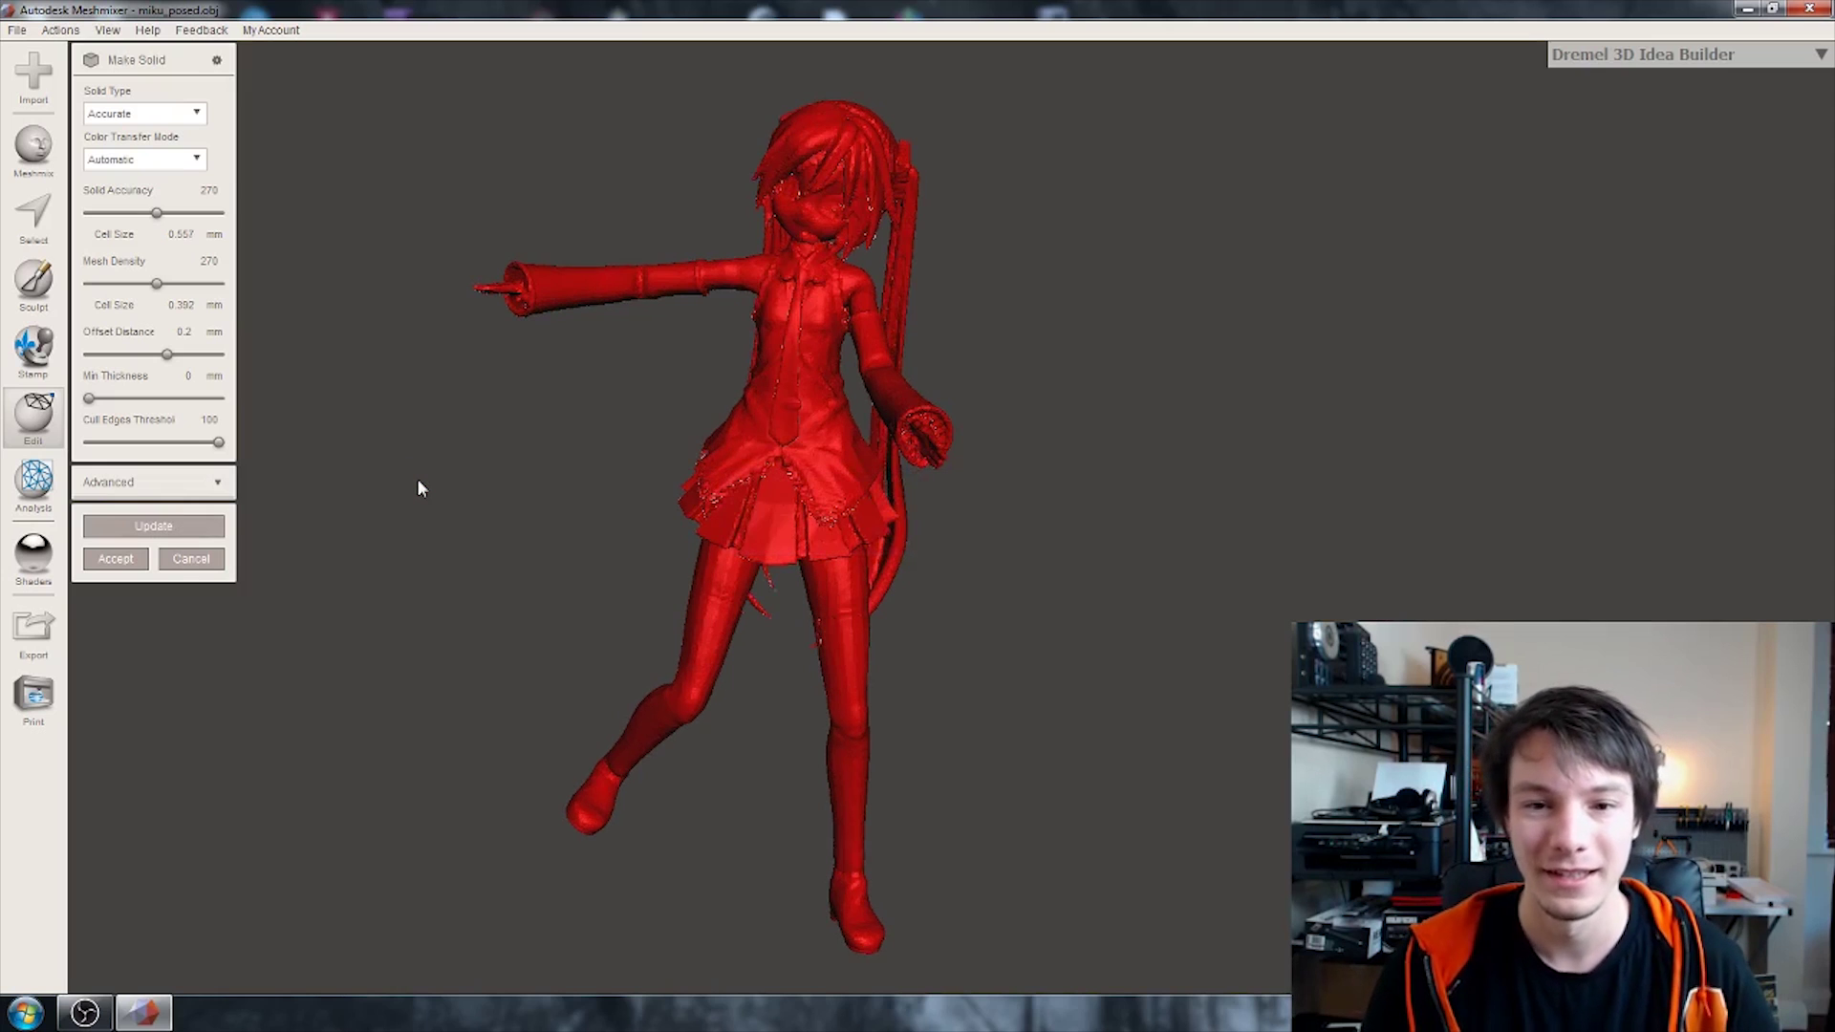
# Raise solid accuracy to 351, mesh density to 354 and offset distance to 0.5 mm, and update the solid preview
pyautogui.moveTo(430, 381); pyautogui.dragTo(705, 448, button='right')
pyautogui.scroll(3, 598, 348)
pyautogui.moveTo(598, 347); pyautogui.dragTo(459, 411, button='right')
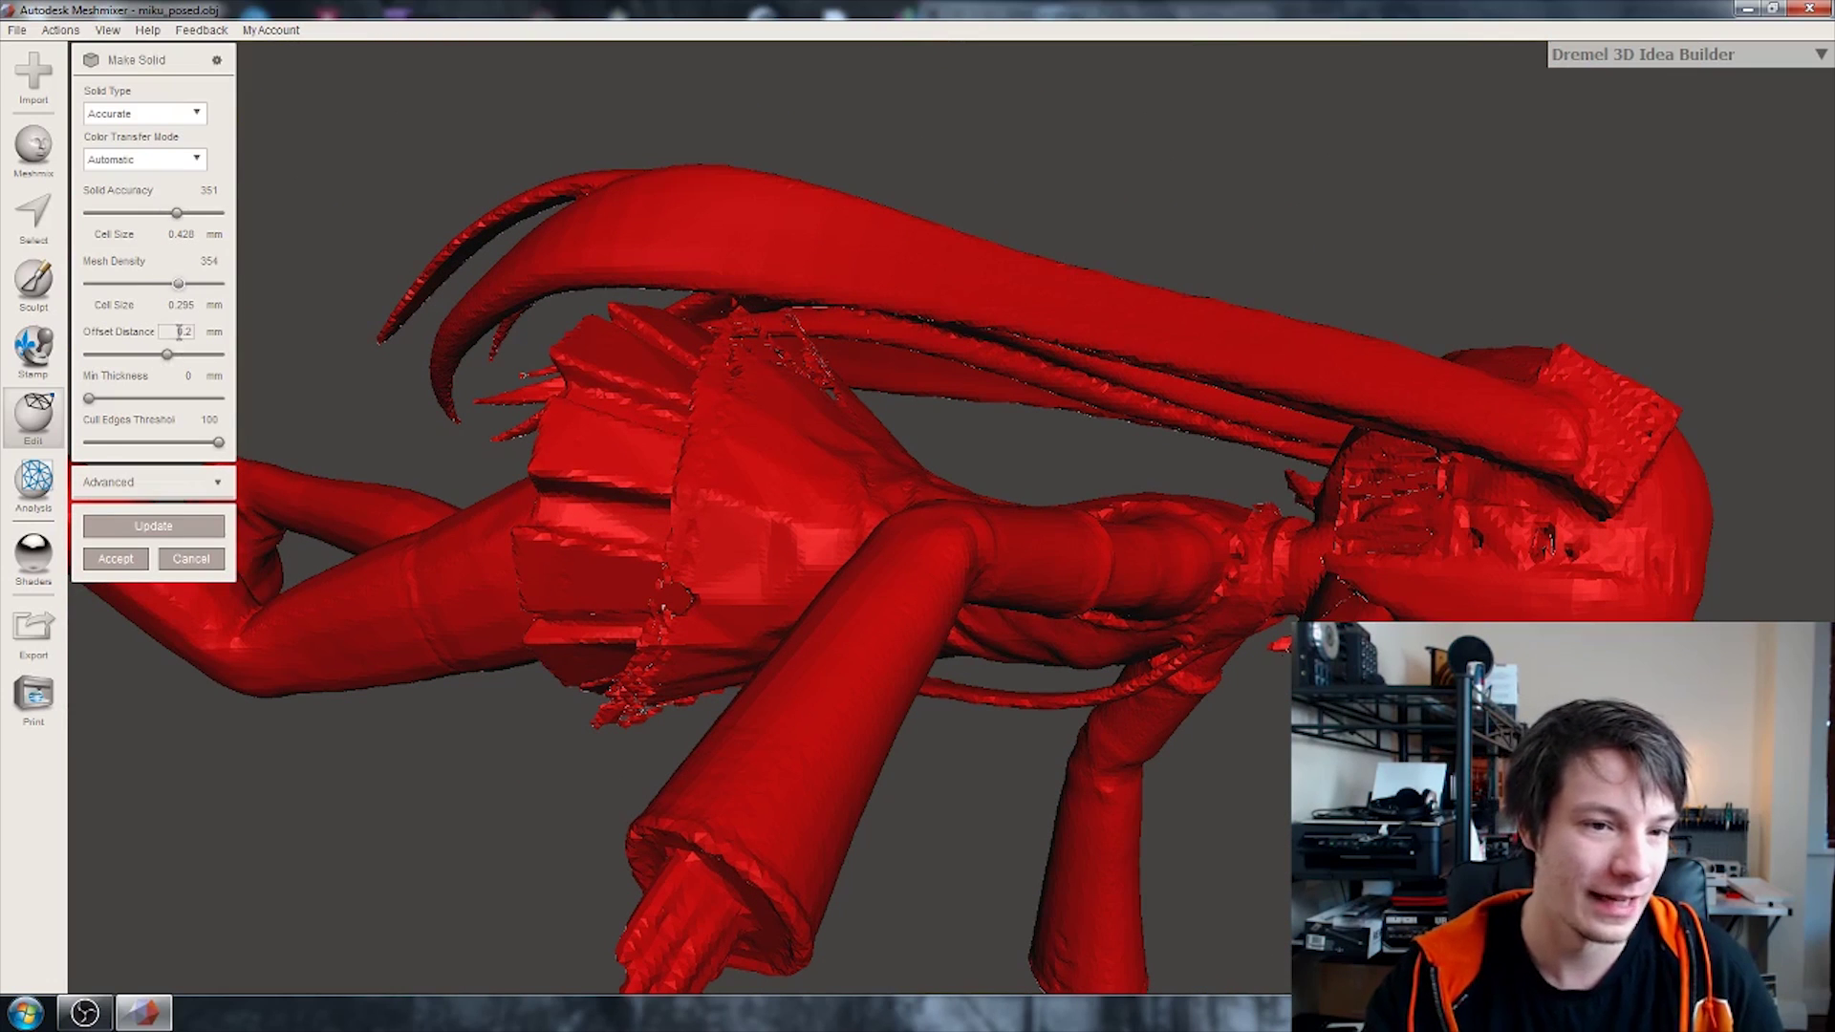
pyautogui.click(168, 526)
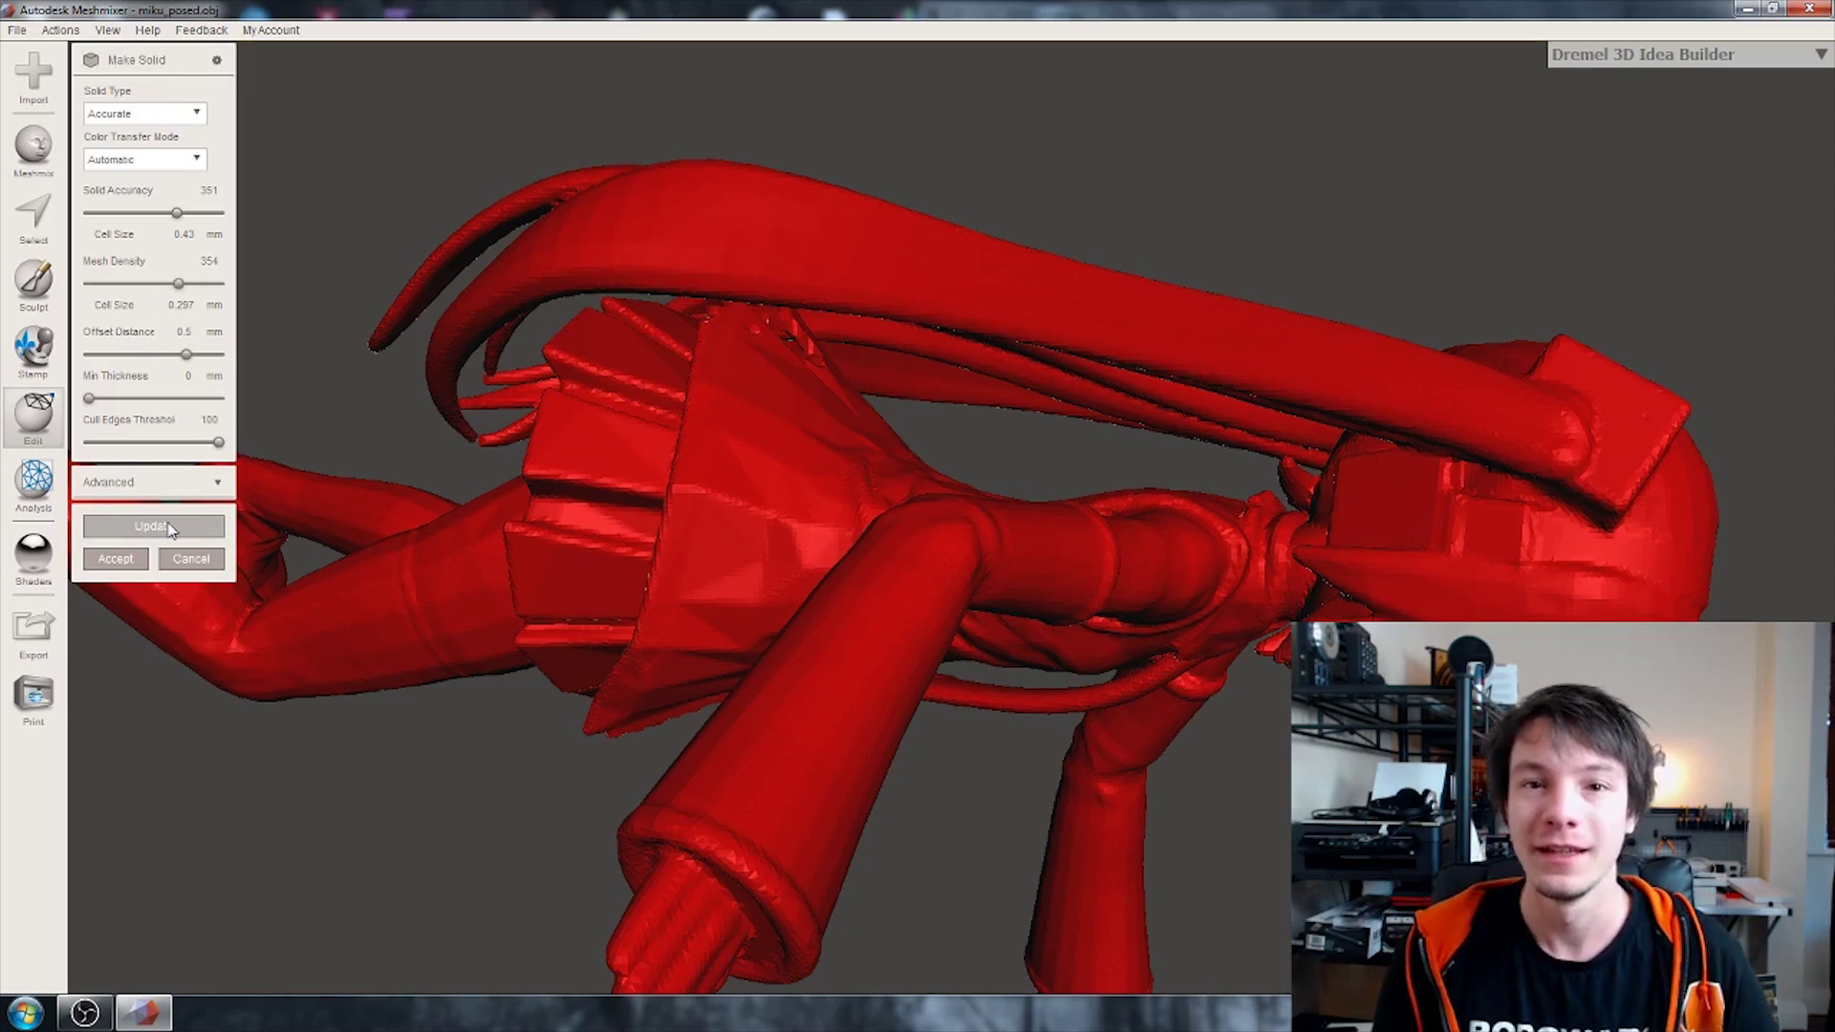
# Check the updated solid's hair, skirt and arms from several sides and accept the Make Solid result
pyautogui.scroll(-3, 387, 512)
pyautogui.moveTo(669, 573); pyautogui.dragTo(1138, 588, button='right')
pyautogui.scroll(3, 1137, 588)
pyautogui.moveTo(1271, 813); pyautogui.dragTo(1130, 500, button='middle')
pyautogui.moveTo(1129, 509); pyautogui.dragTo(754, 428, button='right')
pyautogui.scroll(-5, 803, 435)
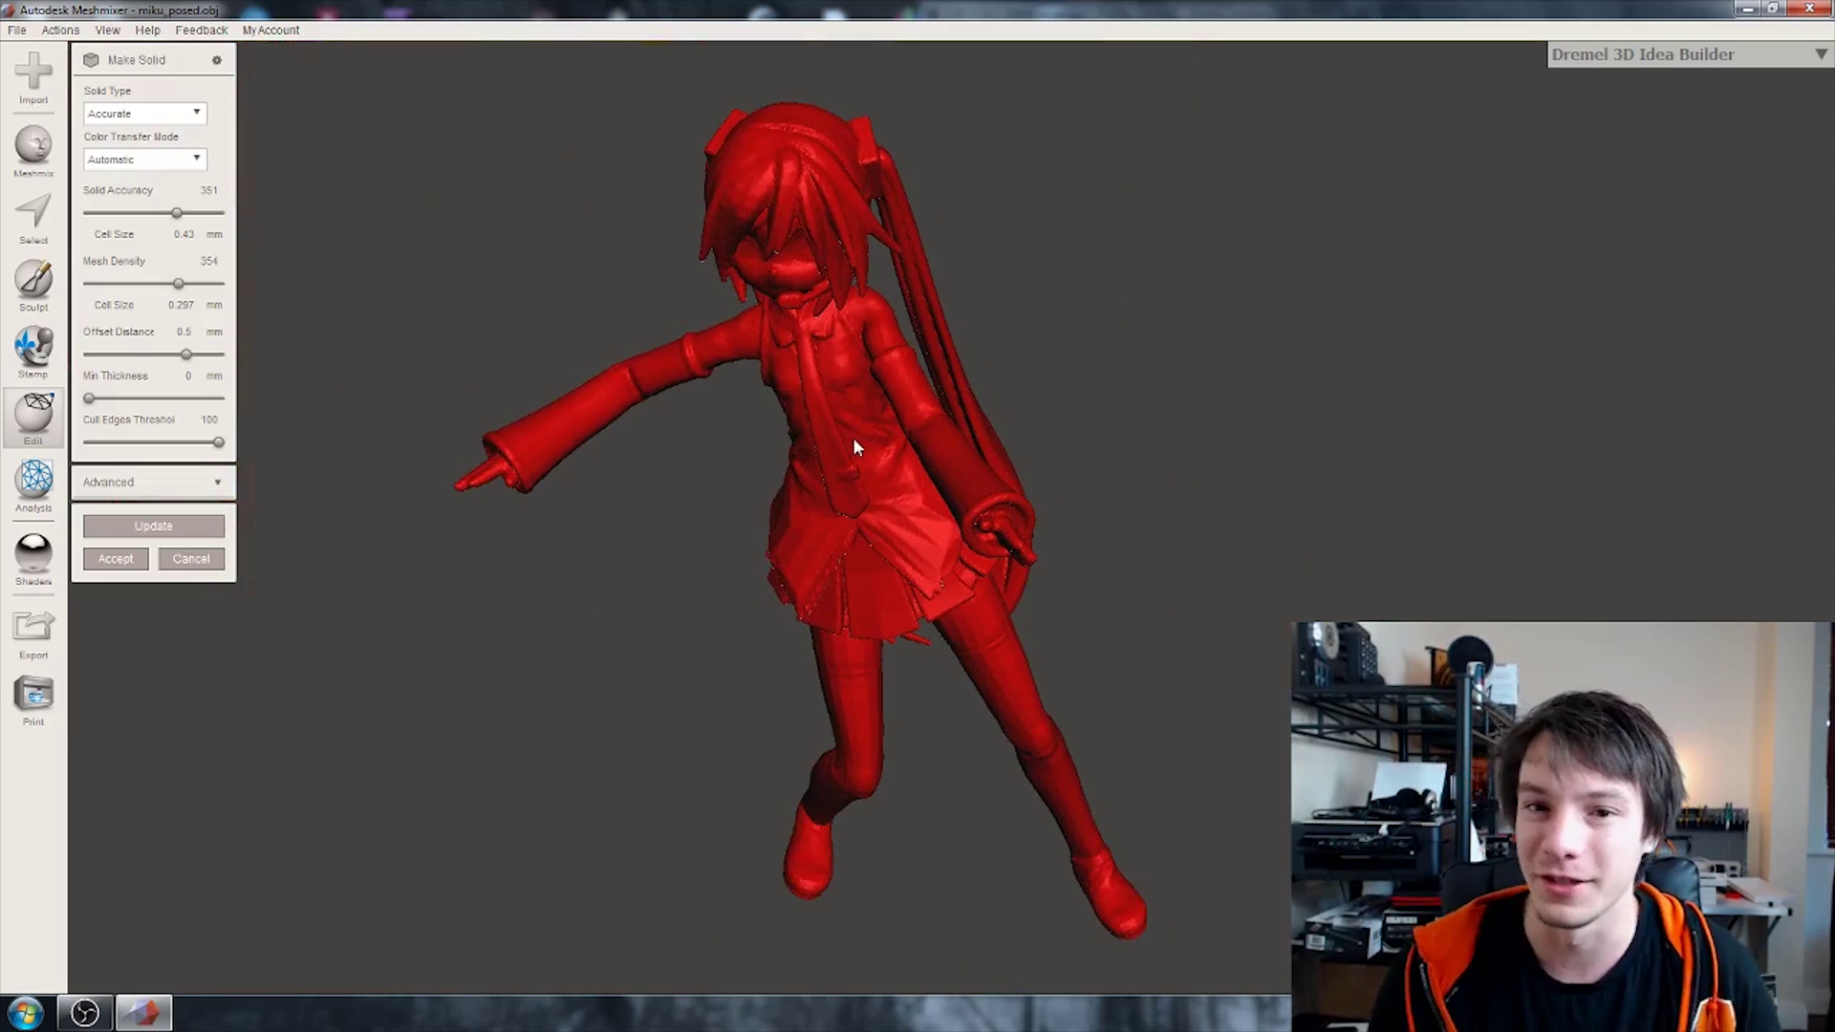
pyautogui.moveTo(840, 413); pyautogui.dragTo(765, 283, button='right')
pyautogui.scroll(6, 1087, 376)
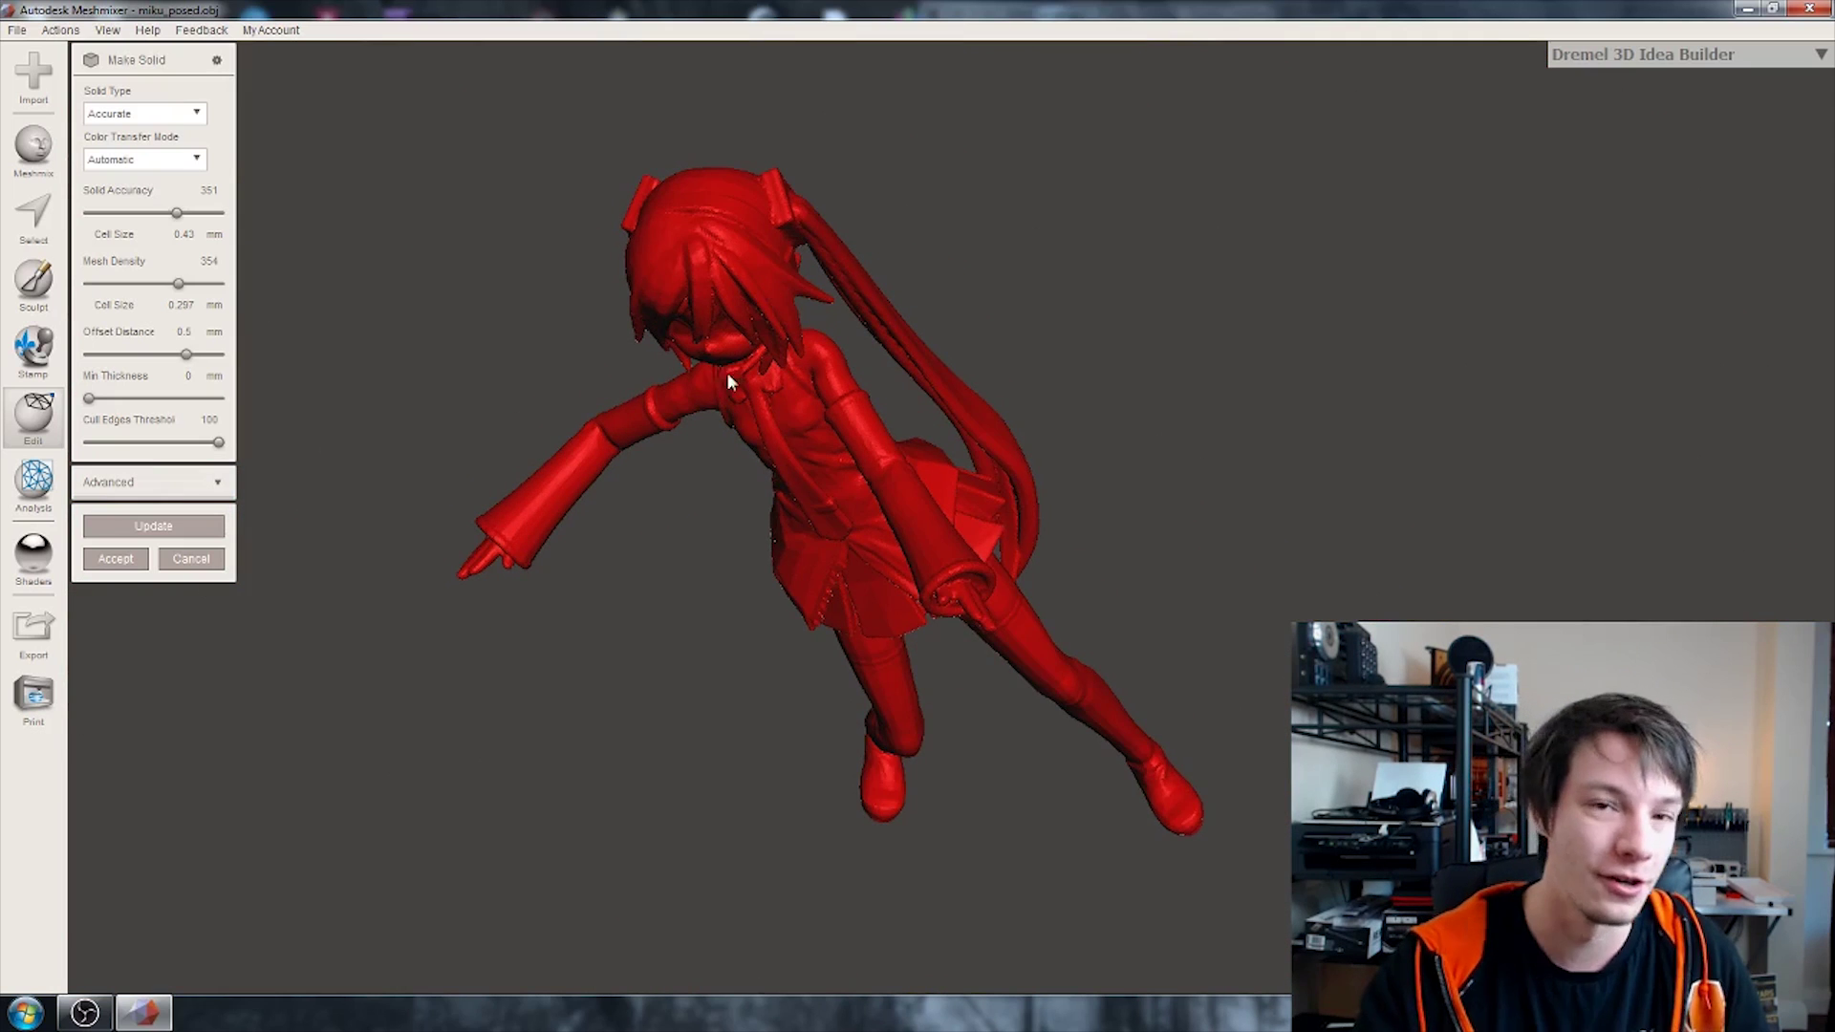
pyautogui.moveTo(729, 383); pyautogui.dragTo(780, 409, button='right')
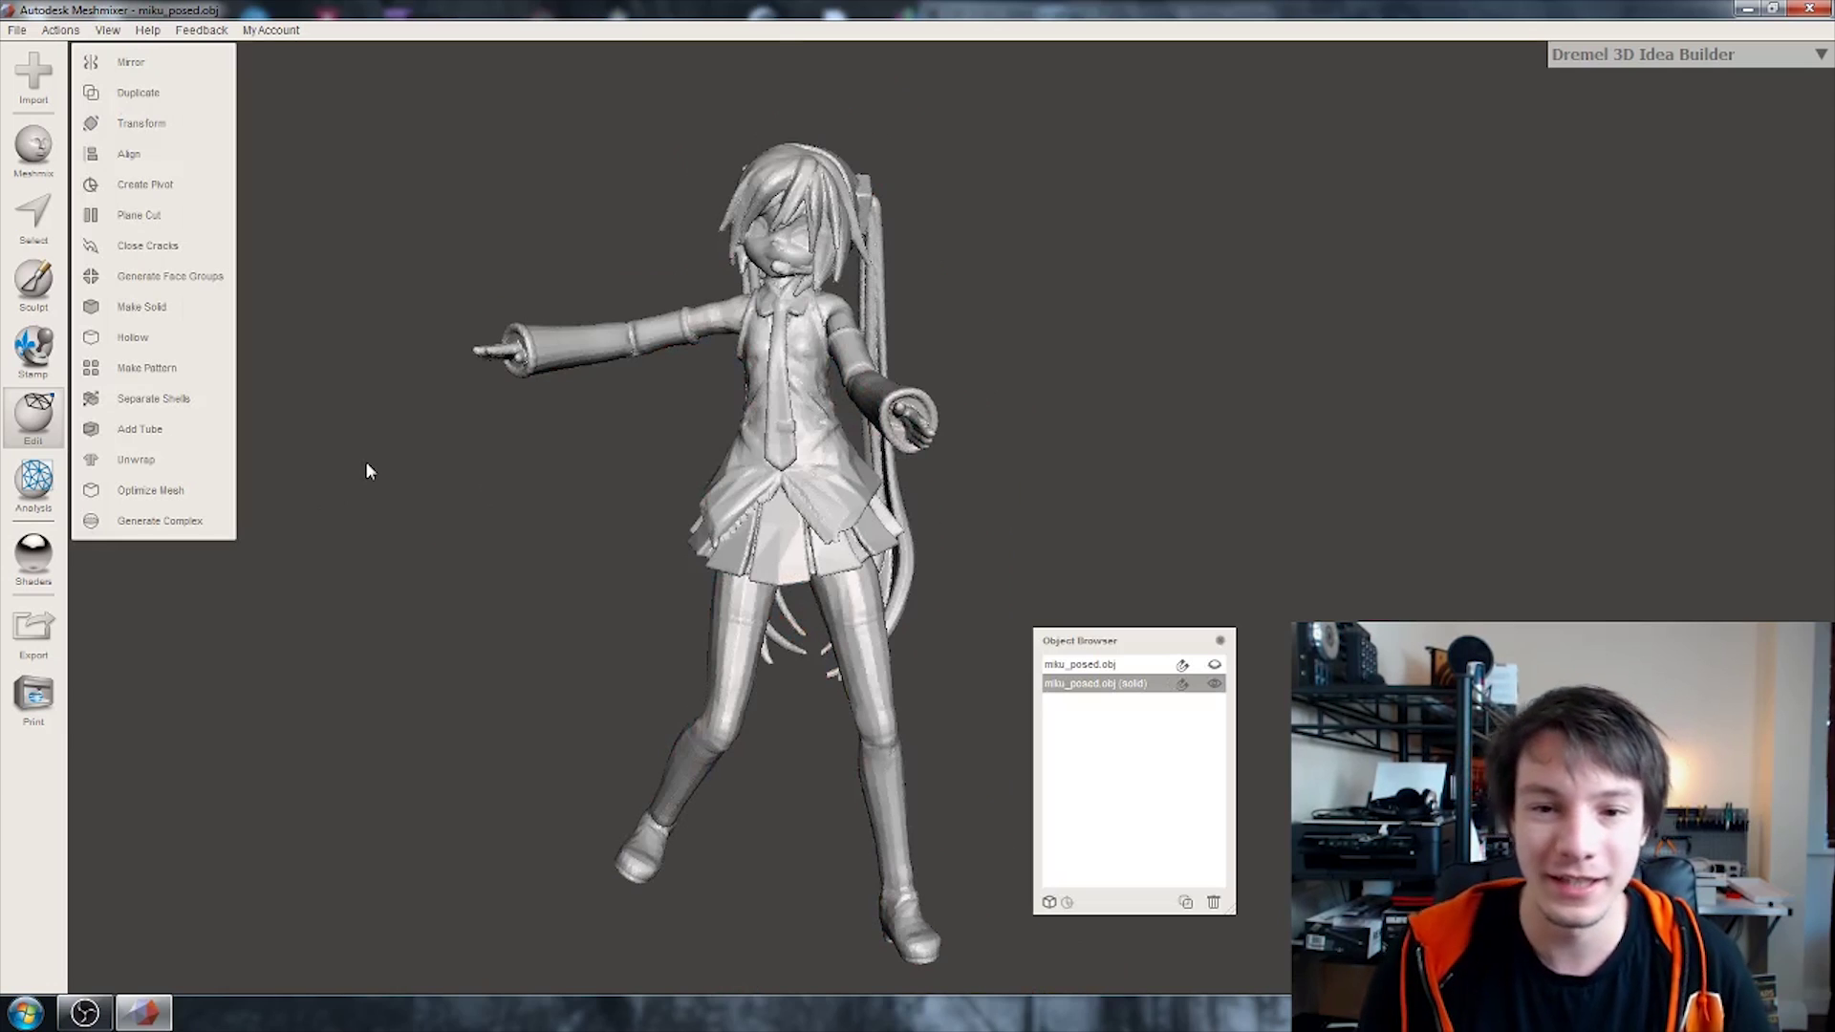
# Show the original miku_posed.obj with the solid copy hidden and examine its wireframe up close
pyautogui.click(1190, 666)
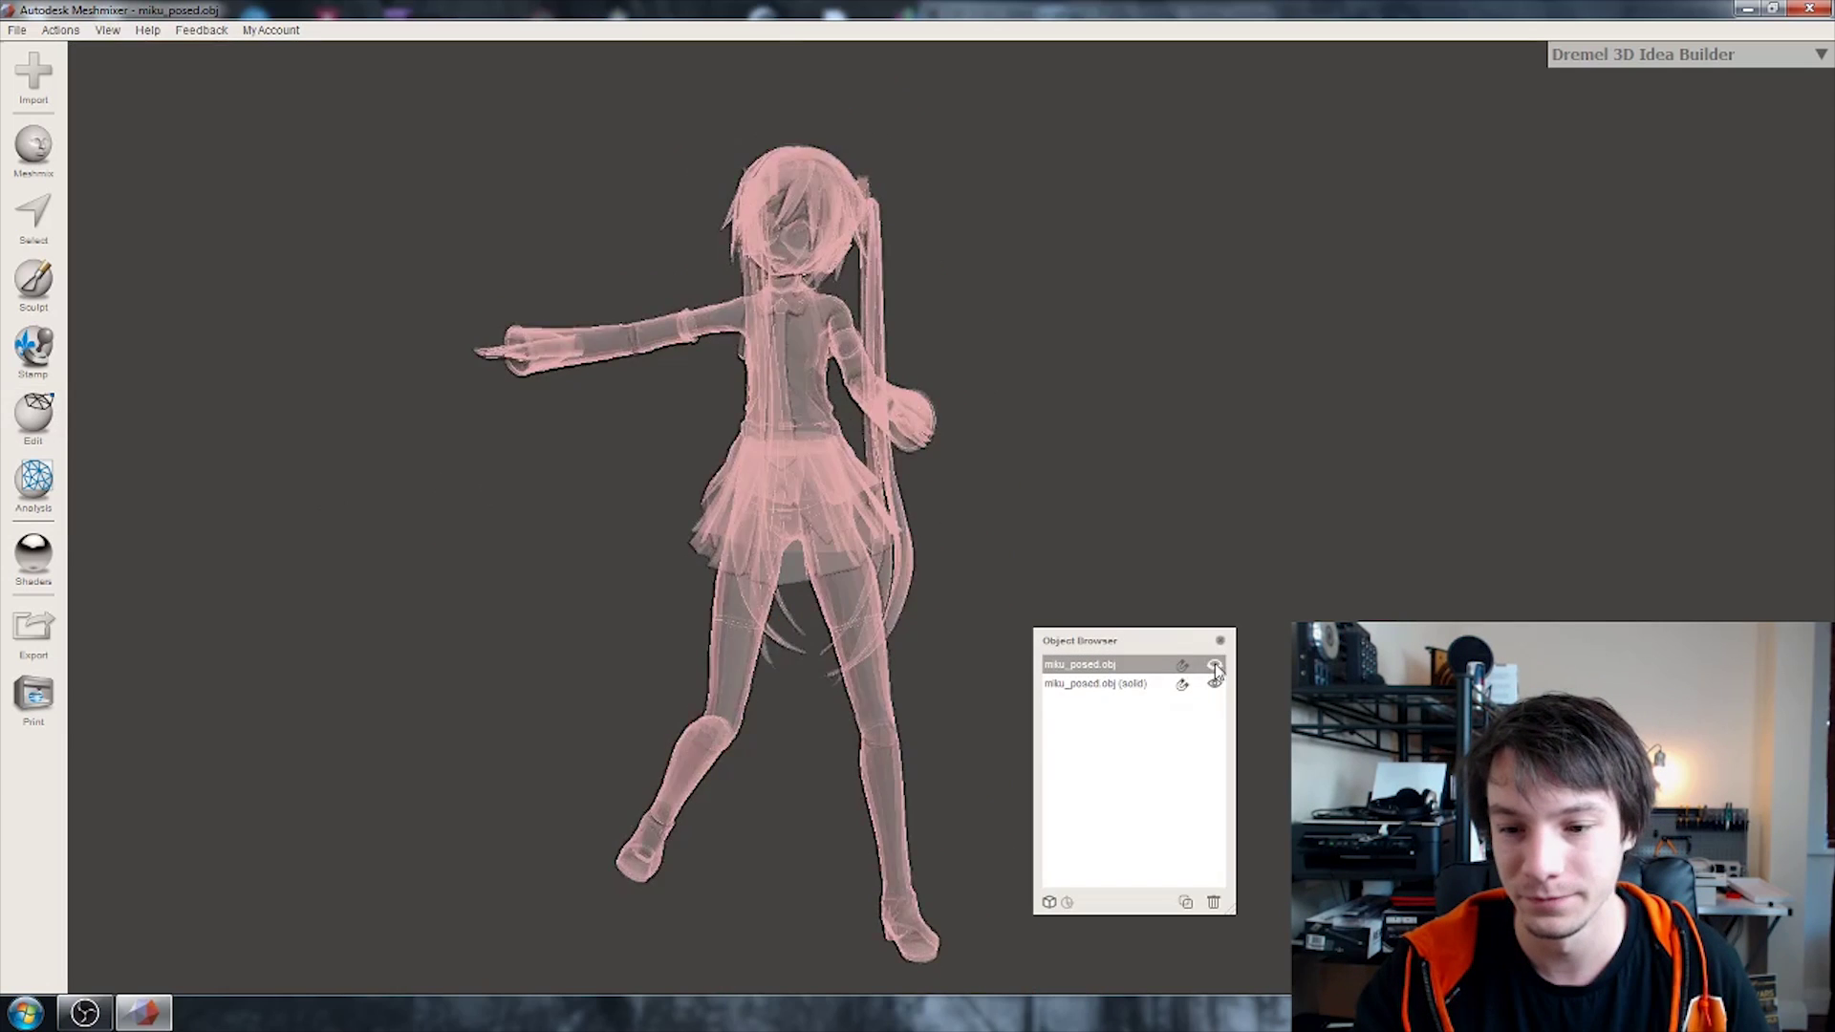
pyautogui.click(1215, 665)
pyautogui.click(1214, 684)
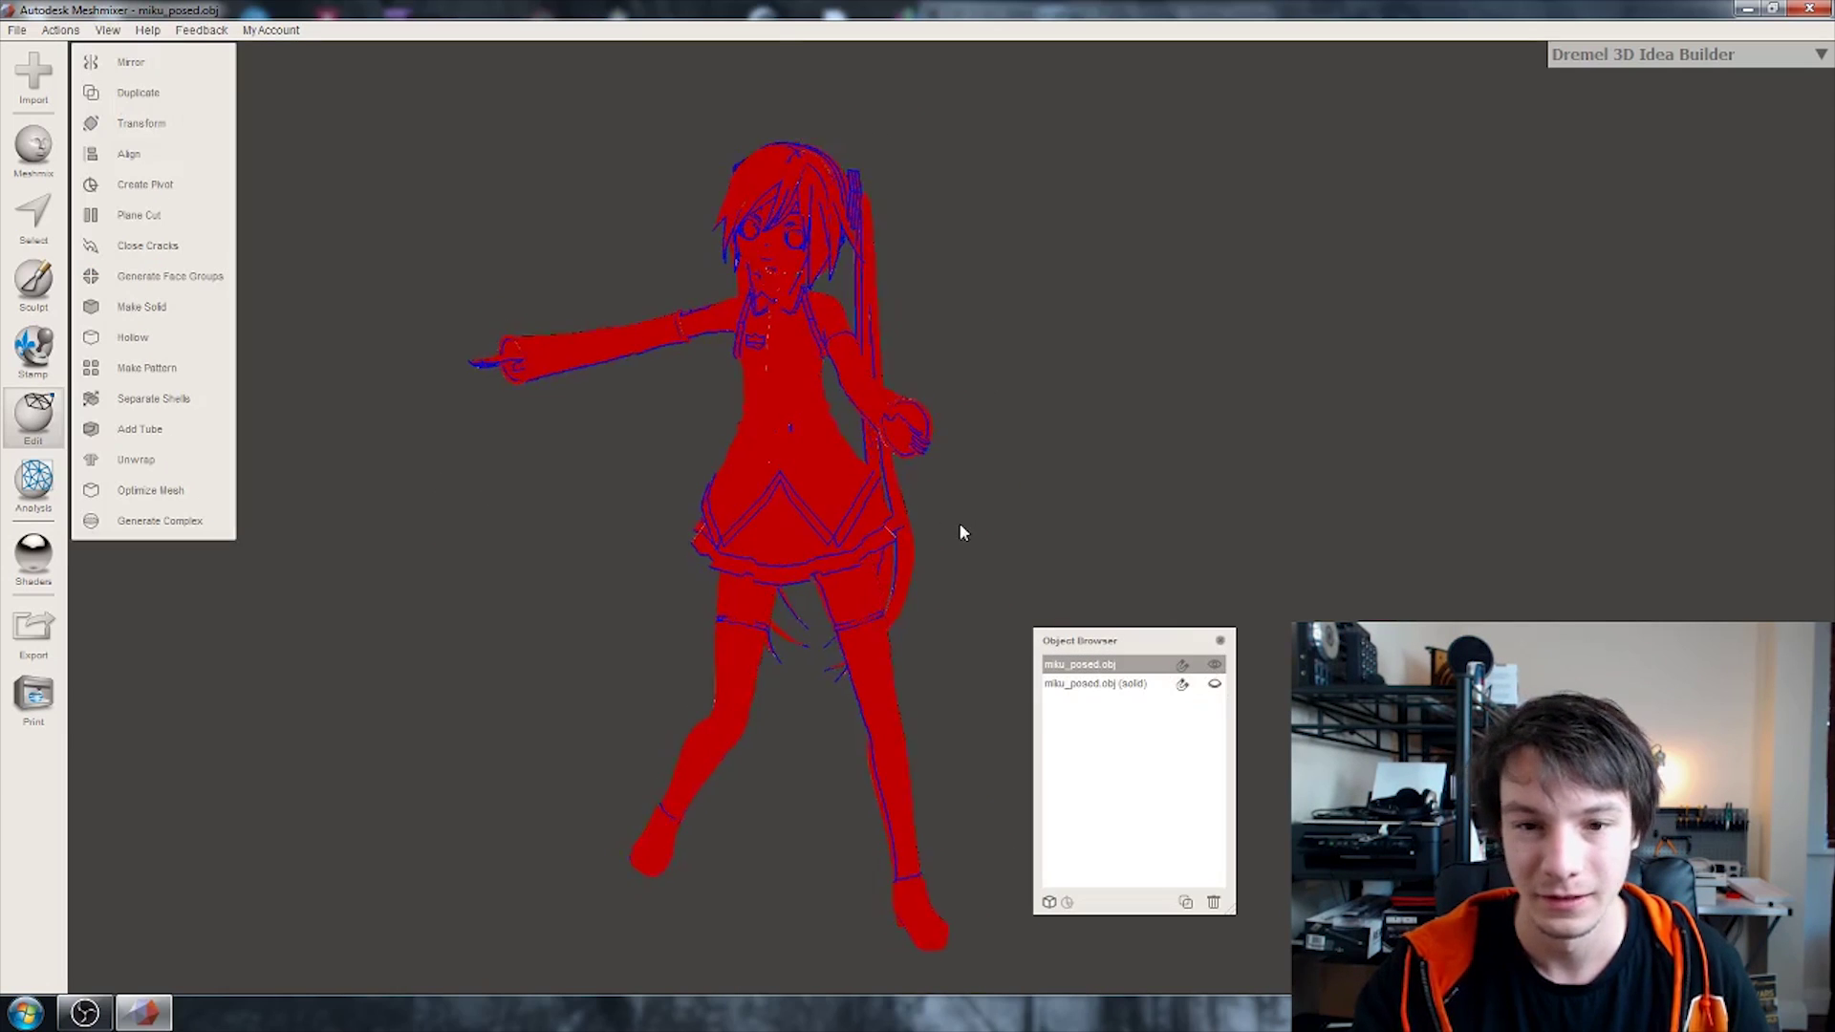
pyautogui.scroll(5, 697, 343)
pyautogui.scroll(3, 698, 344)
pyautogui.moveTo(581, 363); pyautogui.dragTo(927, 478, button='middle')
pyautogui.moveTo(801, 513); pyautogui.dragTo(956, 631, button='right')
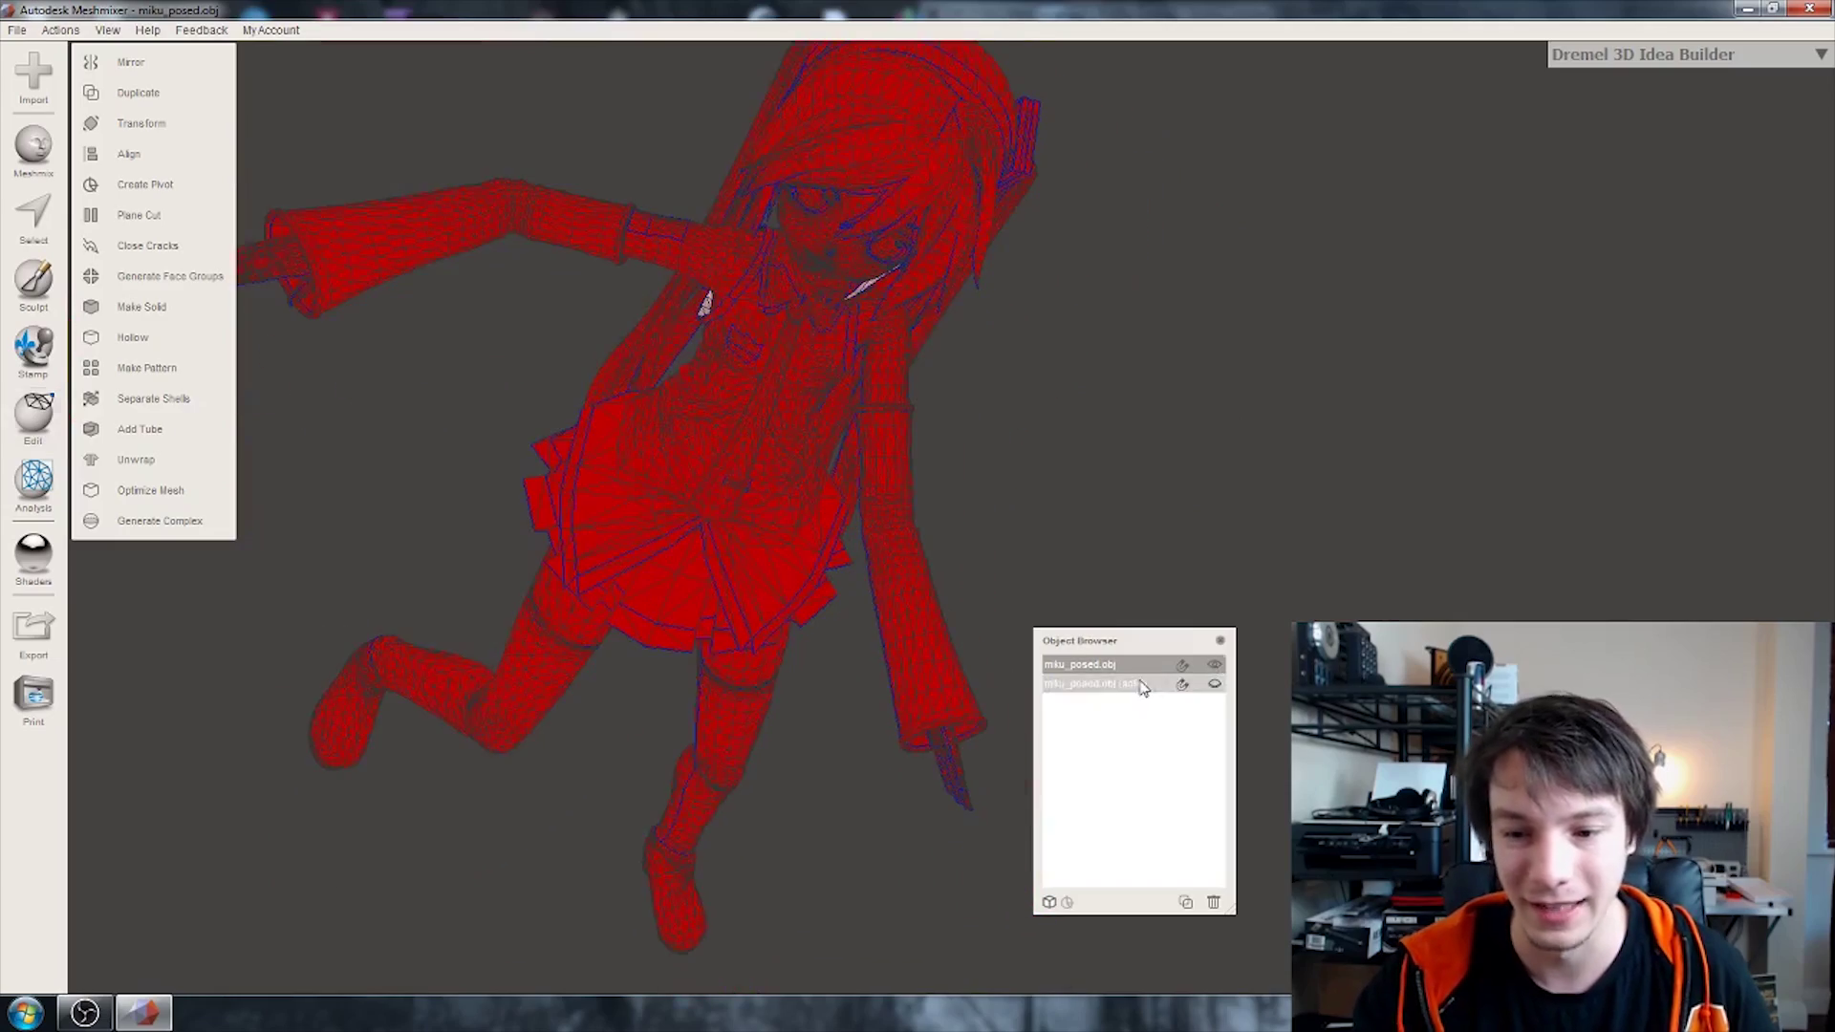
# Switch the display back to the solid copy and examine its wireframe around the torso and skirt
pyautogui.click(1142, 684)
pyautogui.click(1214, 684)
pyautogui.moveTo(895, 545); pyautogui.dragTo(733, 373, button='right')
pyautogui.scroll(-3, 735, 375)
pyautogui.moveTo(734, 374); pyautogui.dragTo(833, 338, button='middle')
pyautogui.scroll(7, 898, 307)
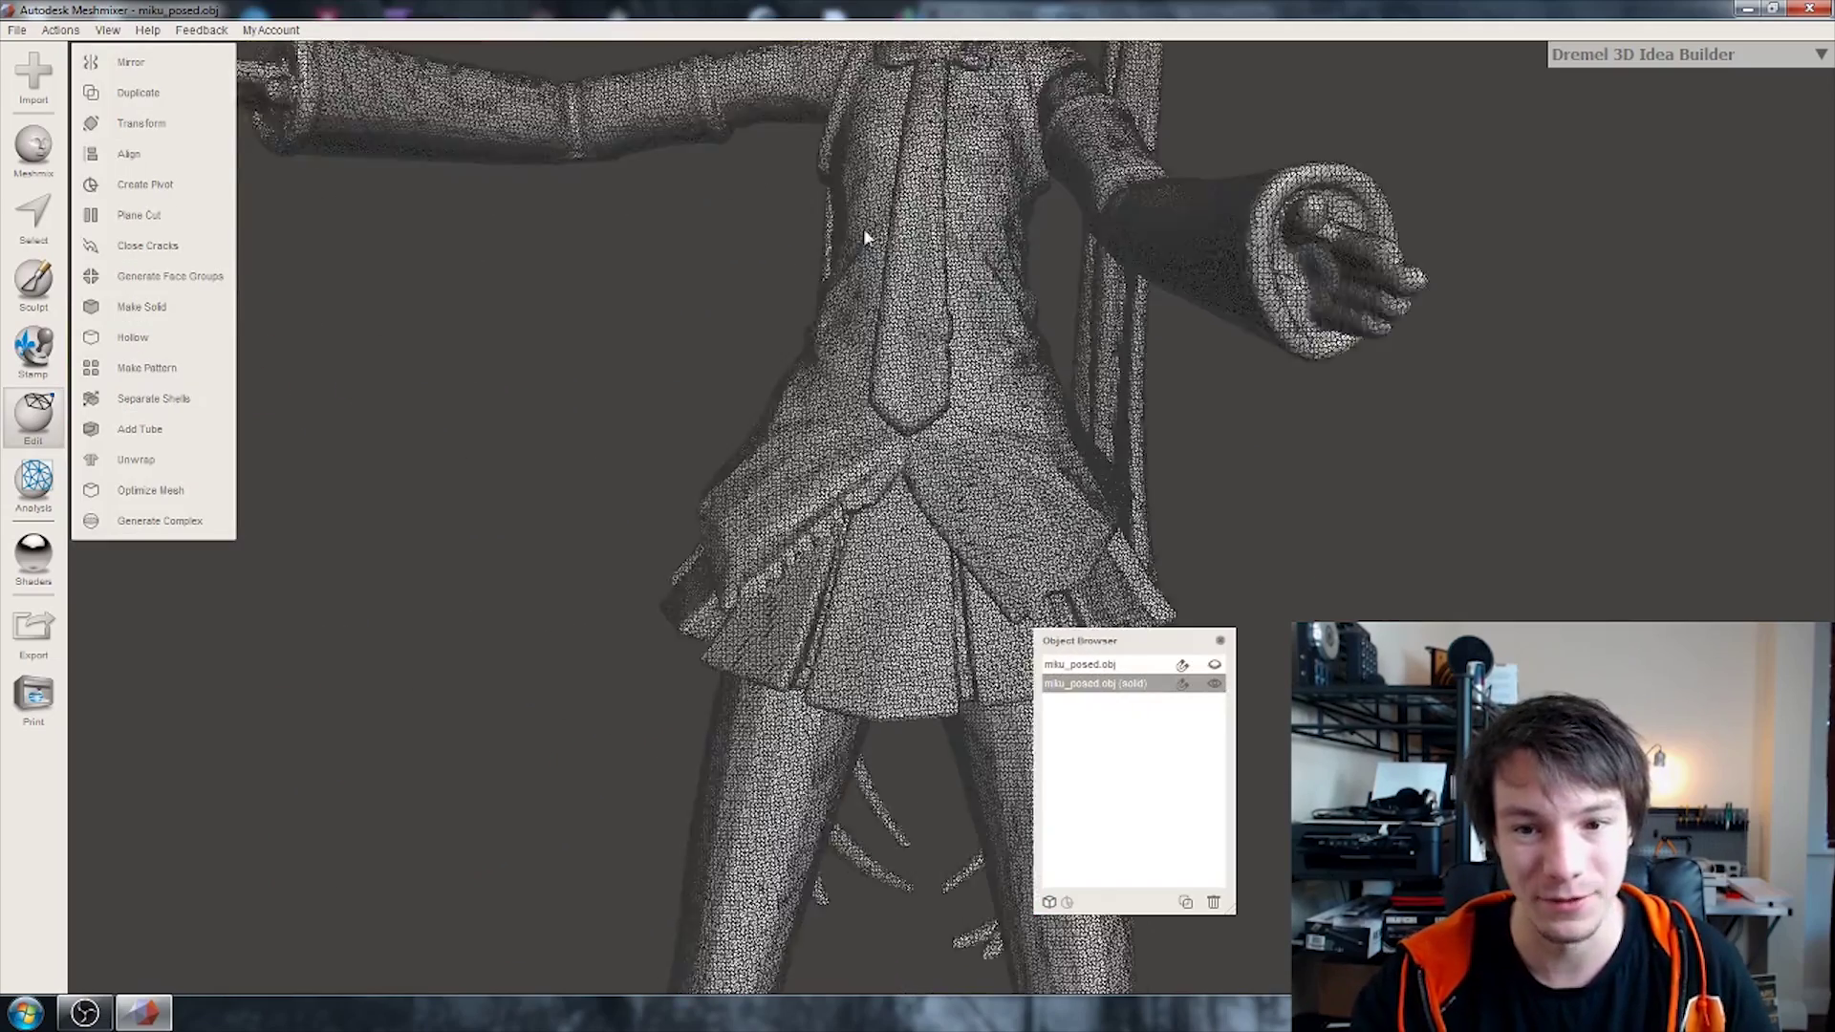
# Turn off the wireframe display and view the whole solid copy from head to feet
pyautogui.moveTo(864, 234); pyautogui.dragTo(882, 601, button='middle')
pyautogui.scroll(3, 881, 598)
pyautogui.press('w')
pyautogui.moveTo(788, 492)
pyautogui.mouseDown(button='right')
pyautogui.moveTo(909, 593)
pyautogui.moveTo(773, 452)
pyautogui.moveTo(851, 673)
pyautogui.moveTo(525, 295)
pyautogui.moveTo(879, 405)
pyautogui.moveTo(801, 494)
pyautogui.mouseUp(button='right')
pyautogui.scroll(-5, 765, 421)
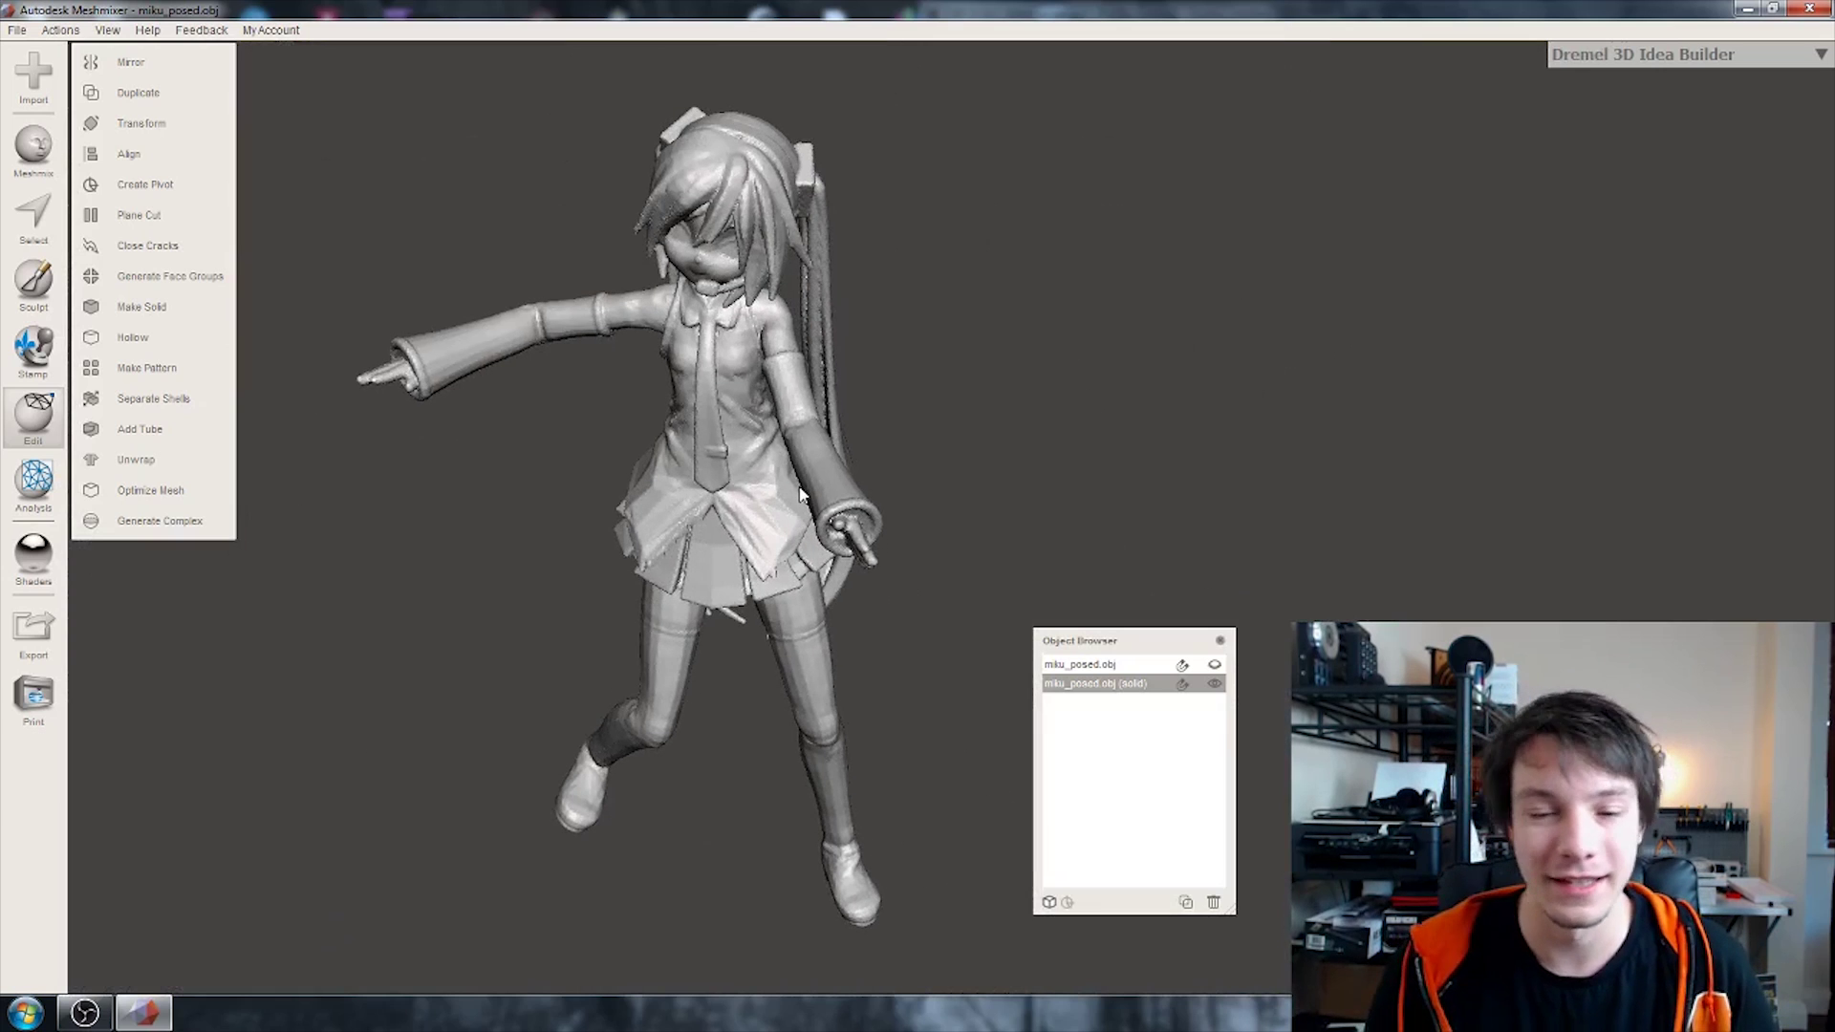
# Try Make Solid on the original miku_posed.obj with Sharp Edge Preserve, solid accuracy 289 and mesh density 296, and update the preview
pyautogui.click(1099, 663)
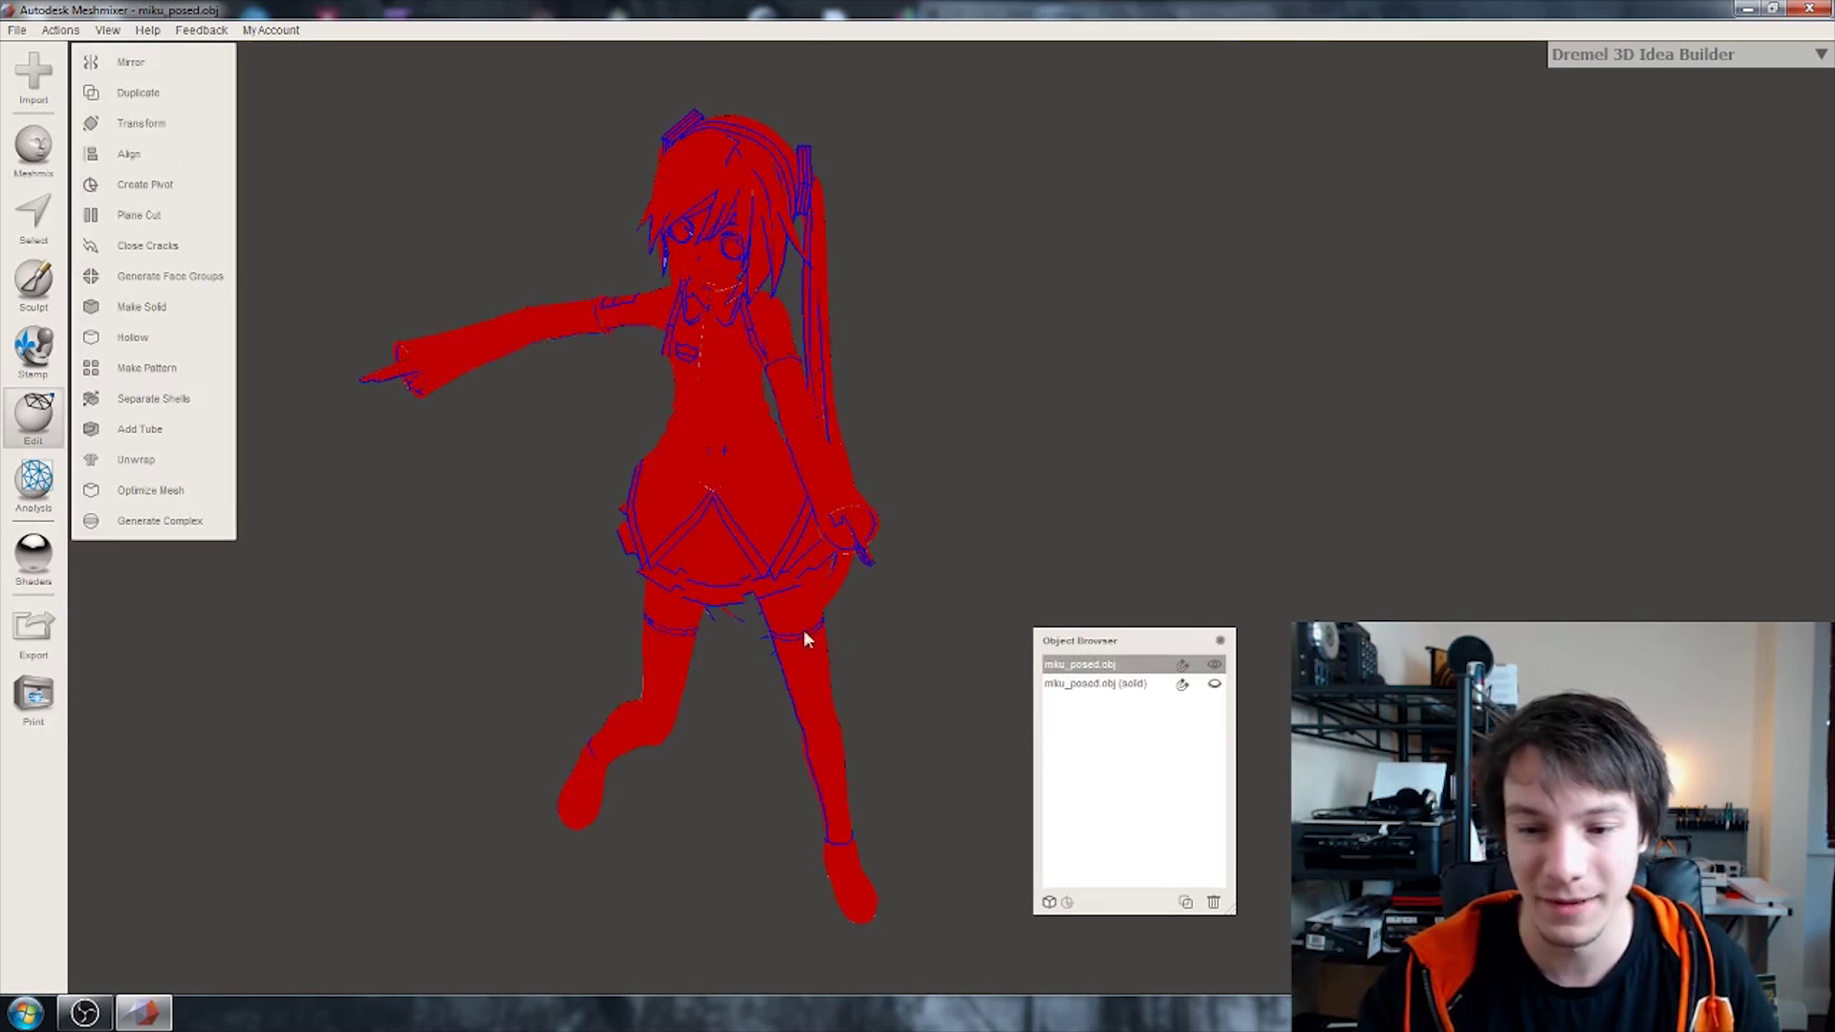
pyautogui.click(184, 304)
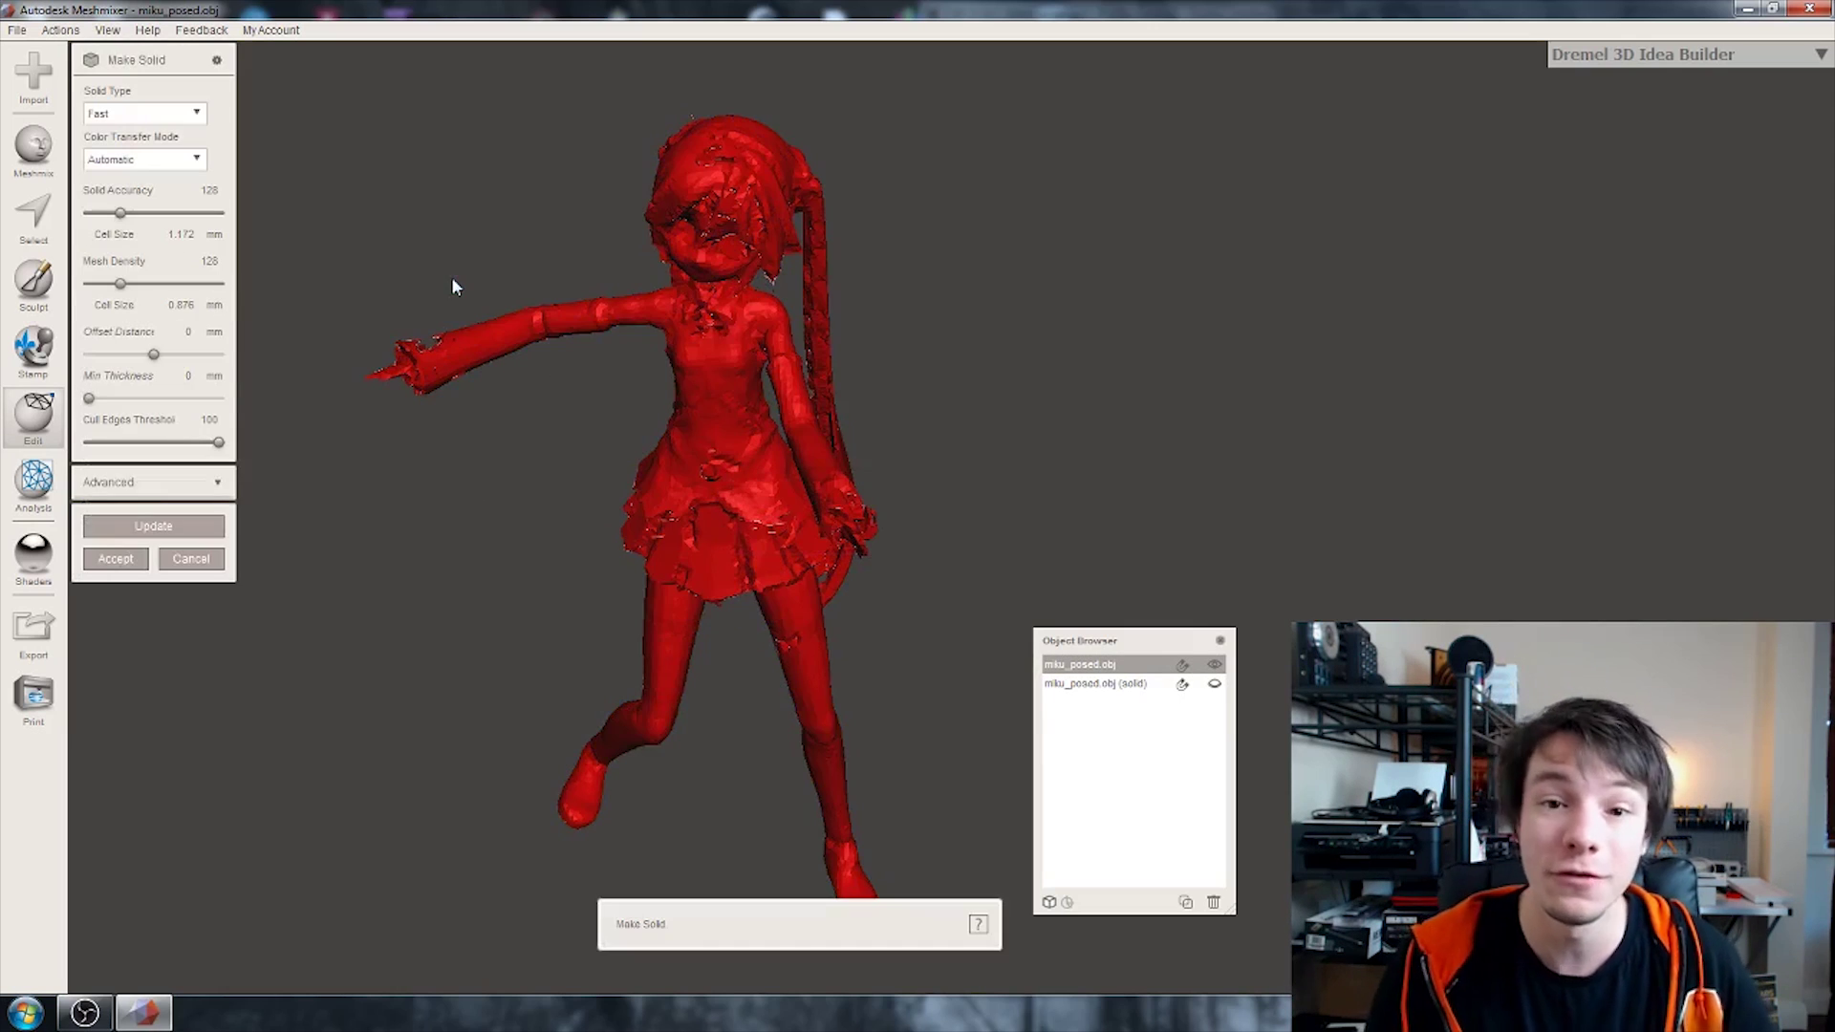
pyautogui.click(113, 108)
pyautogui.click(142, 183)
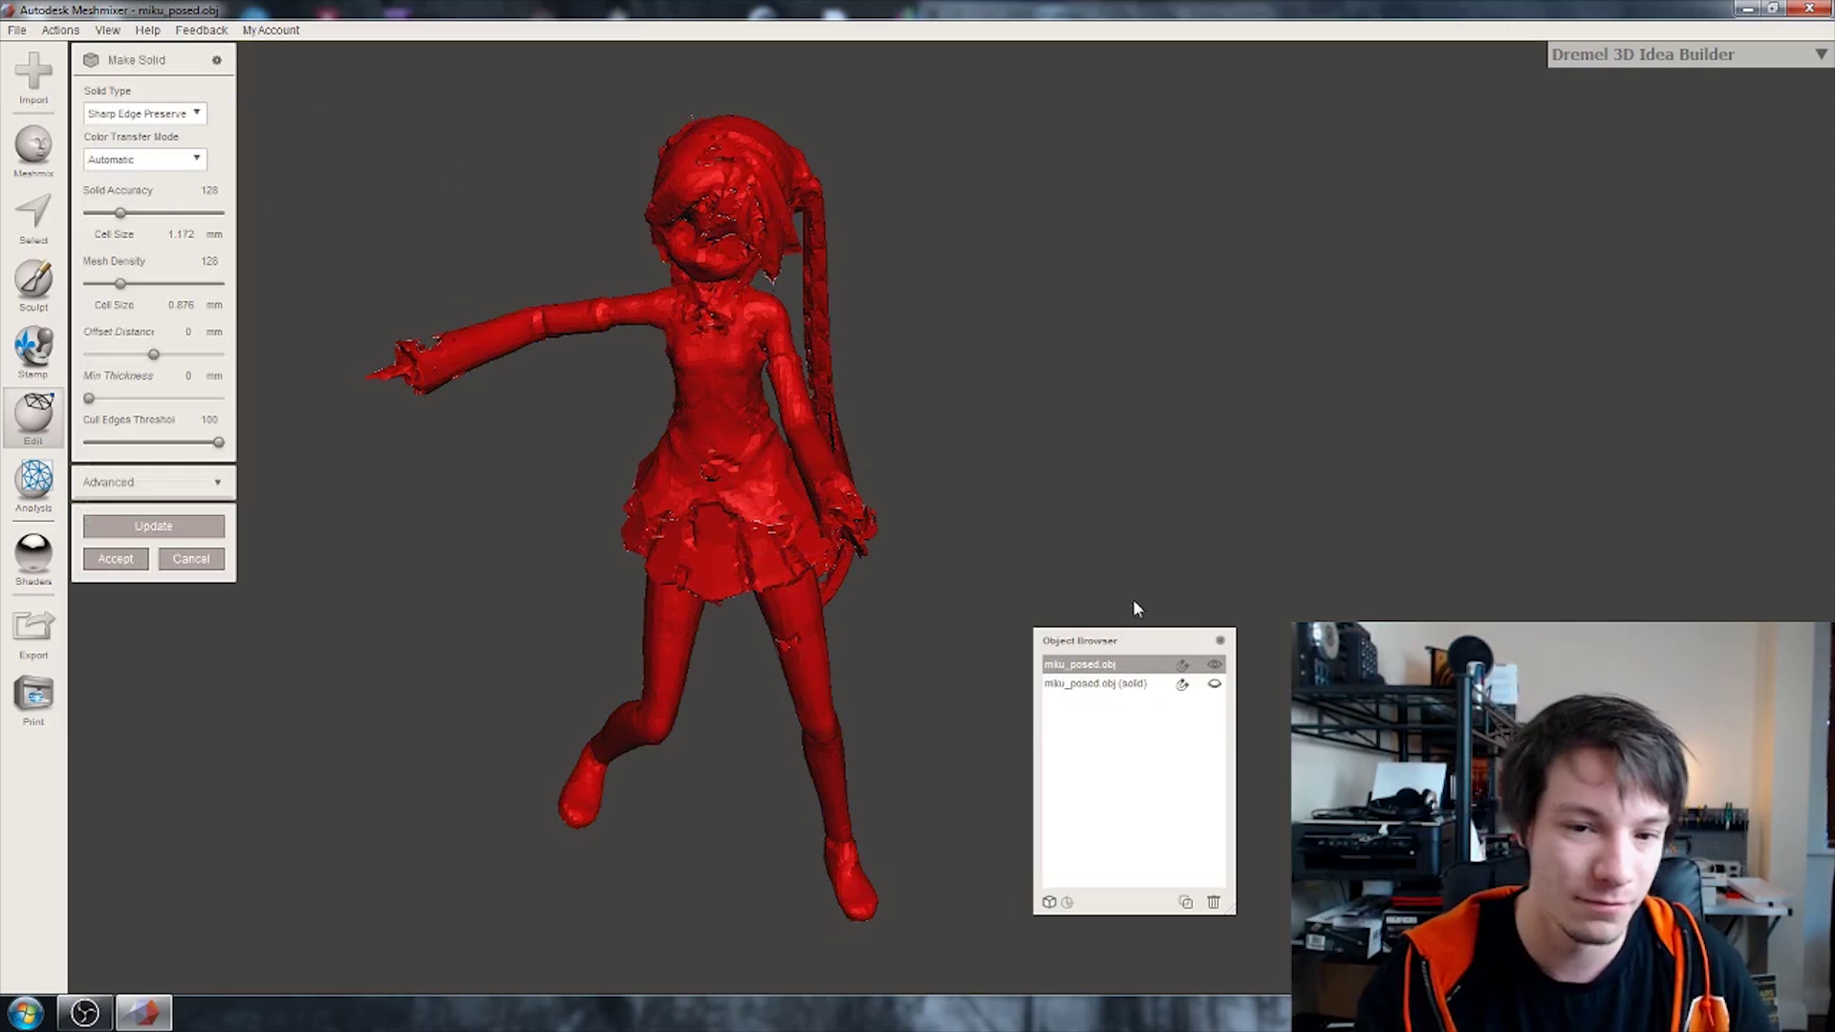
pyautogui.click(1118, 682)
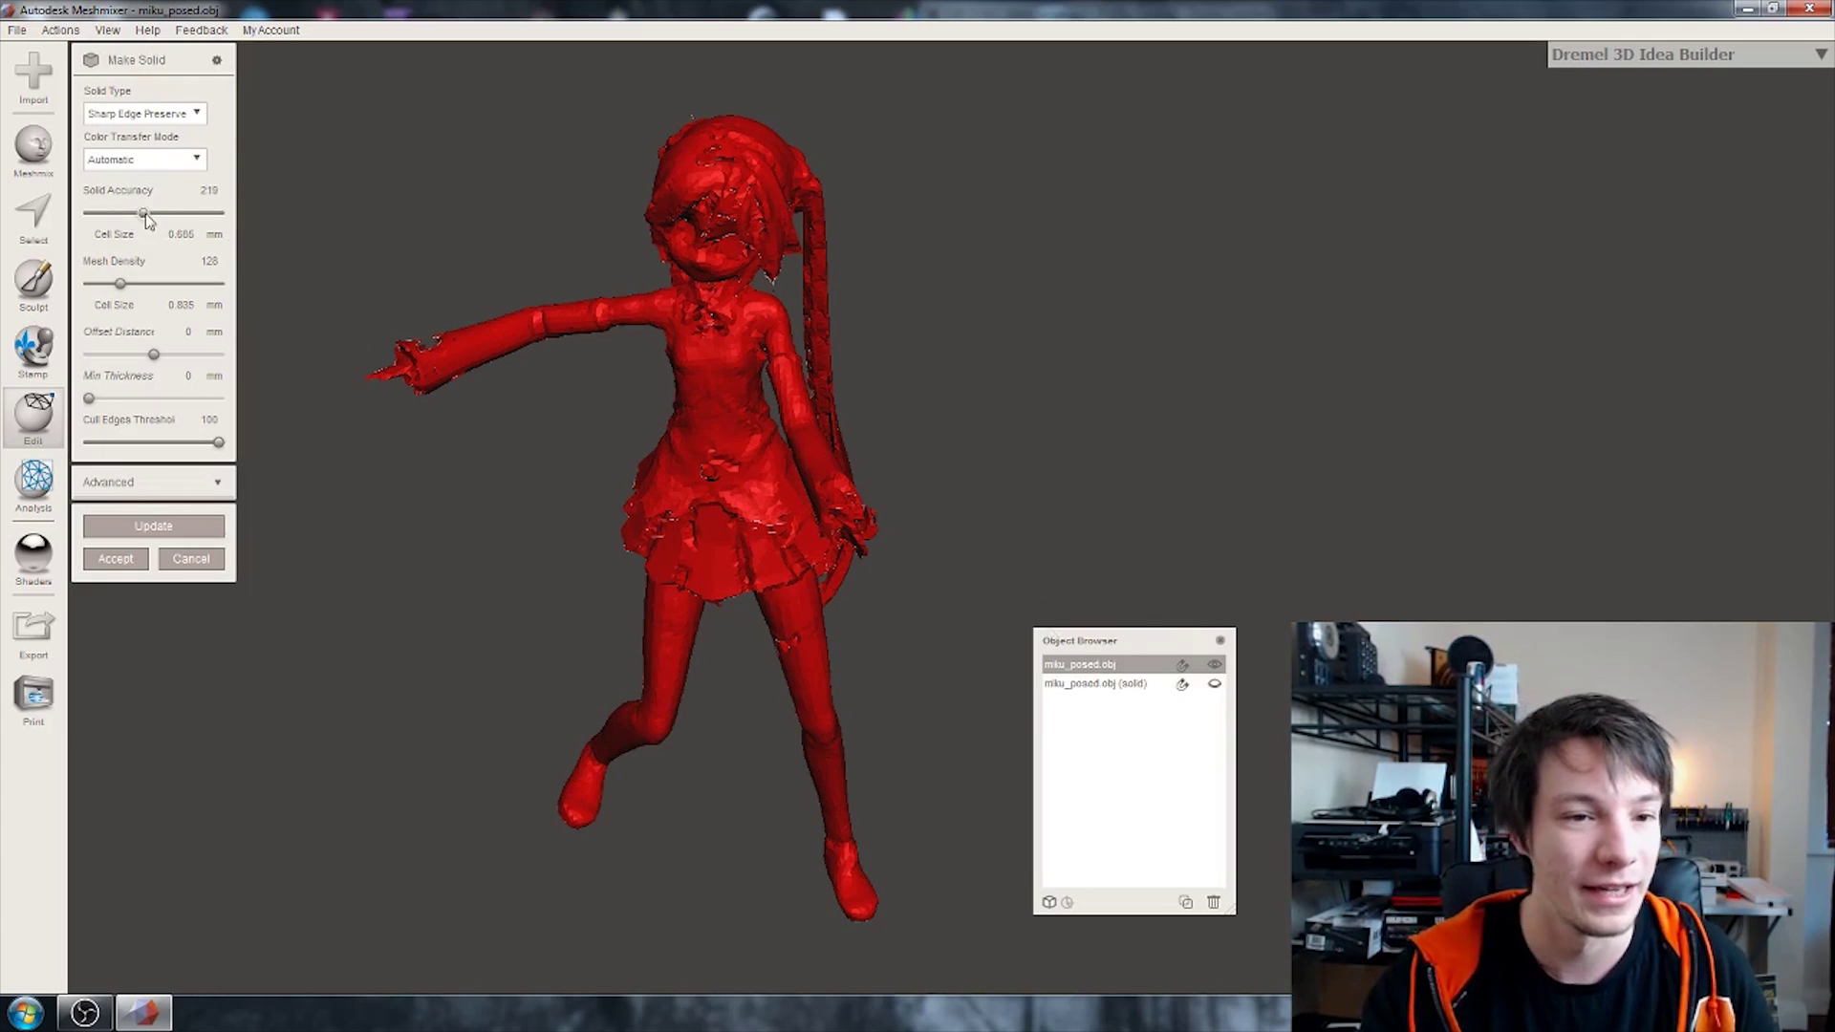
pyautogui.moveTo(131, 291); pyautogui.dragTo(157, 293)
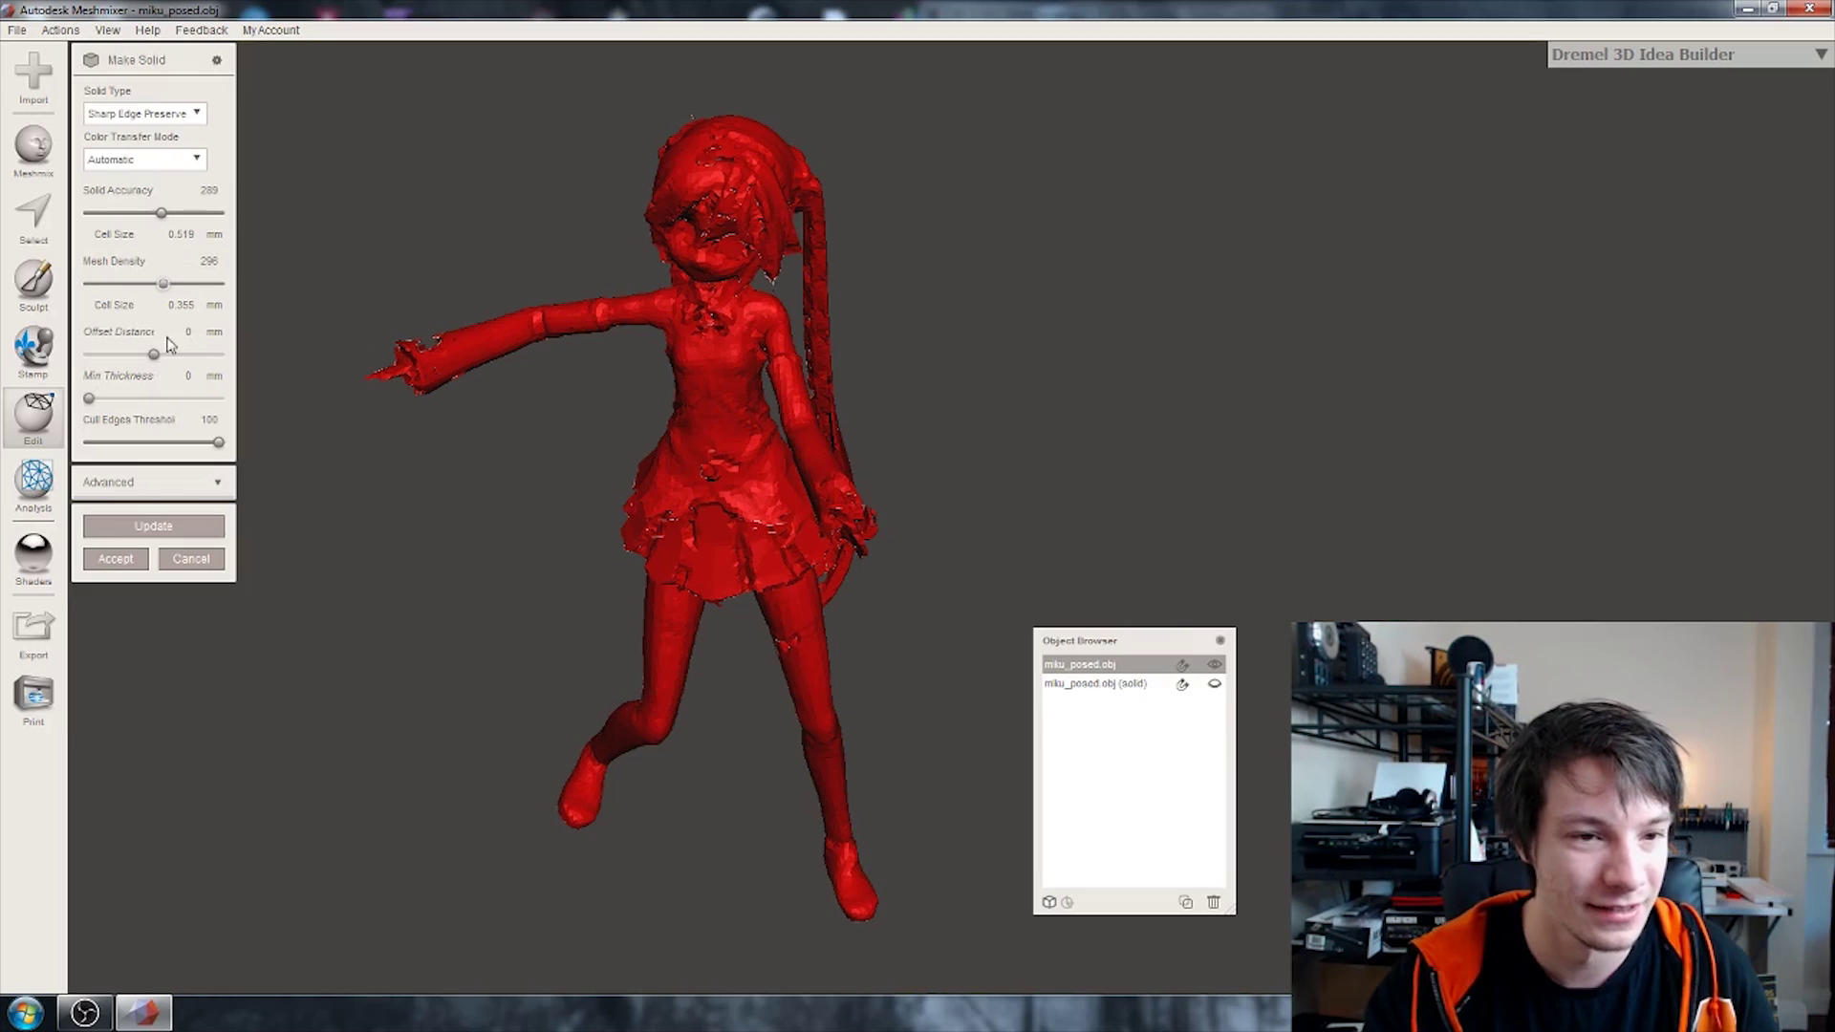
pyautogui.click(154, 526)
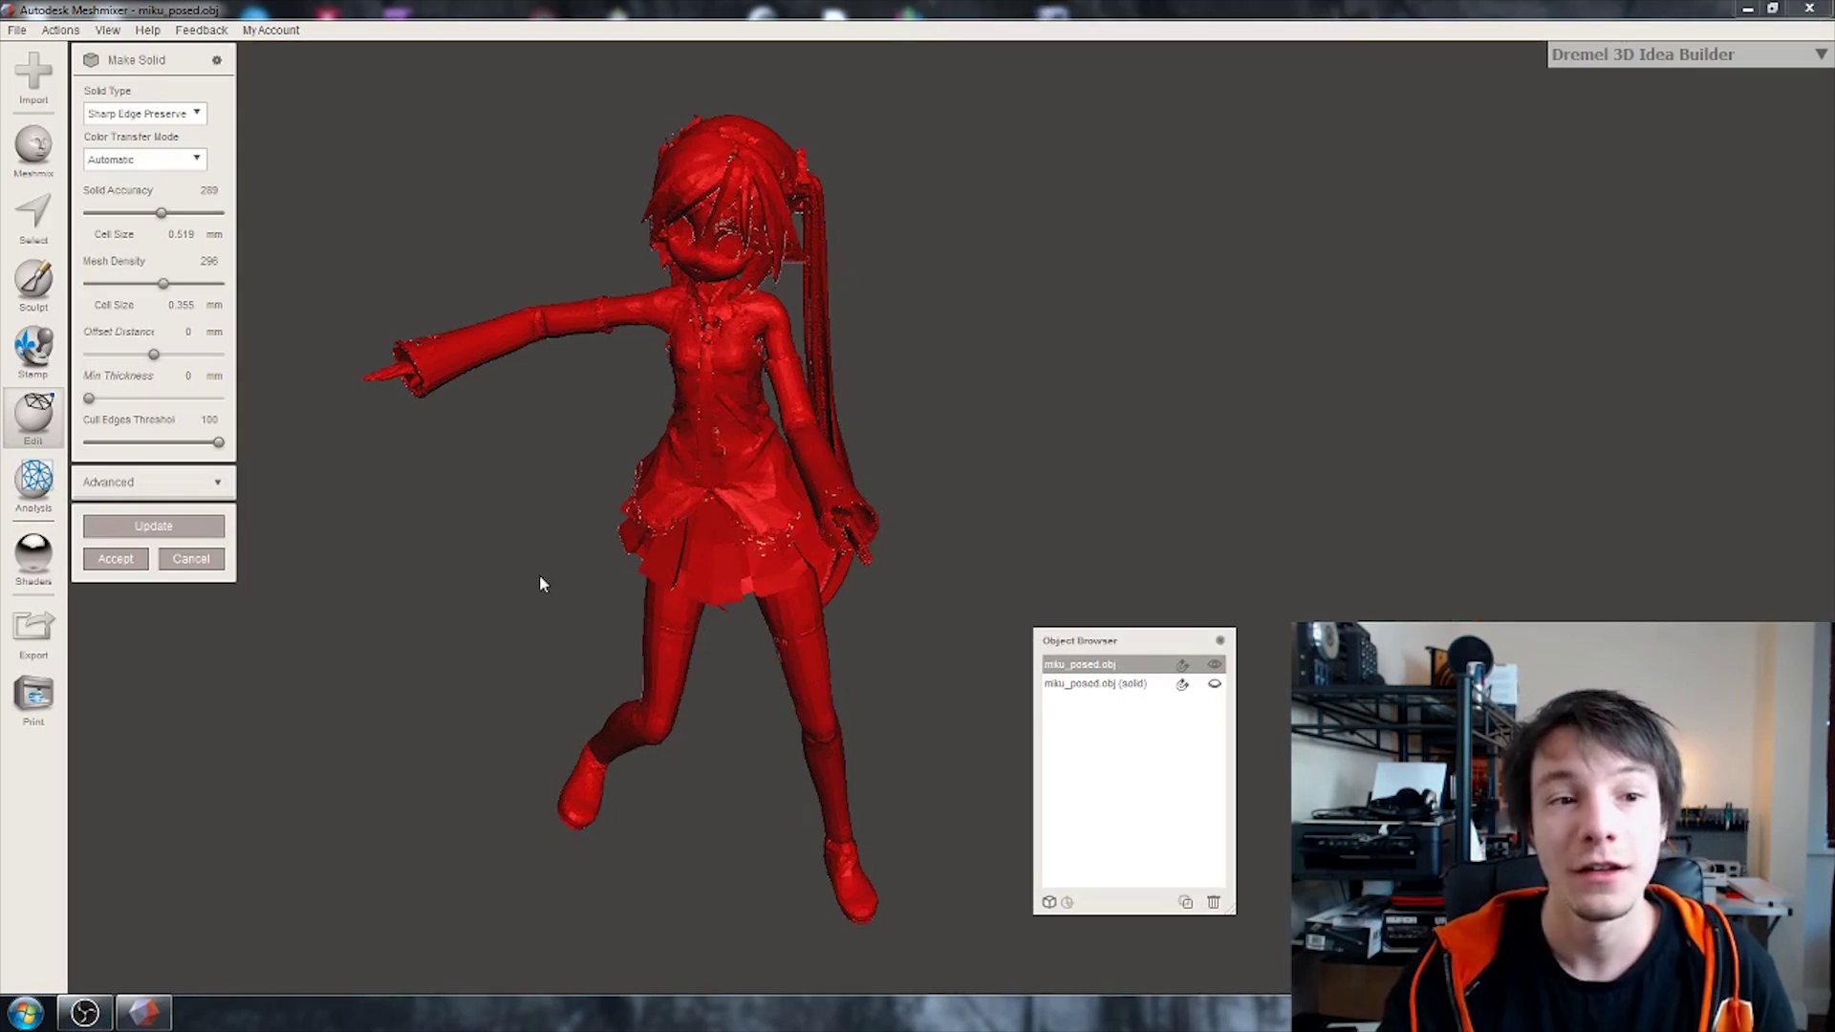
# Check the Sharp Edge Preserve preview around the head, torso and skirt, and cancel the Make Solid operation
pyautogui.moveTo(560, 556); pyautogui.dragTo(654, 413, button='right')
pyautogui.scroll(4, 576, 427)
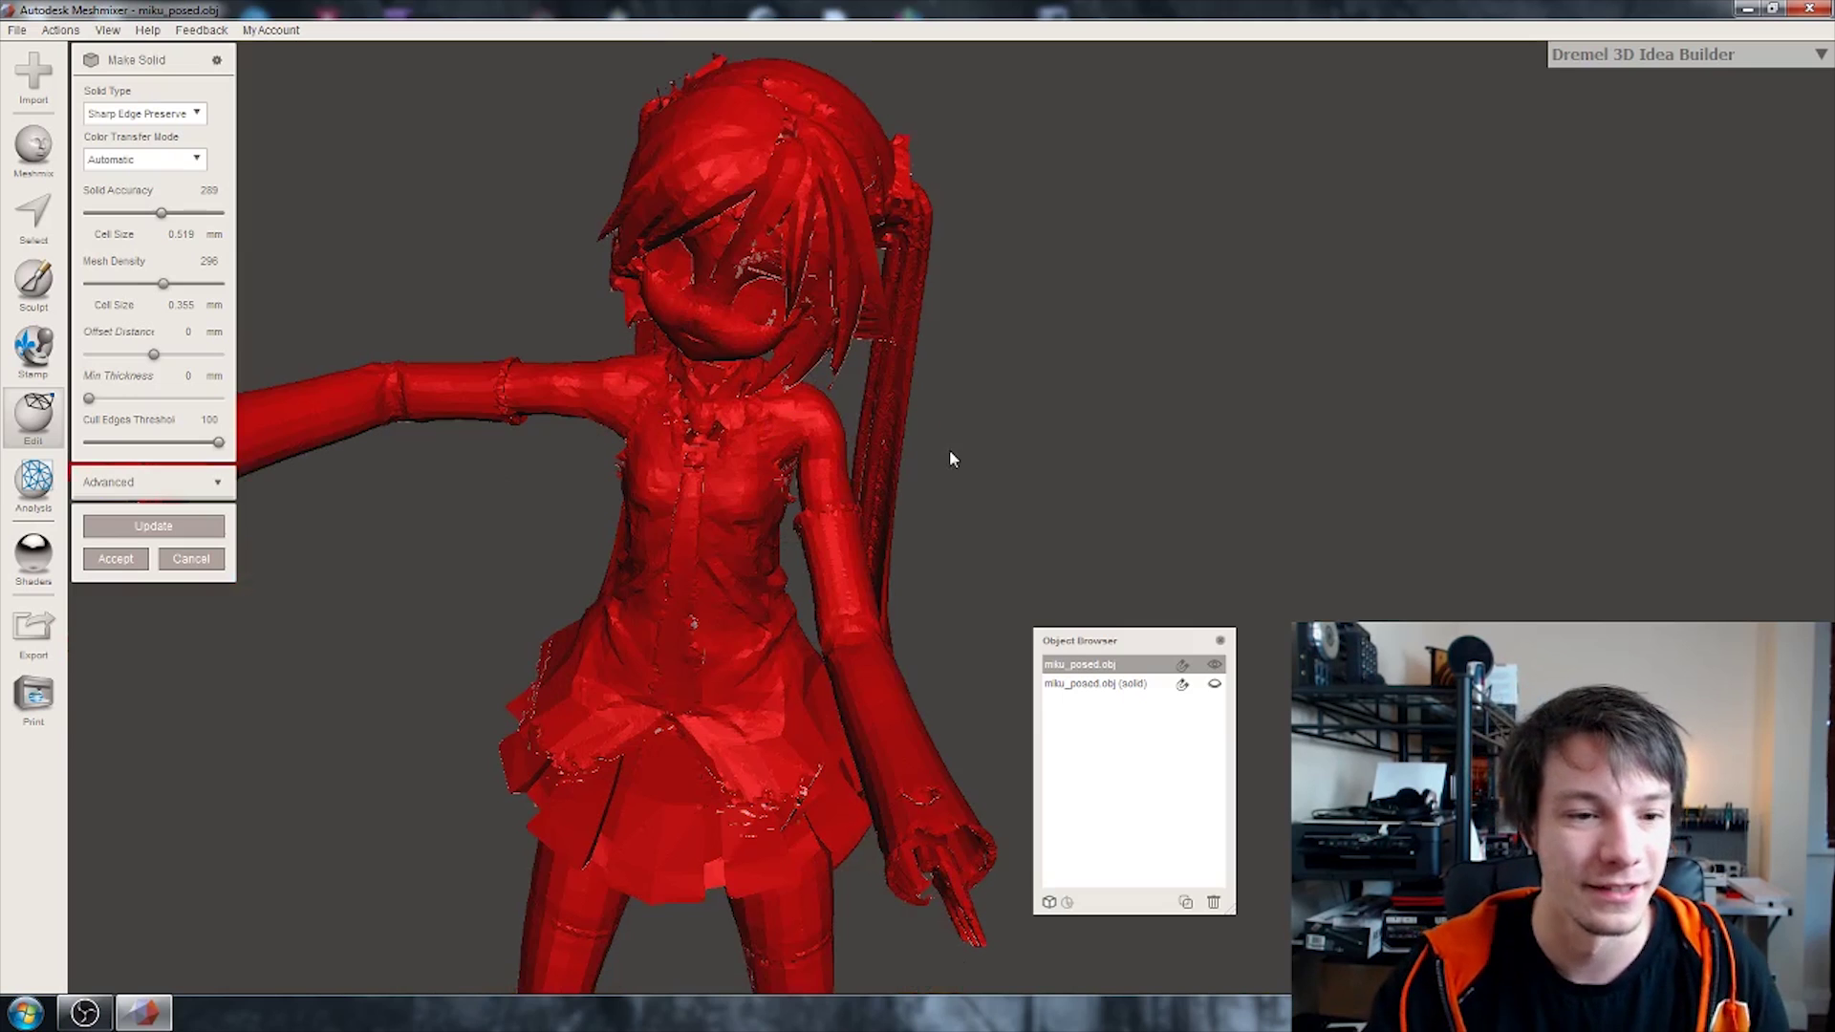
pyautogui.scroll(-5, 950, 459)
pyautogui.moveTo(676, 555); pyautogui.dragTo(628, 528, button='right')
pyautogui.click(216, 561)
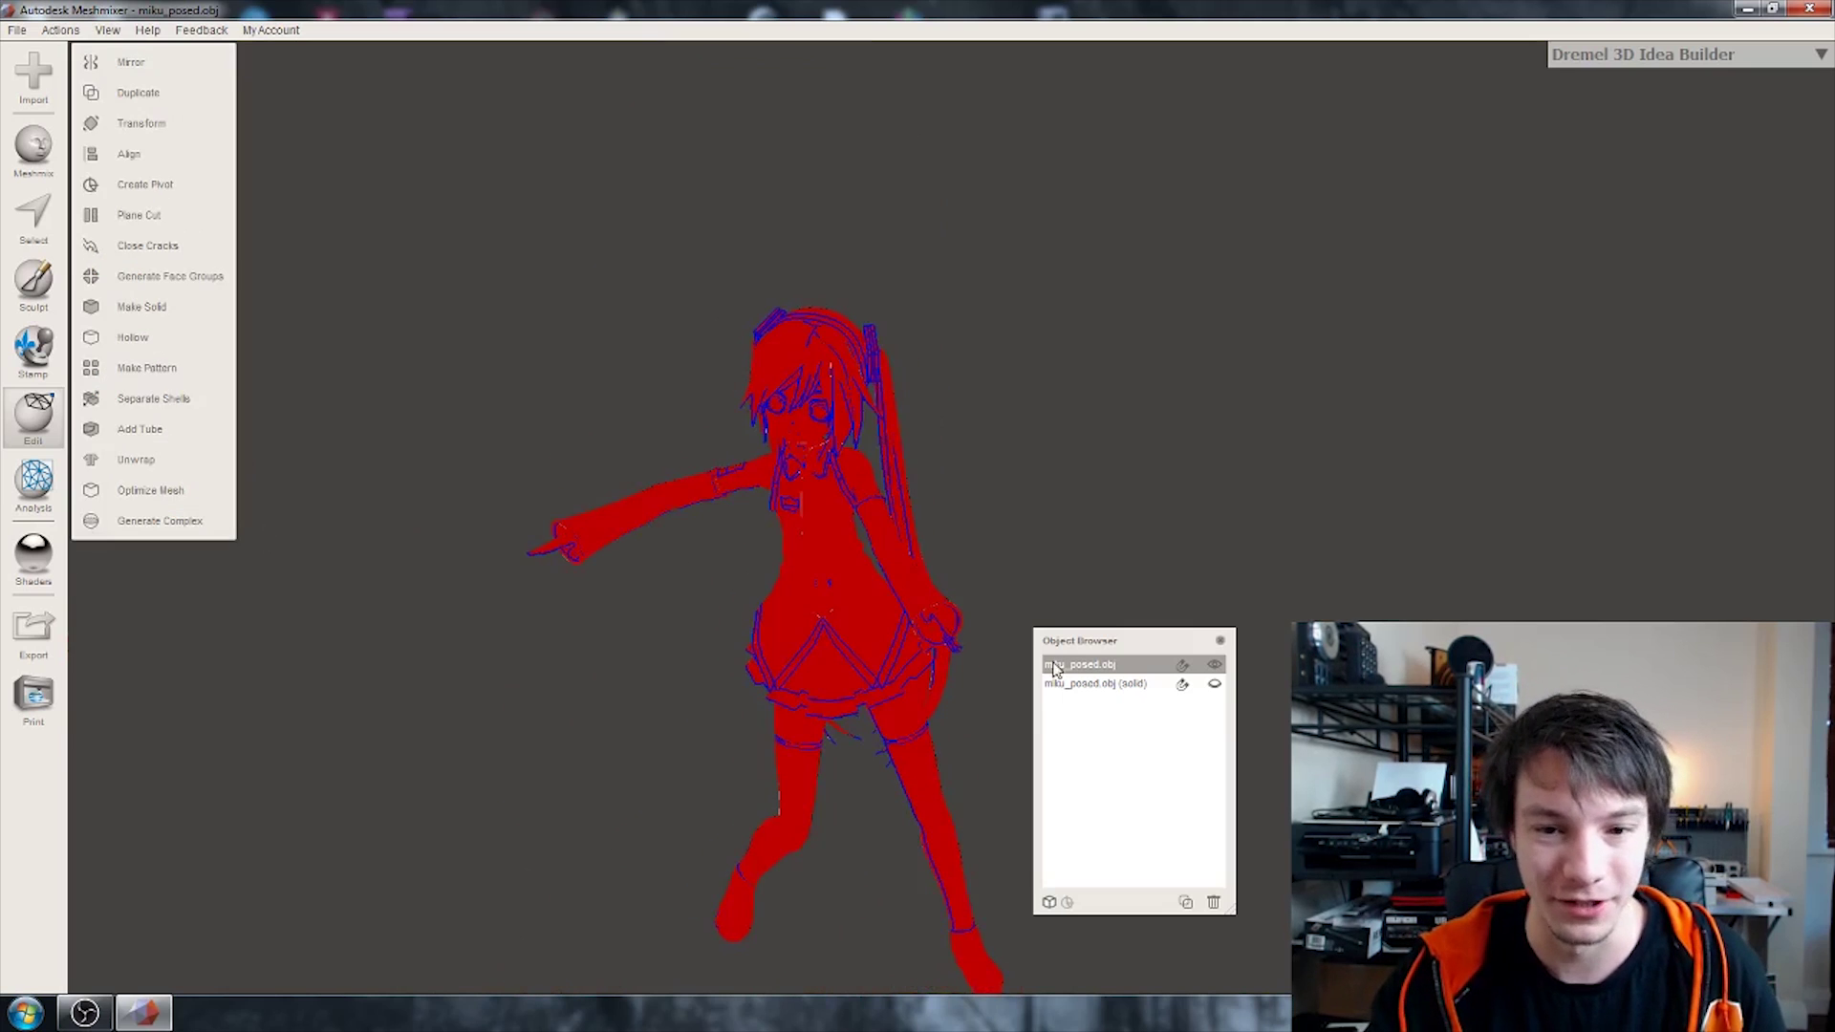
# Show and select the solid copy with the original hidden, and display its wireframe around the upper body
pyautogui.click(1143, 687)
pyautogui.click(1215, 685)
pyautogui.click(1217, 667)
pyautogui.click(1134, 685)
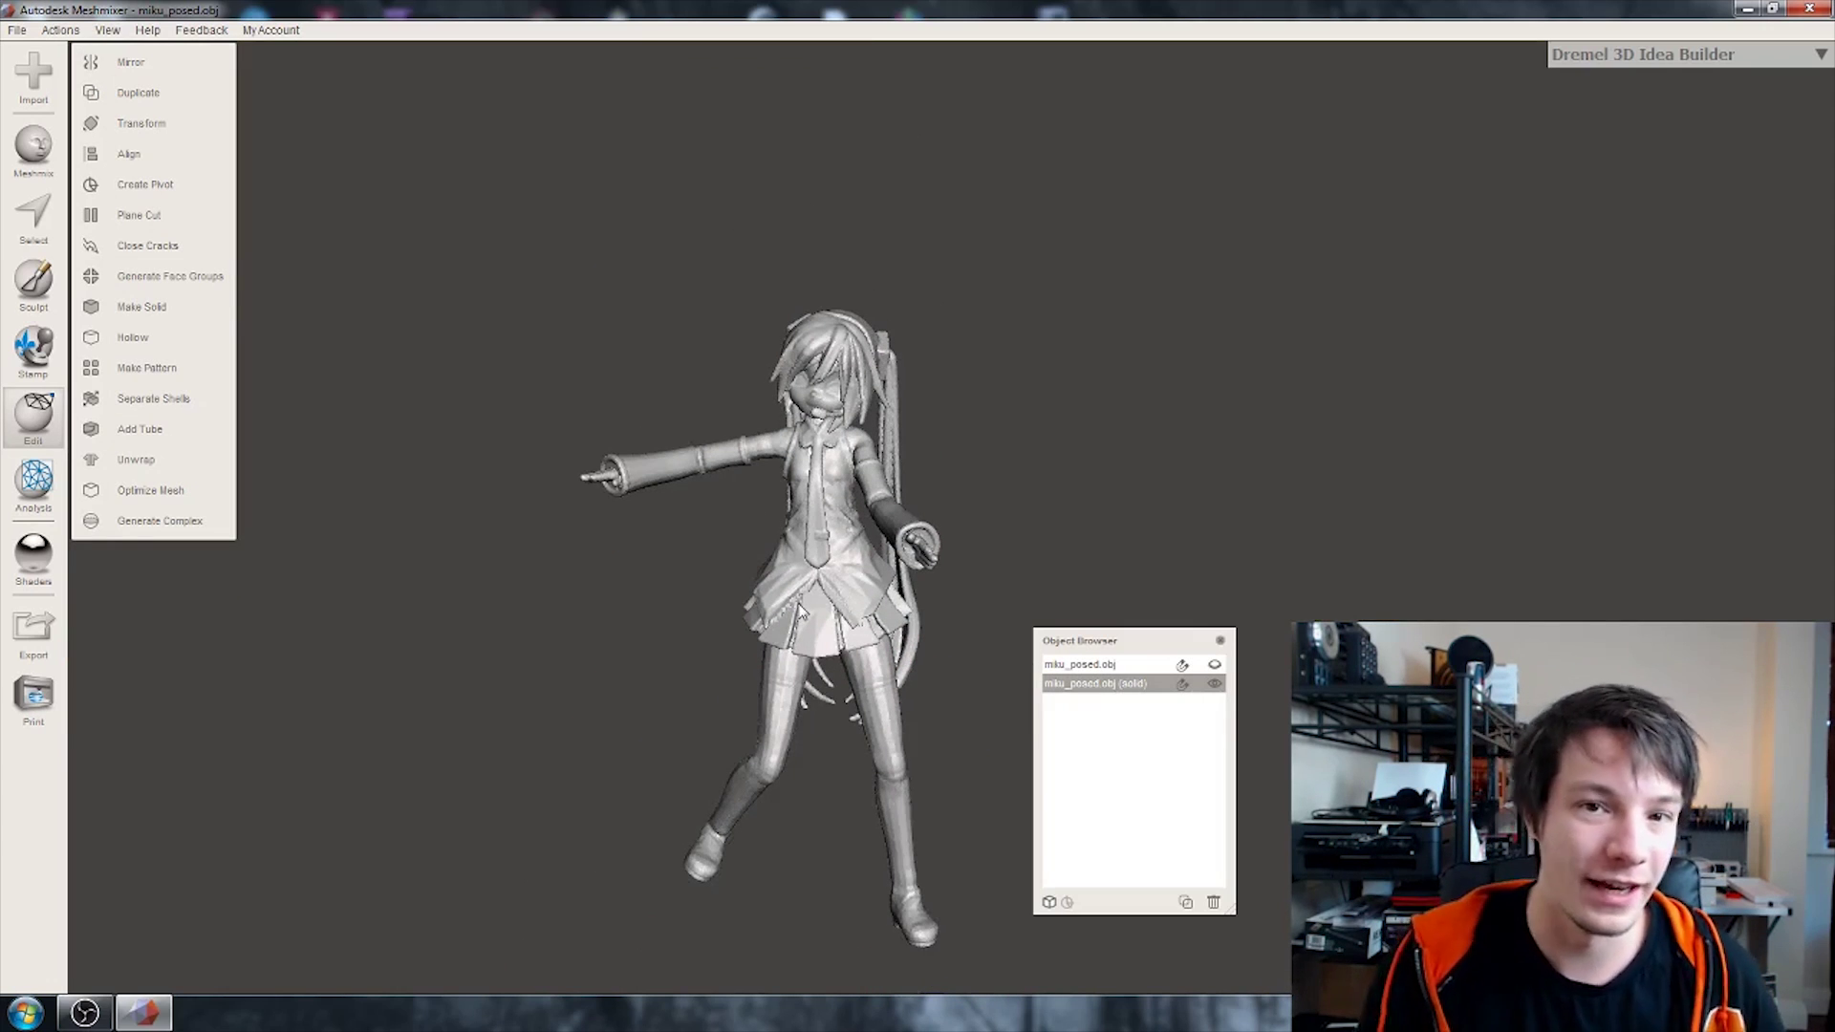
pyautogui.moveTo(852, 484); pyautogui.dragTo(924, 581, button='right')
pyautogui.scroll(4, 604, 591)
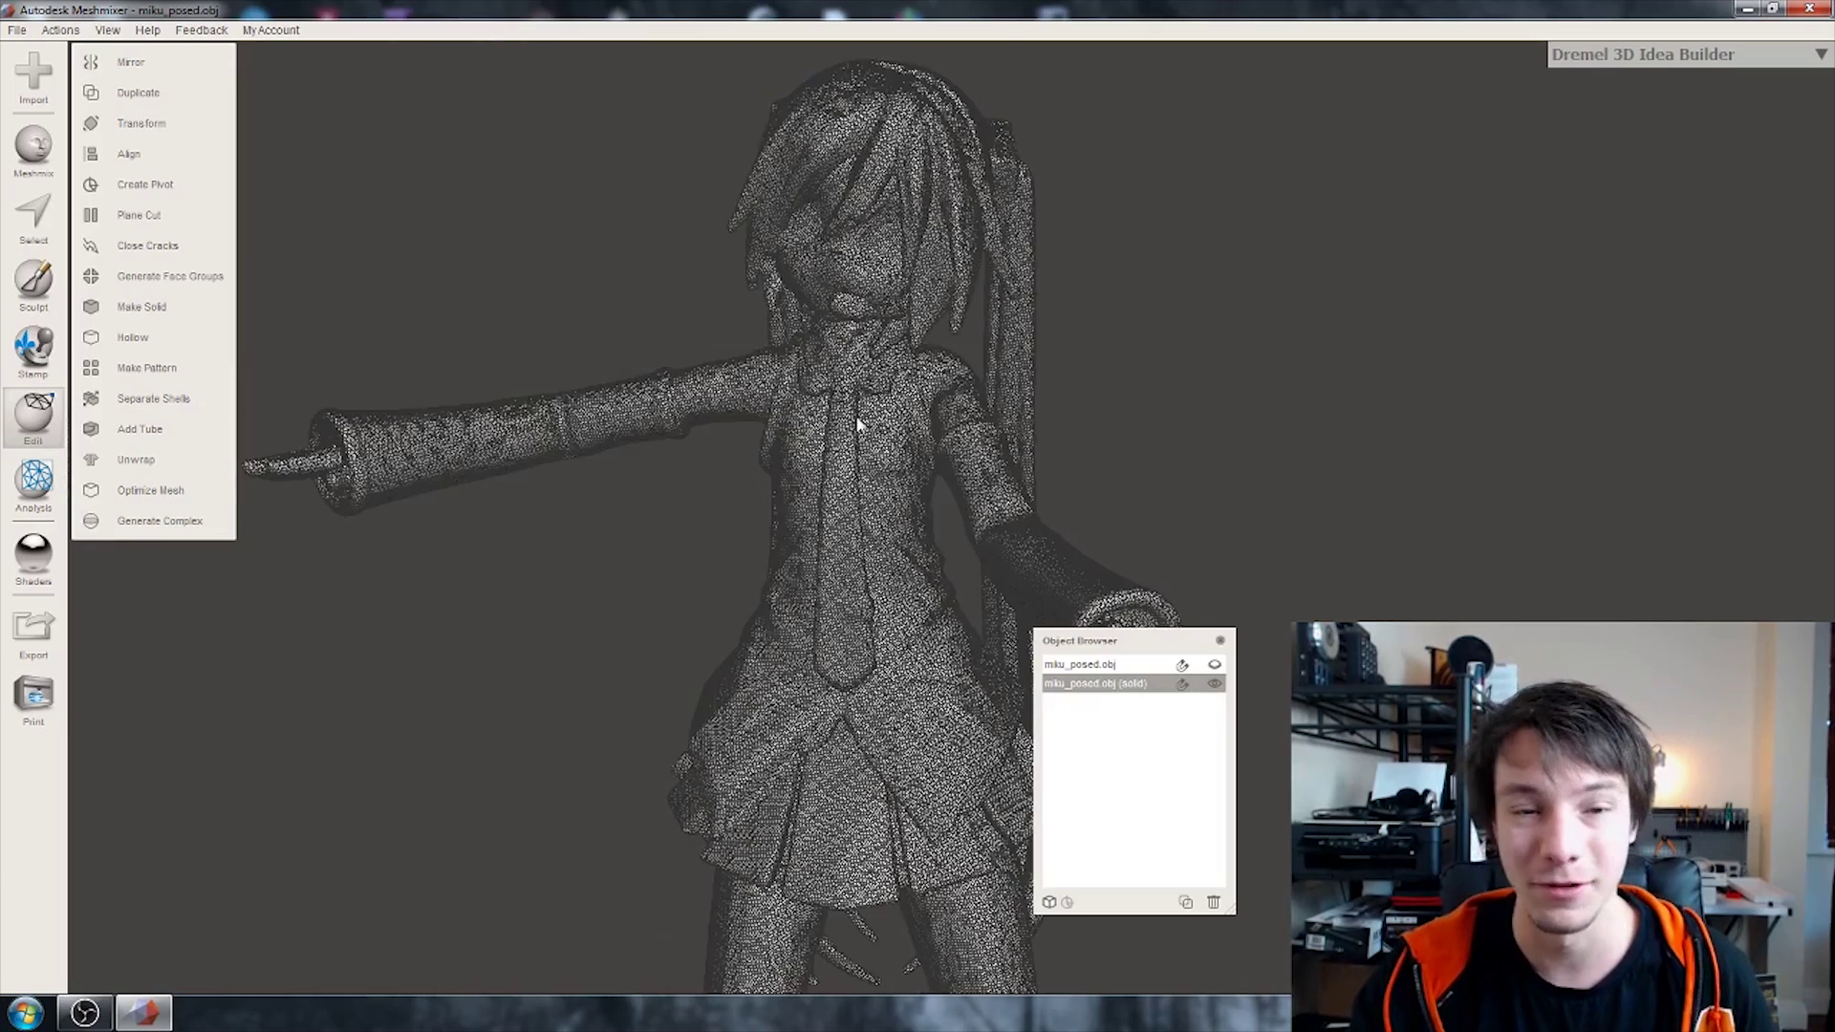
pyautogui.moveTo(857, 425); pyautogui.dragTo(854, 413, button='right')
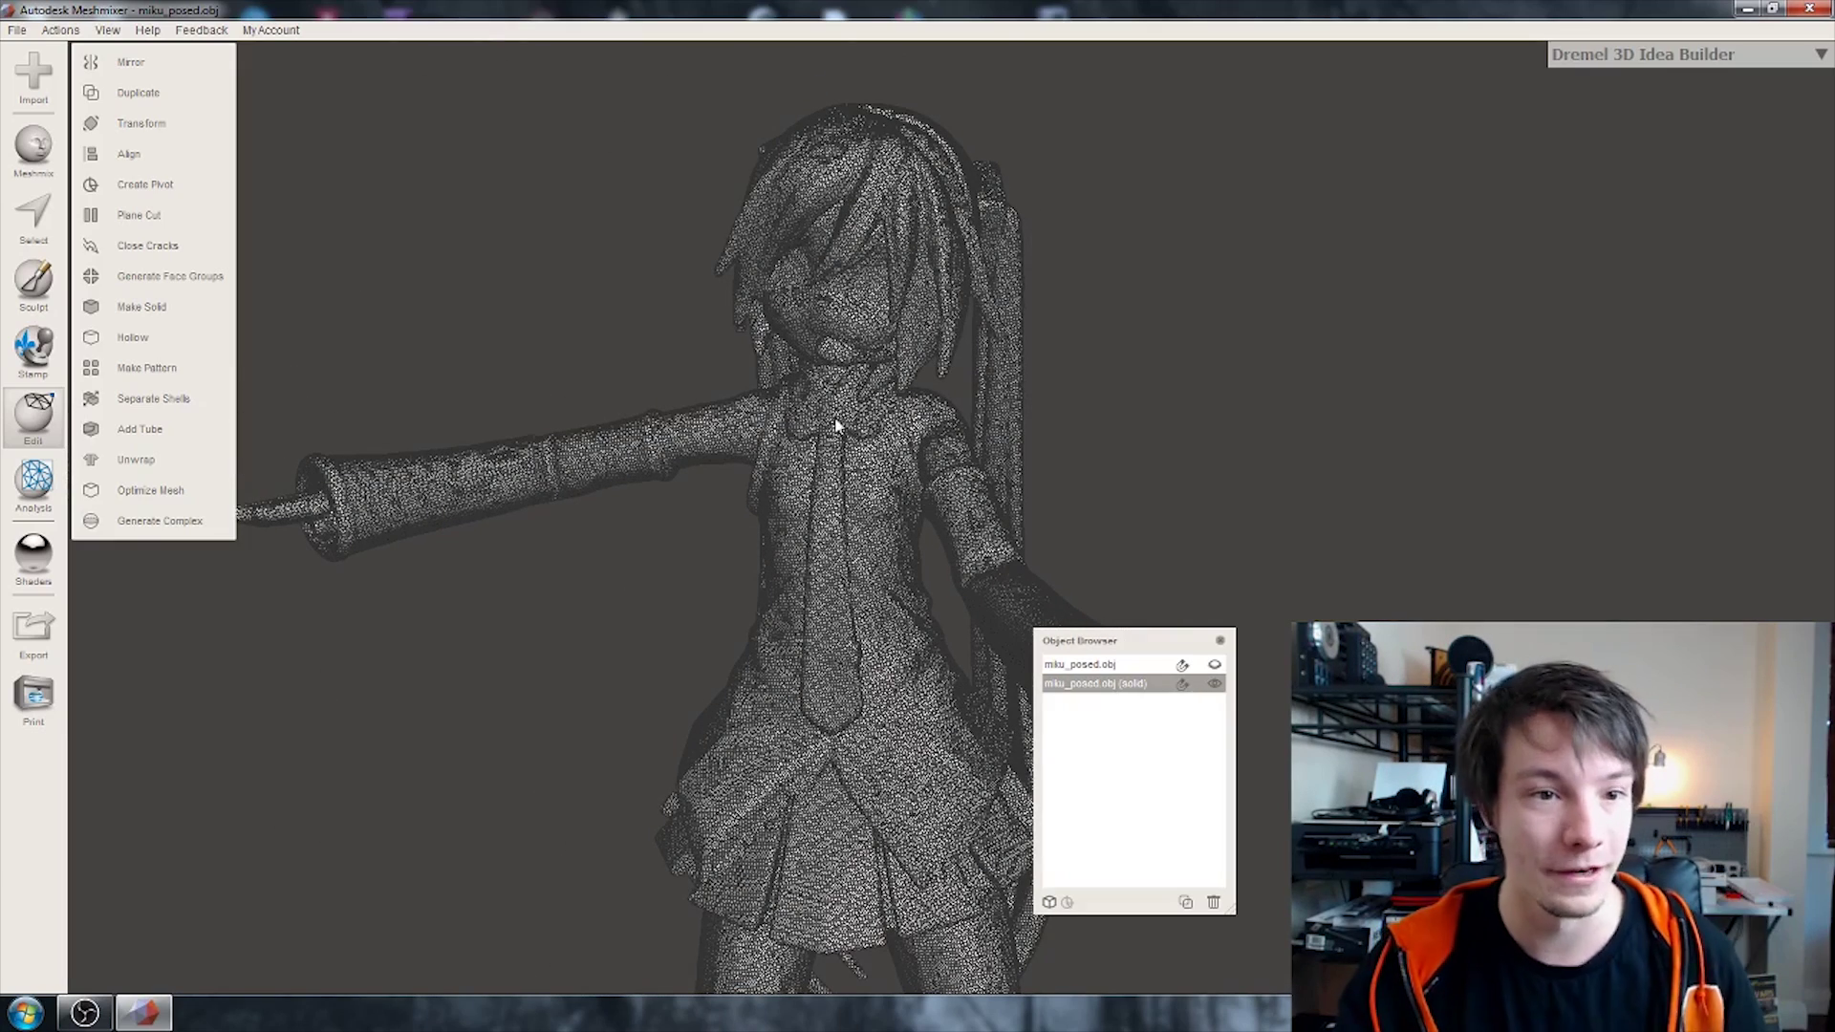
# Select the solid copy's mesh and start a Reduce operation with Max Deviation as the reduce target
pyautogui.press('s')
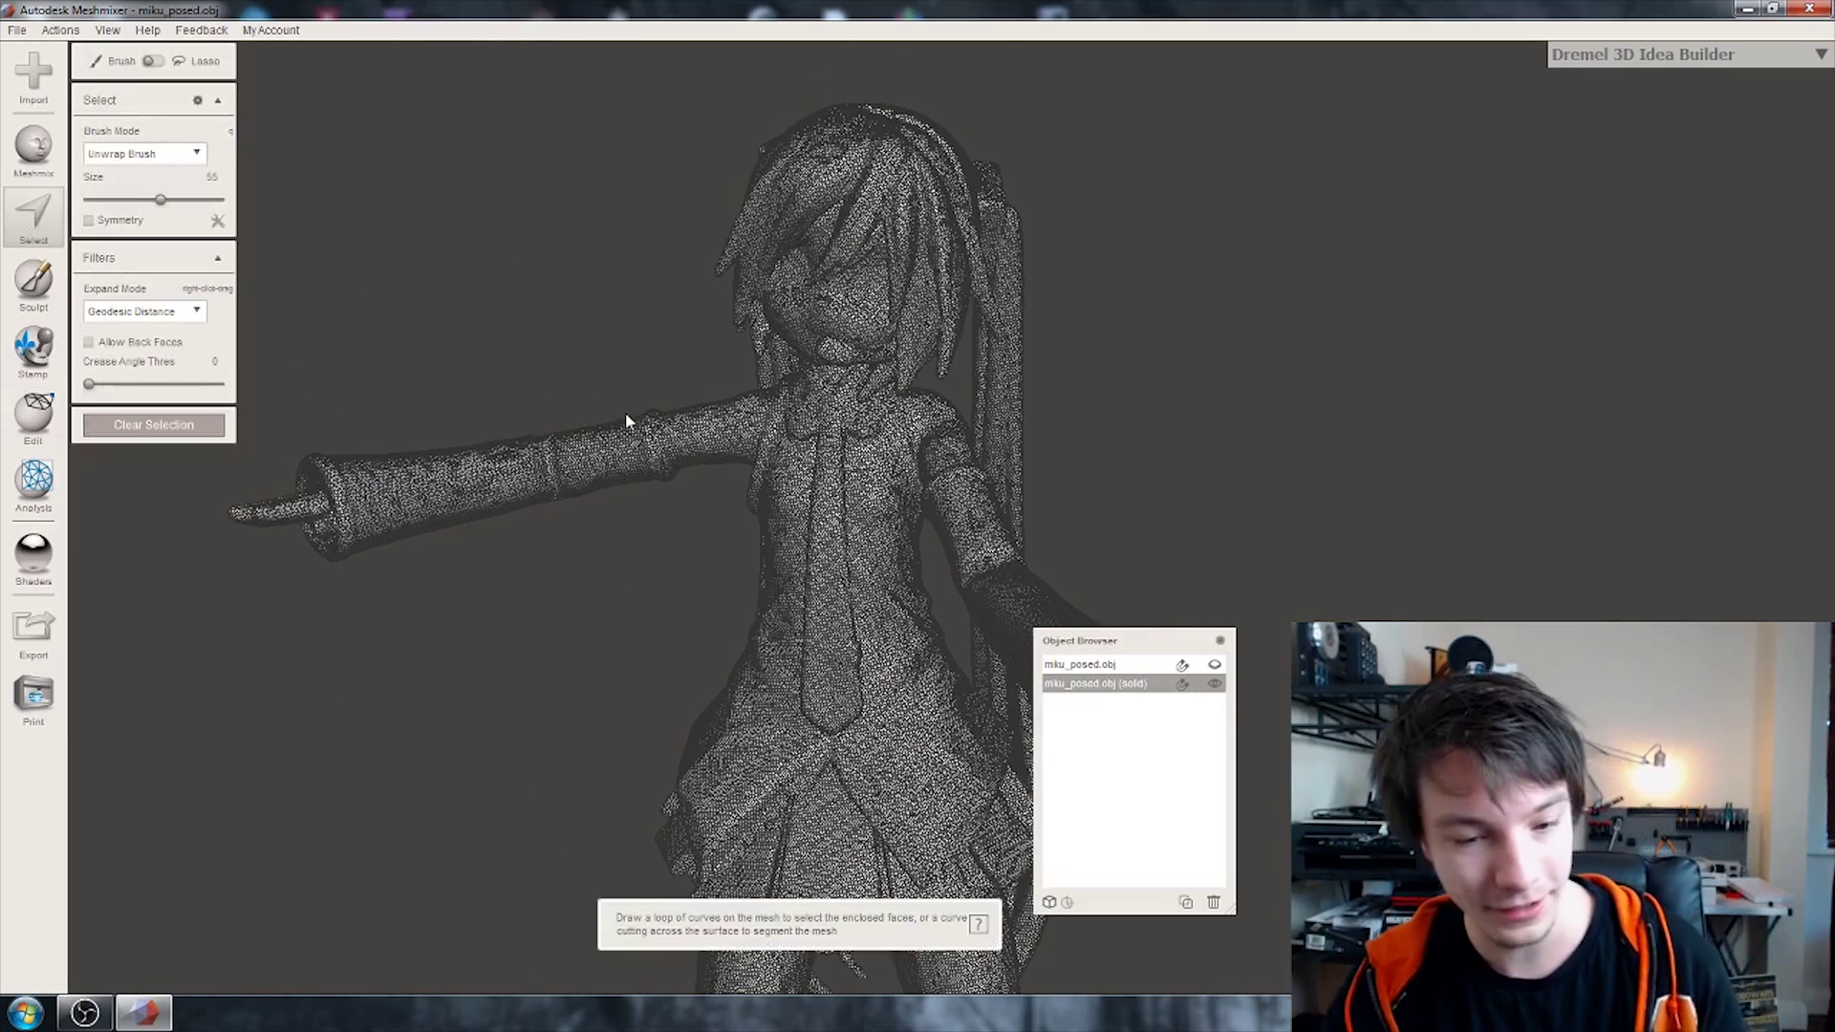
pyautogui.doubleClick(625, 411)
pyautogui.moveTo(140, 57)
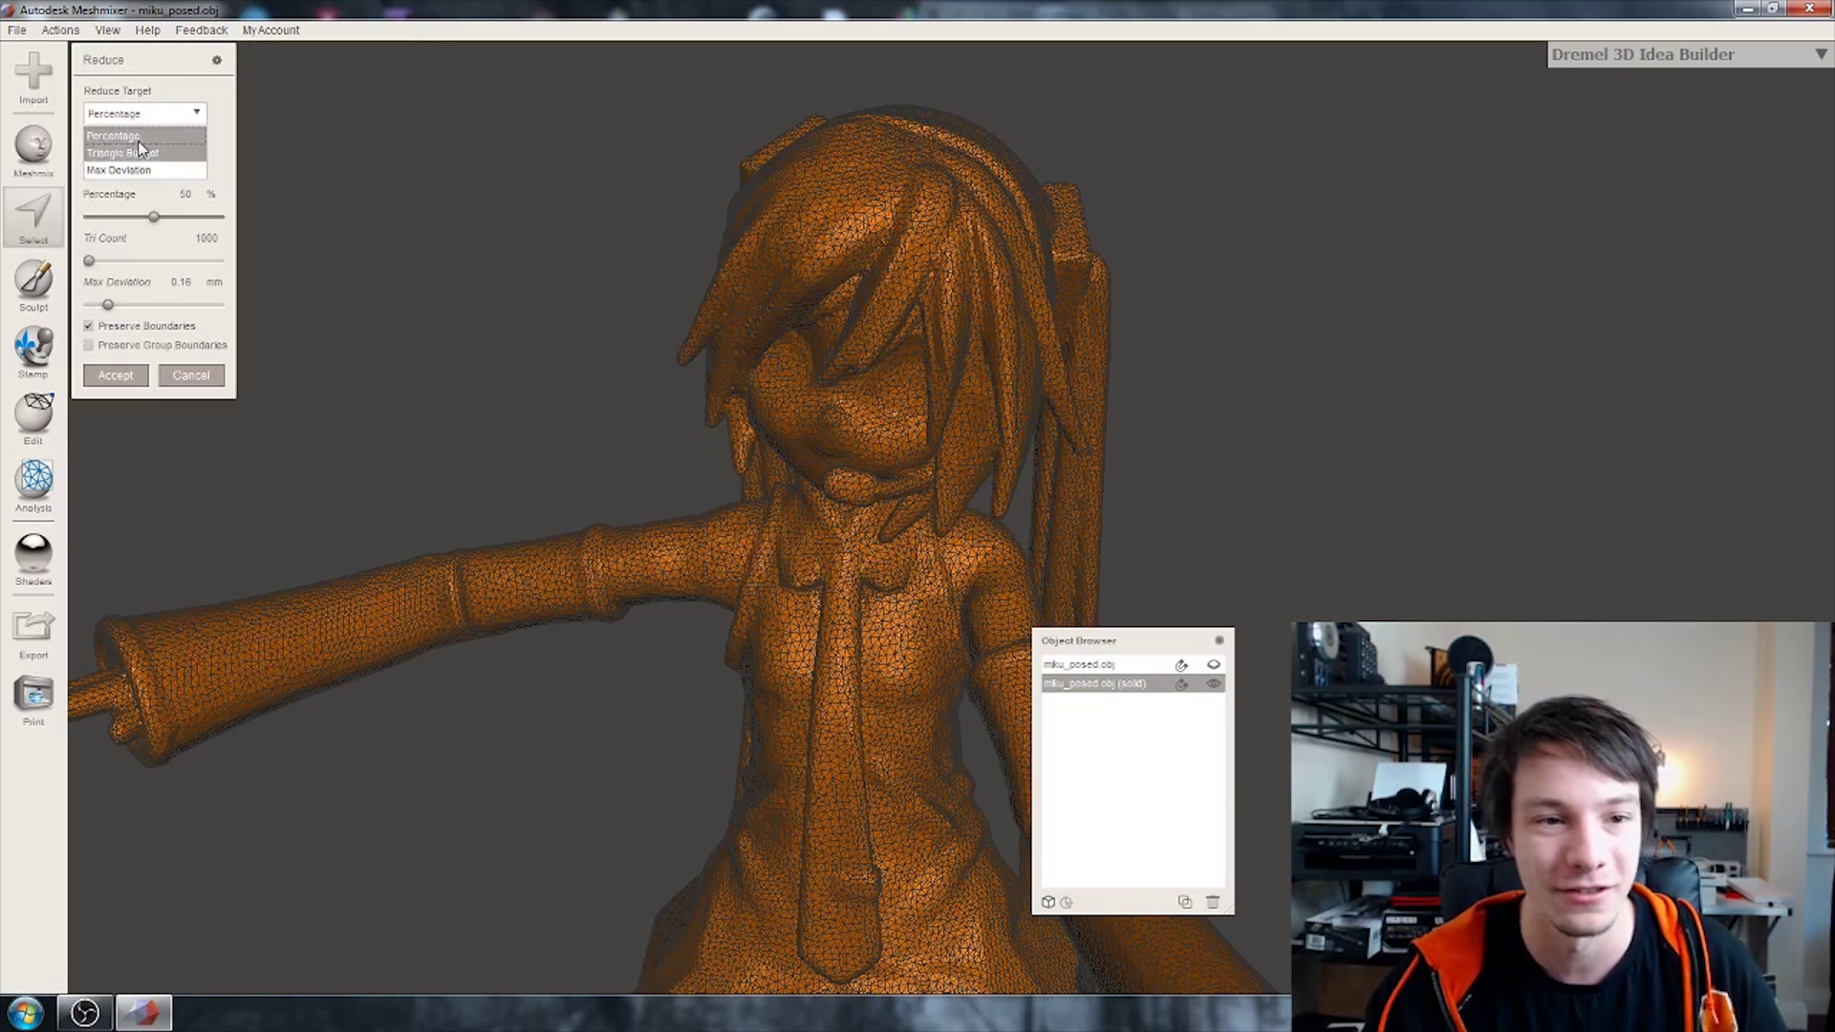
pyautogui.click(126, 170)
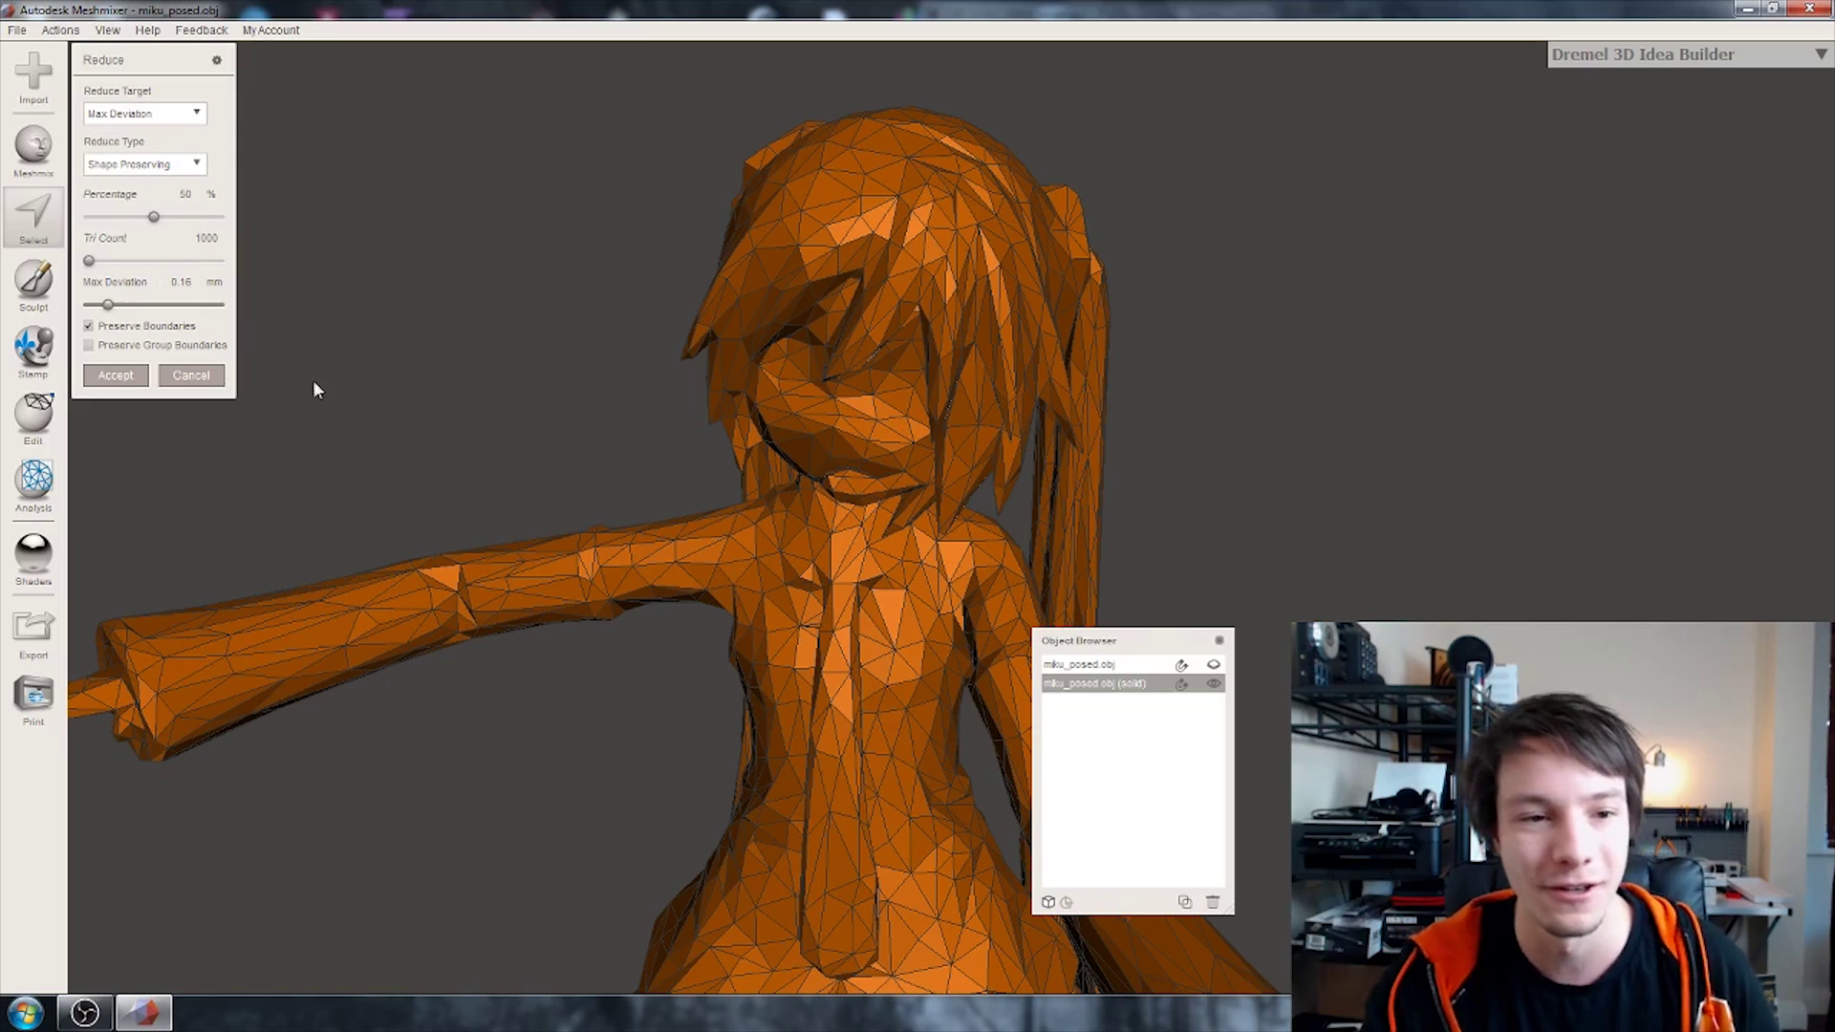
# Examine the reduced mesh around the hair, torso and arms for lost detail
pyautogui.scroll(-2, 524, 388)
pyautogui.moveTo(523, 388); pyautogui.dragTo(602, 290, button='middle')
pyautogui.scroll(1, 619, 319)
pyautogui.scroll(-5, 619, 319)
pyautogui.moveTo(647, 340); pyautogui.dragTo(953, 437, button='right')
pyautogui.scroll(3, 953, 428)
pyautogui.moveTo(869, 421); pyautogui.dragTo(292, 457, button='middle')
pyautogui.moveTo(545, 470); pyautogui.dragTo(567, 456, button='middle')
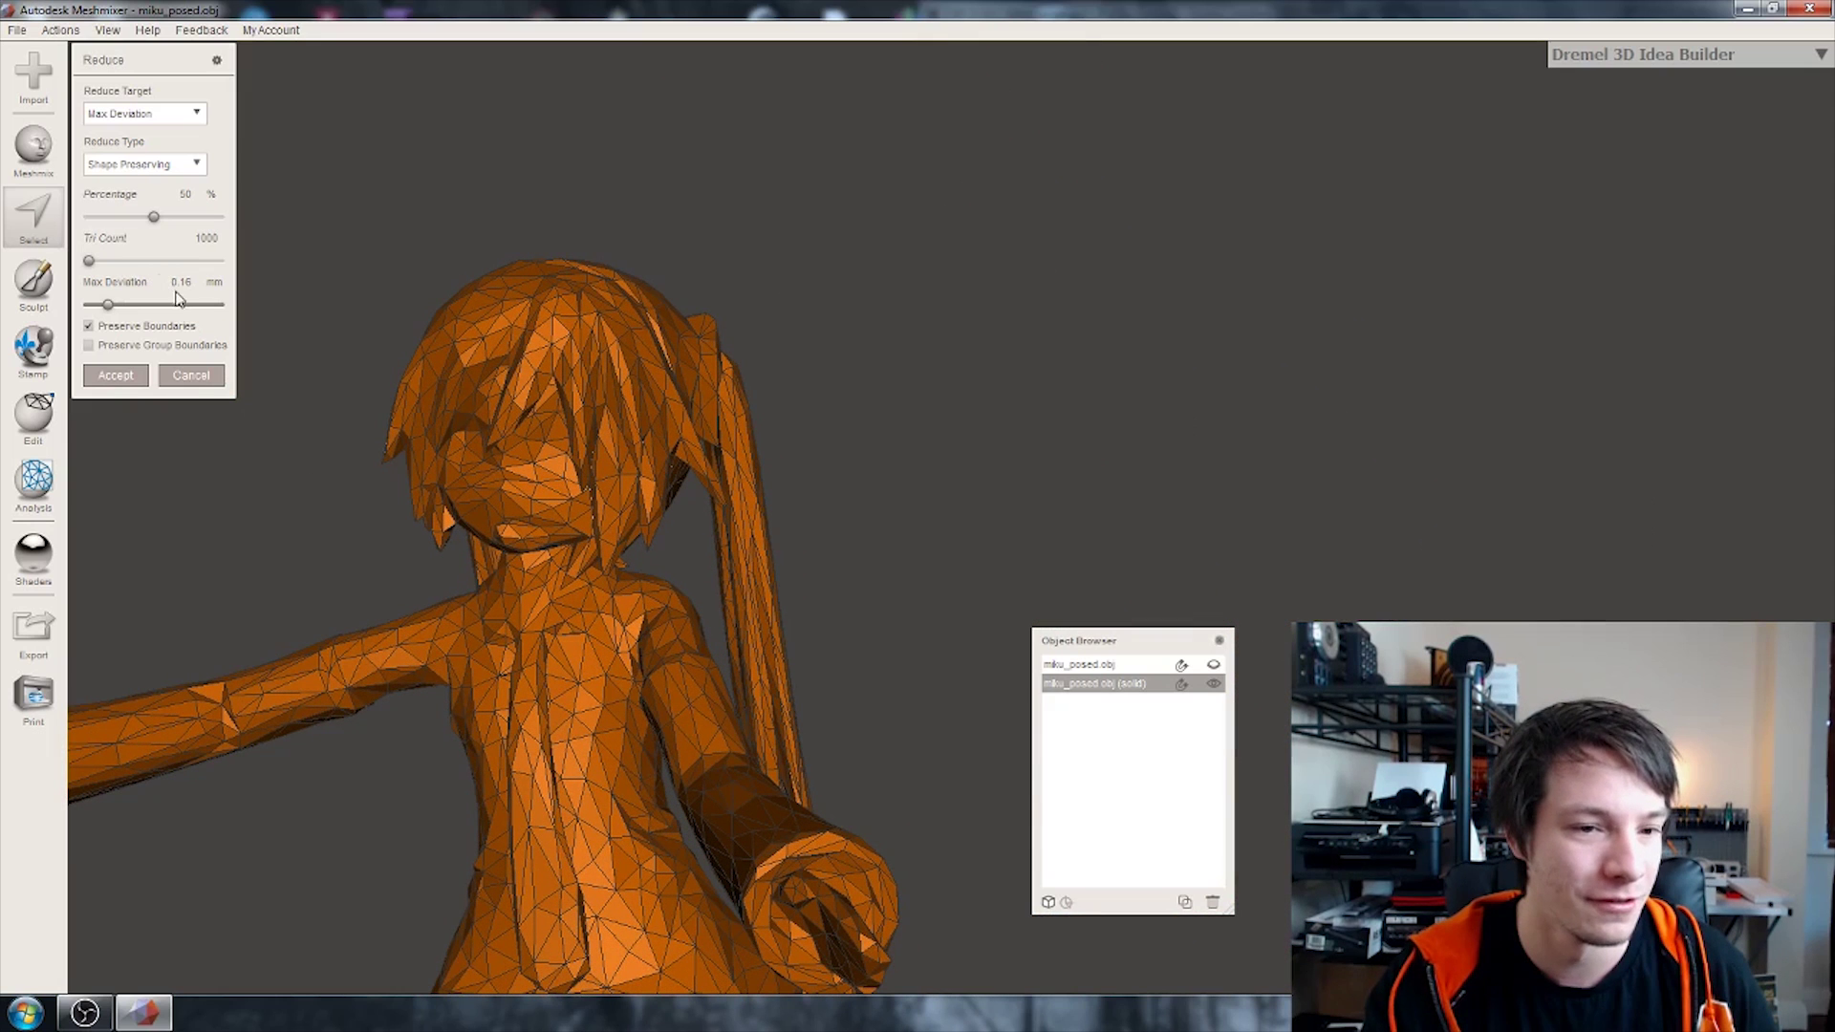
# Set the reduction's maximum deviation to 0.001 mm
pyautogui.moveTo(173, 282); pyautogui.dragTo(375, 274)
pyautogui.write('0.001')
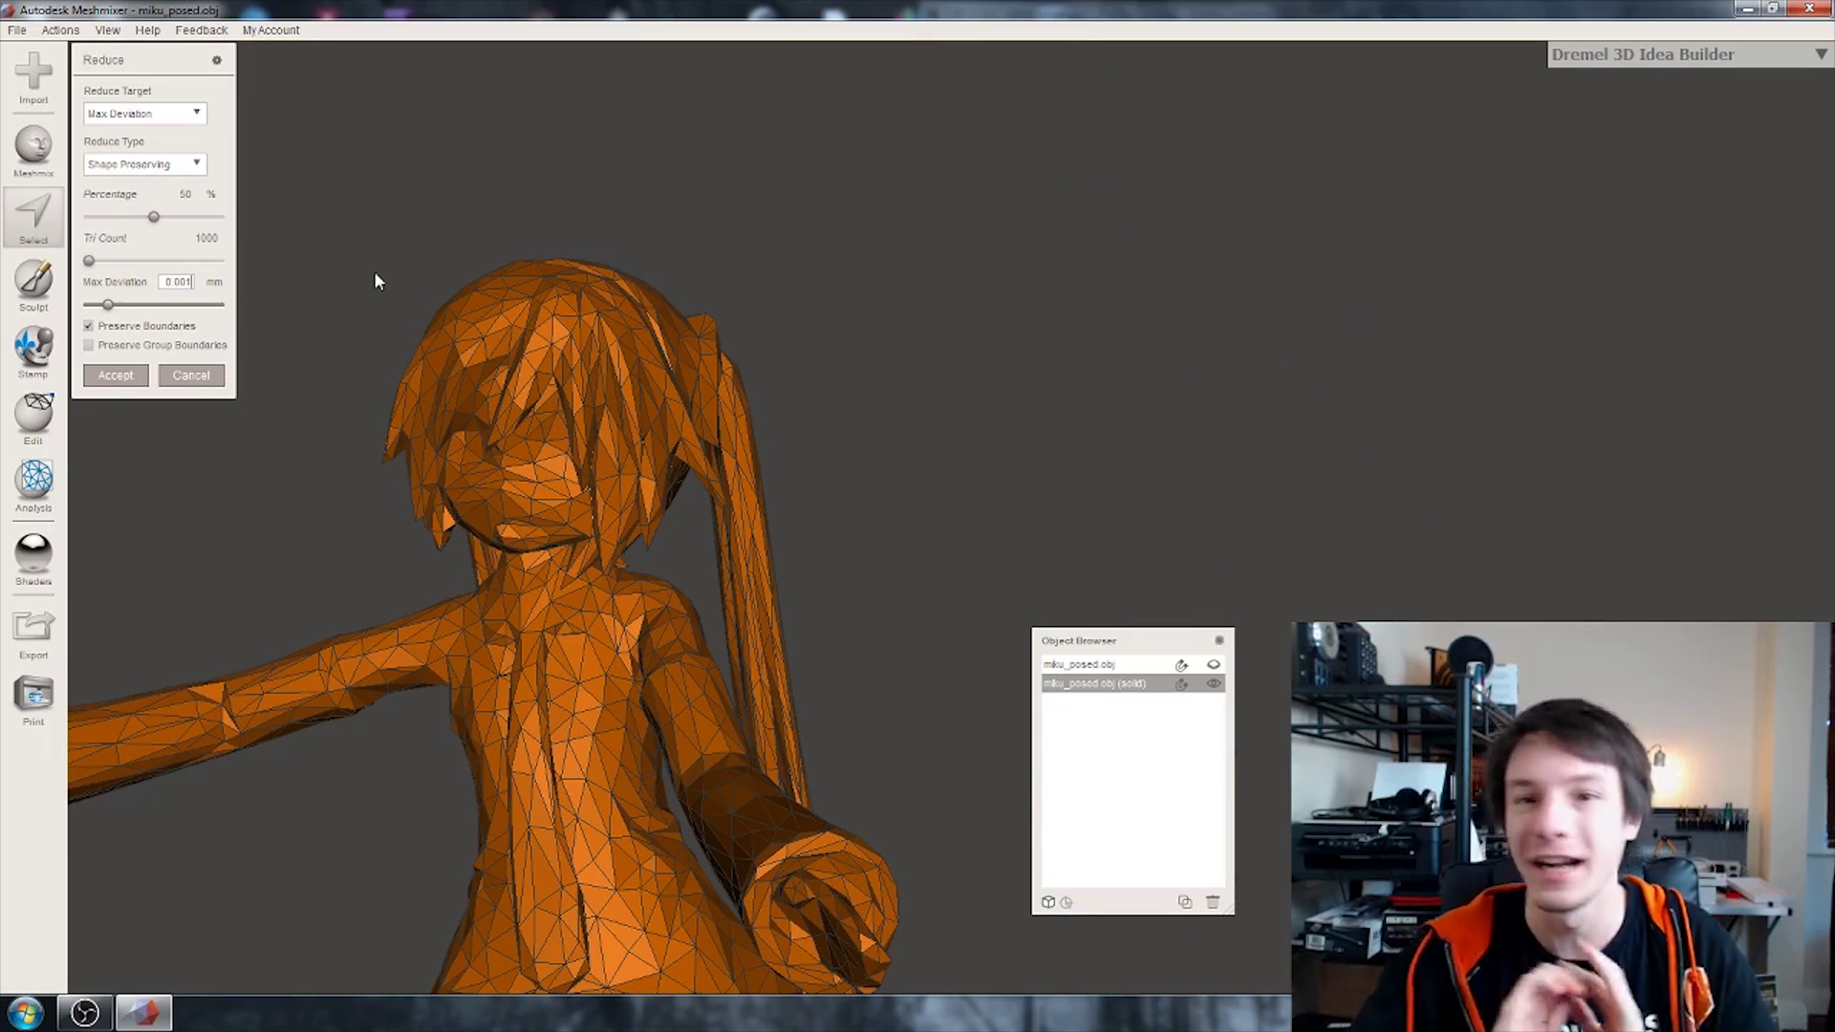
pyautogui.press('Return')
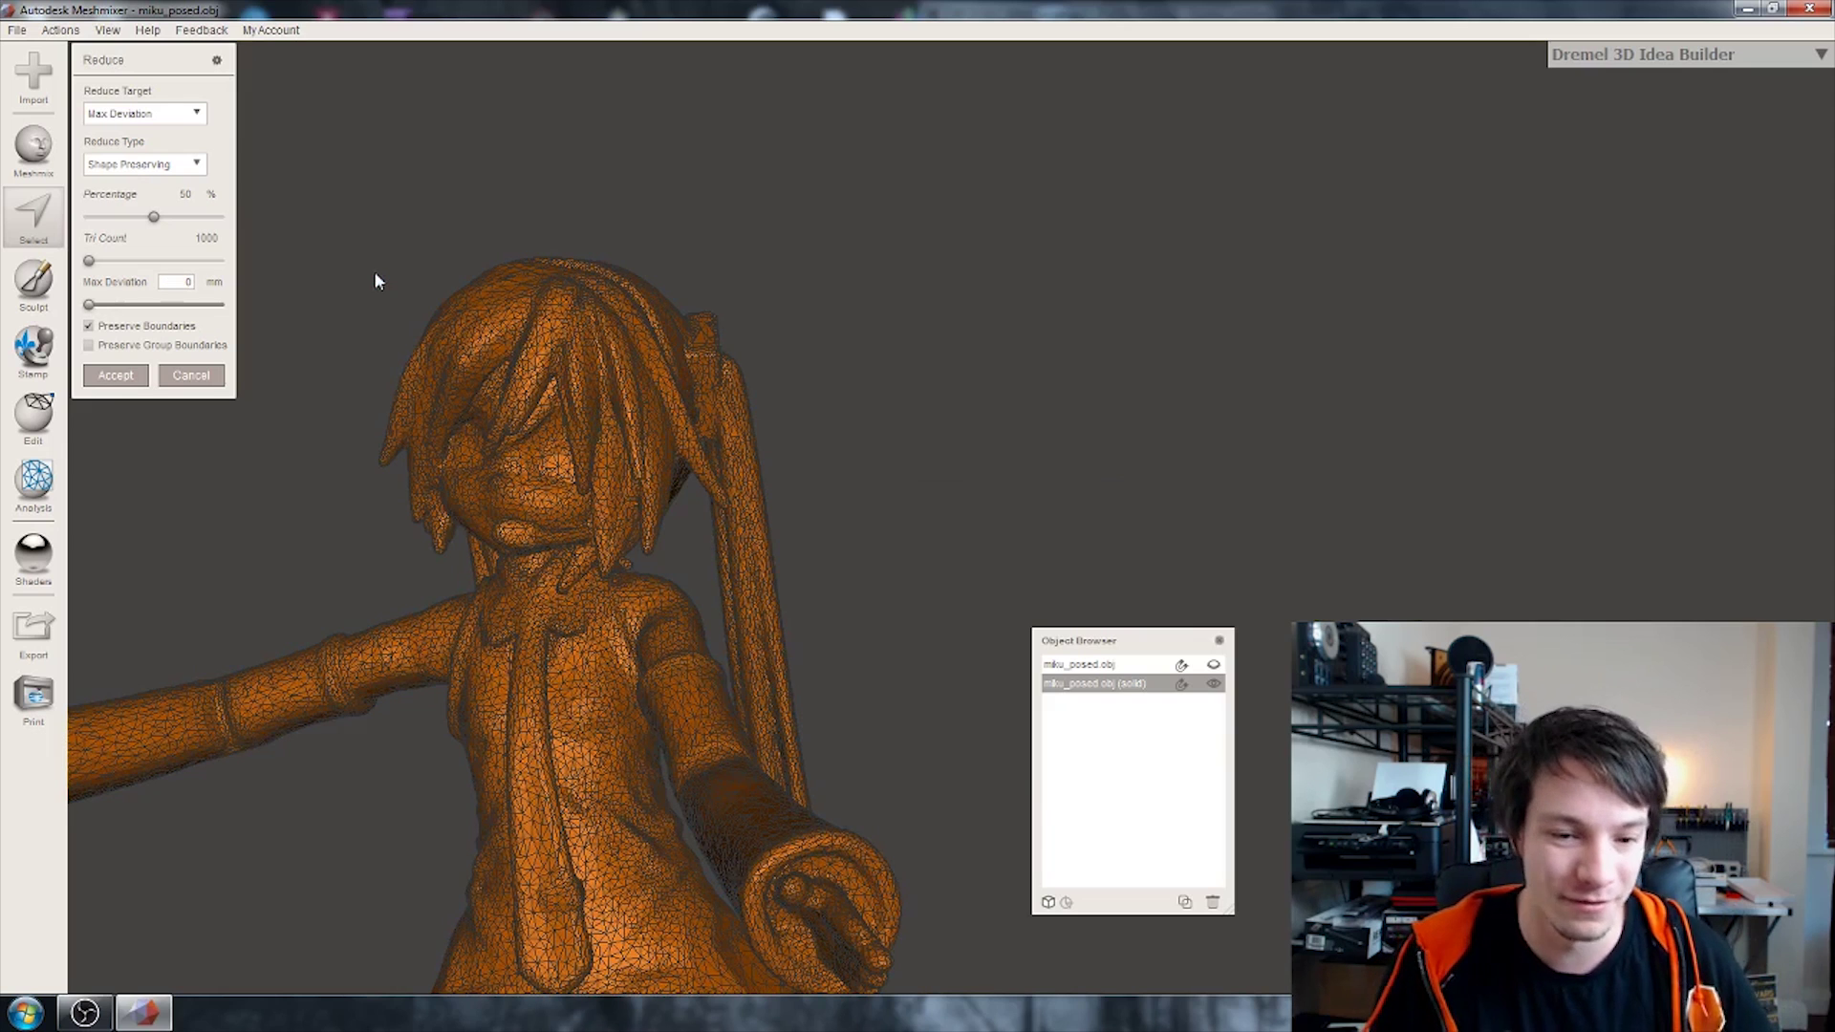
# Examine the finer reduction's triangles on the face, torso, sleeve and skirt from several angles
pyautogui.scroll(-3, 420, 203)
pyautogui.moveTo(442, 244); pyautogui.dragTo(623, 449, button='right')
pyautogui.scroll(2, 490, 496)
pyautogui.moveTo(494, 505); pyautogui.dragTo(602, 520, button='middle')
pyautogui.scroll(3, 650, 520)
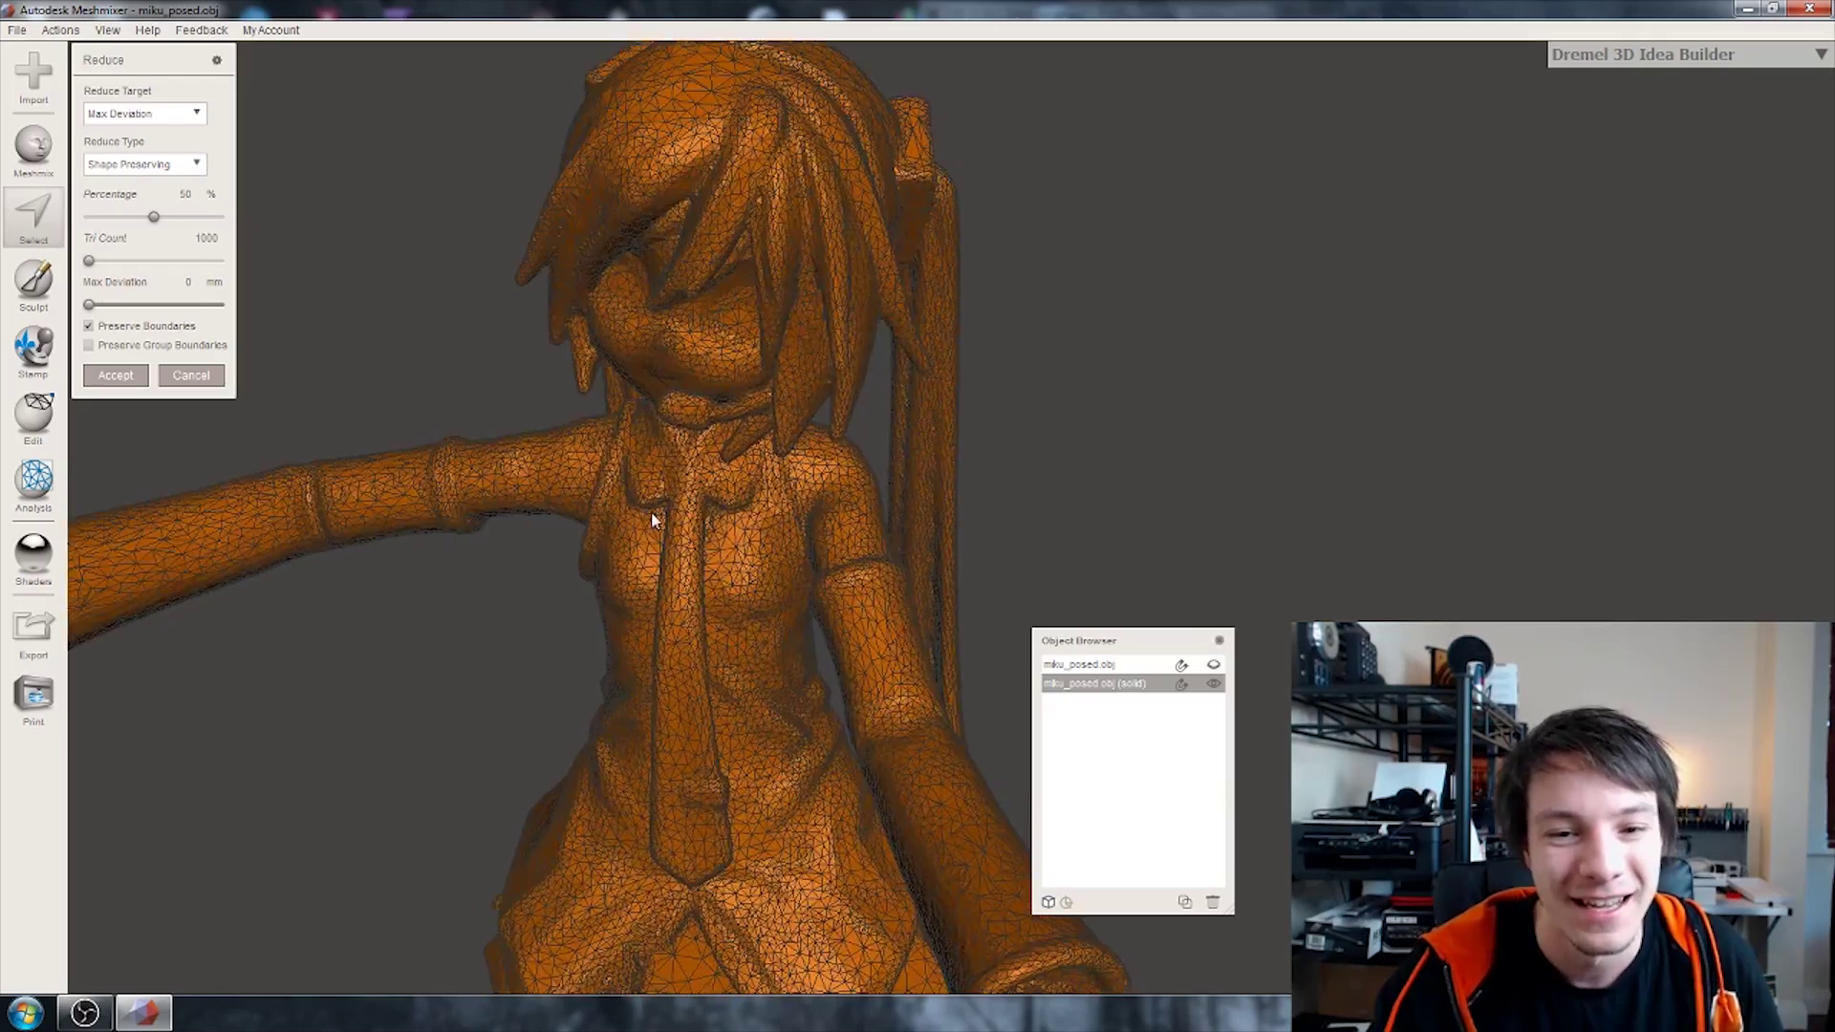
pyautogui.moveTo(651, 520); pyautogui.dragTo(593, 430, button='right')
pyautogui.moveTo(762, 481); pyautogui.dragTo(669, 469, button='right')
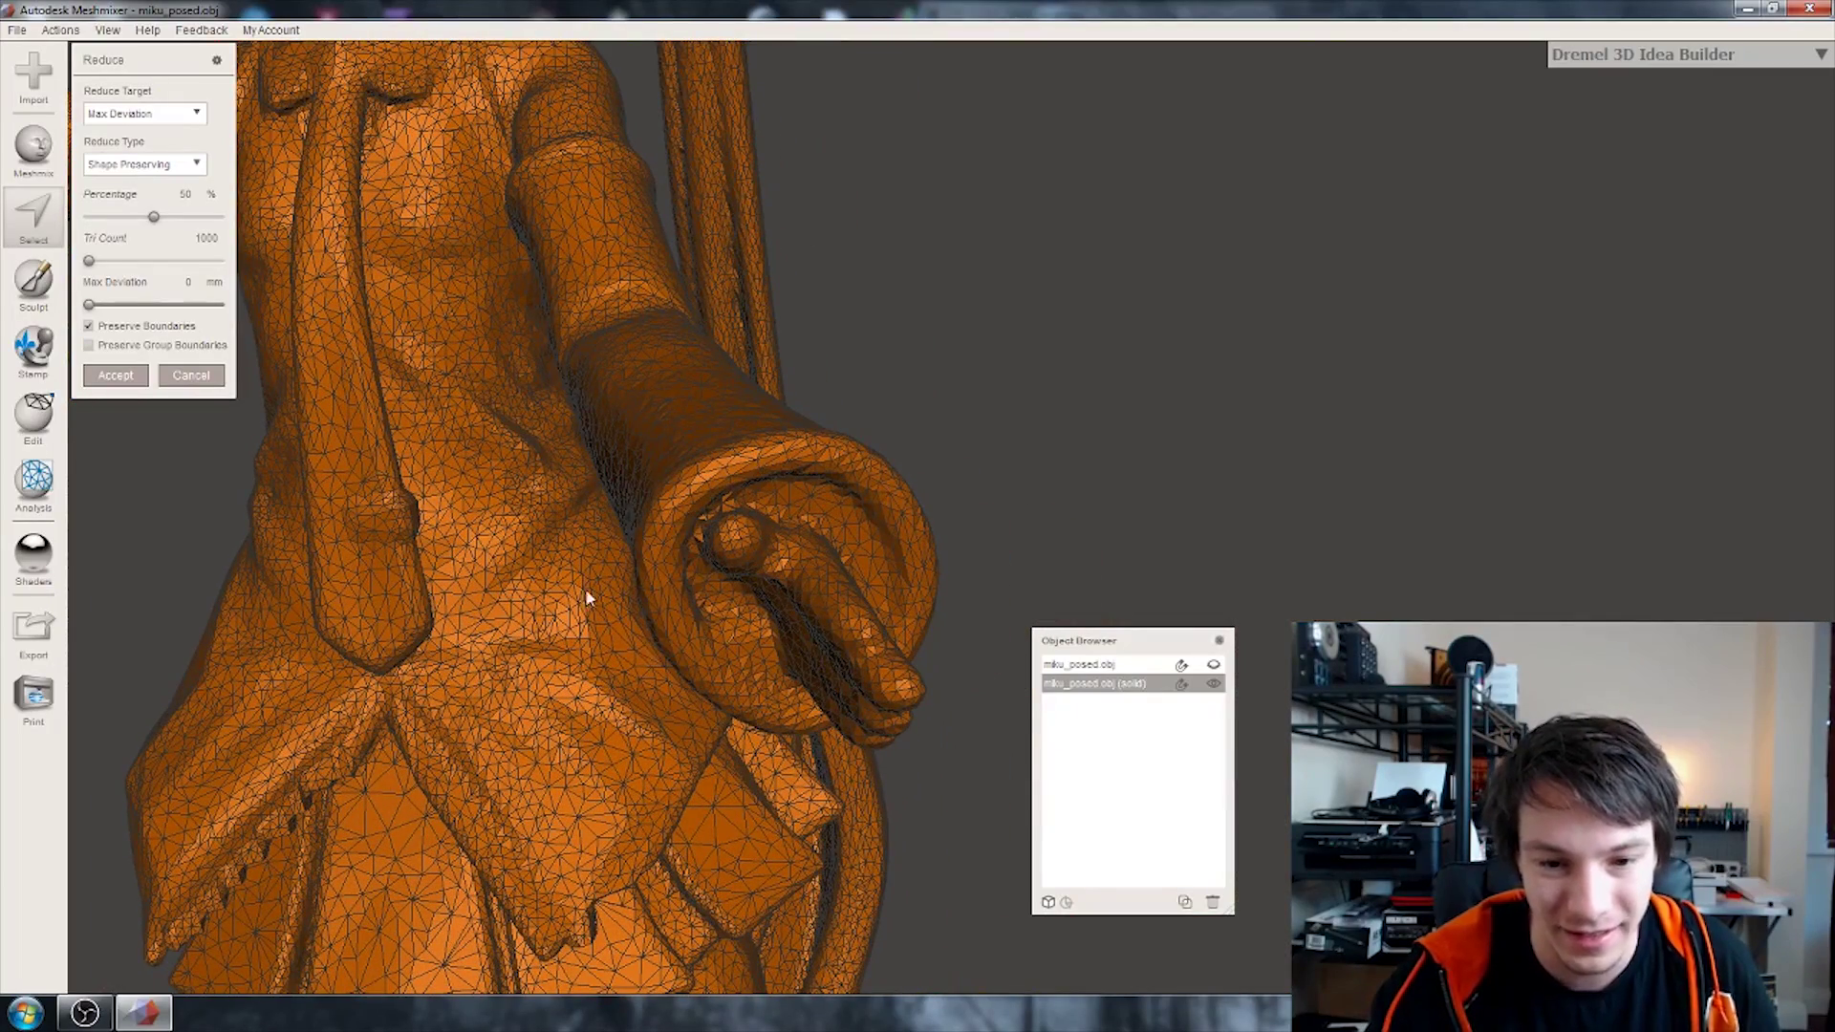
pyautogui.moveTo(560, 571); pyautogui.dragTo(501, 526, button='right')
pyautogui.moveTo(565, 801); pyautogui.dragTo(613, 629, button='right')
pyautogui.moveTo(644, 512); pyautogui.dragTo(696, 668, button='right')
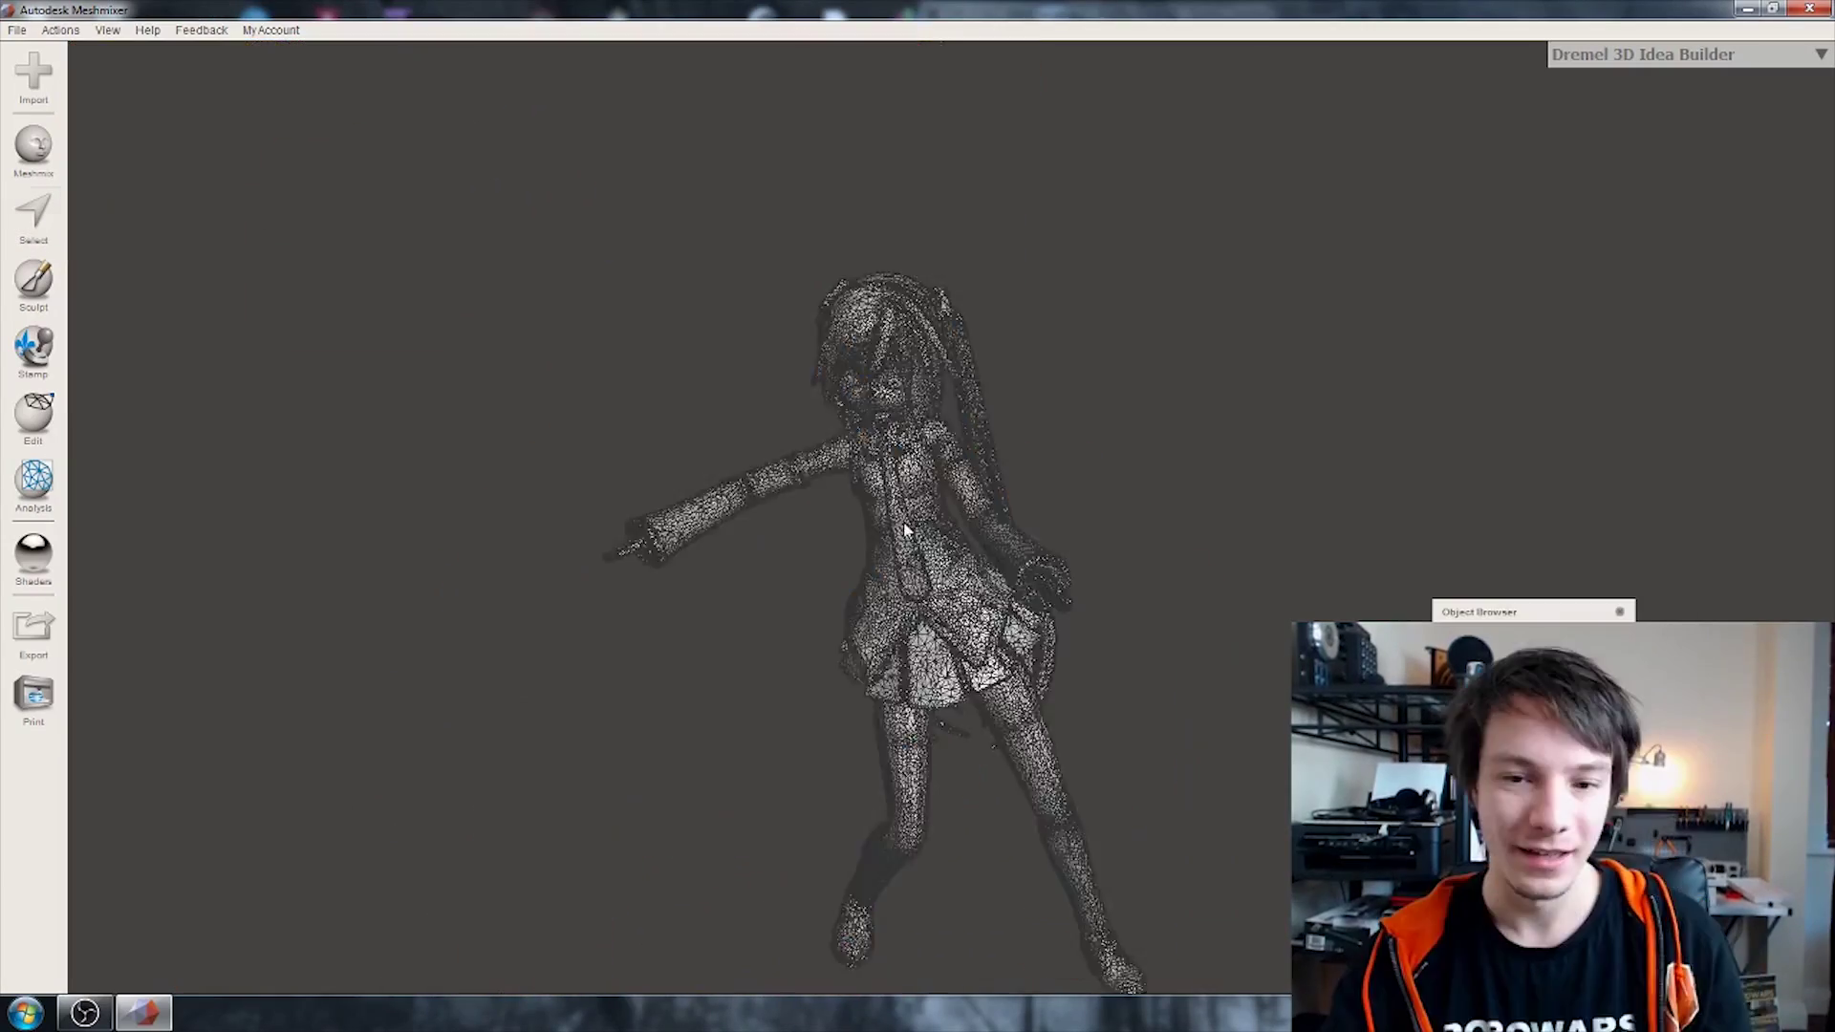
# Export the reduced mesh to the Downloads folder as miku_thickened in STL Binary Format, continuing despite the complex-object warning
pyautogui.scroll(5, 835, 562)
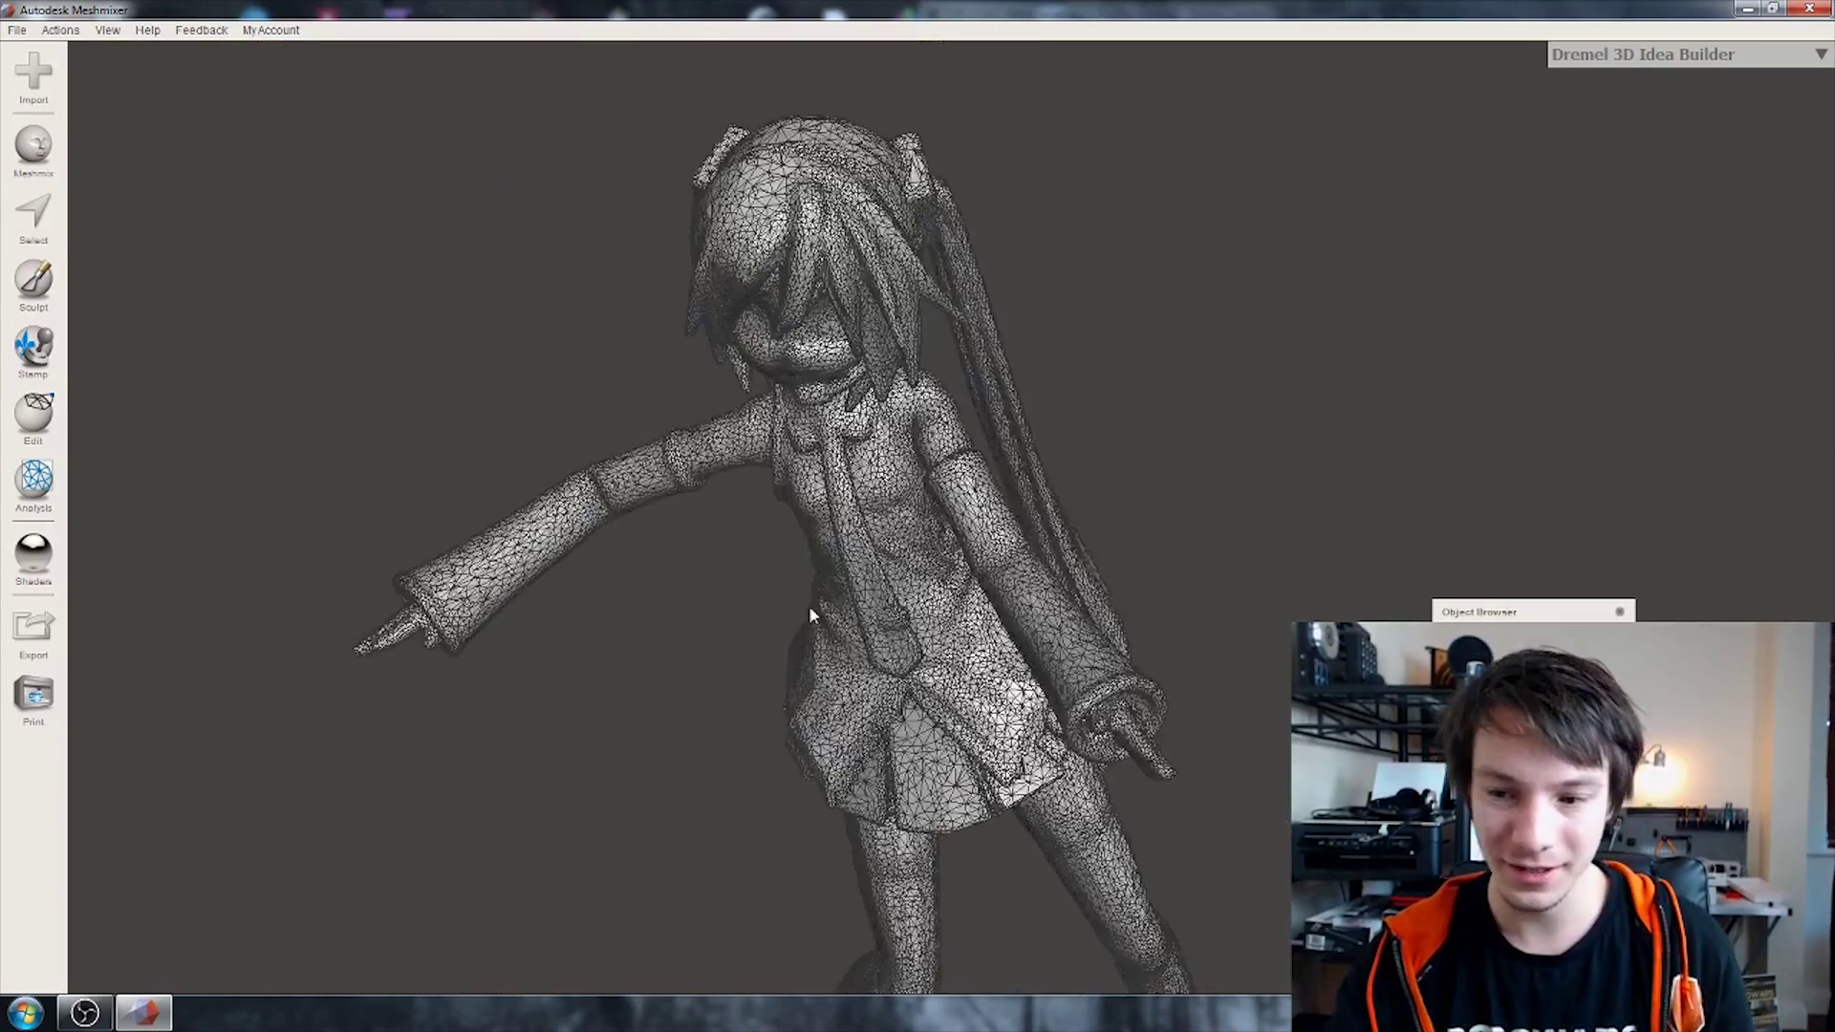
pyautogui.click(21, 31)
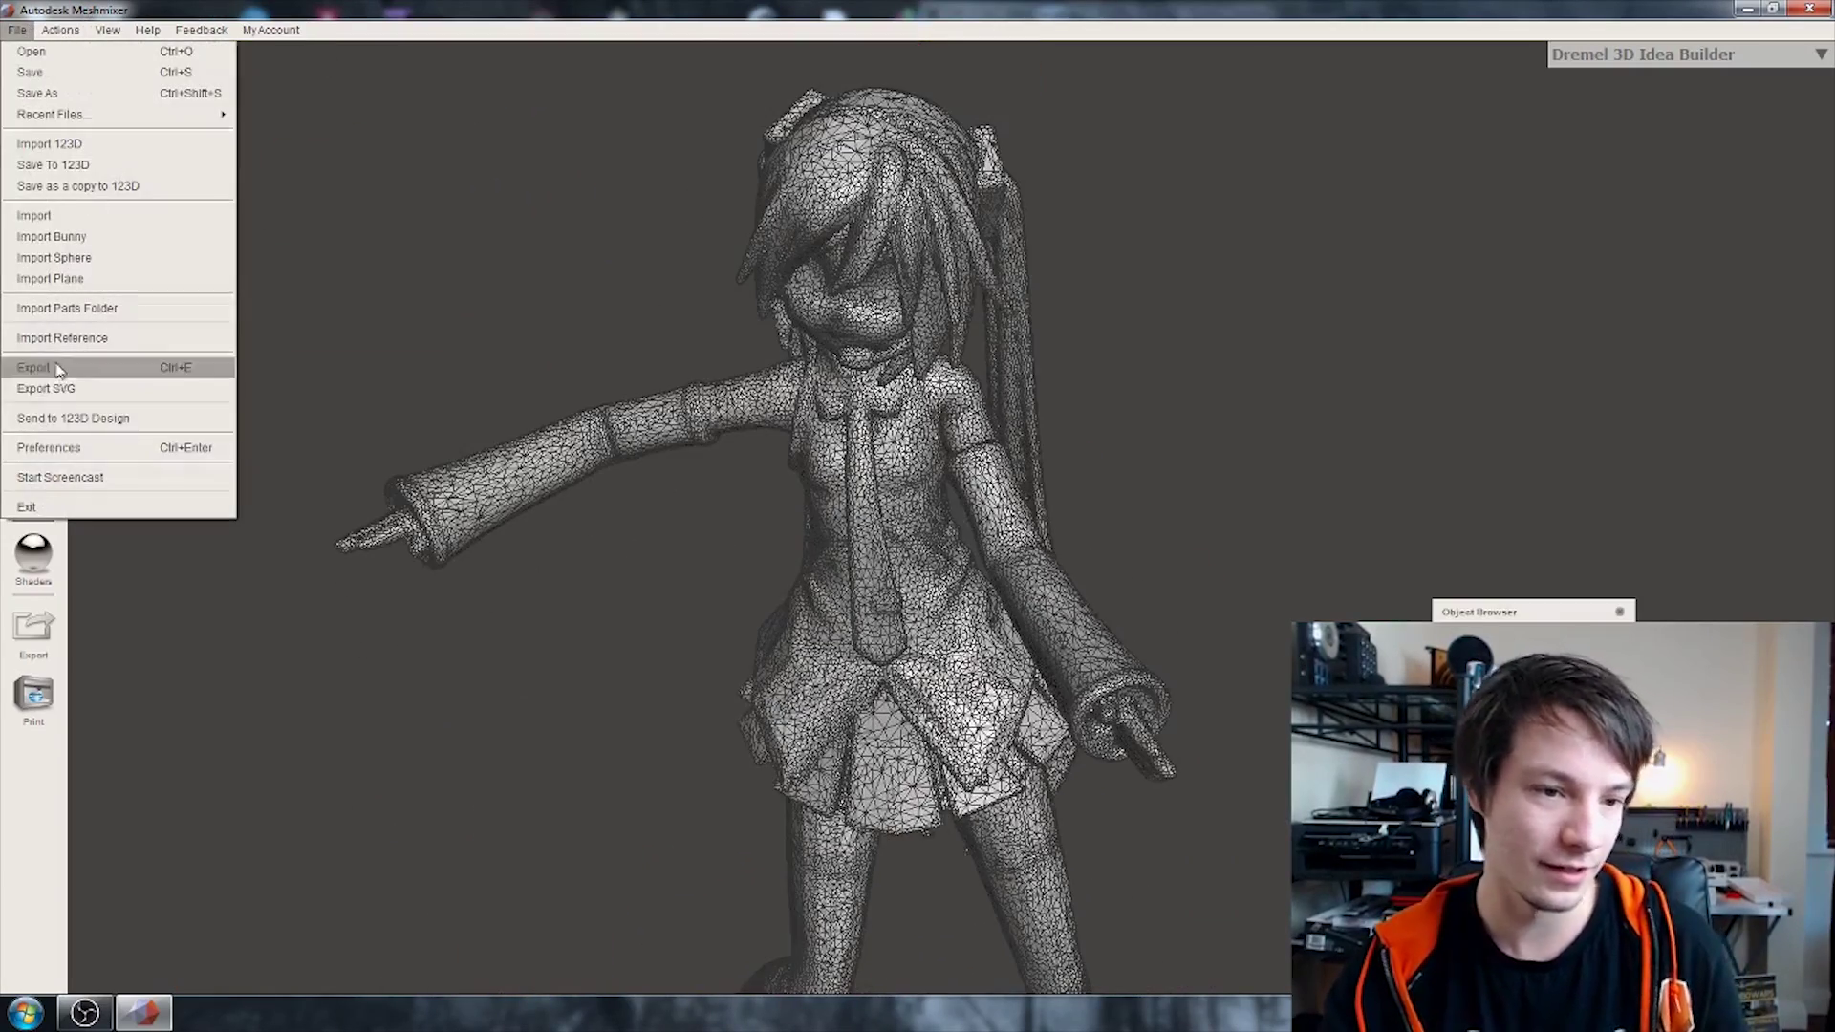
pyautogui.click(49, 368)
pyautogui.write('mik')
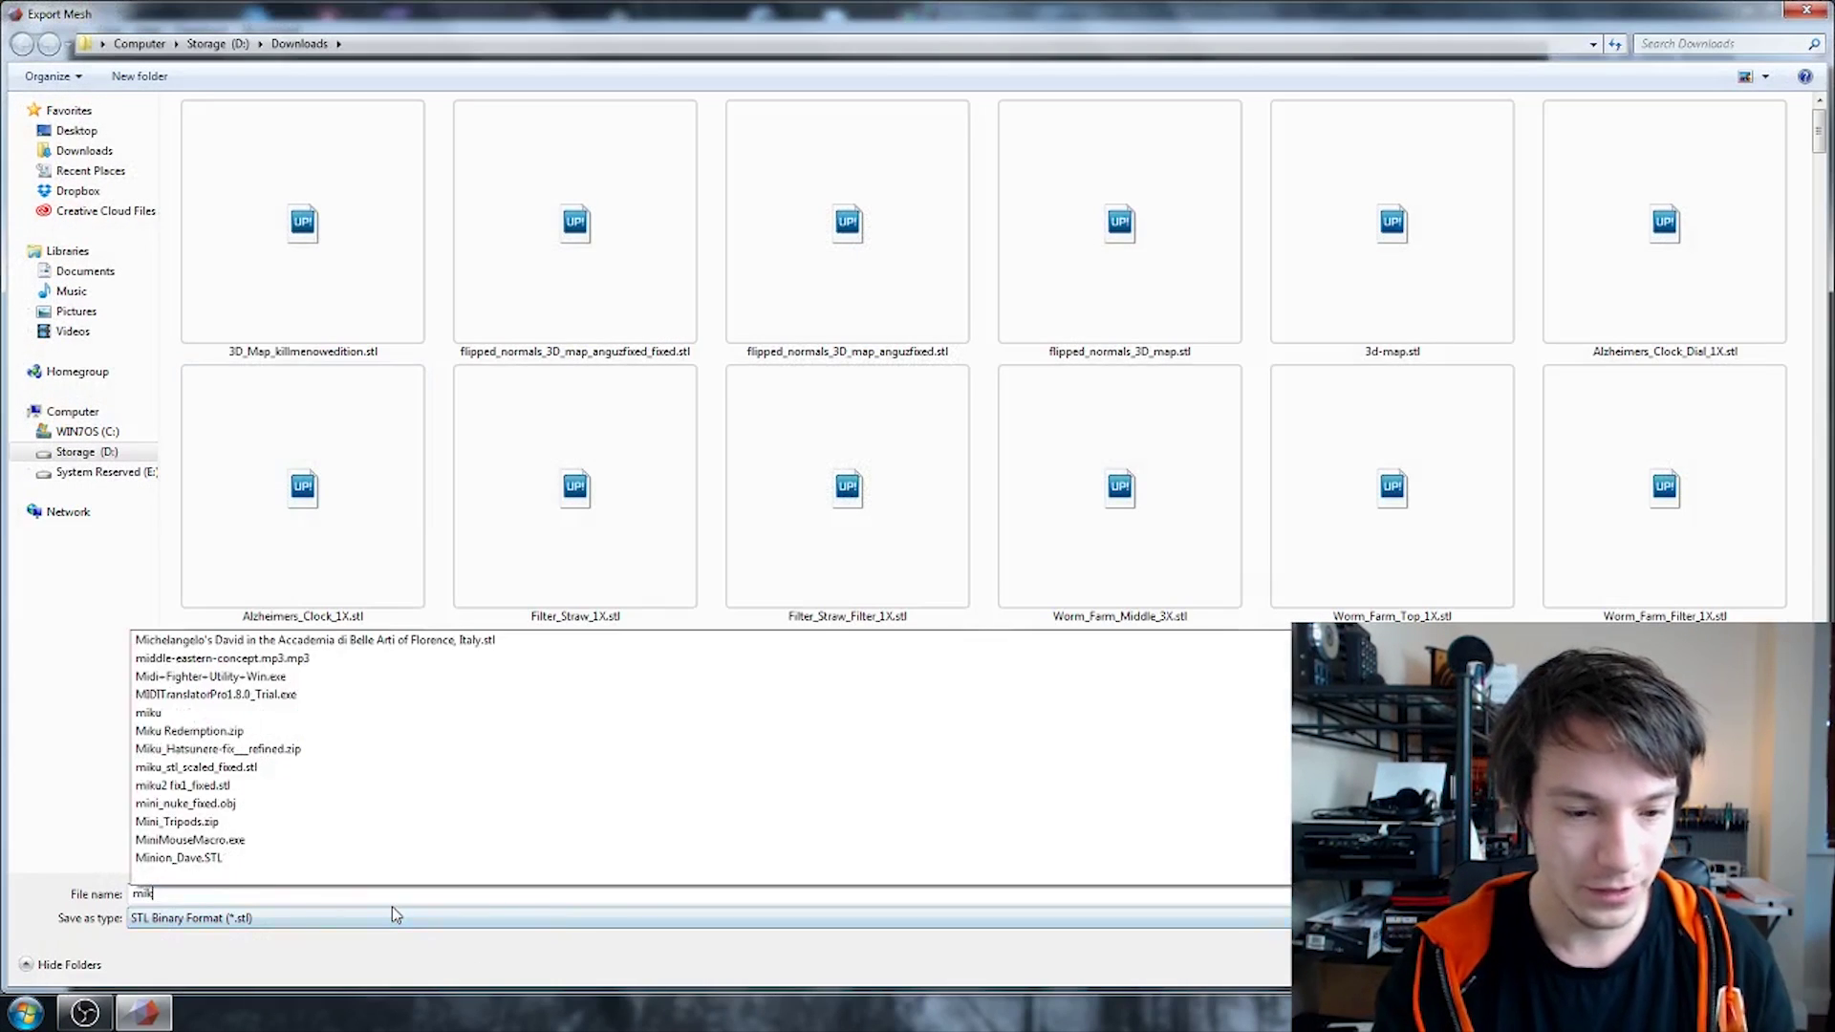
pyautogui.write('u_thickened')
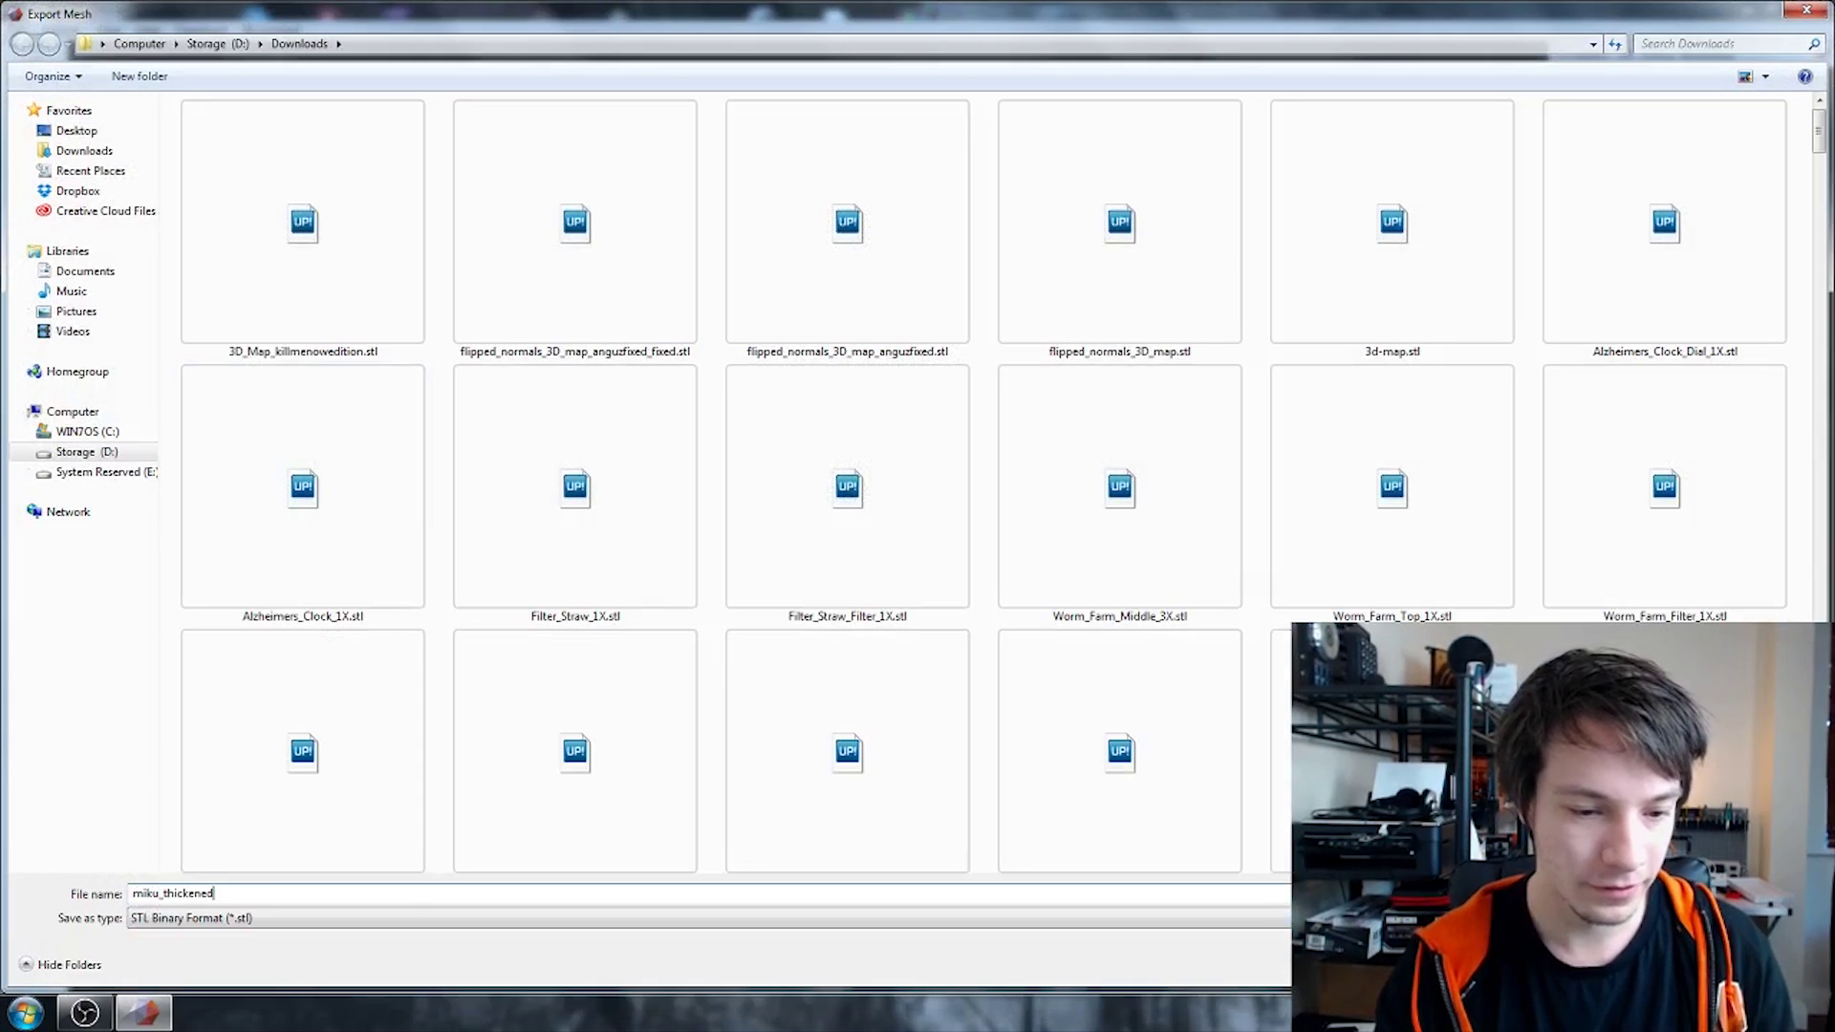
pyautogui.press('Tab')
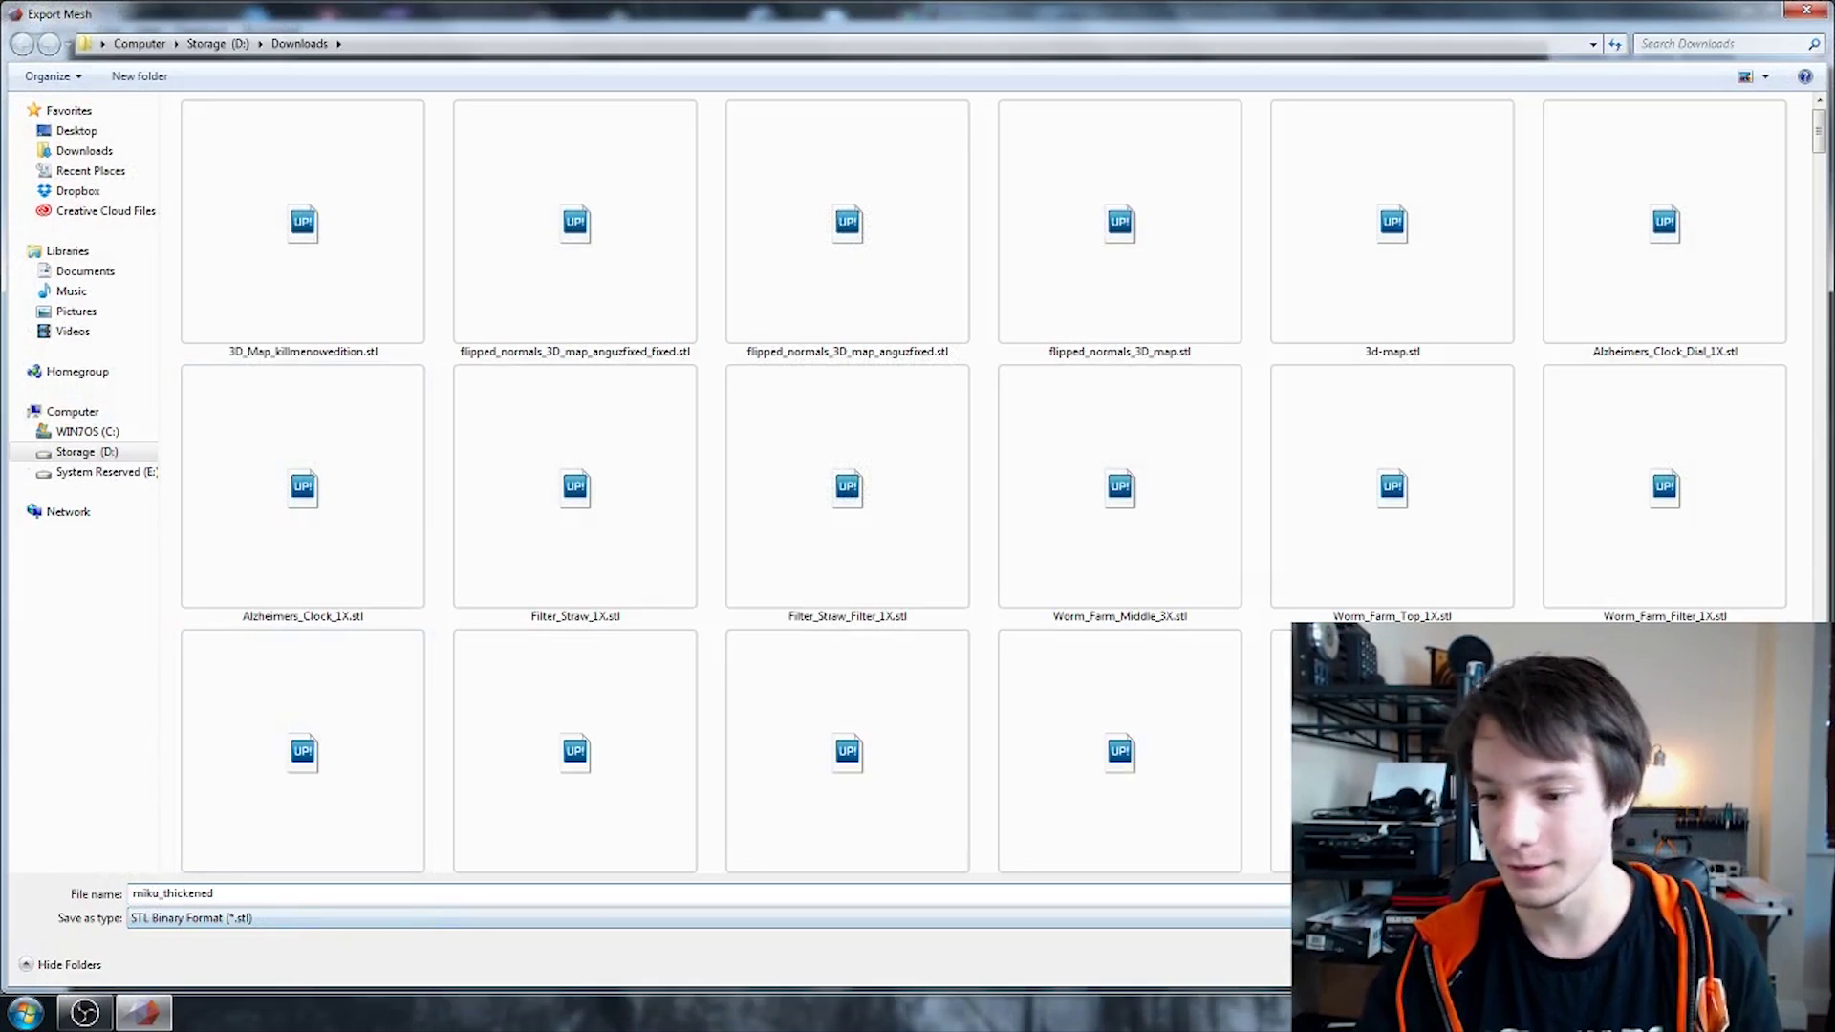
pyautogui.press('Return')
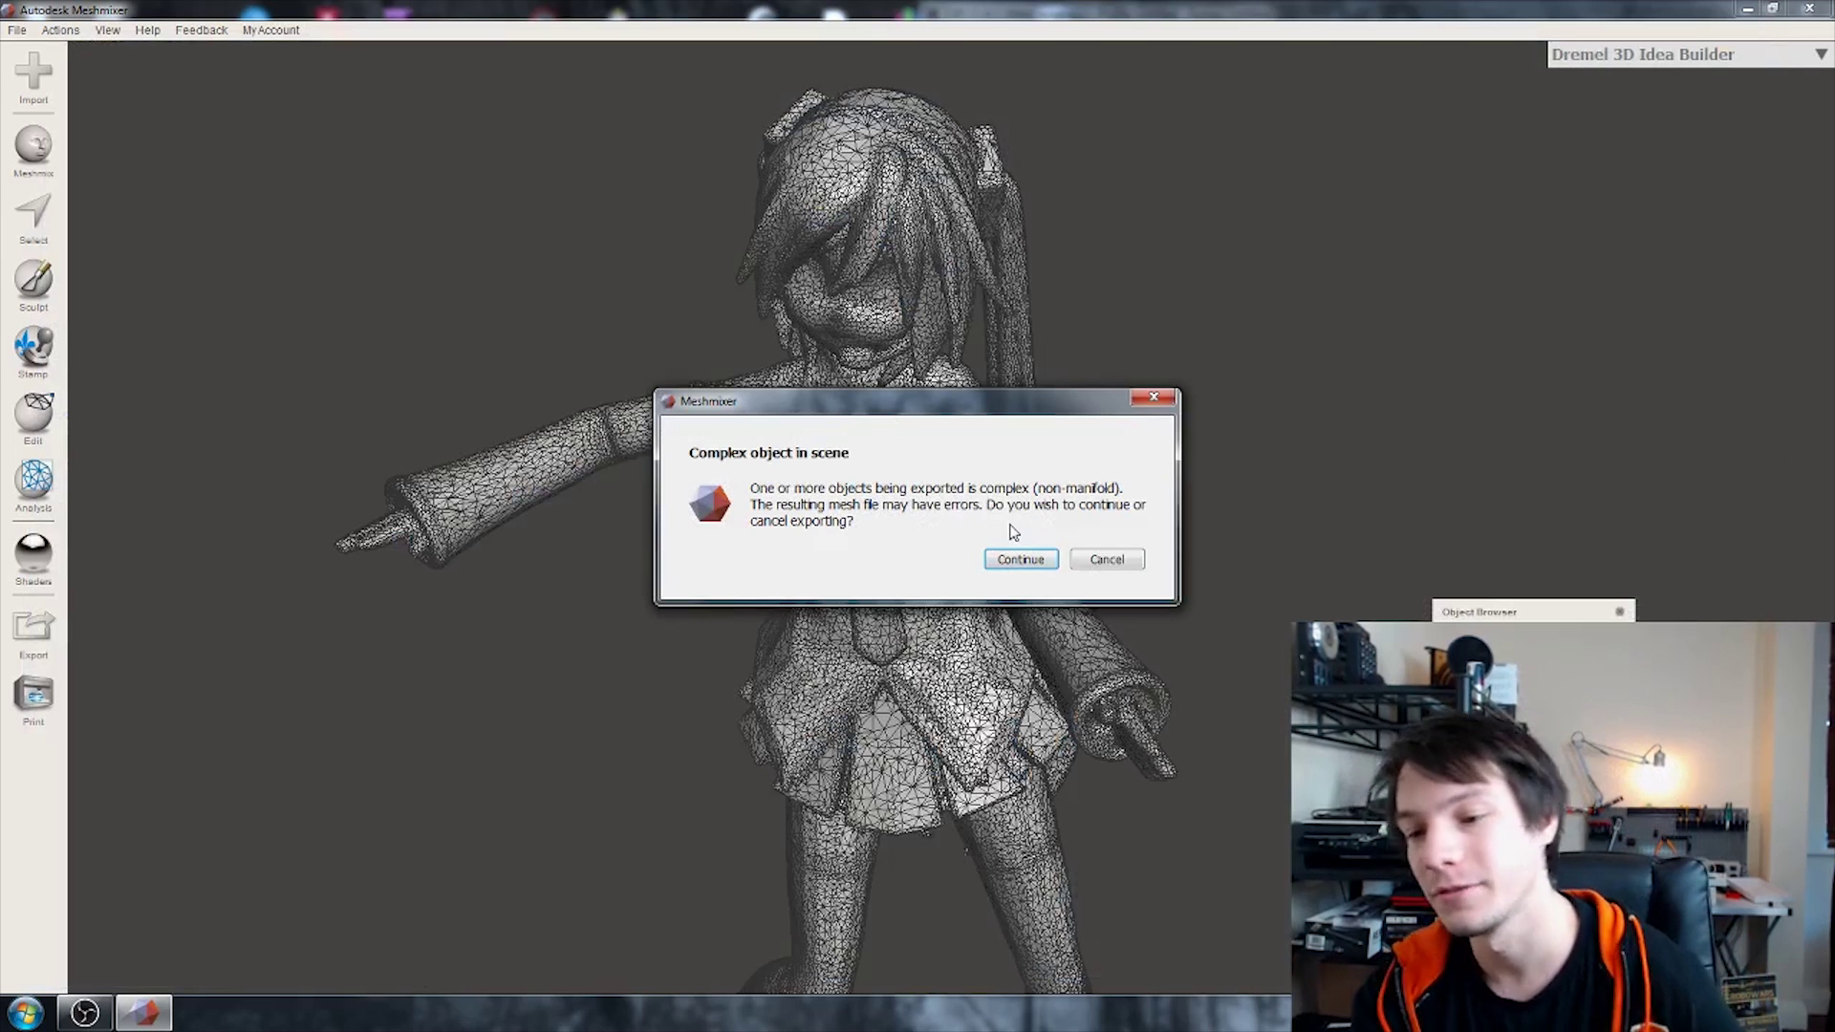
pyautogui.click(1049, 558)
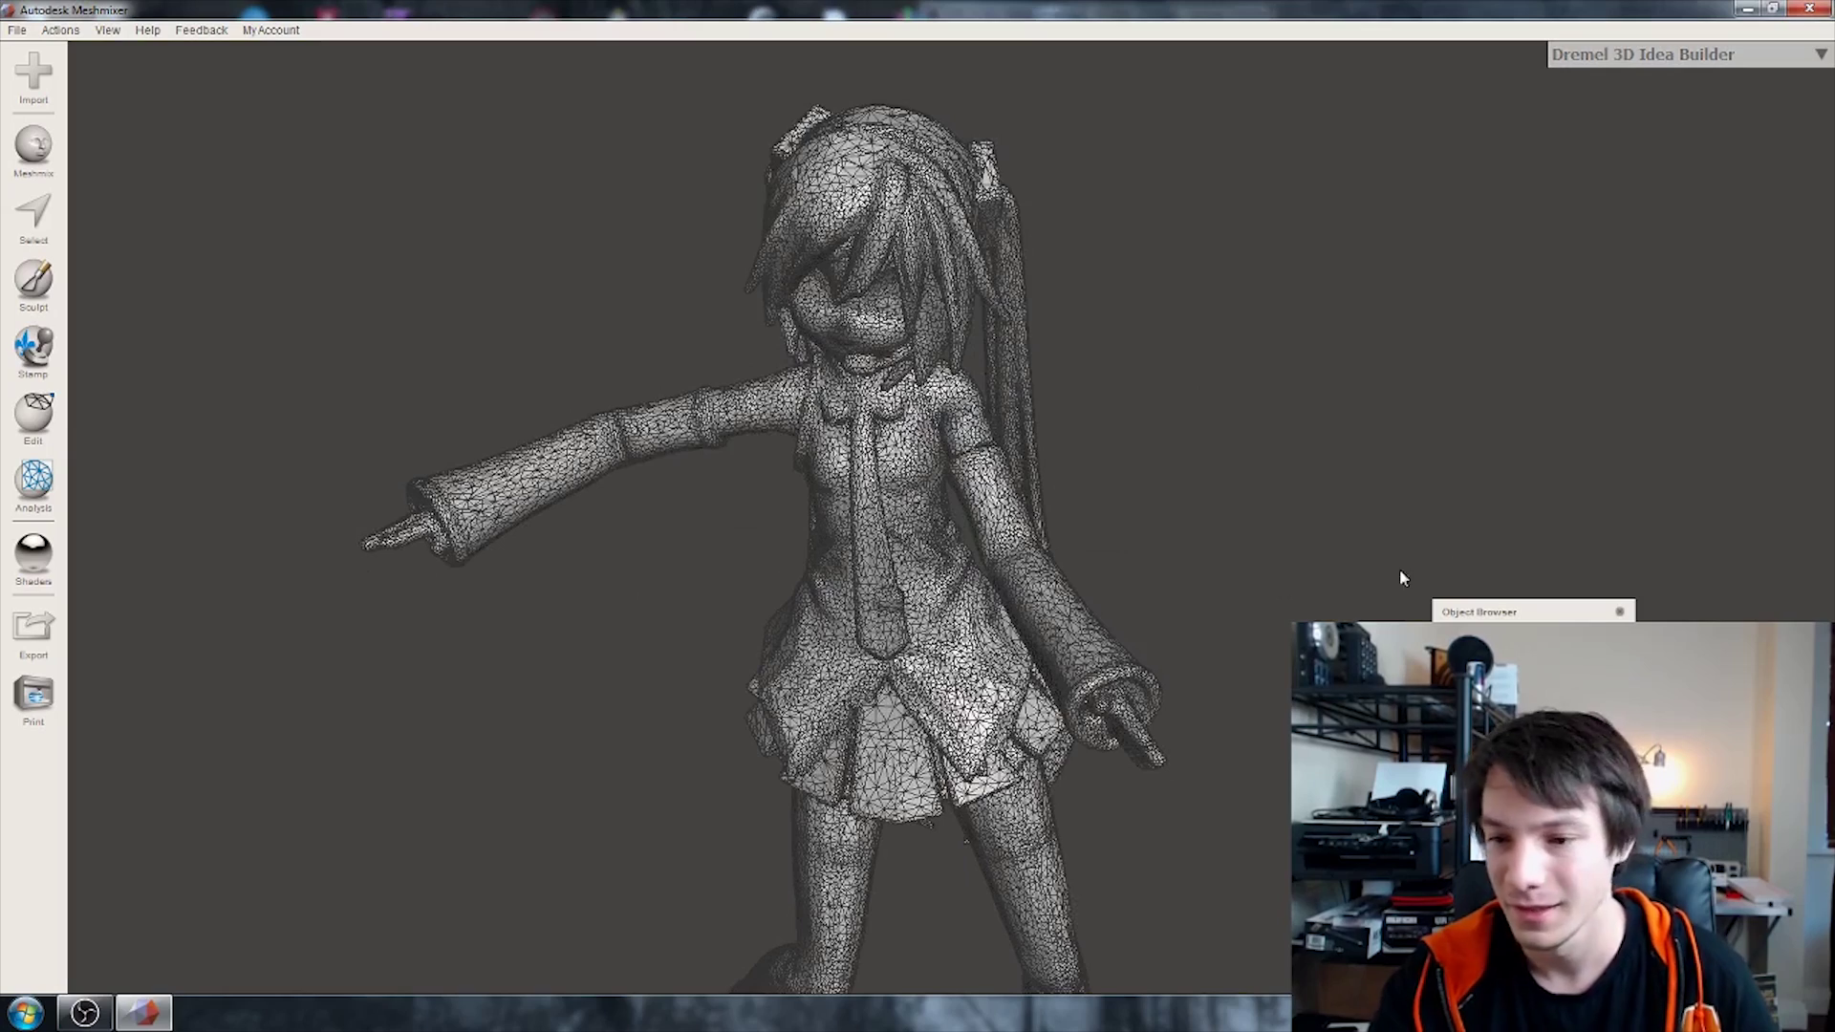
# Run the Inspector on the mesh and automatically repair all defects using Flat Fill
pyautogui.click(34, 481)
pyautogui.click(139, 72)
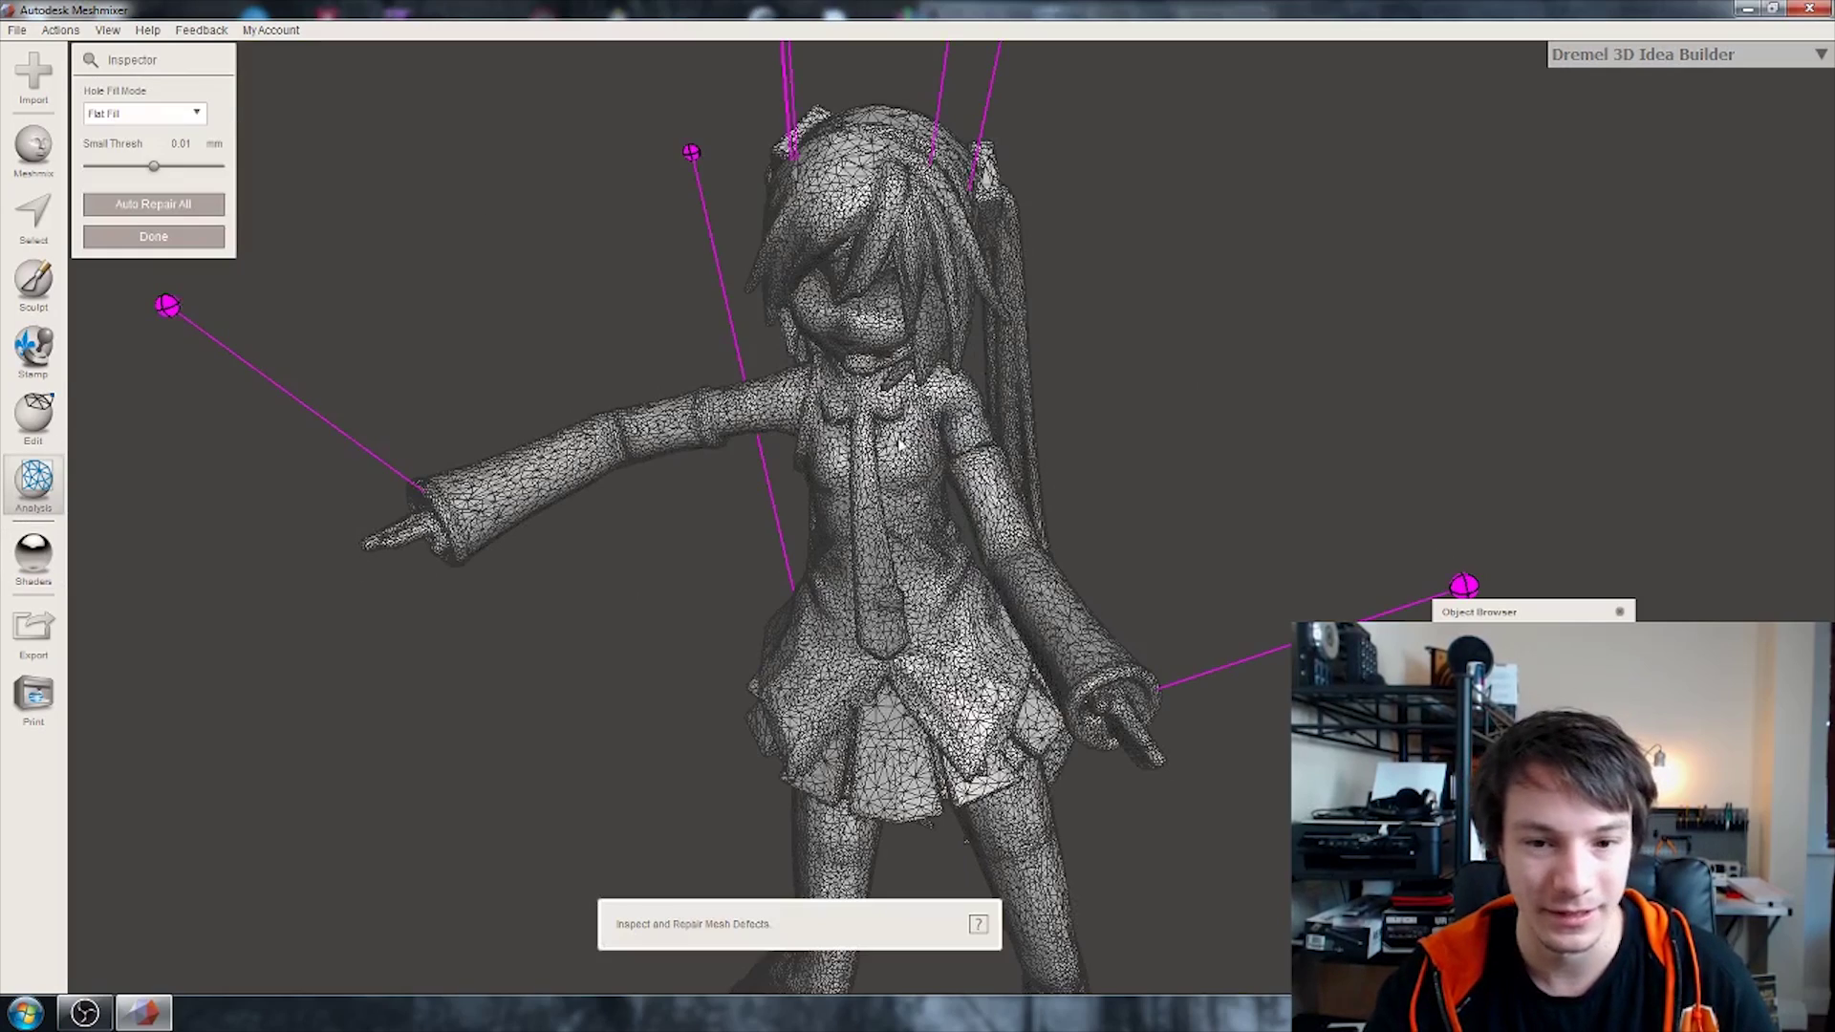
pyautogui.scroll(-3, 878, 488)
pyautogui.moveTo(873, 496); pyautogui.dragTo(876, 702, button='right')
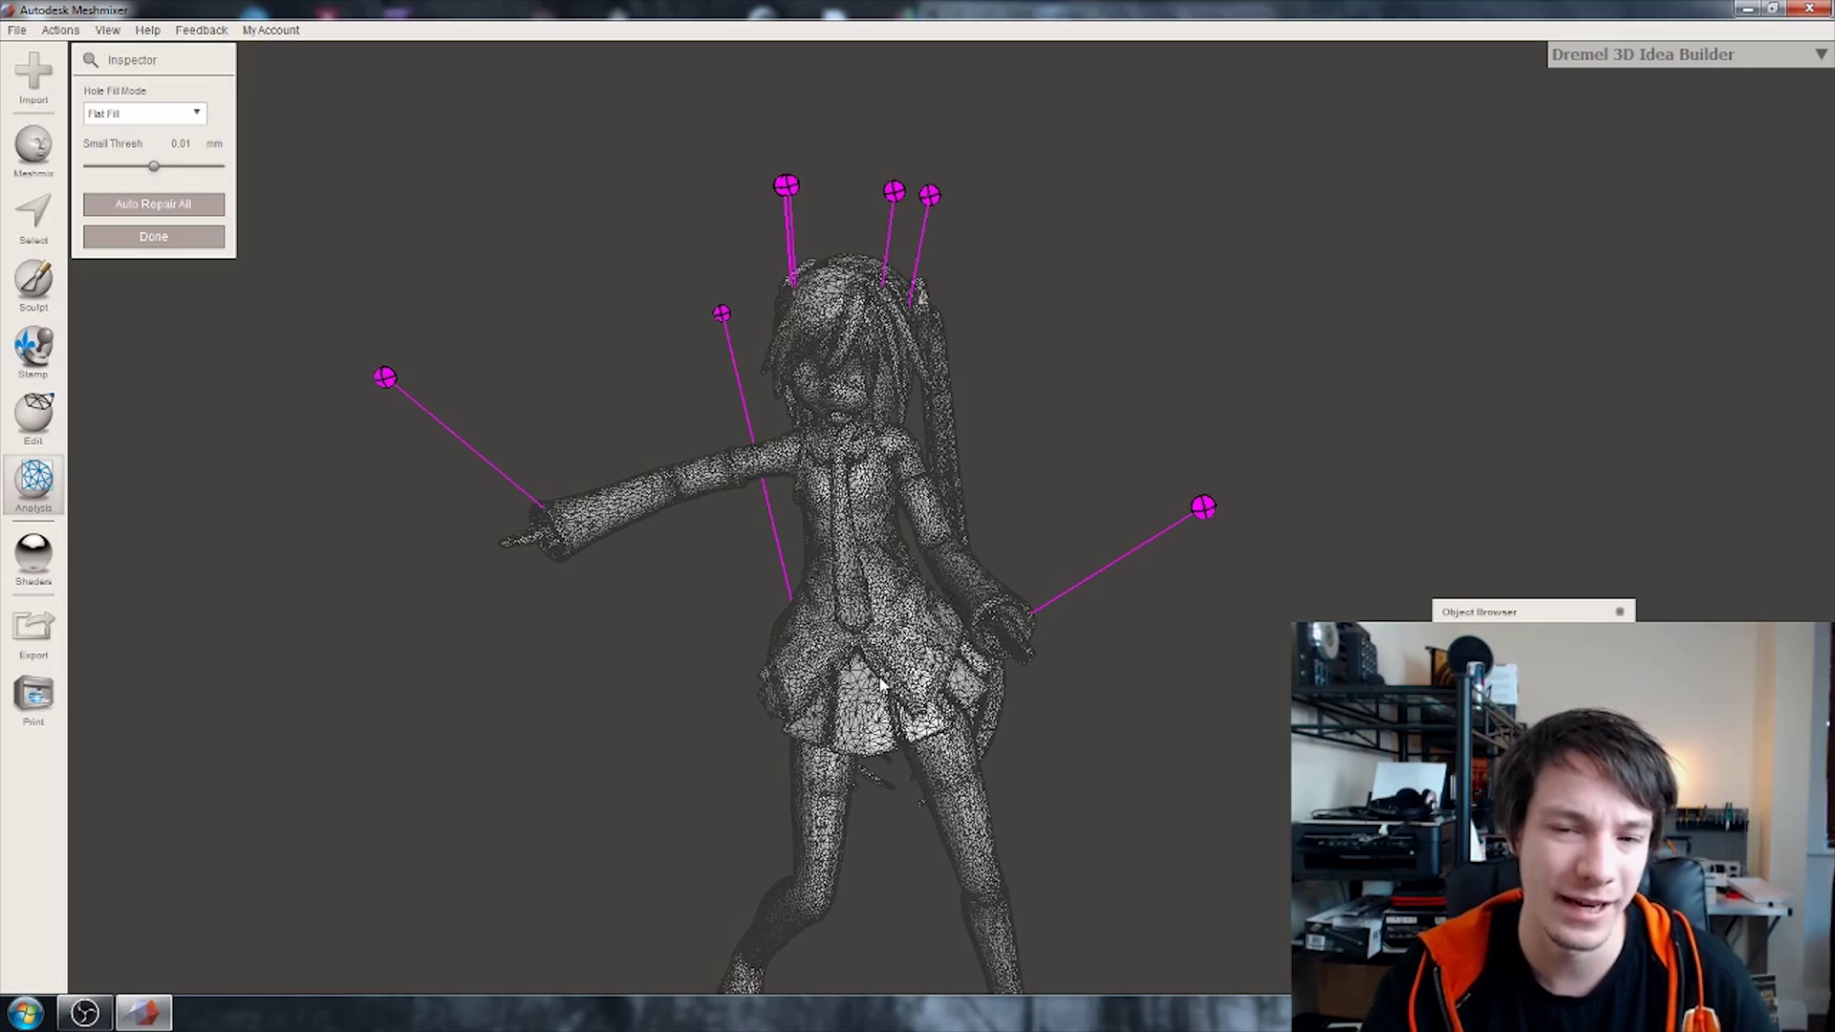
pyautogui.moveTo(1006, 647); pyautogui.dragTo(955, 634, button='middle')
pyautogui.moveTo(955, 634); pyautogui.dragTo(898, 608, button='right')
pyautogui.click(124, 201)
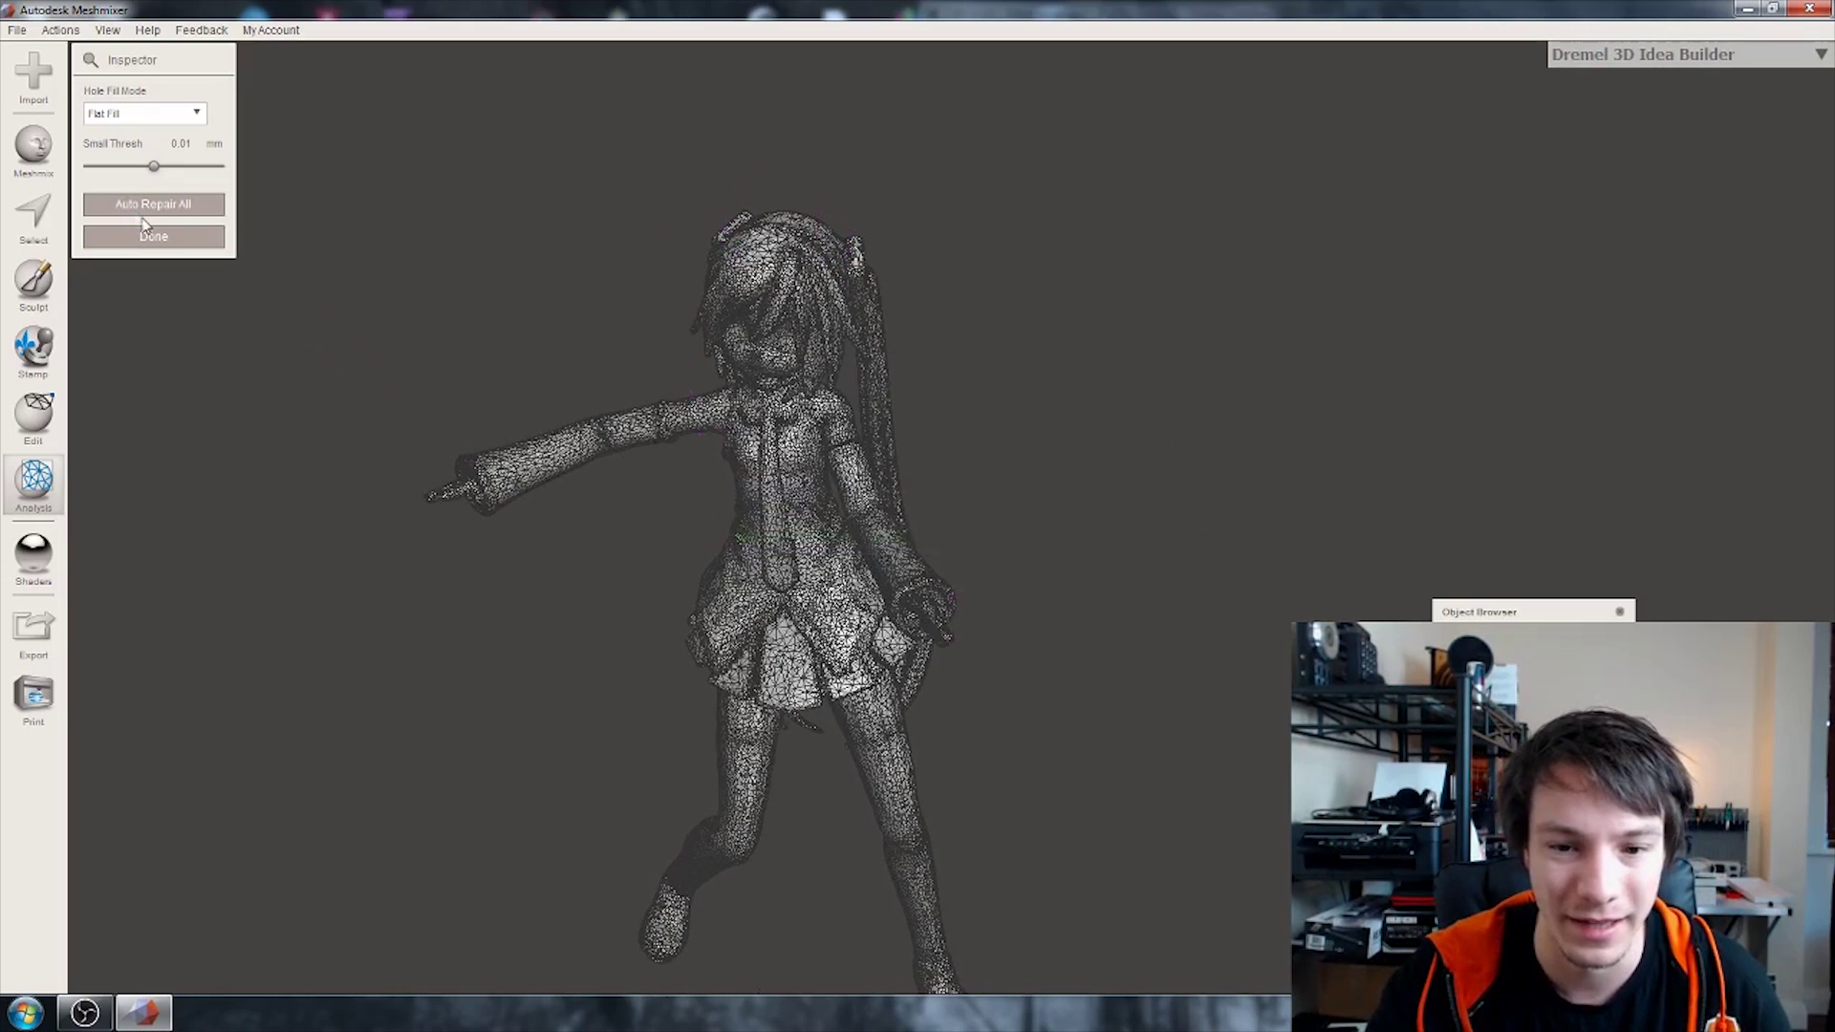
pyautogui.moveTo(611, 410)
pyautogui.mouseDown(button='right')
pyautogui.moveTo(634, 496)
pyautogui.moveTo(613, 391)
pyautogui.mouseUp(button='right')
# Export the repaired mesh over the existing miku_thickened.stl in Downloads
pyautogui.click(10, 27)
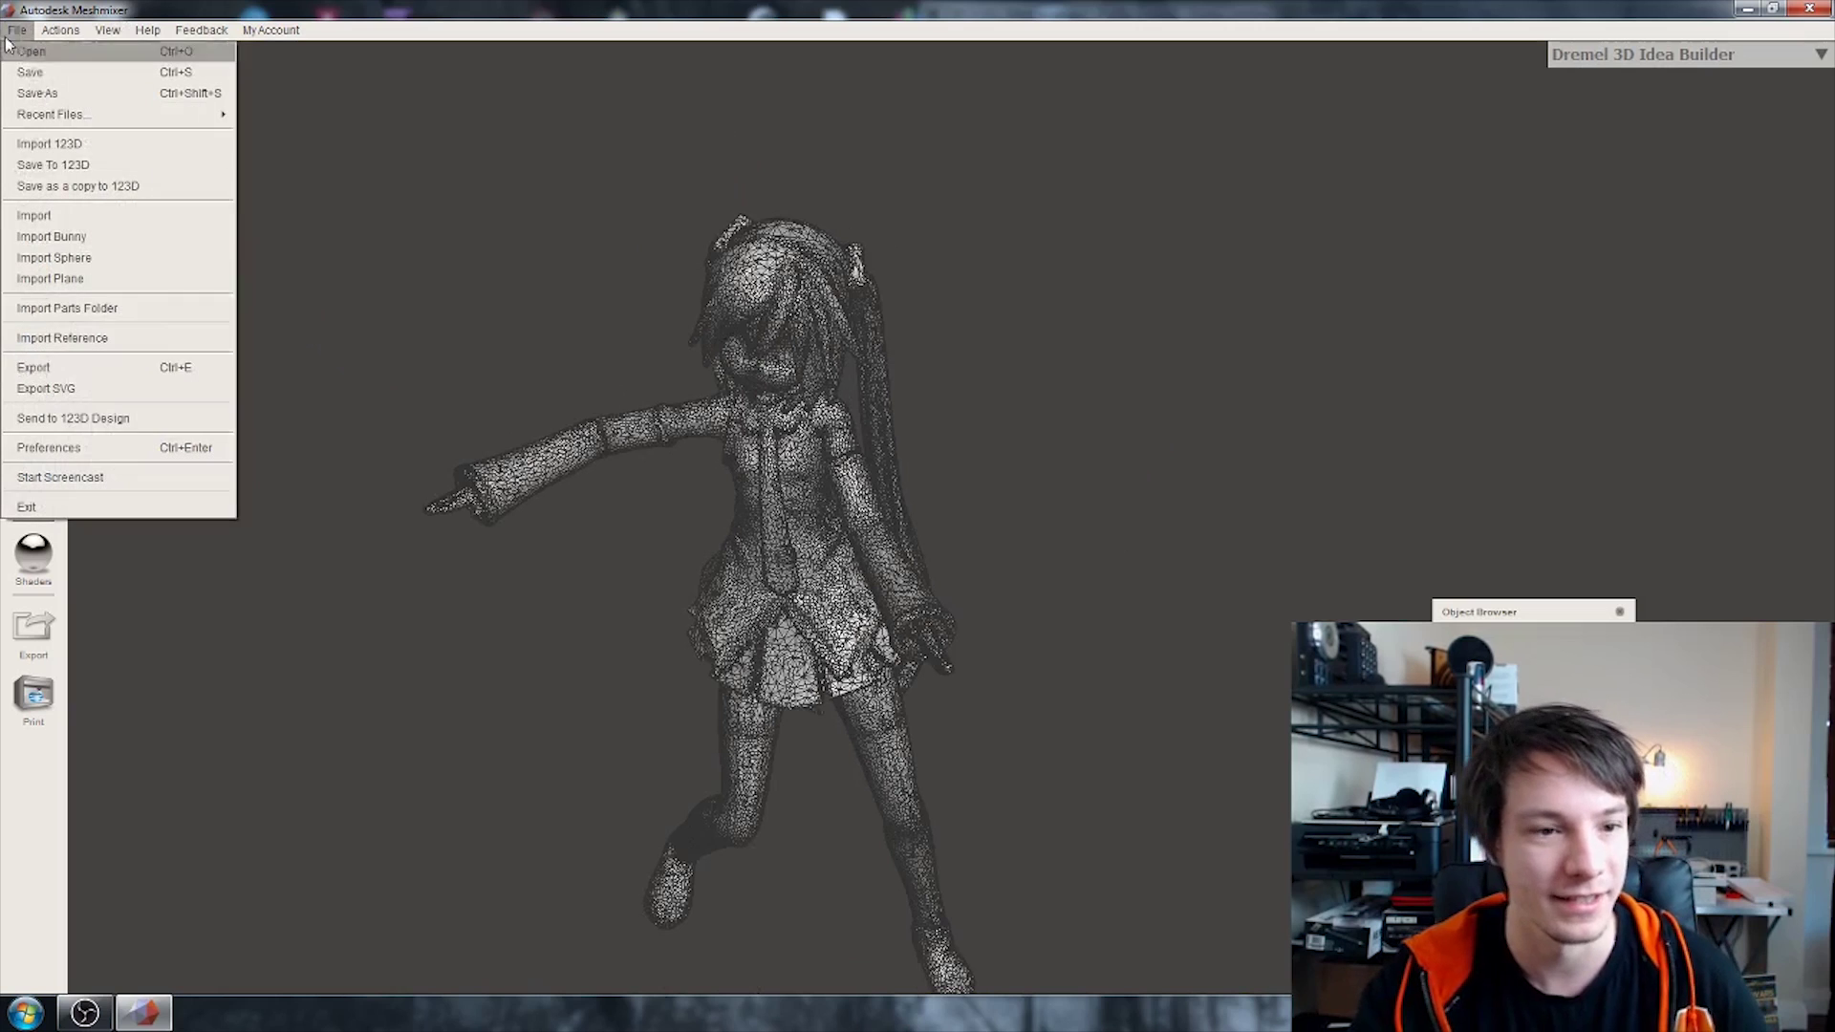
pyautogui.click(53, 364)
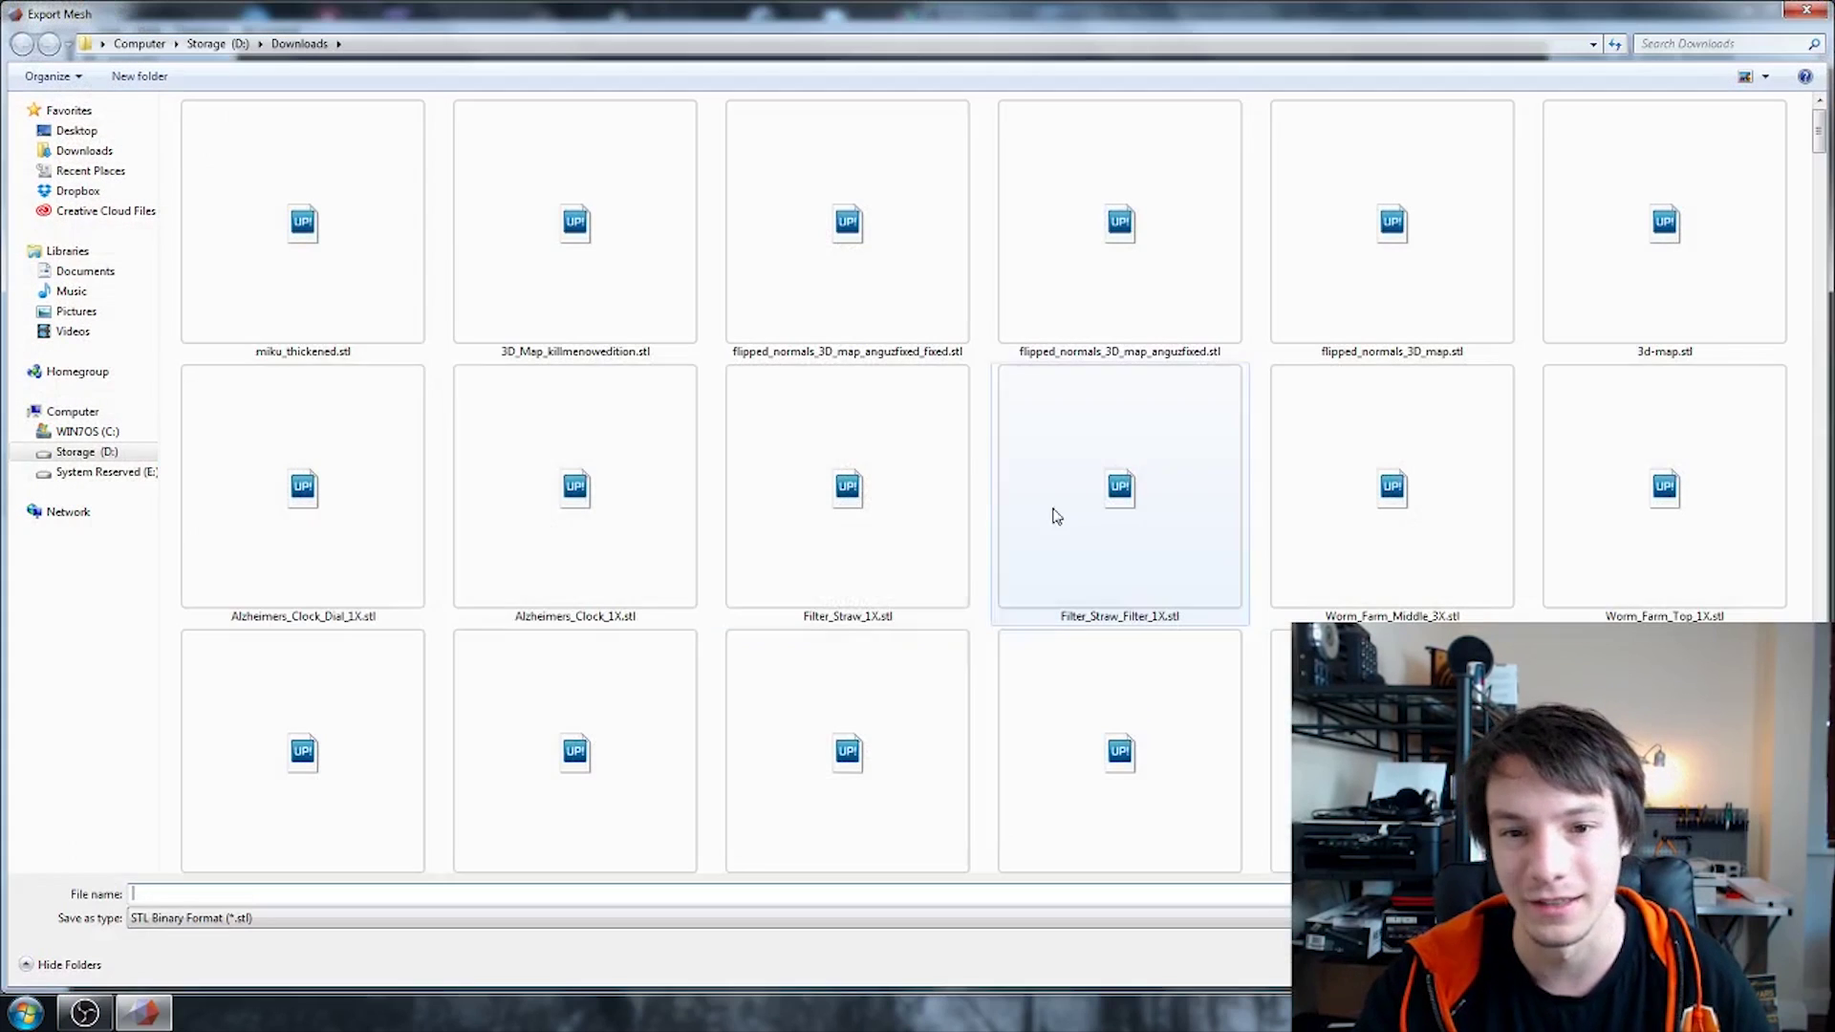
pyautogui.click(309, 342)
pyautogui.press('Return')
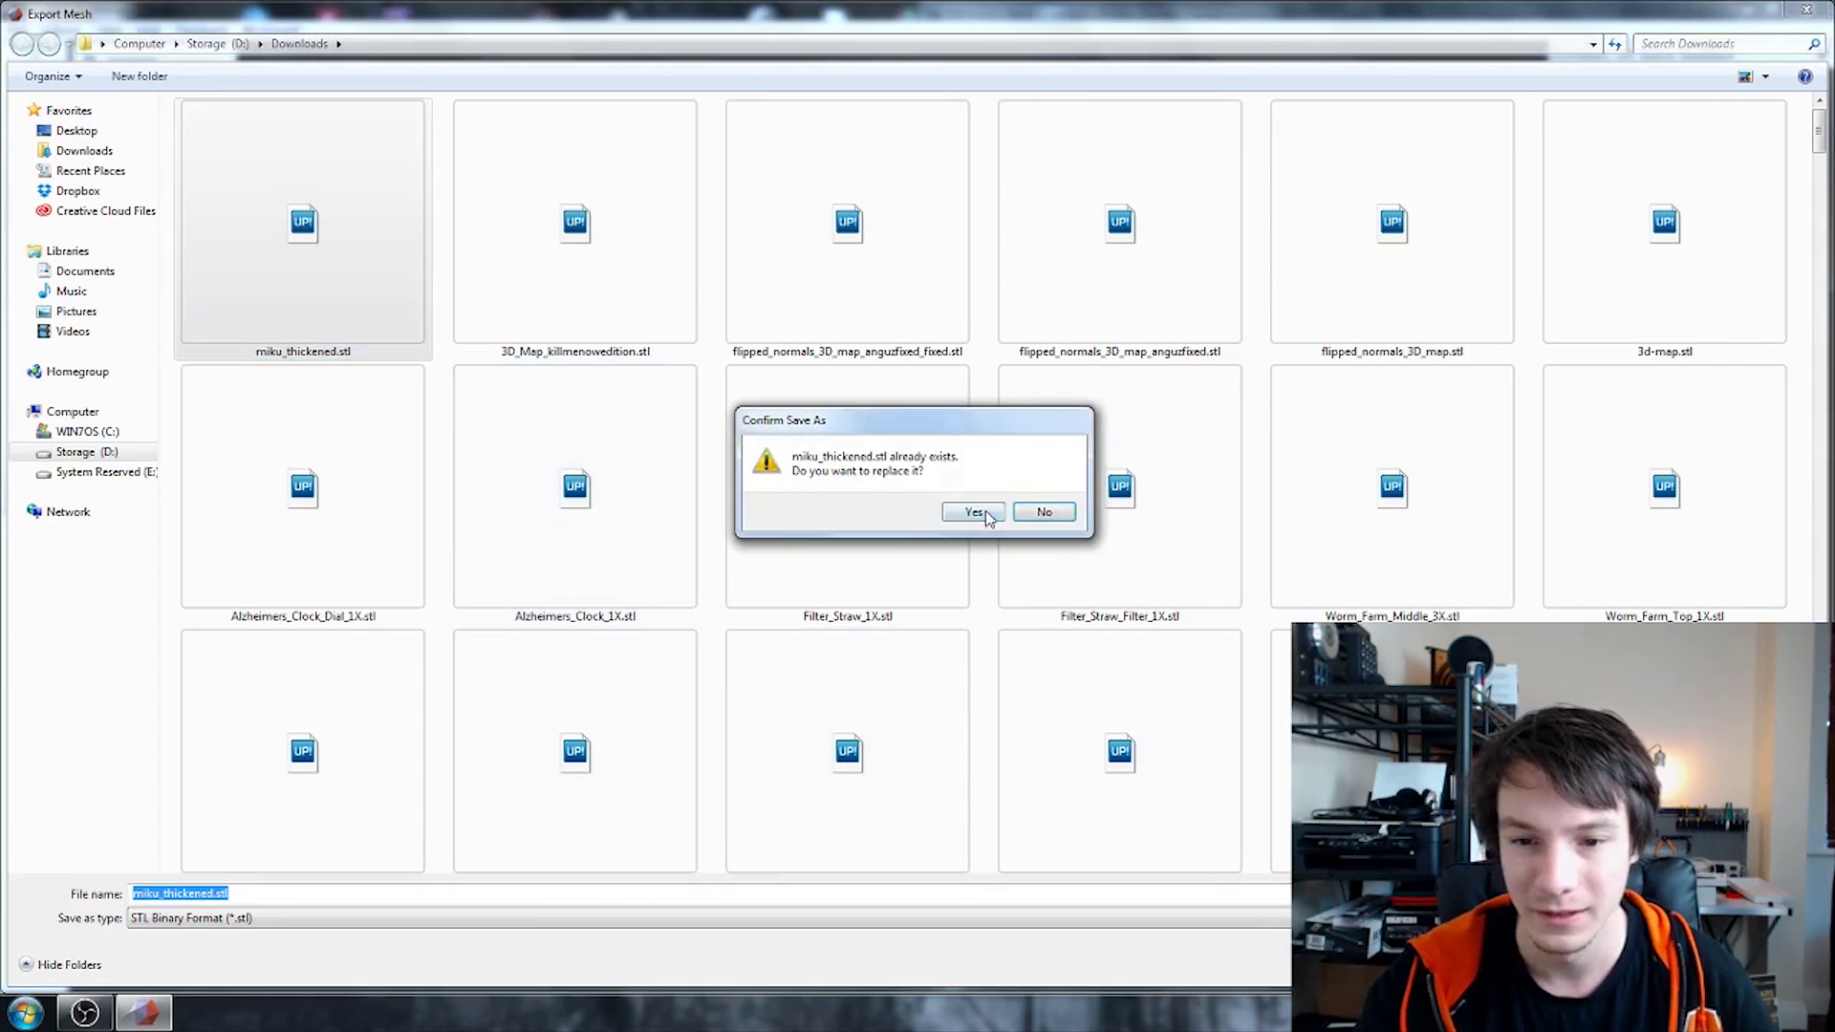
pyautogui.click(987, 514)
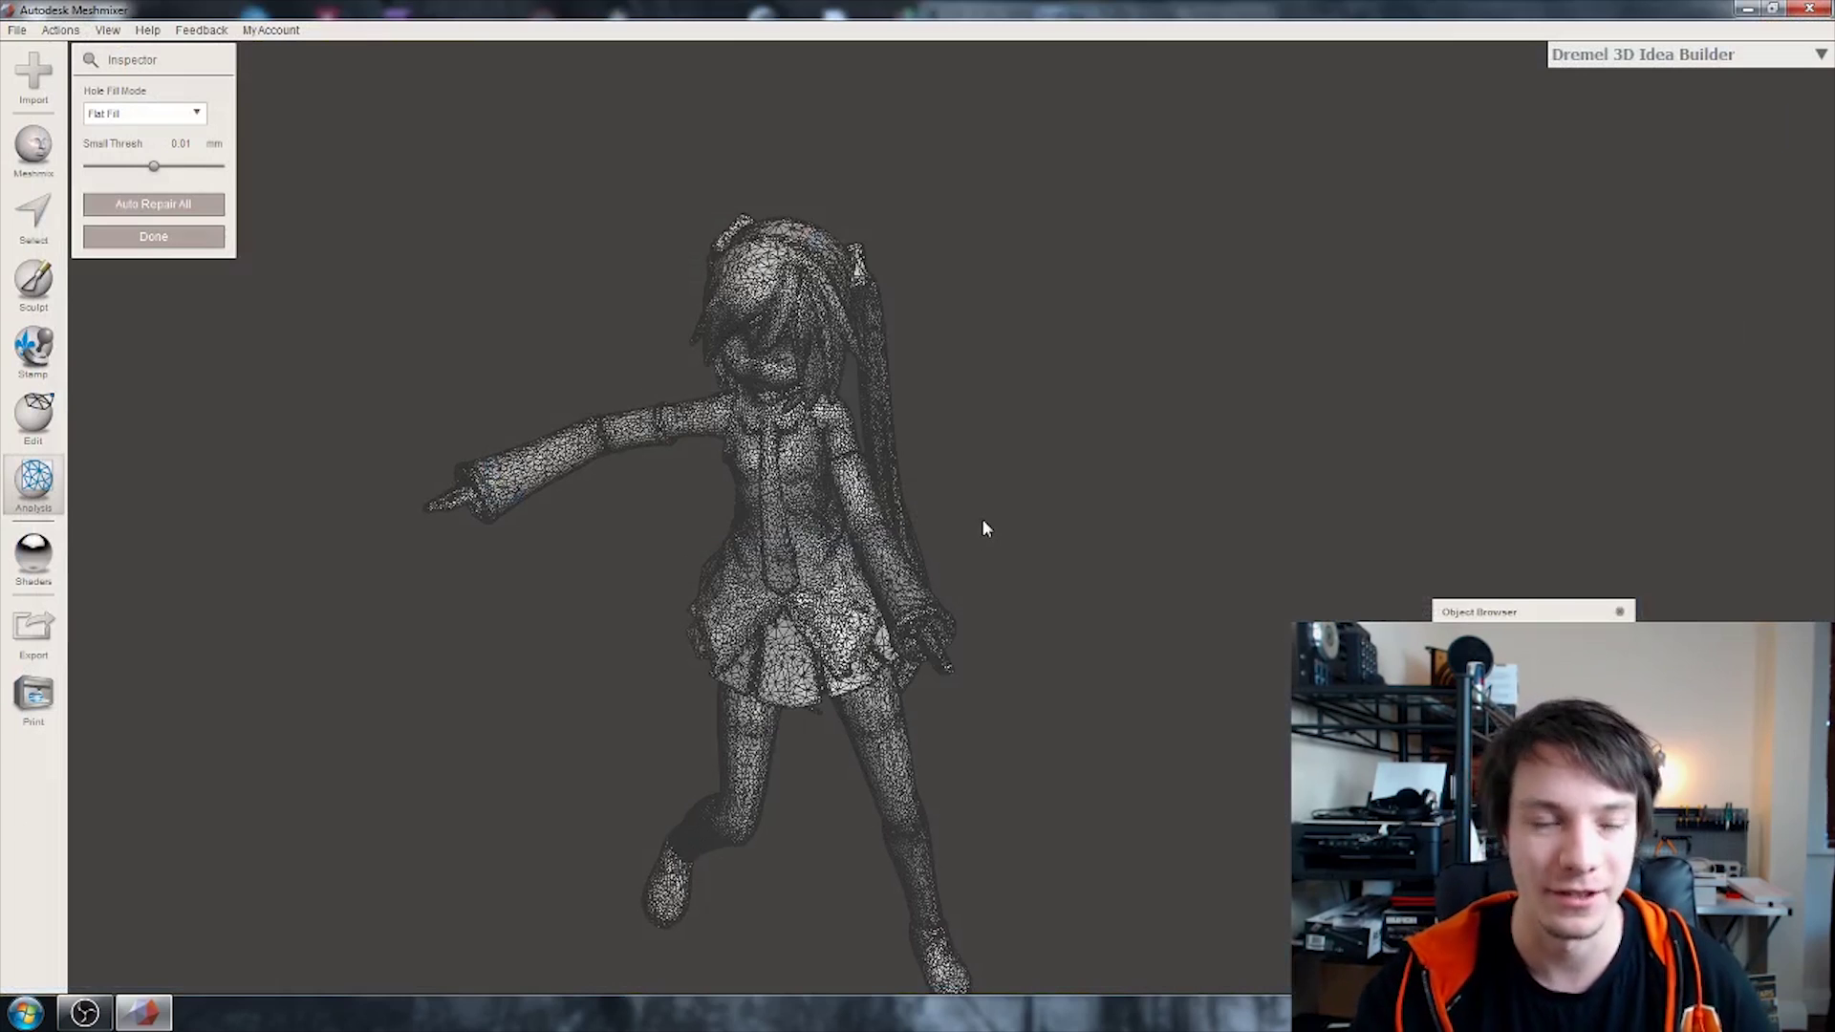
# Switch to Simplify3D and remove the 3d-map model from the build plate
pyautogui.click(7, 1007)
pyautogui.write('simpl')
pyautogui.click(96, 81)
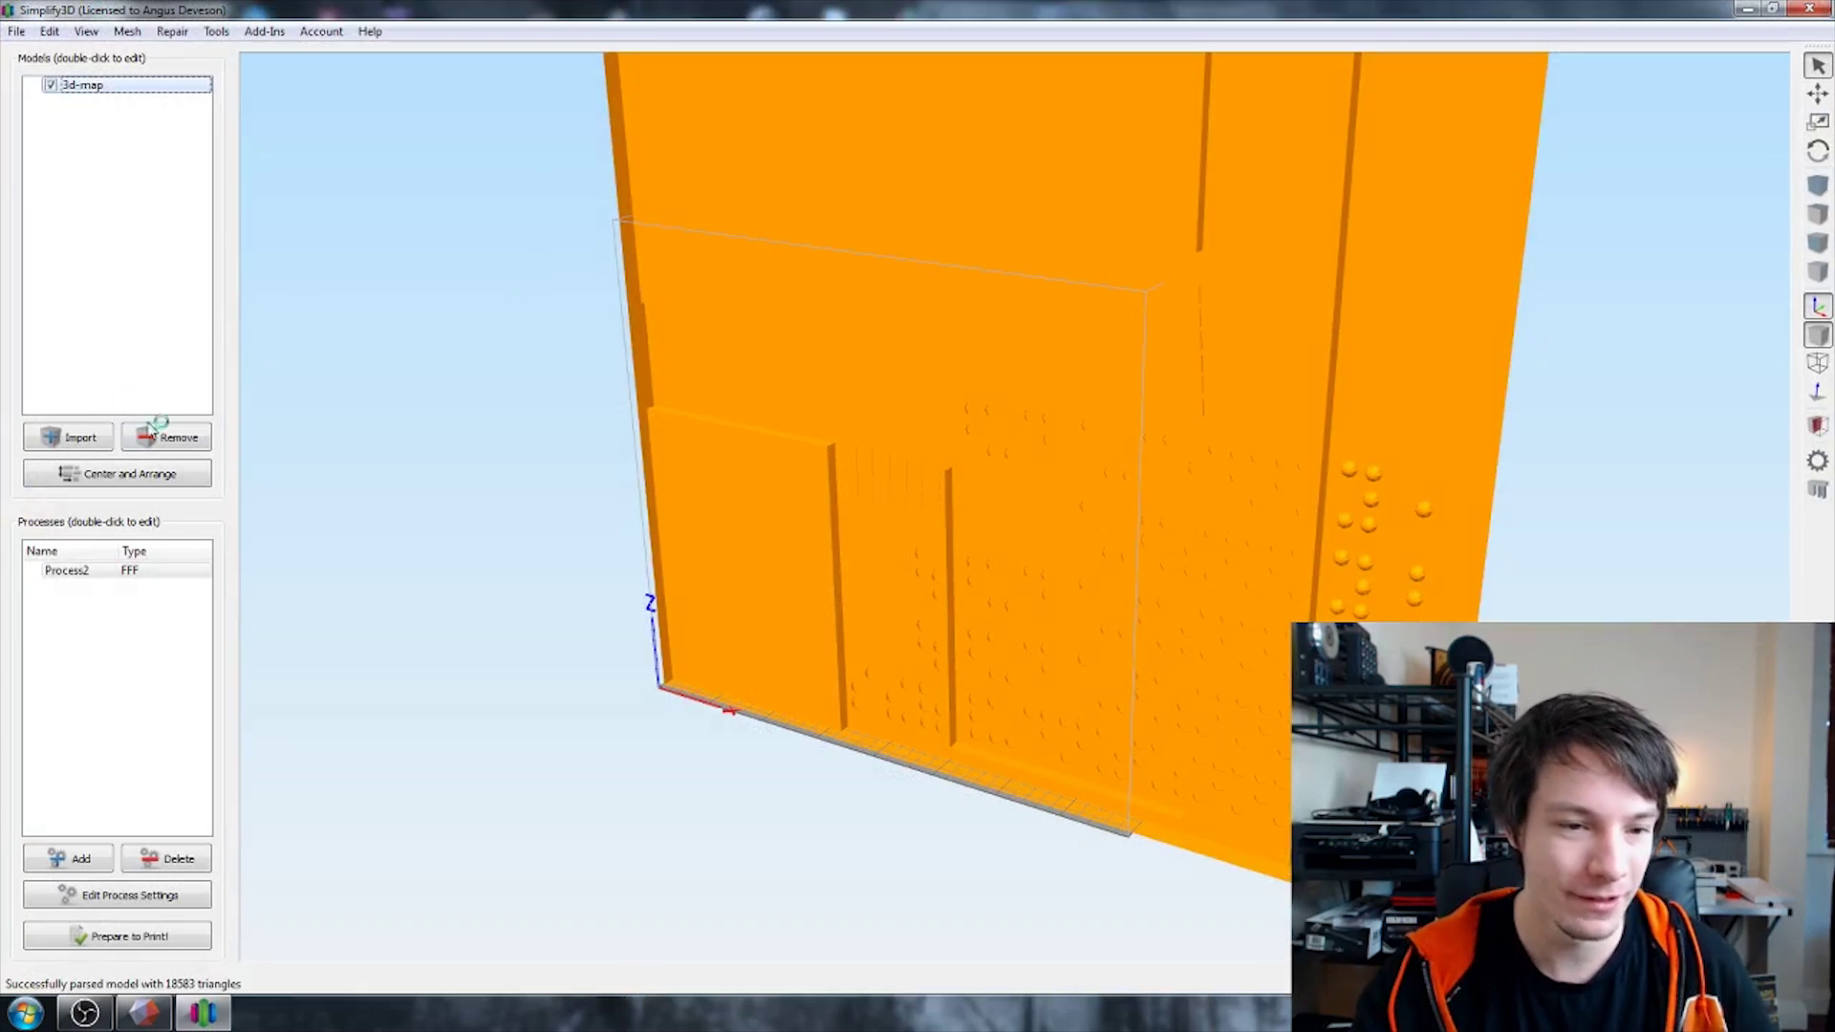
pyautogui.click(158, 435)
pyautogui.scroll(-2, 1023, 512)
pyautogui.scroll(3, 910, 638)
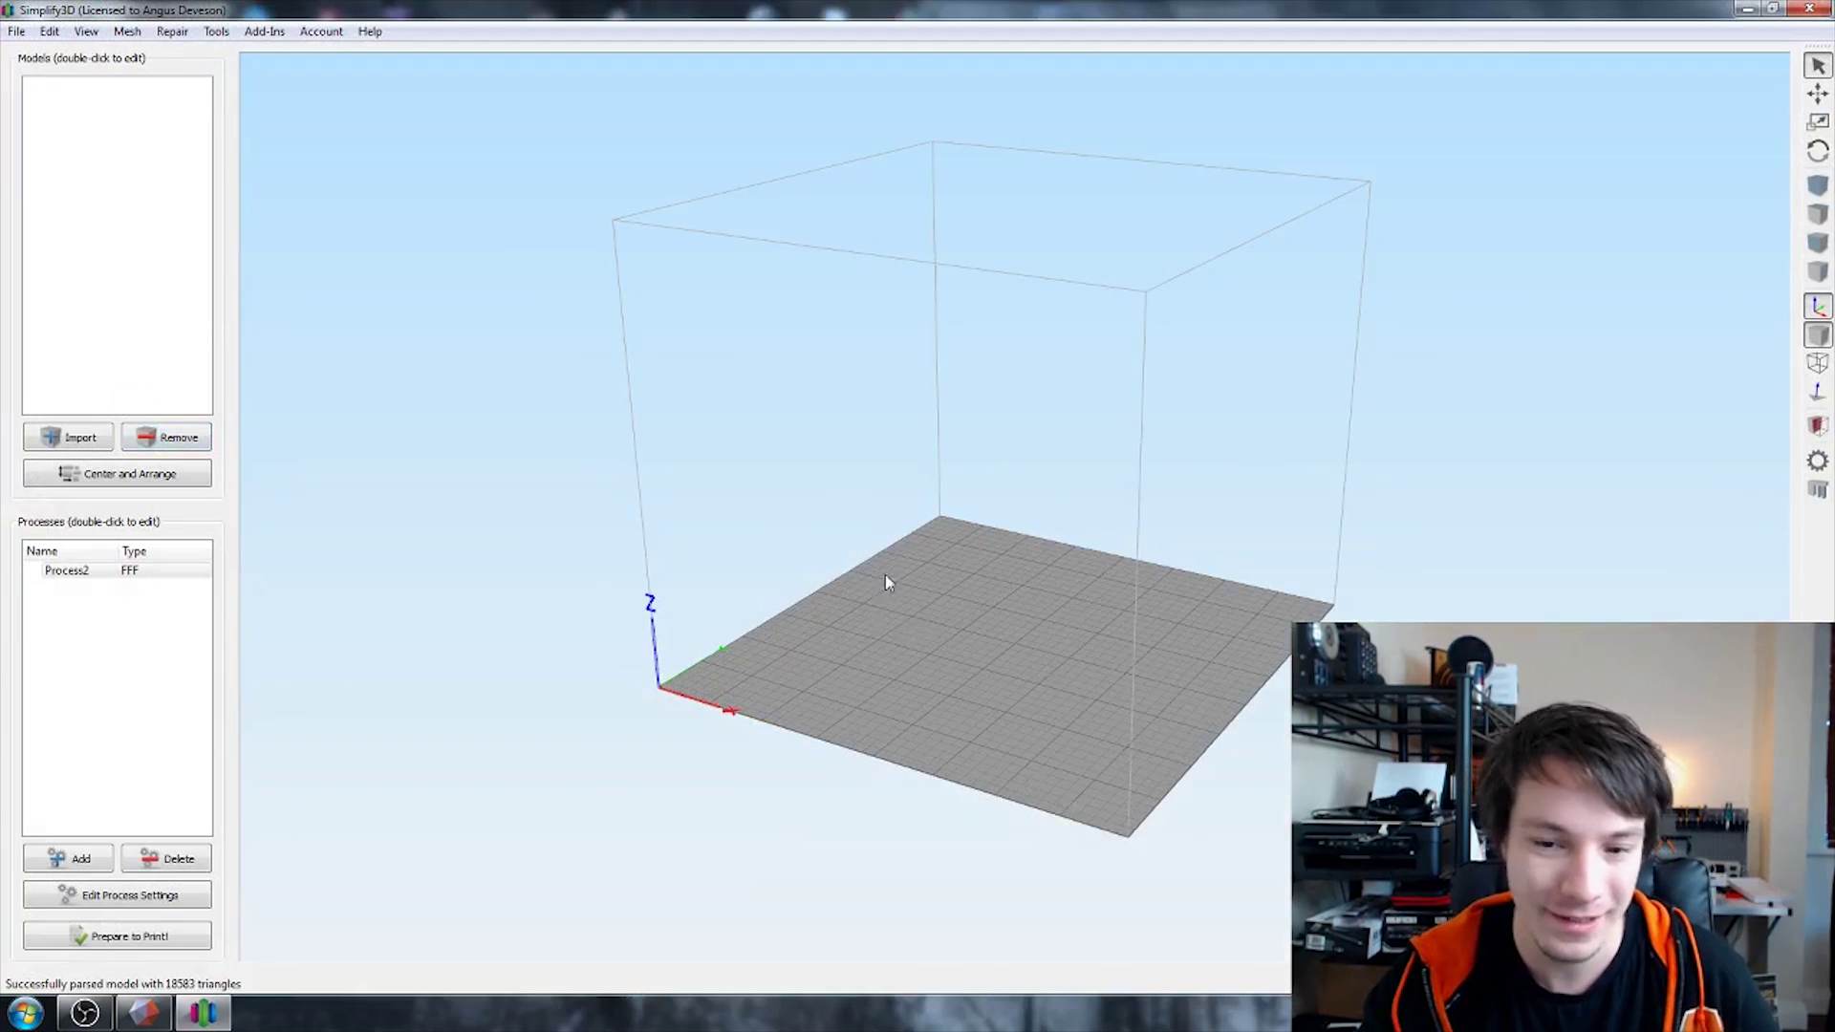
pyautogui.scroll(-2, 880, 571)
# Import miku_thickened.stl from the Downloads folder onto the build plate
pyautogui.click(67, 437)
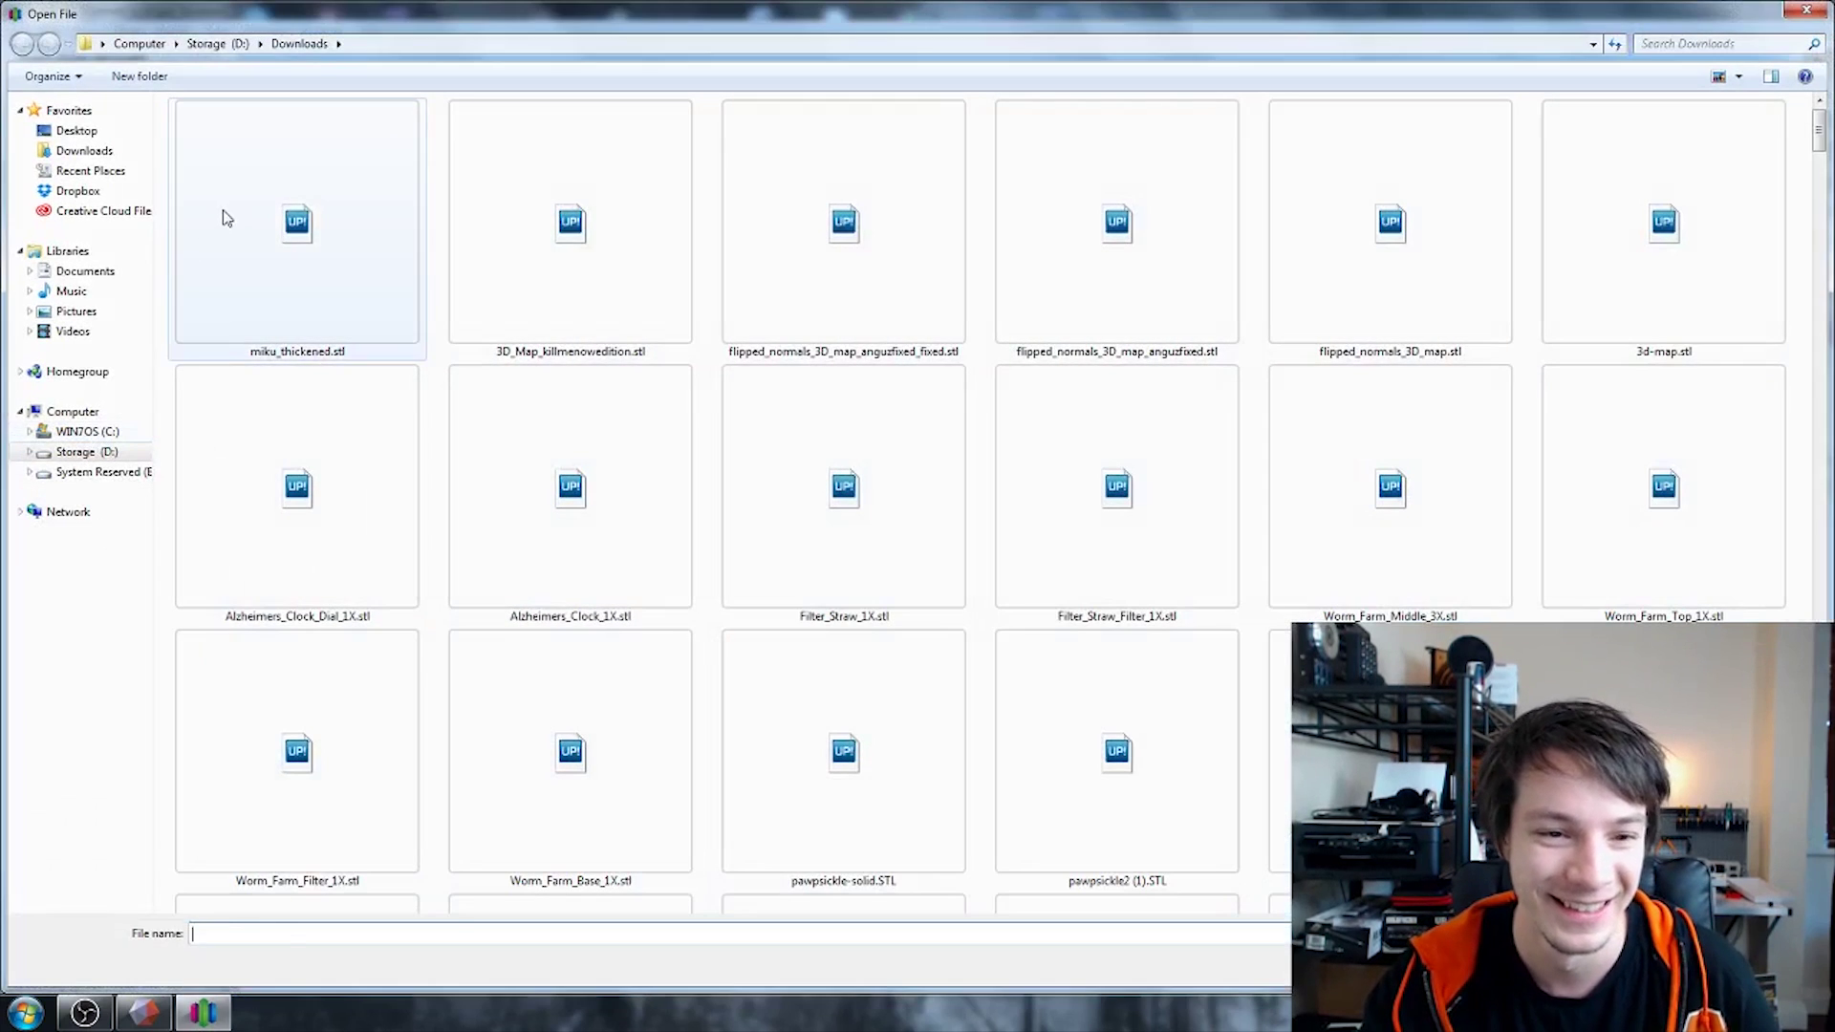
pyautogui.doubleClick(222, 210)
pyautogui.moveTo(951, 616); pyautogui.dragTo(872, 717)
pyautogui.moveTo(855, 592); pyautogui.dragTo(792, 635)
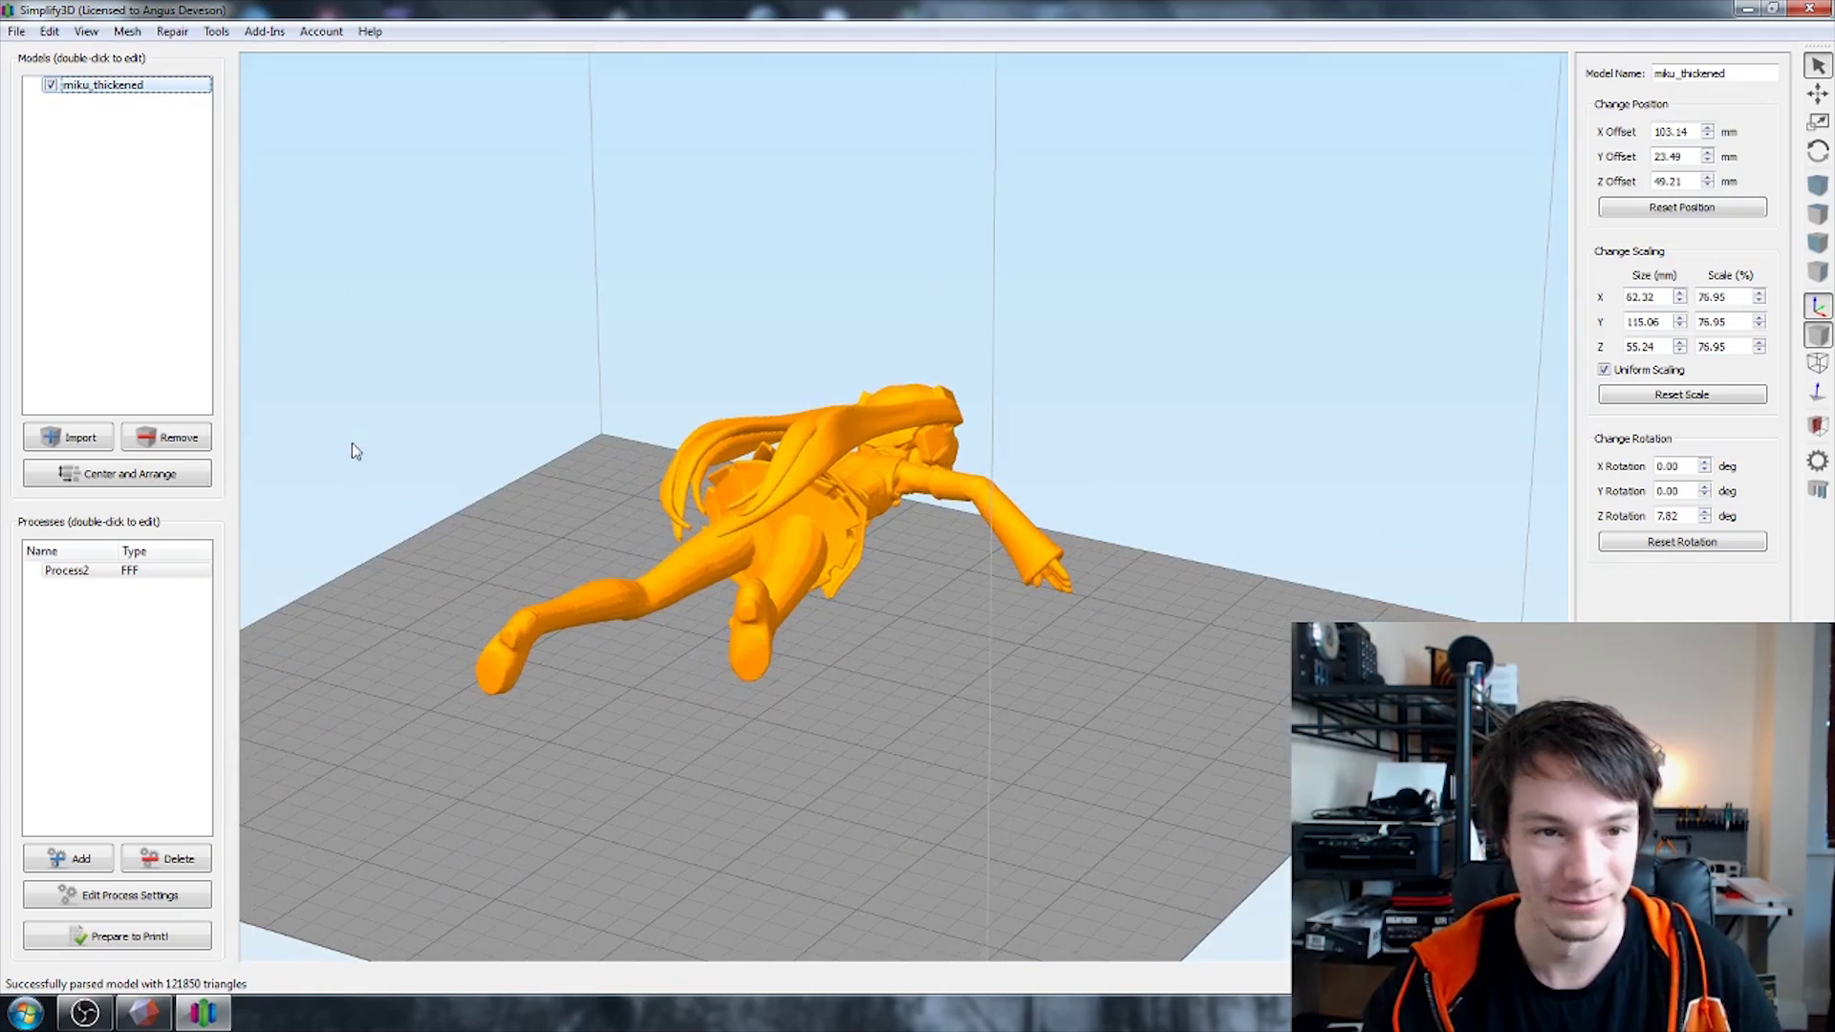
# Stand the figure upright by placing the sole of its foot on the bed, and center it on the plate
pyautogui.click(127, 31)
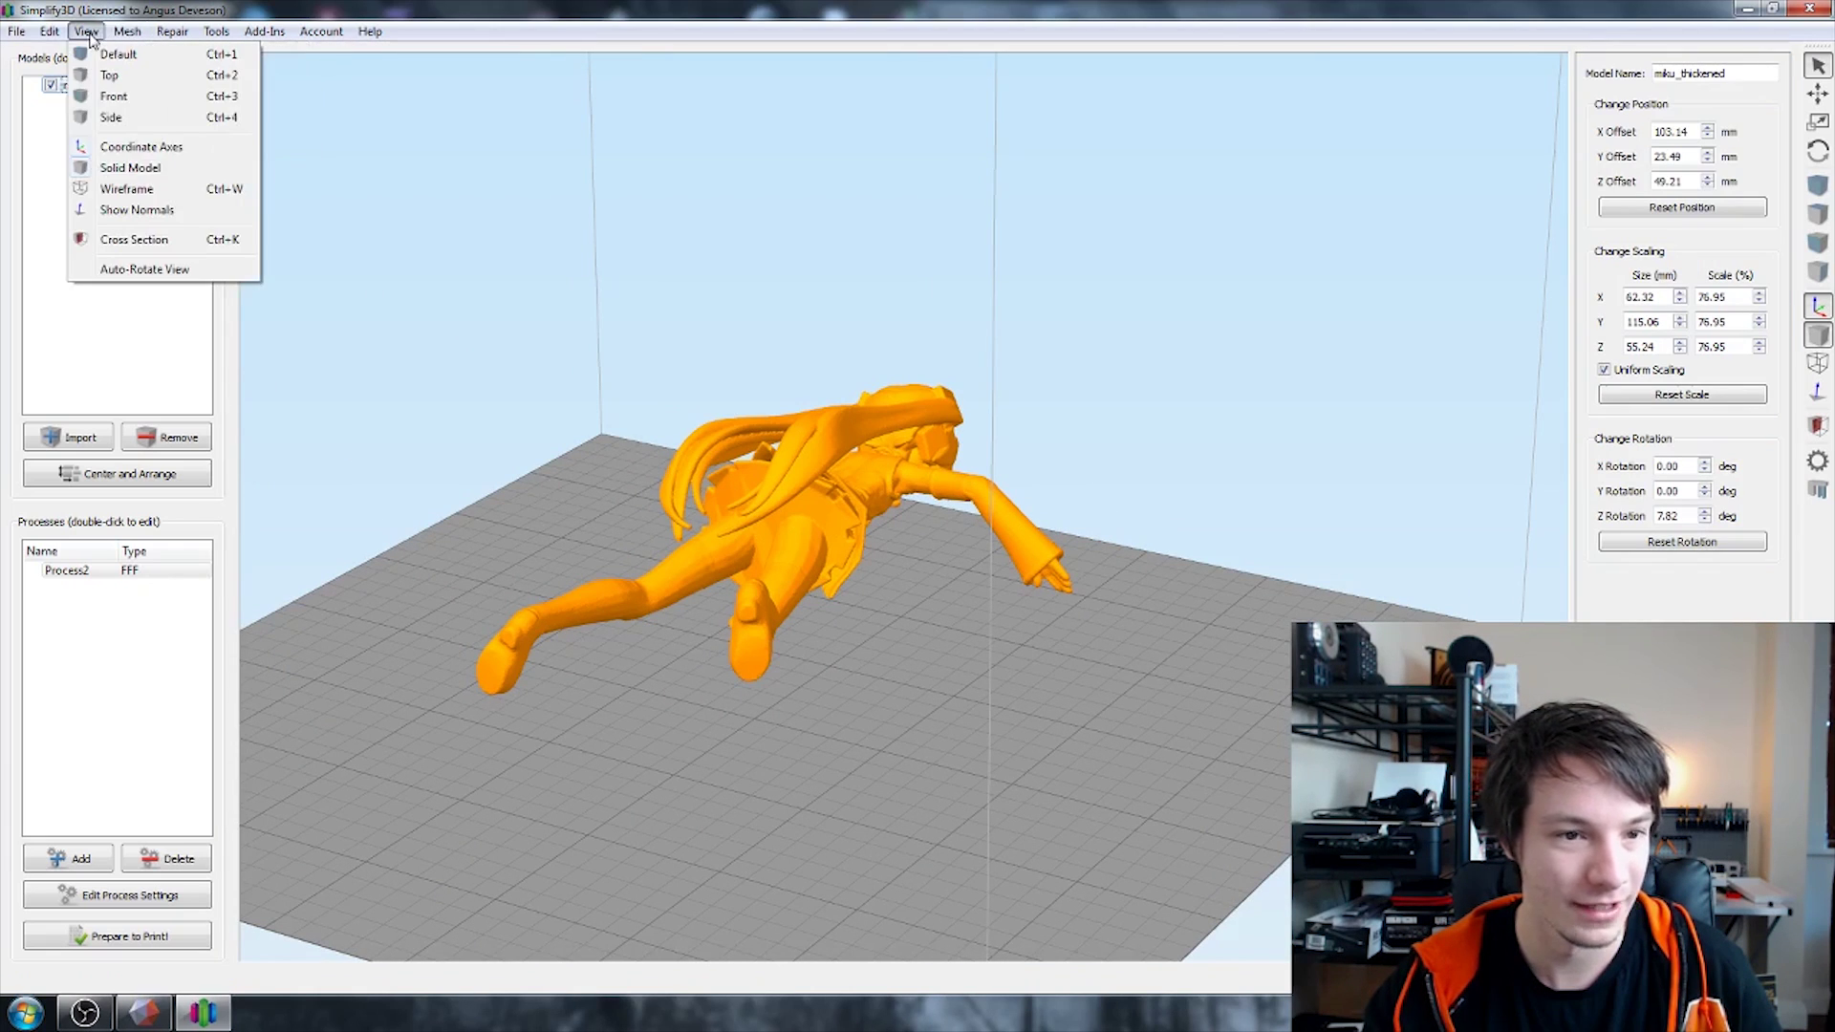
pyautogui.moveTo(49, 30)
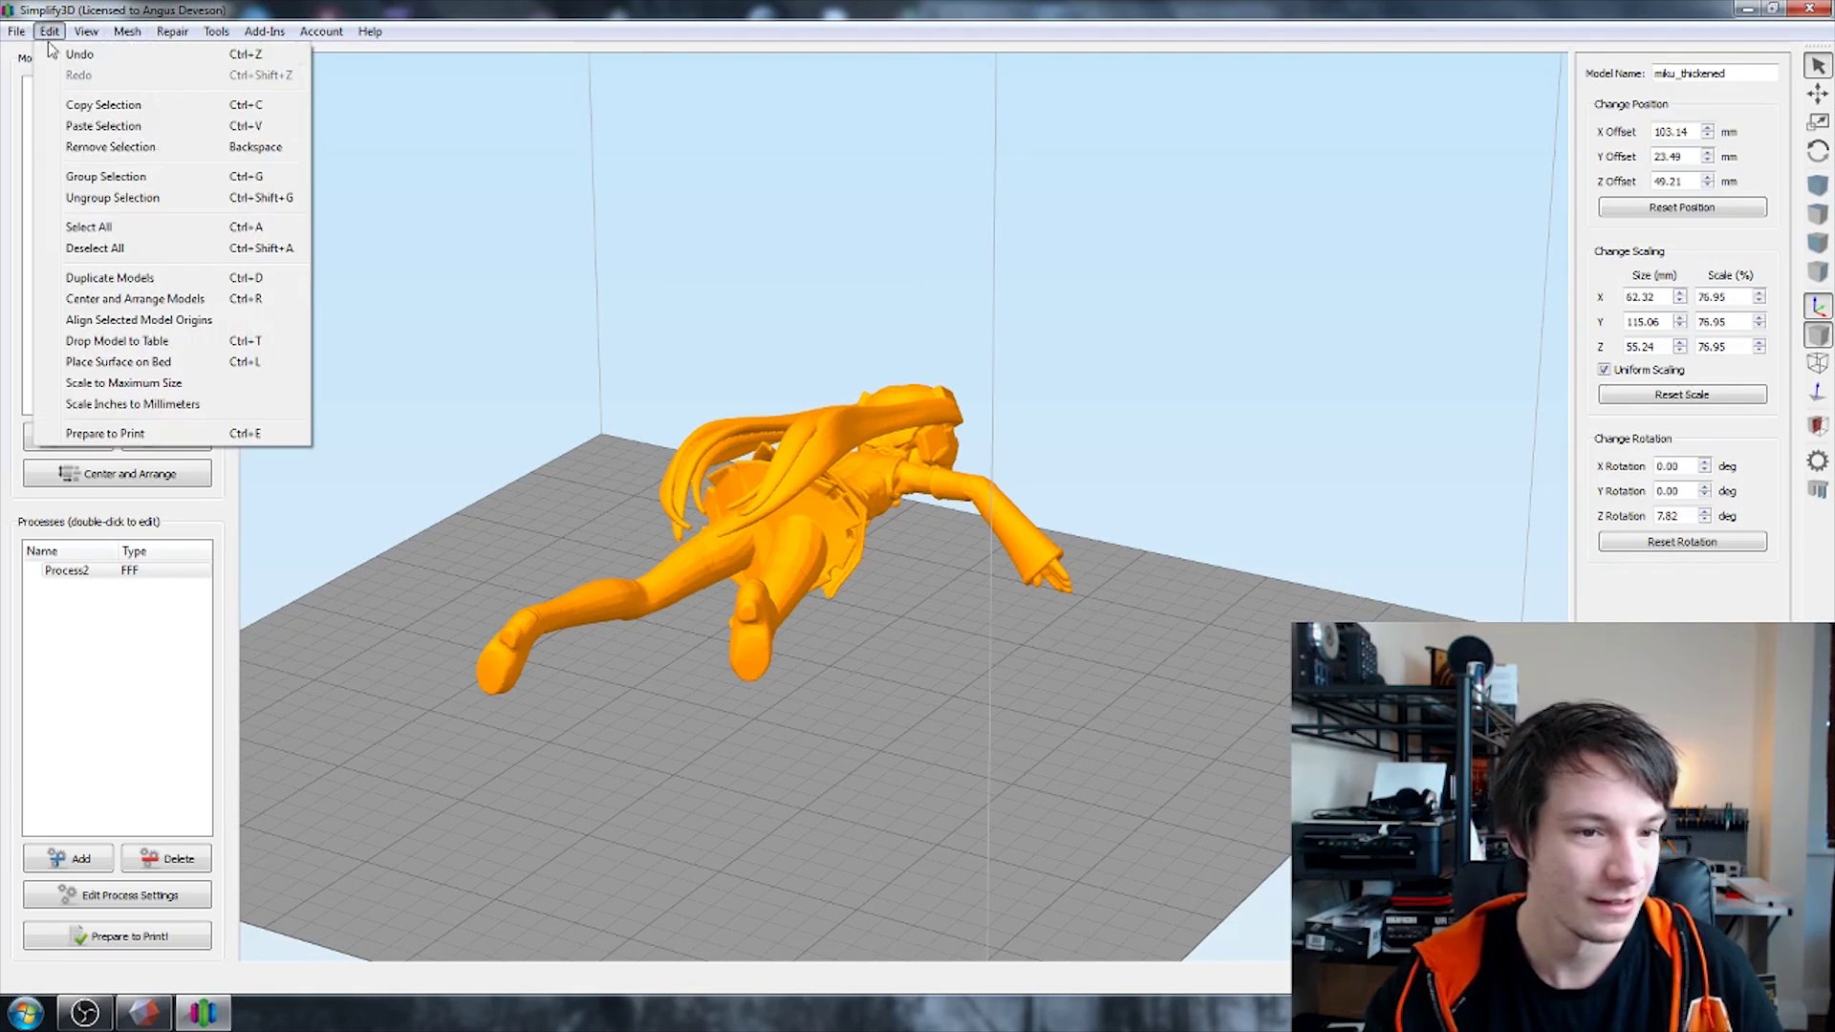
pyautogui.click(76, 363)
pyautogui.click(617, 671)
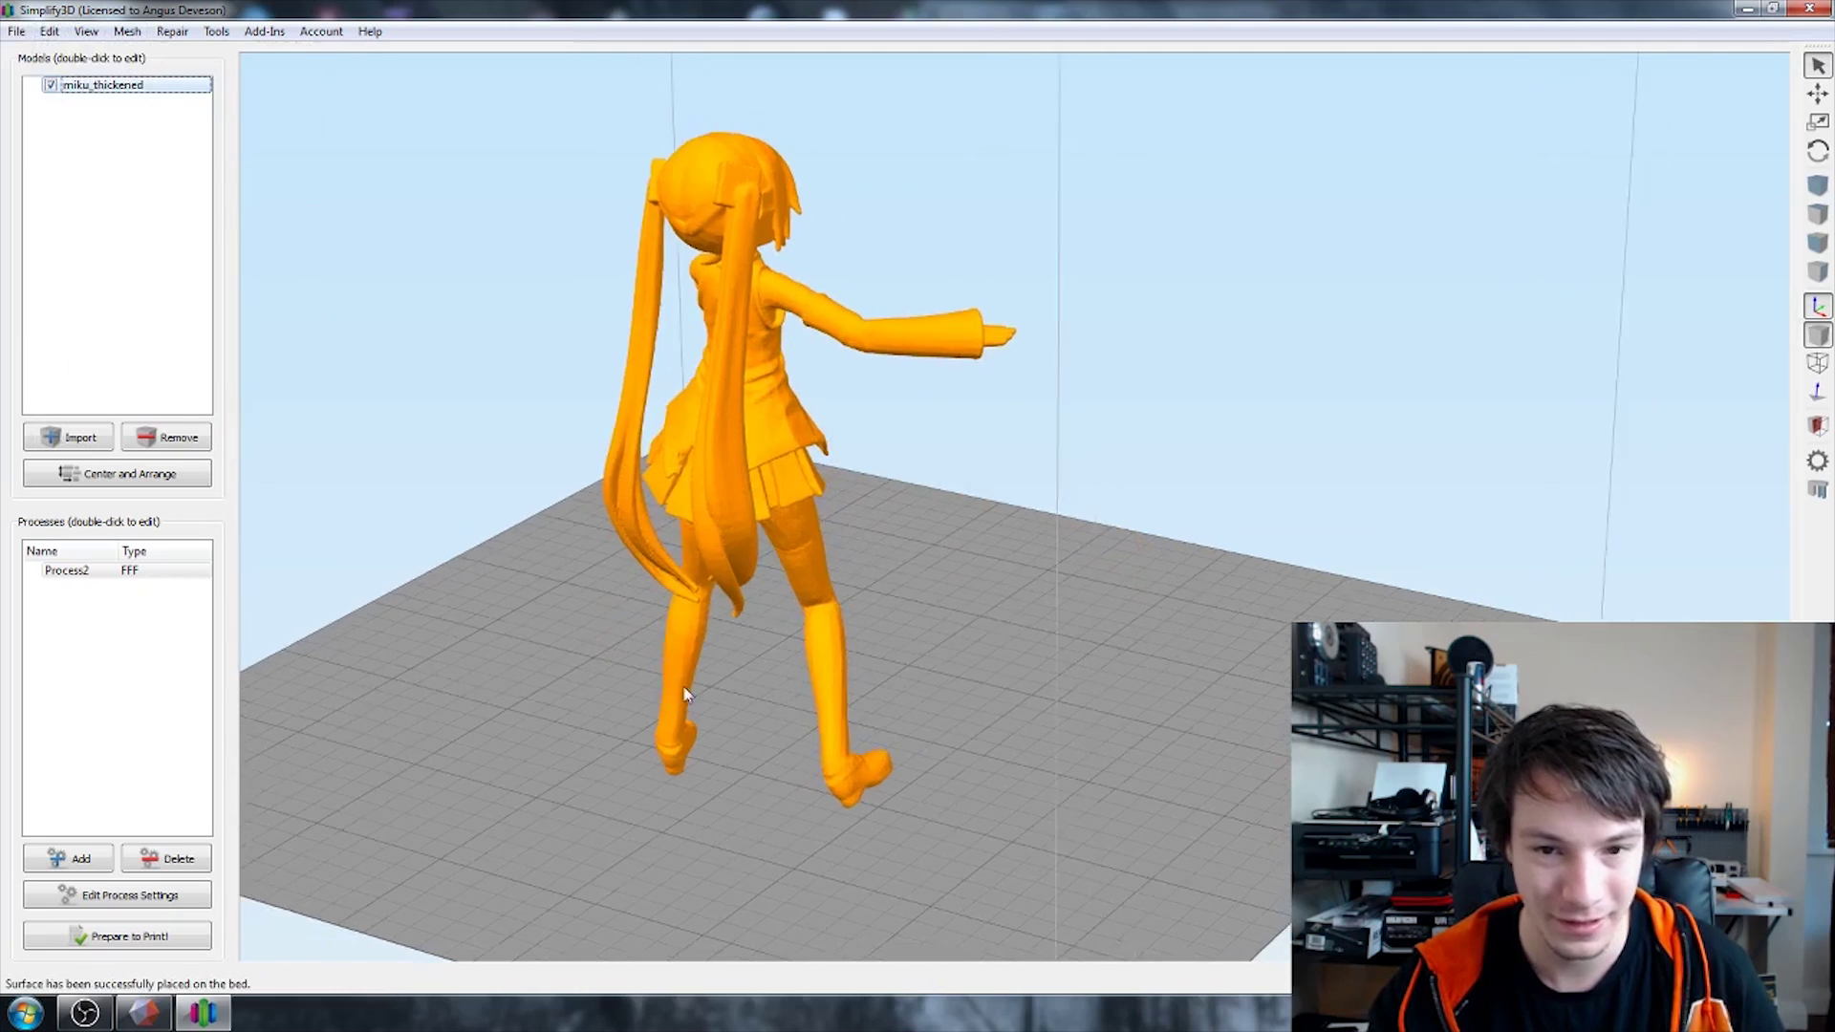
pyautogui.moveTo(604, 710); pyautogui.dragTo(497, 688)
pyautogui.click(148, 474)
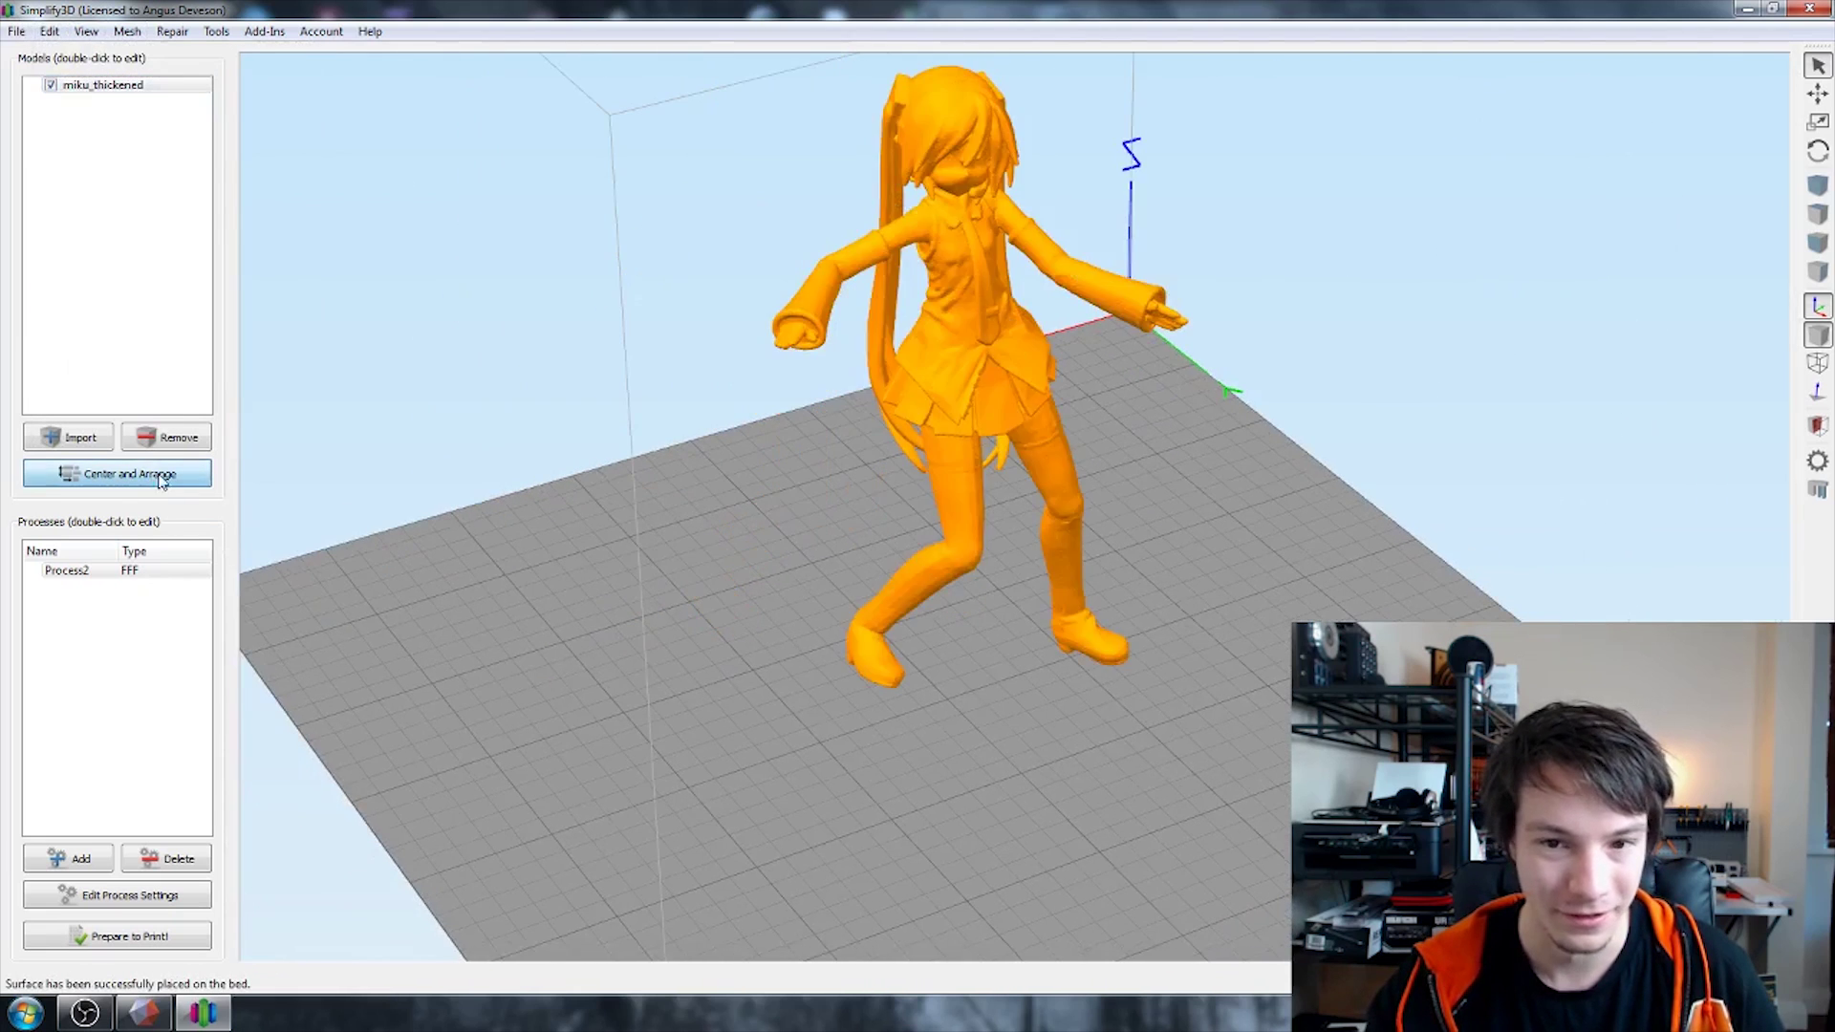
pyautogui.scroll(-3, 714, 625)
pyautogui.moveTo(714, 625); pyautogui.dragTo(780, 634)
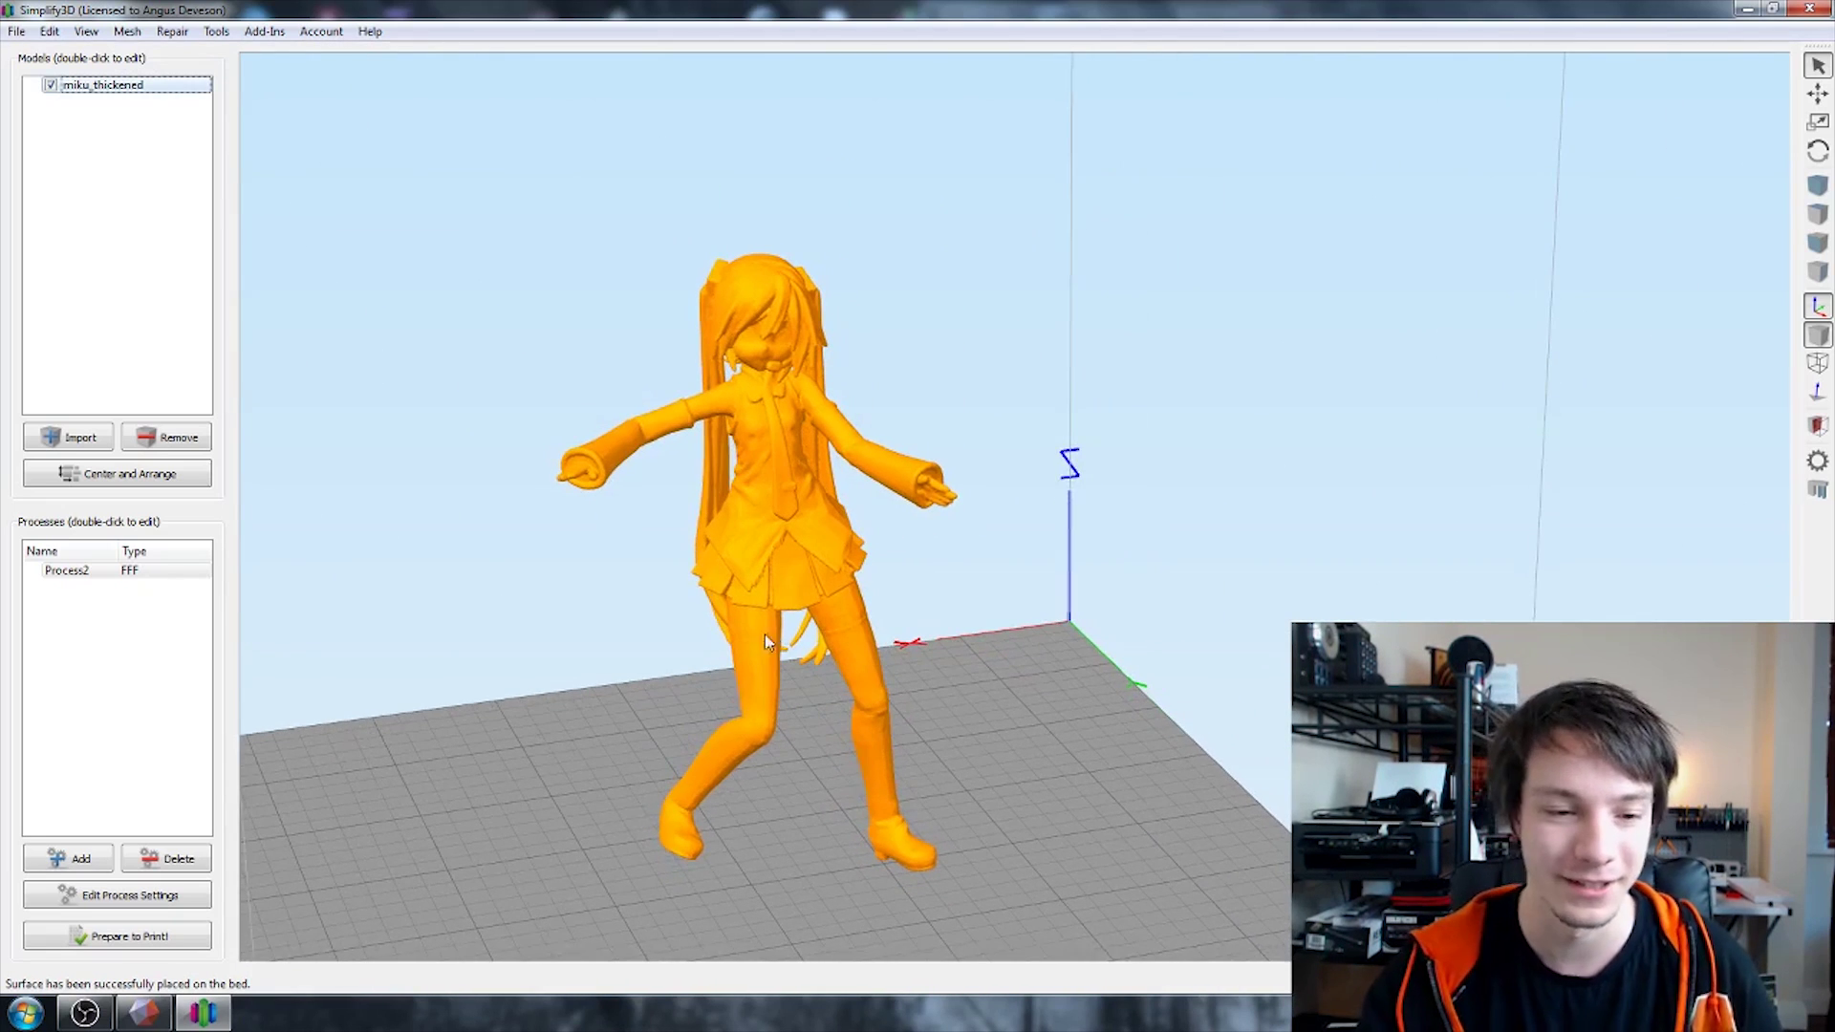
# Prepare the figure for printing and inspect the sliced layers up to the torso cross-section, then leave the preview
pyautogui.moveTo(647, 695); pyautogui.dragTo(836, 608)
pyautogui.click(147, 943)
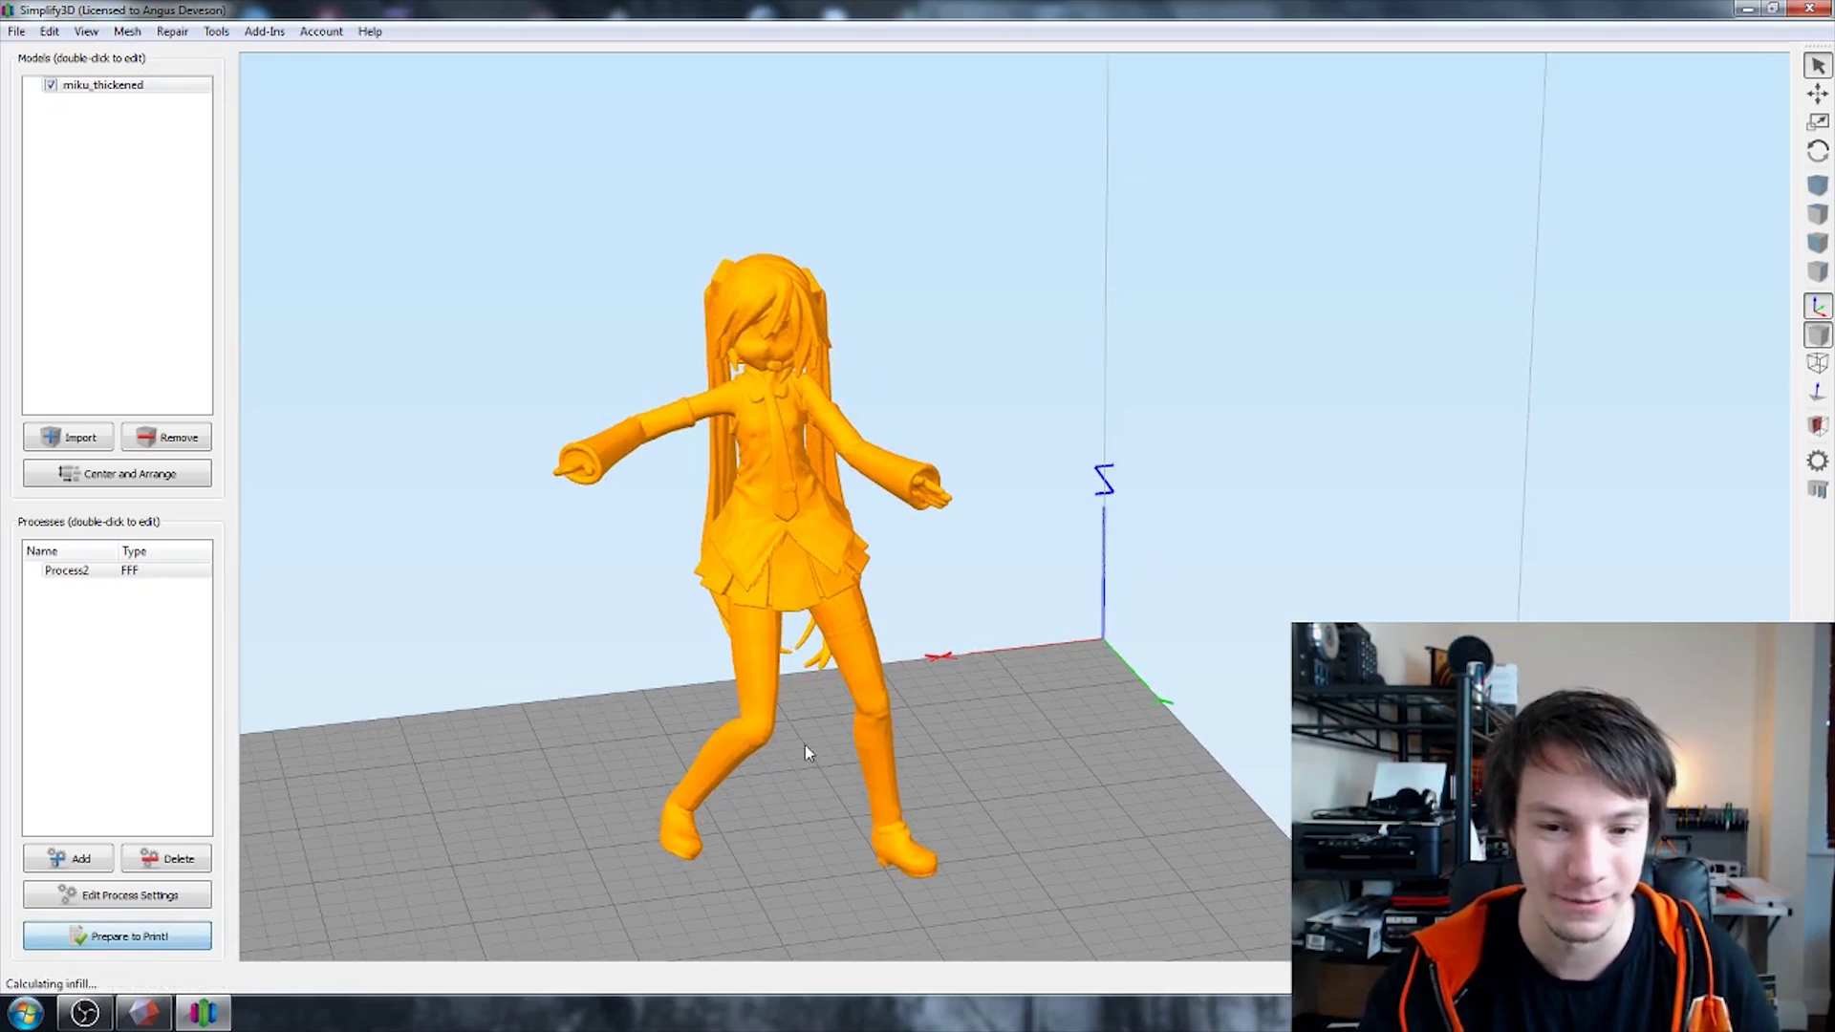
pyautogui.moveTo(657, 710); pyautogui.dragTo(774, 617)
pyautogui.moveTo(1624, 929); pyautogui.dragTo(1201, 930)
pyautogui.moveTo(861, 573); pyautogui.dragTo(923, 374)
pyautogui.click(170, 934)
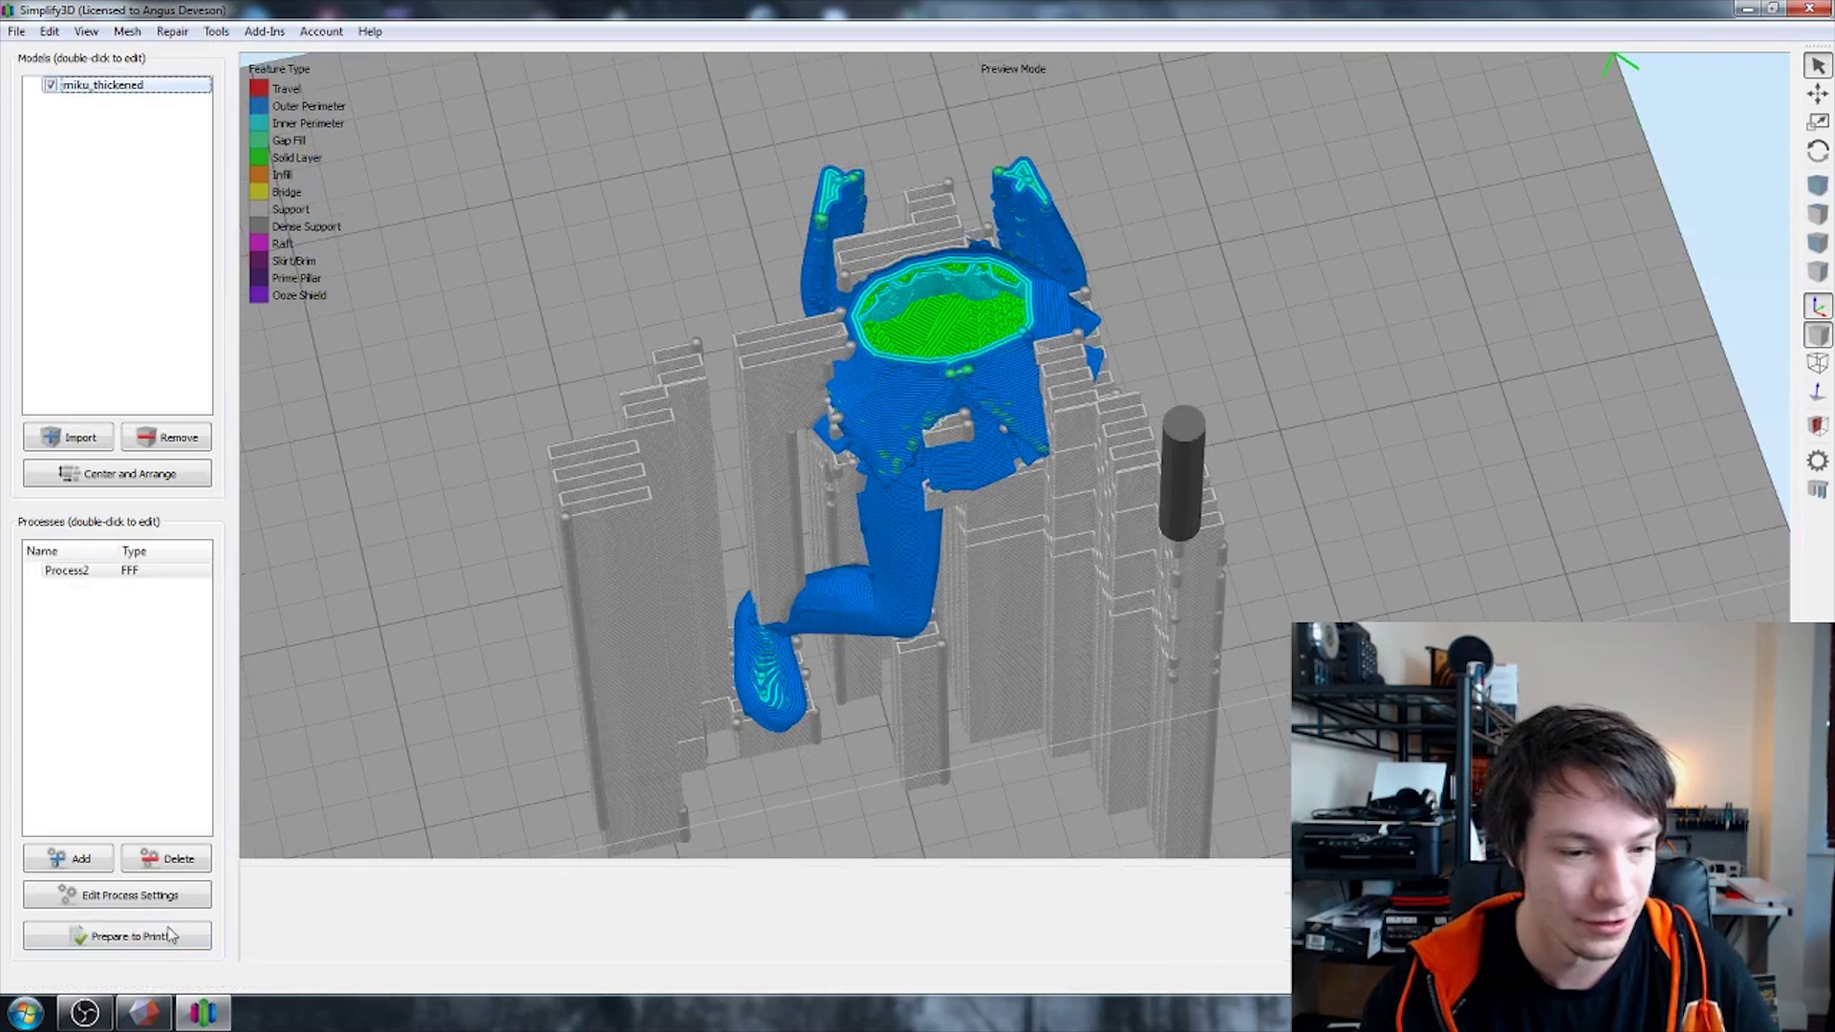
# Set the infill percentage of Process2 to 20% and prepare the figure for printing again
pyautogui.doubleClick(82, 569)
pyautogui.click(1164, 382)
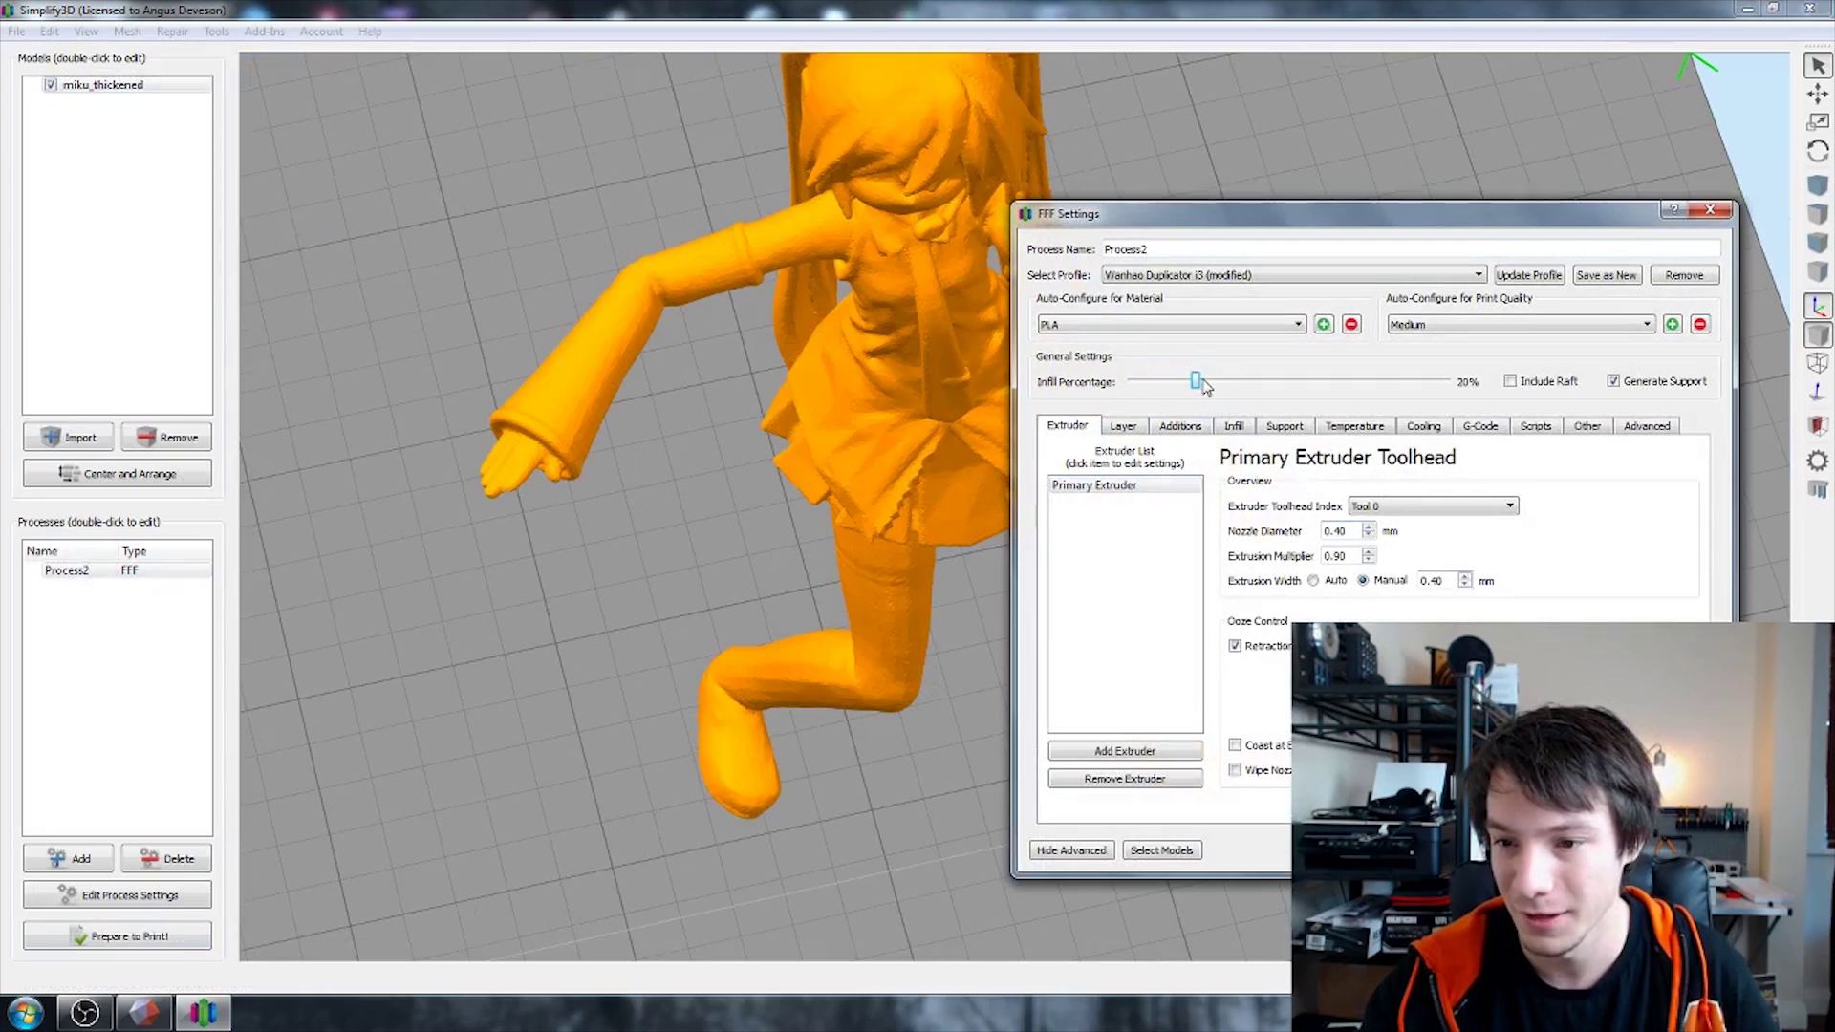
pyautogui.press('Return')
pyautogui.click(93, 937)
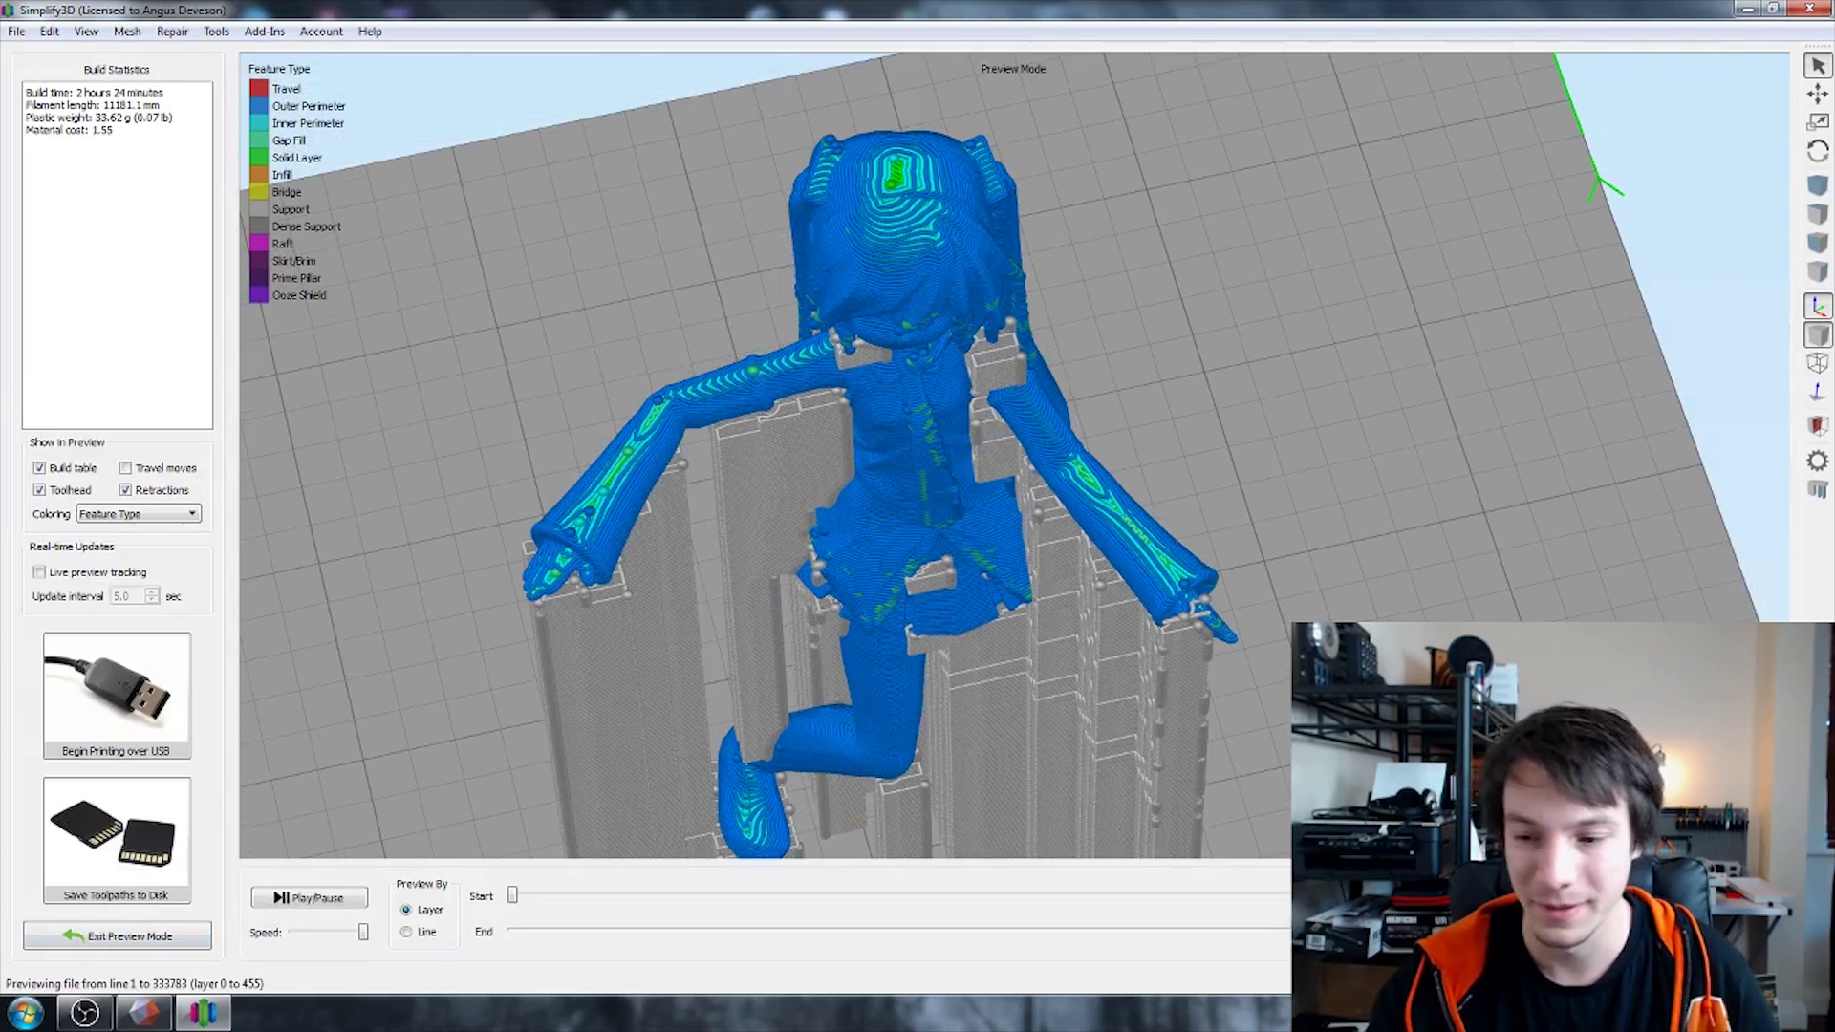
# Examine the complete sliced figure and its support structures from several angles
pyautogui.moveTo(1410, 931); pyautogui.dragTo(1768, 870)
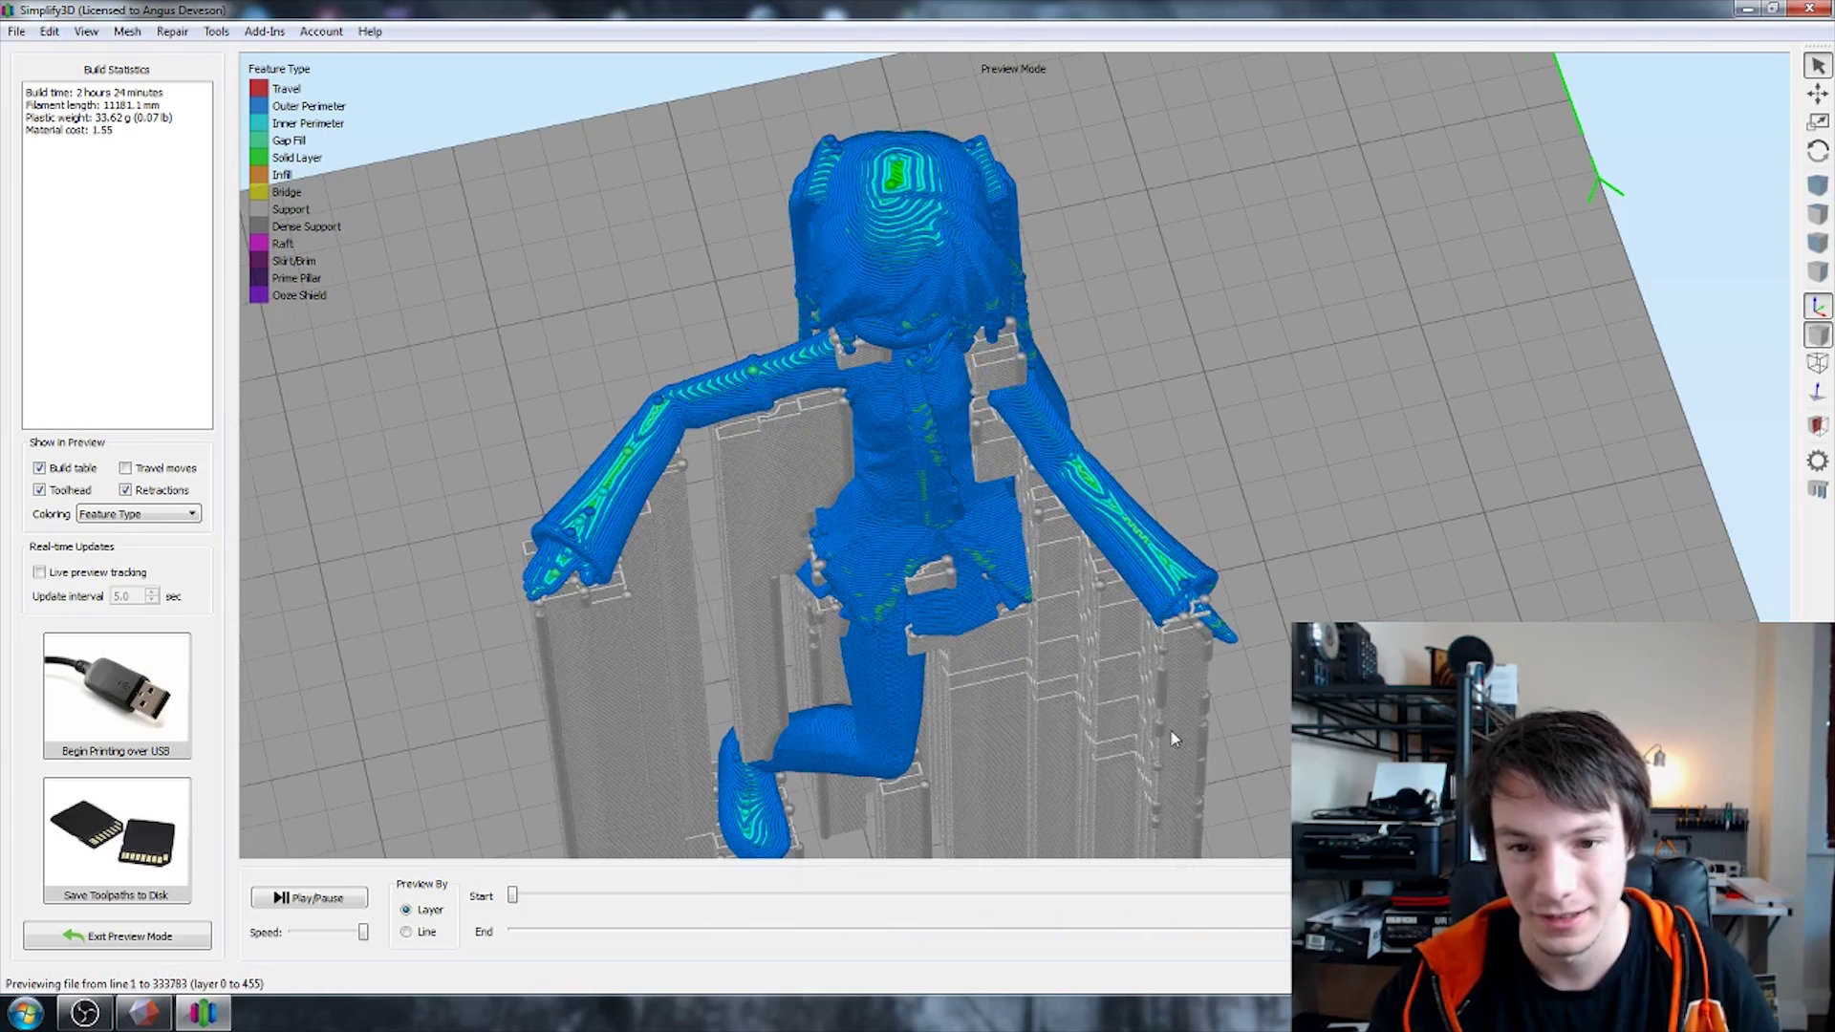
pyautogui.scroll(5, 1161, 514)
pyautogui.scroll(-5, 1162, 514)
pyautogui.moveTo(1078, 581); pyautogui.dragTo(976, 484)
pyautogui.scroll(-2, 982, 506)
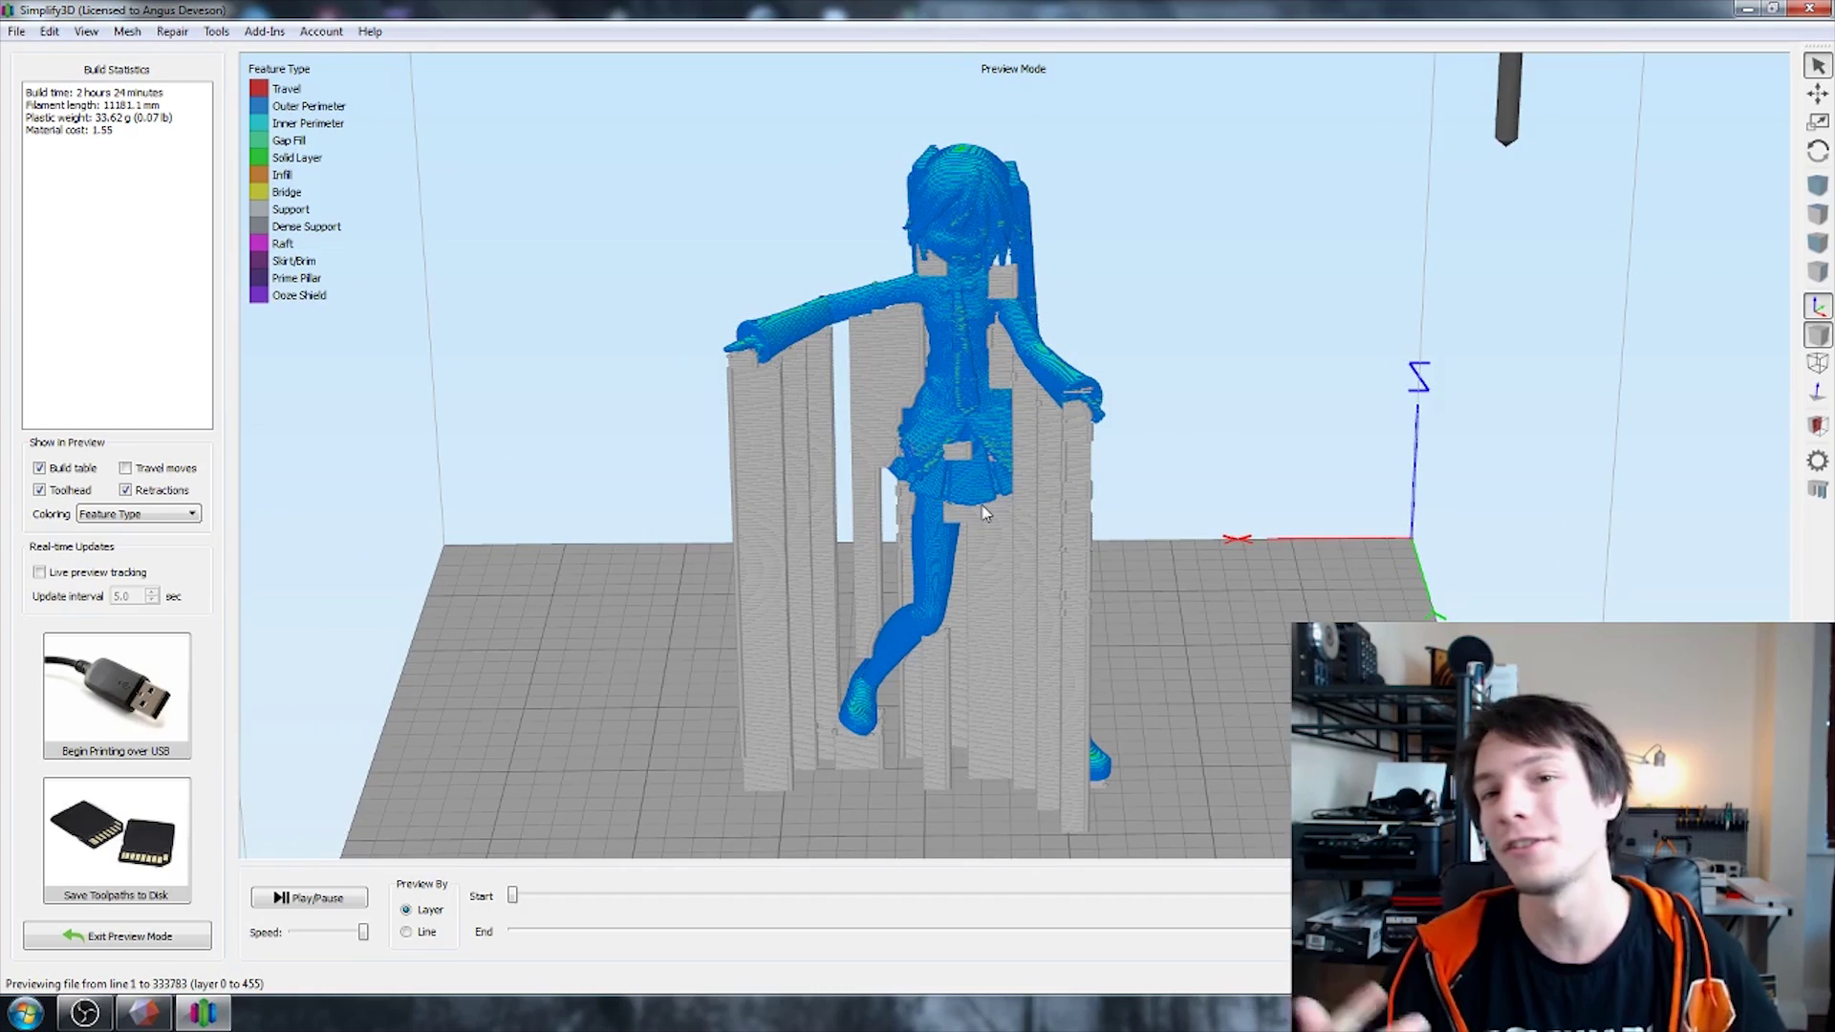
# Switch to Meshmixer and display the wireframe over the Braille dots of the flipped_normals_3D_map_anguzfixed model
pyautogui.click(145, 1013)
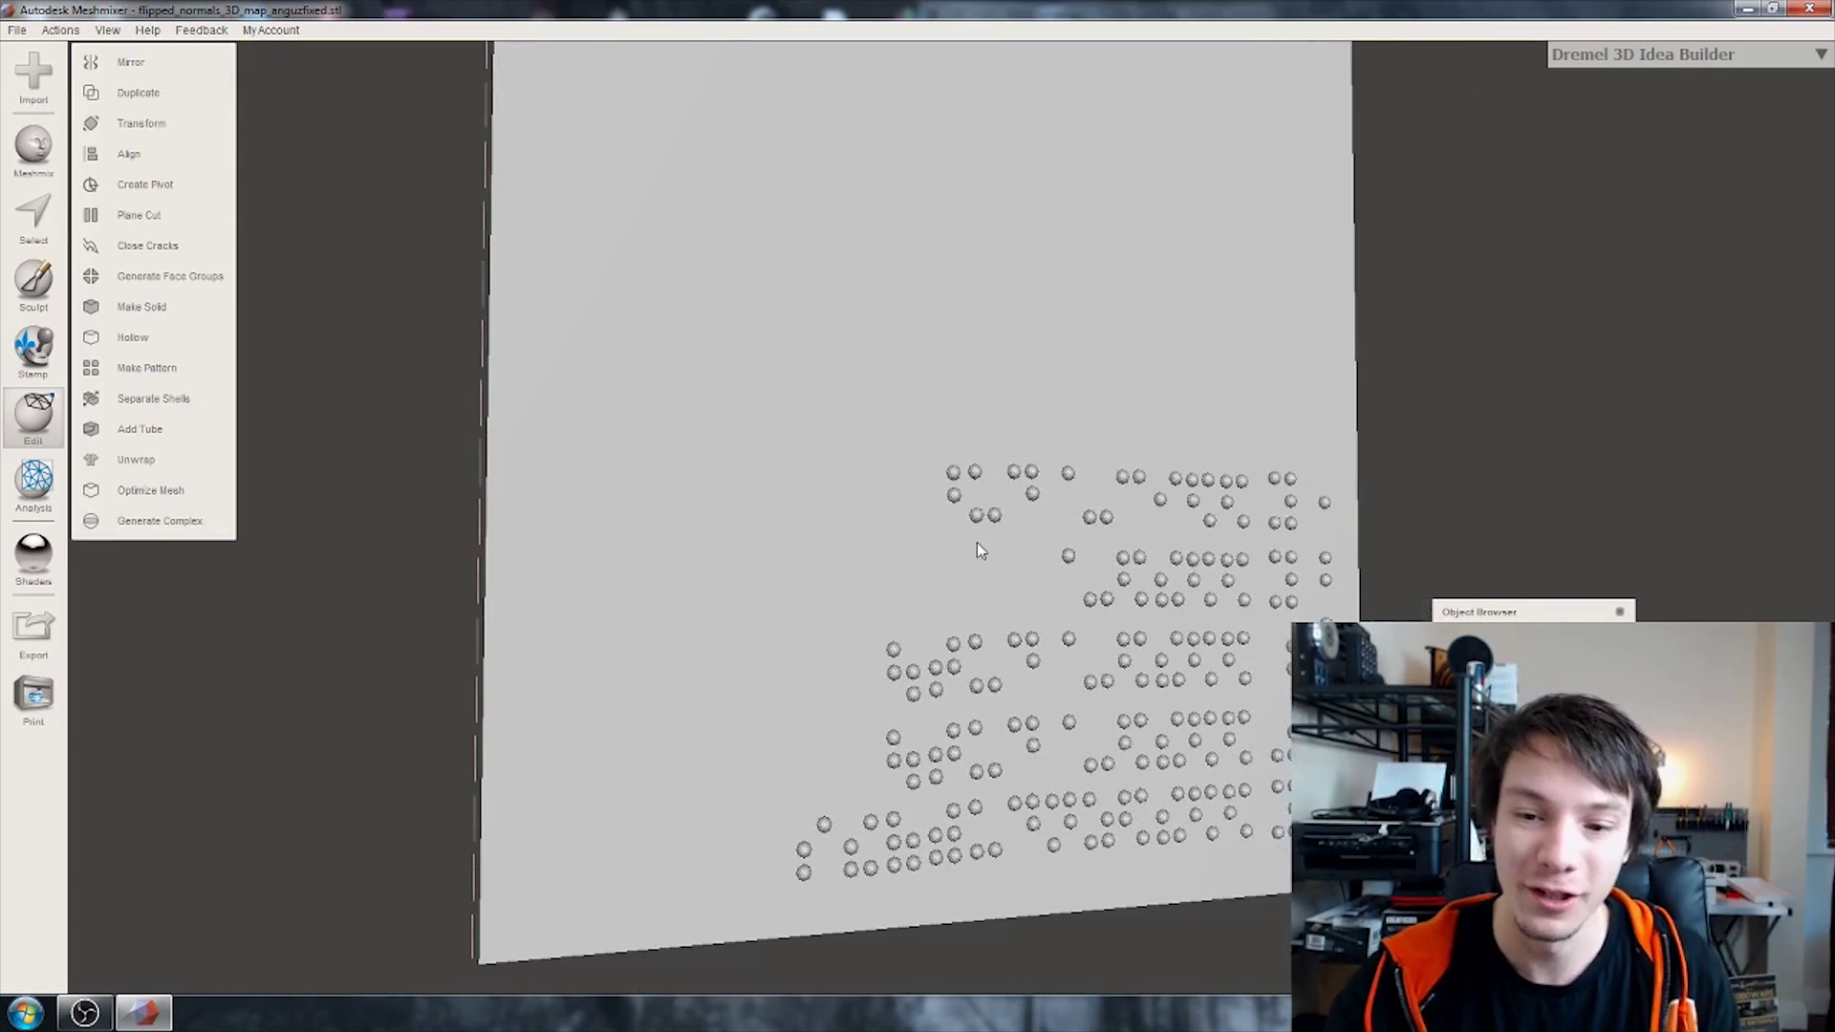
pyautogui.moveTo(977, 551); pyautogui.dragTo(872, 468, button='right')
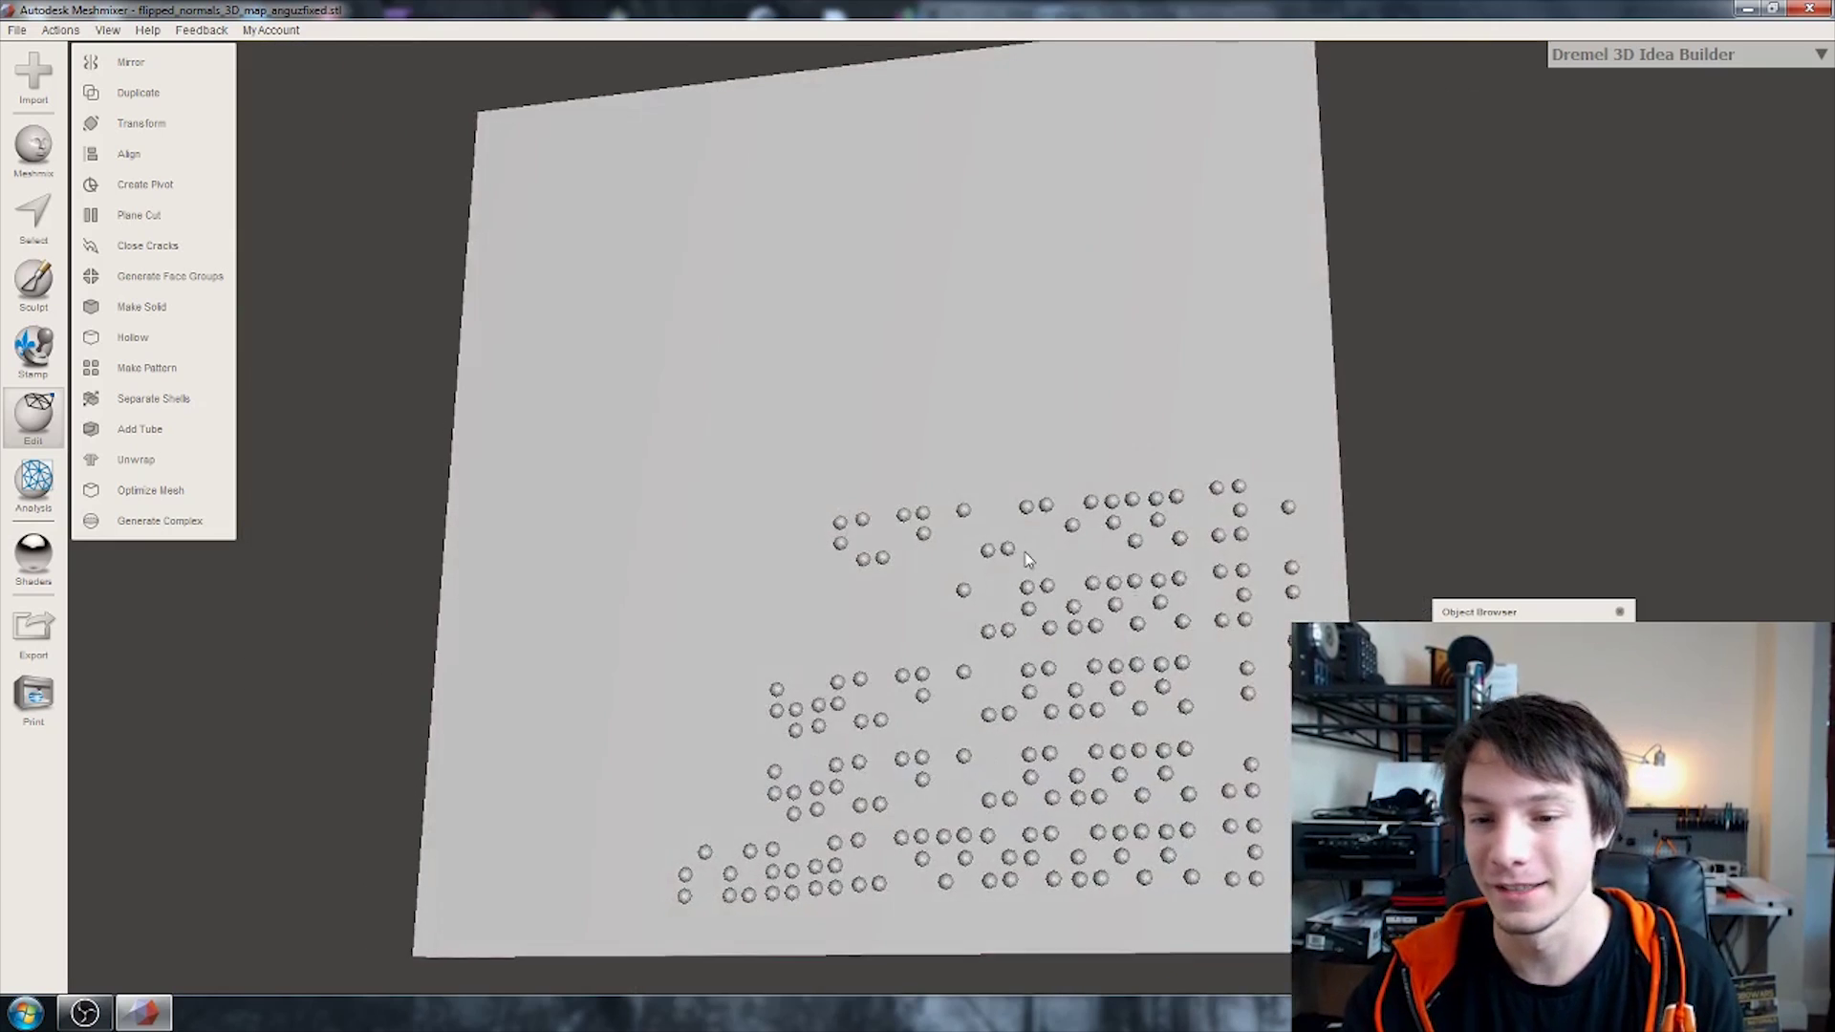
pyautogui.moveTo(1024, 557); pyautogui.dragTo(910, 583, button='right')
pyautogui.press('w')
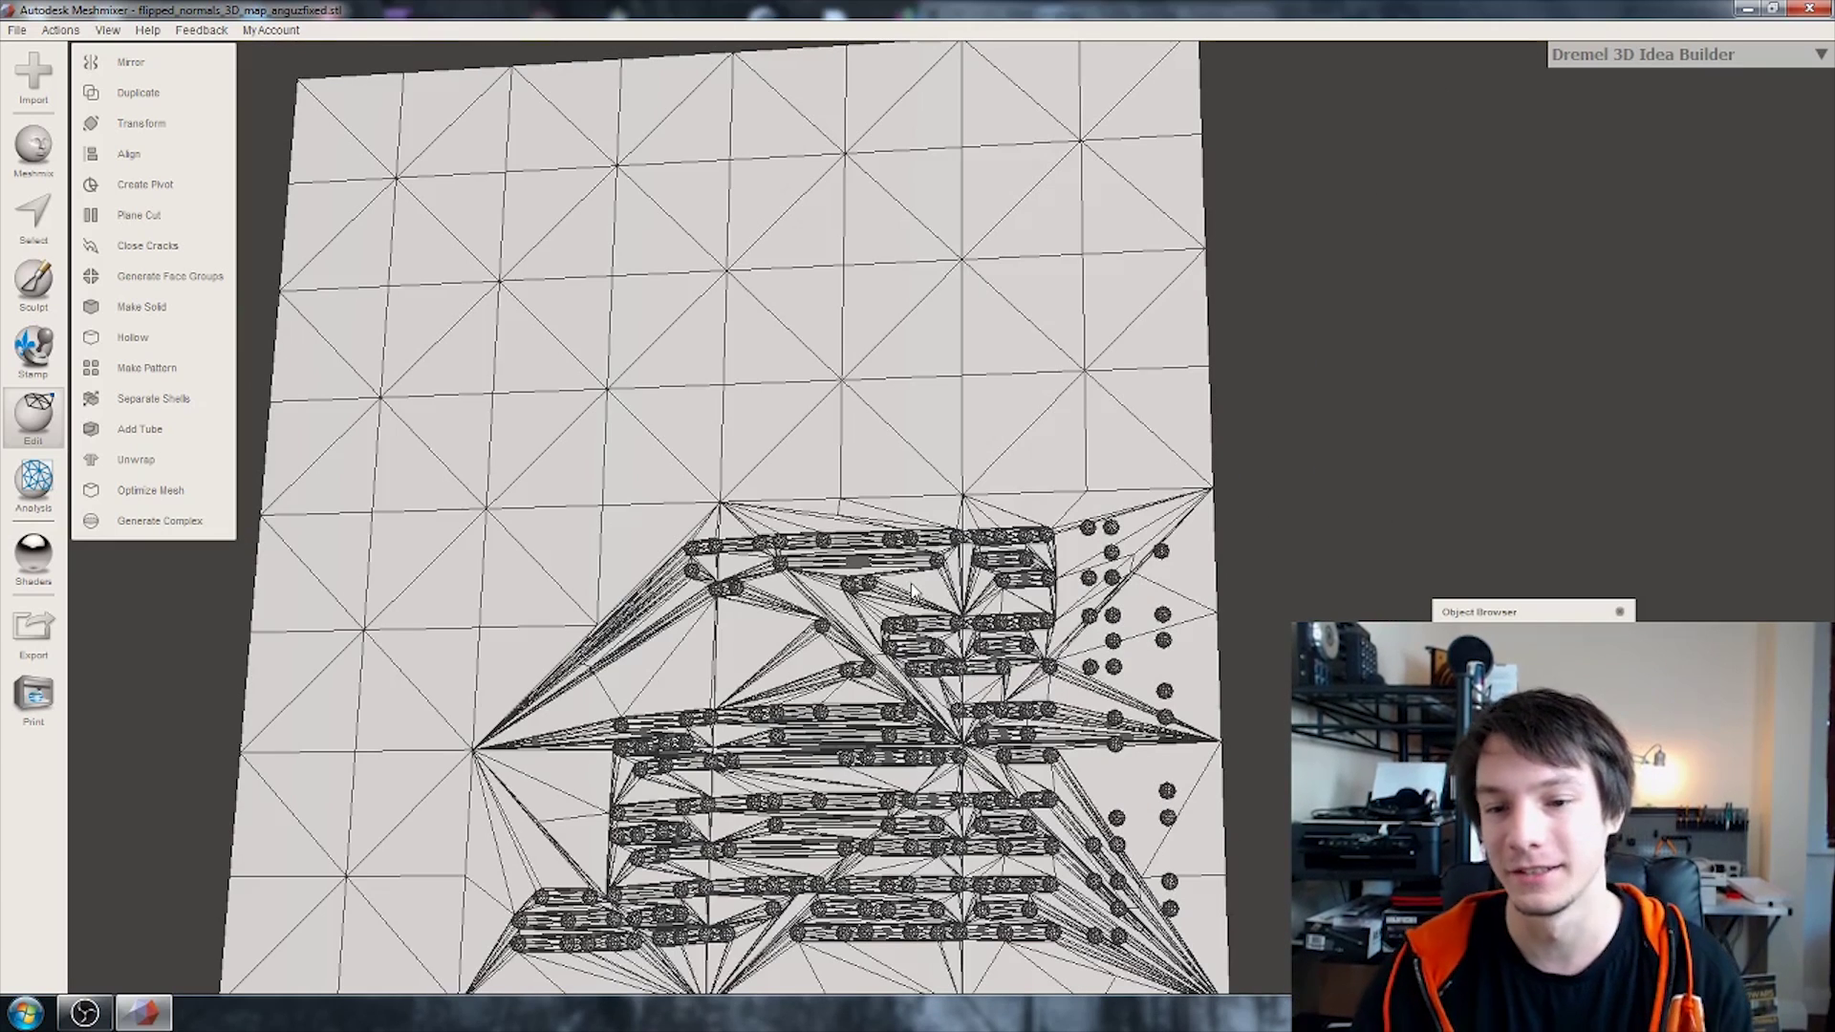
pyautogui.moveTo(1043, 492); pyautogui.dragTo(890, 513, button='right')
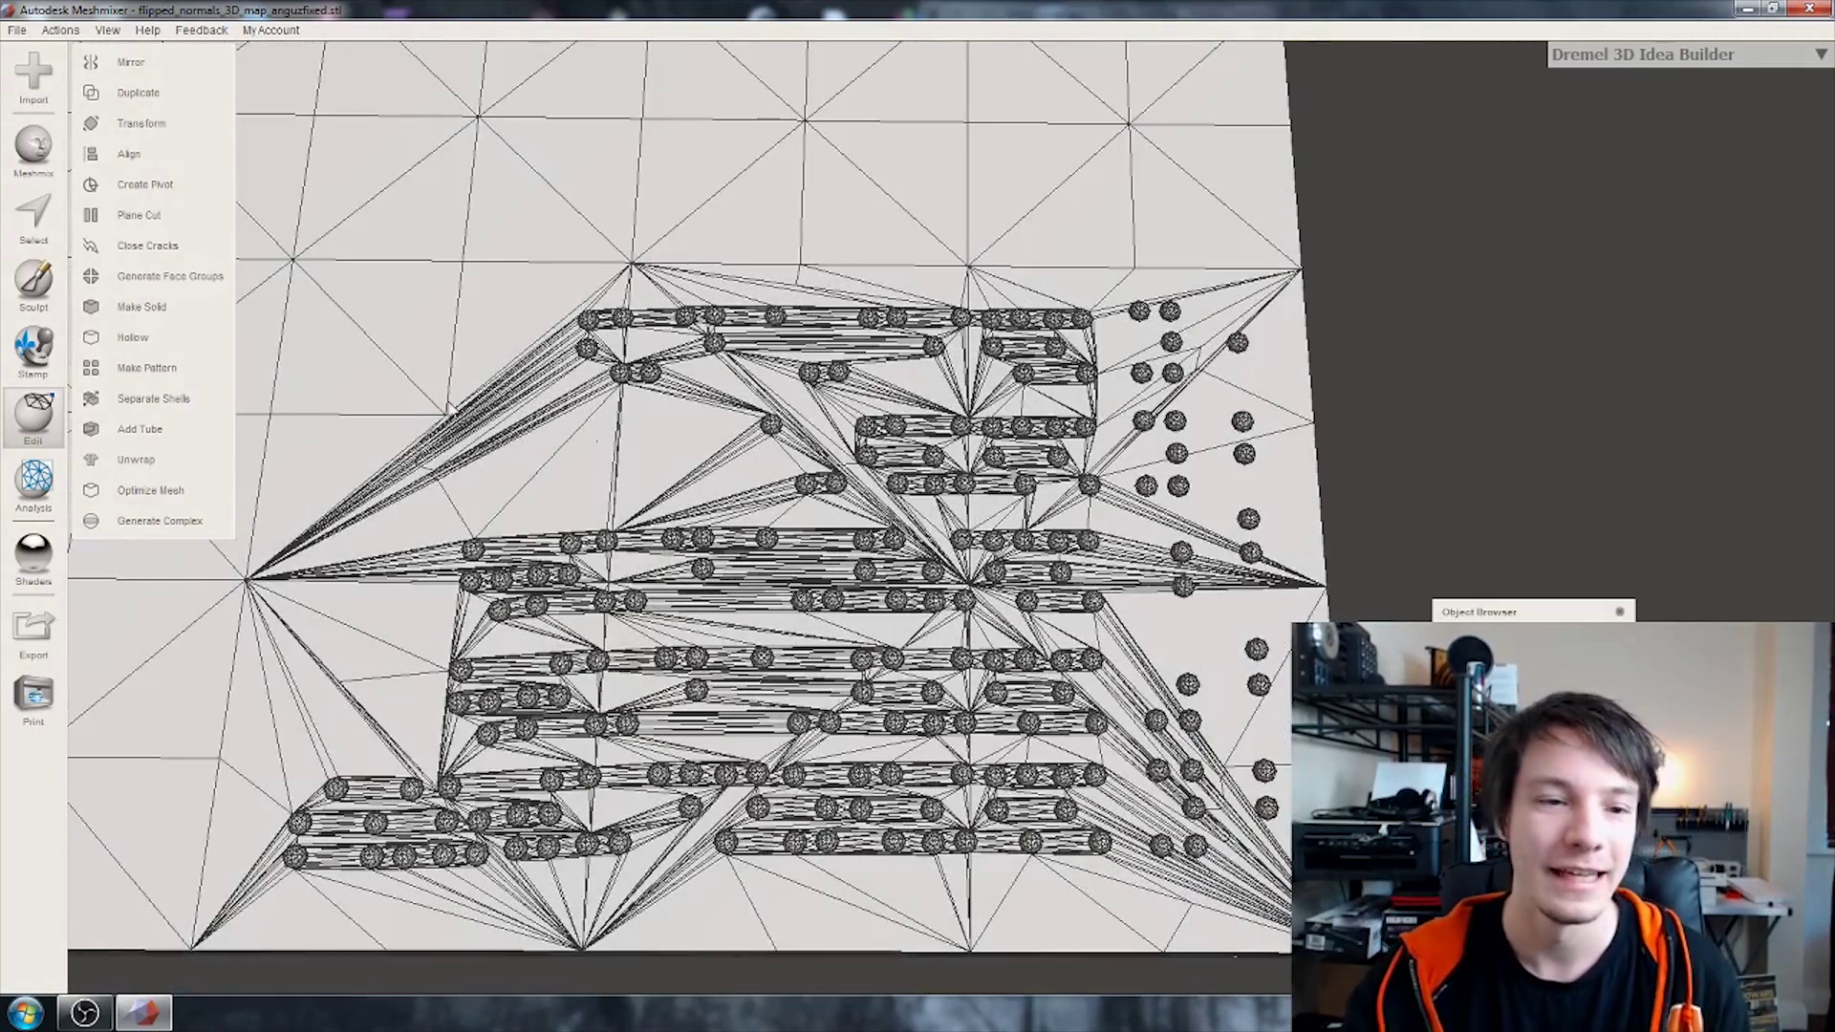
# Separate the map mesh into its individual shells and enlarge the Object Browser to show their full names
pyautogui.click(162, 389)
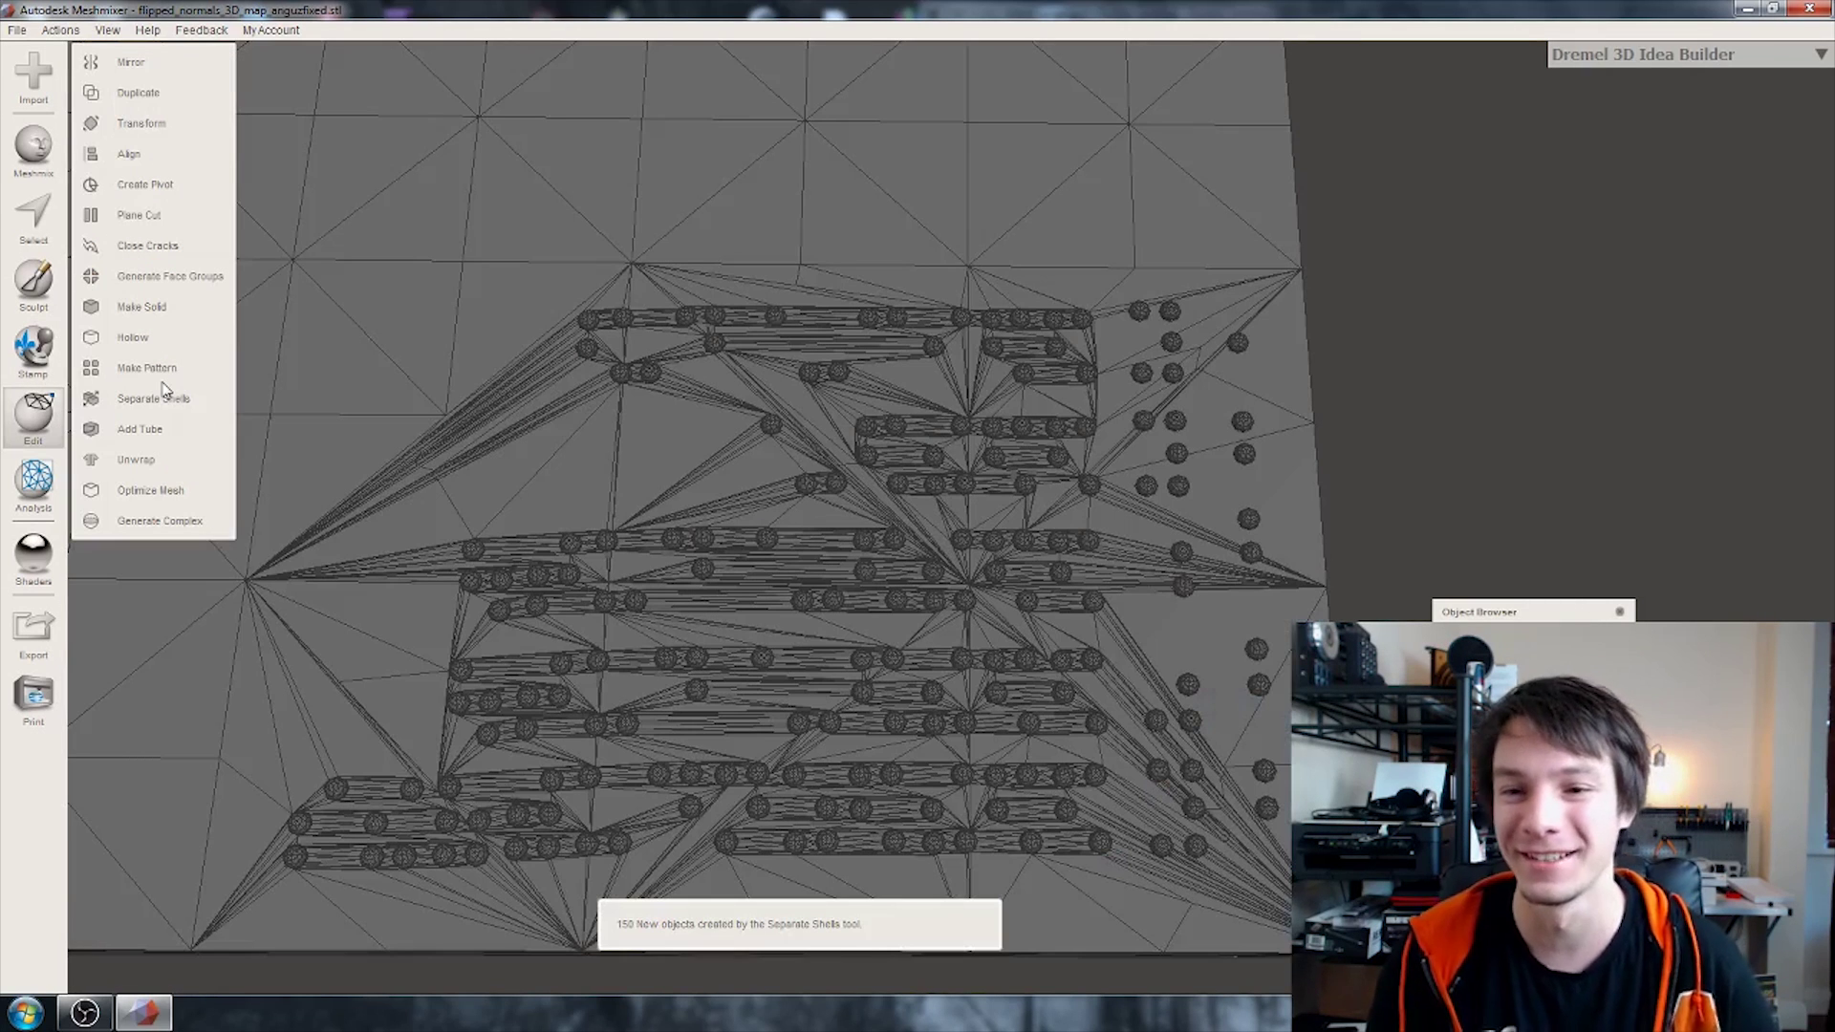
pyautogui.moveTo(610, 256); pyautogui.dragTo(544, 373, button='right')
pyautogui.moveTo(1479, 614); pyautogui.dragTo(1412, 212)
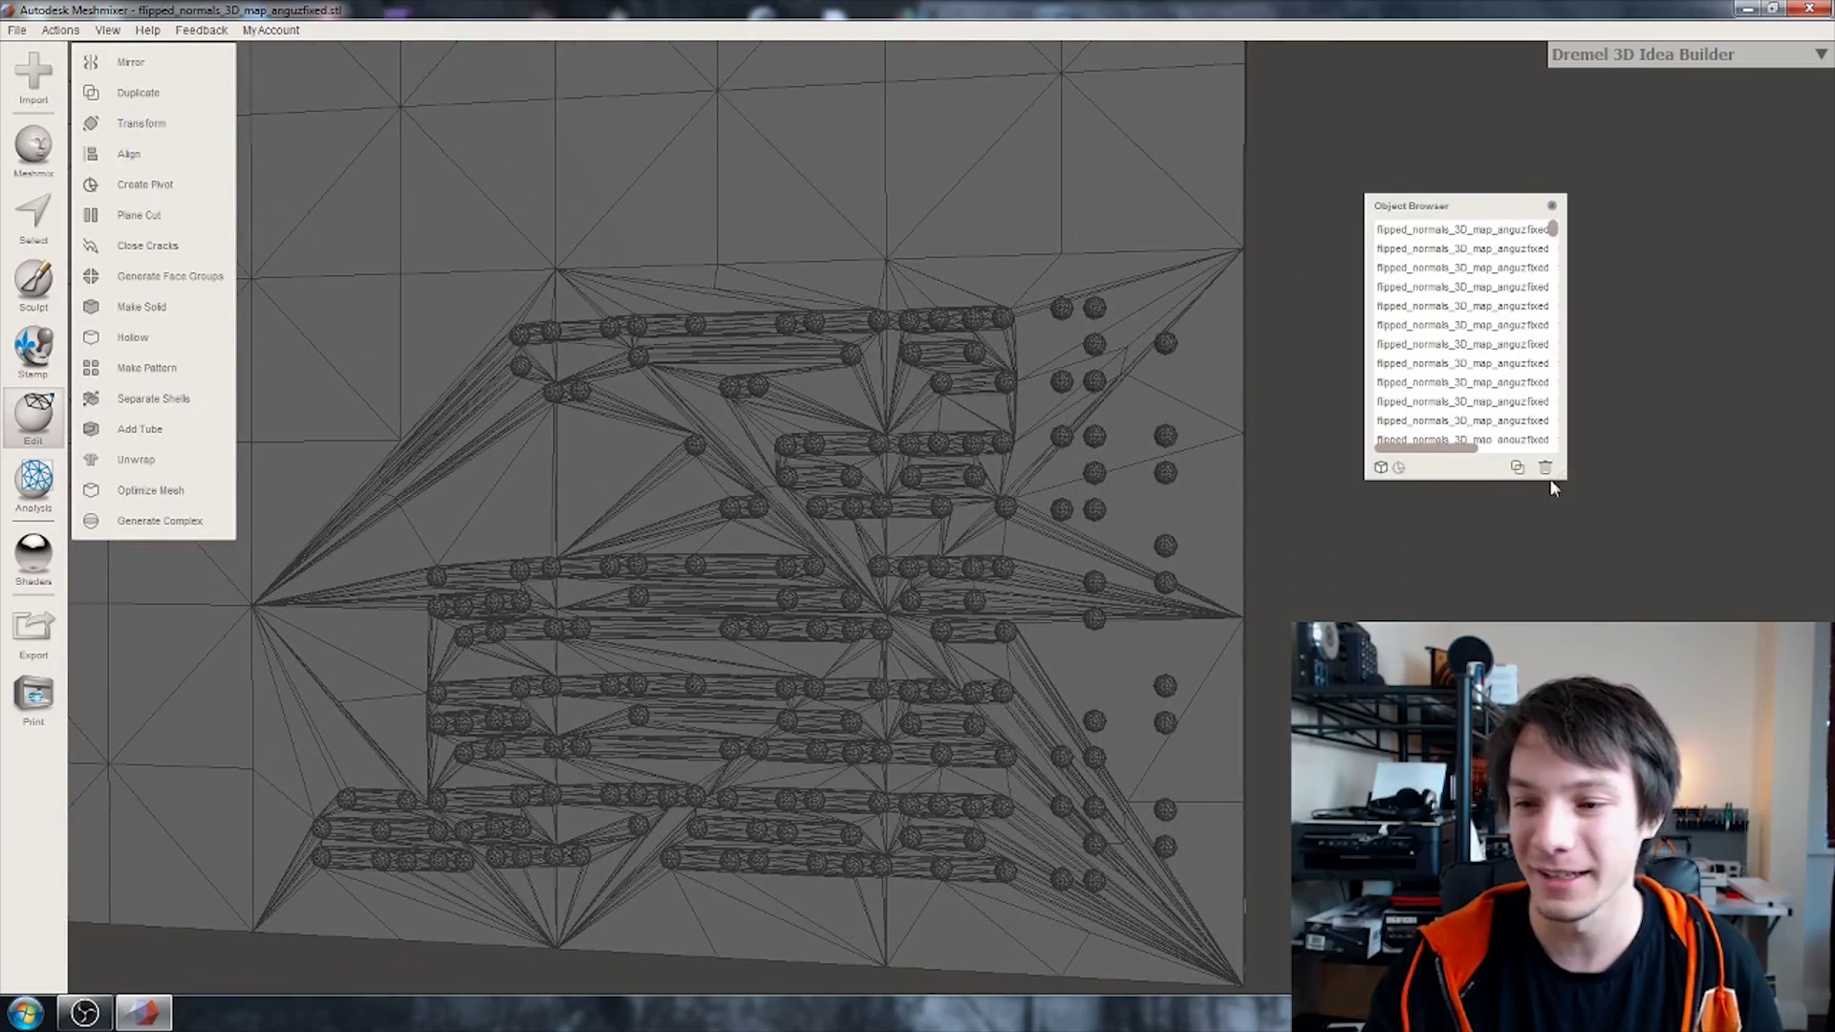
pyautogui.moveTo(1559, 477); pyautogui.dragTo(1695, 623)
# Select a loose dot beside the joined Braille rows and inspect from the side how the dots meet the plate
pyautogui.moveTo(918, 612); pyautogui.dragTo(1069, 479, button='right')
pyautogui.scroll(5, 1070, 479)
pyautogui.moveTo(1070, 479); pyautogui.dragTo(893, 466, button='middle')
pyautogui.click(753, 233)
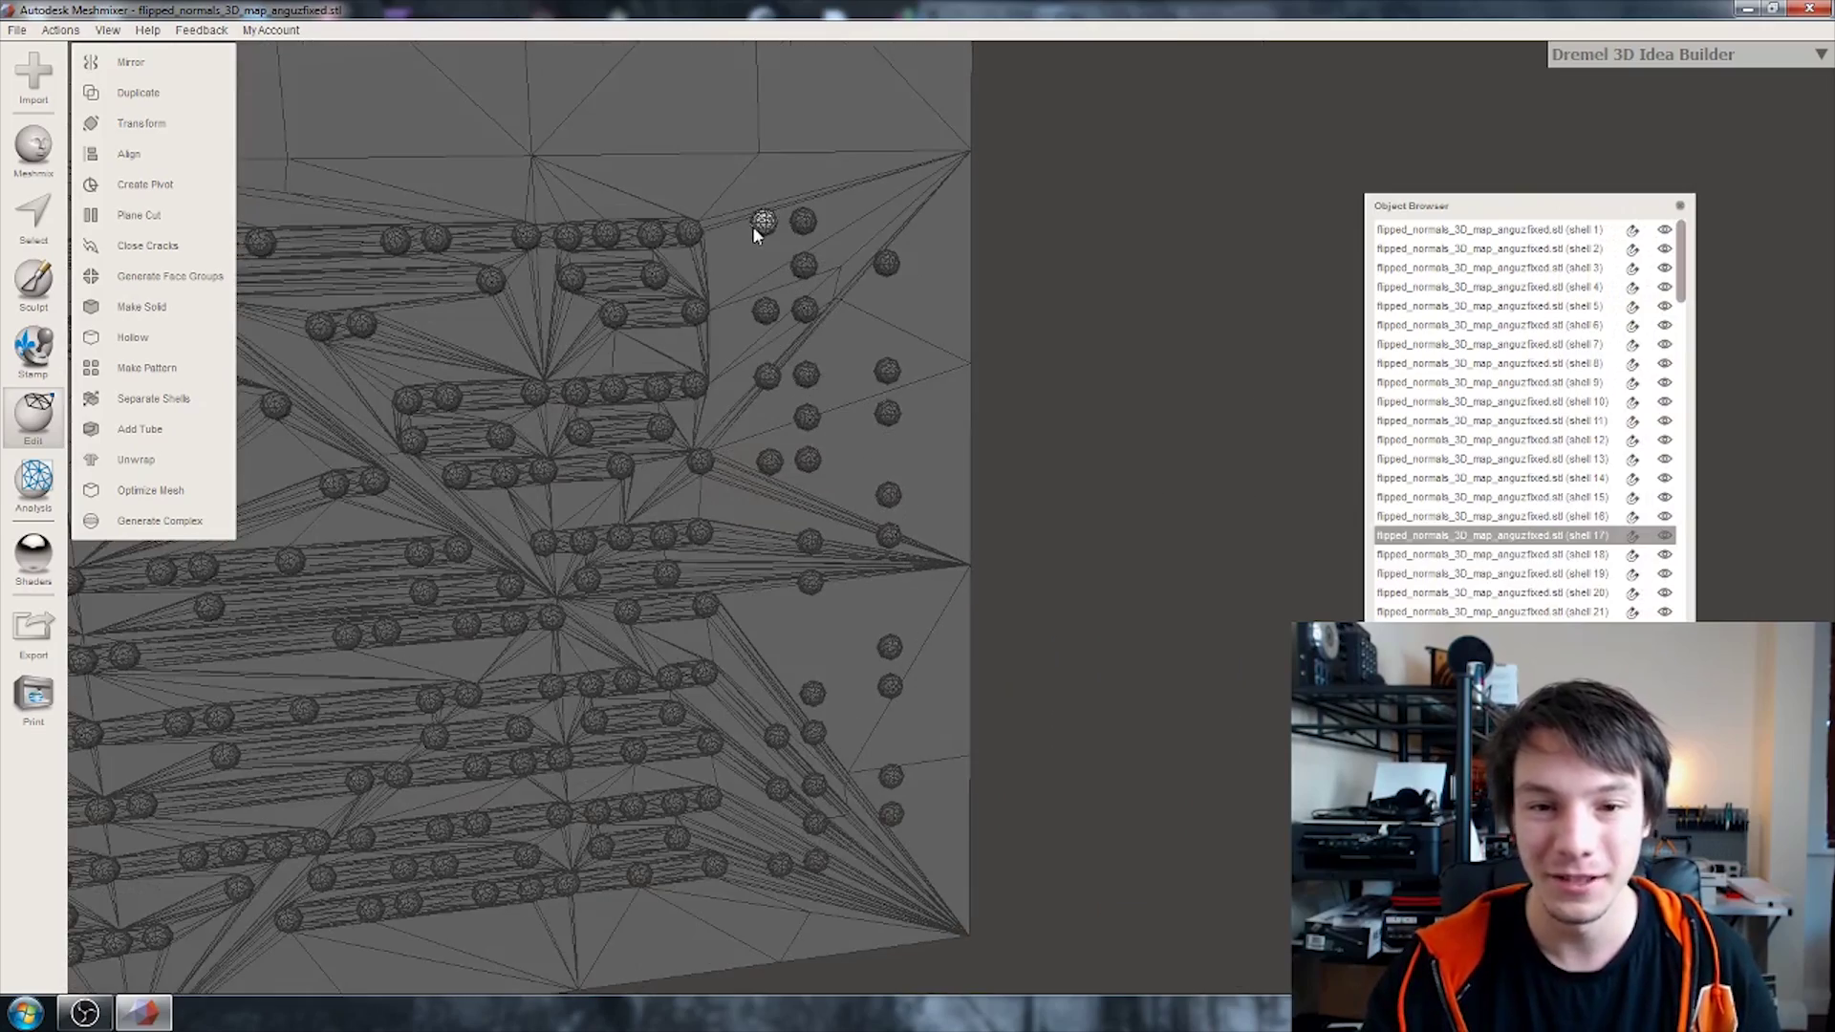
pyautogui.click(753, 237)
pyautogui.moveTo(779, 256); pyautogui.dragTo(709, 428, button='right')
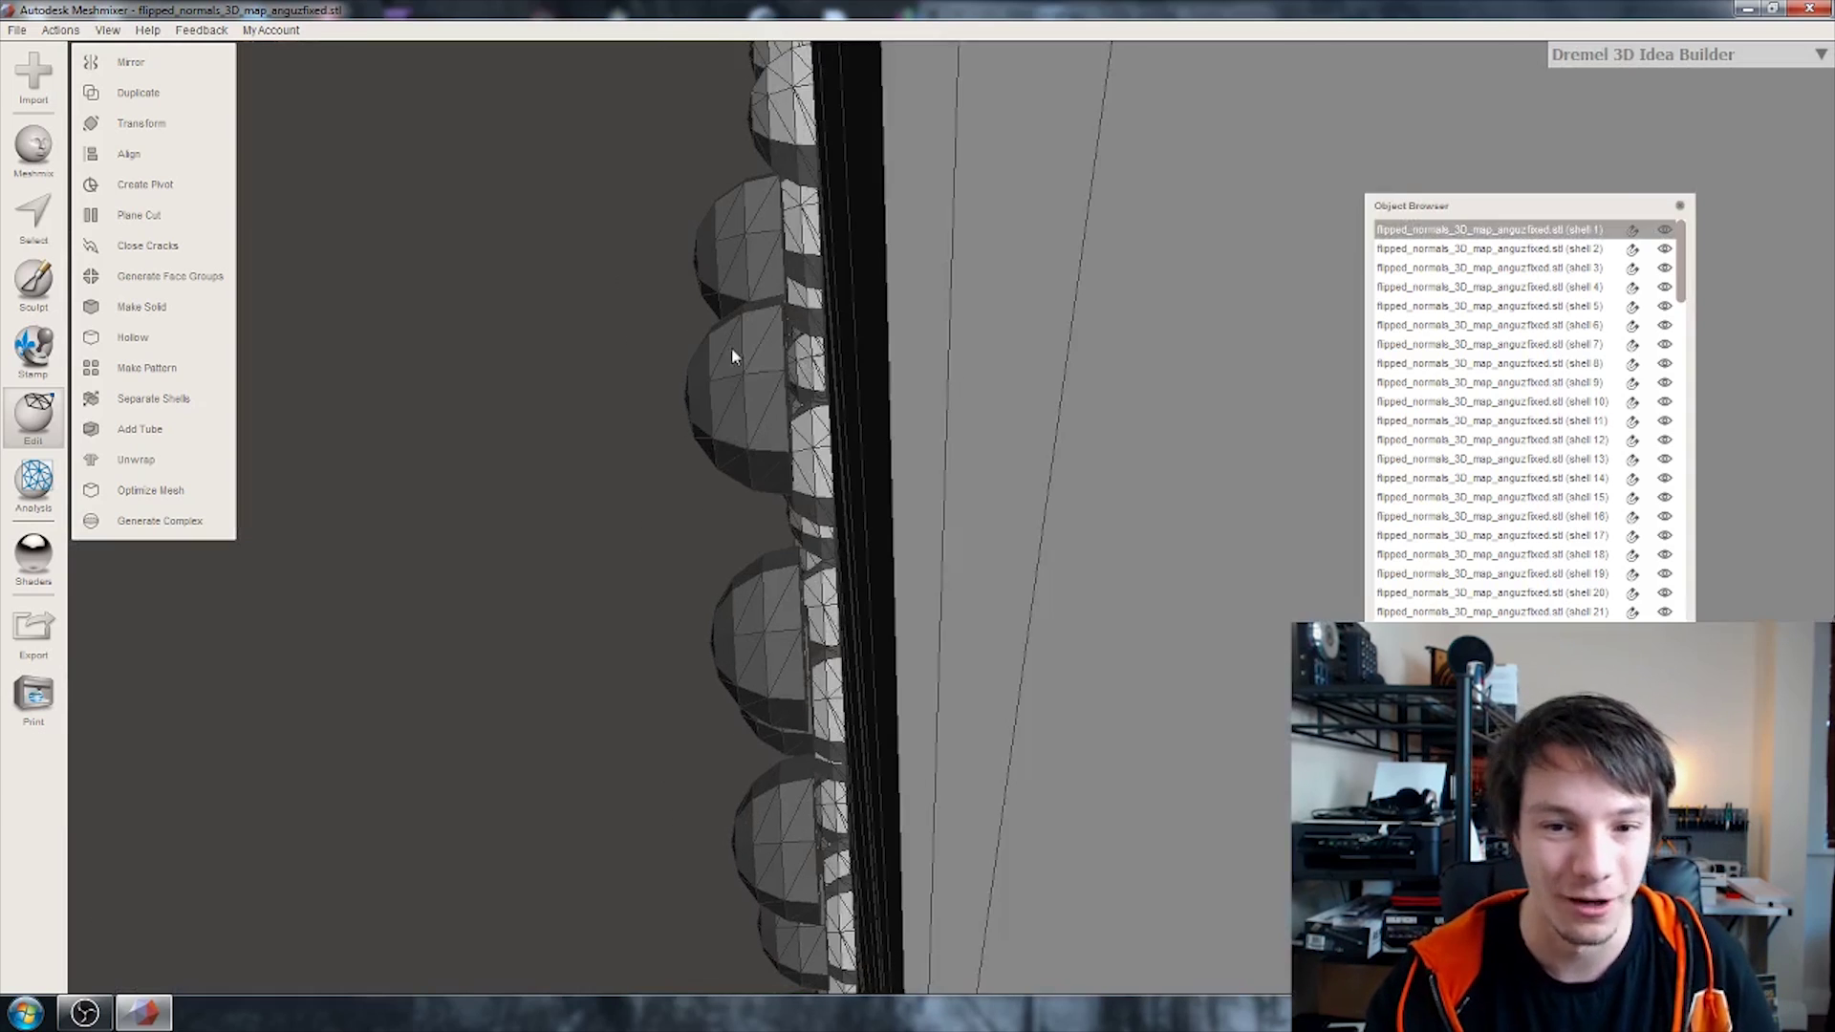
pyautogui.moveTo(733, 352); pyautogui.dragTo(897, 356, button='right')
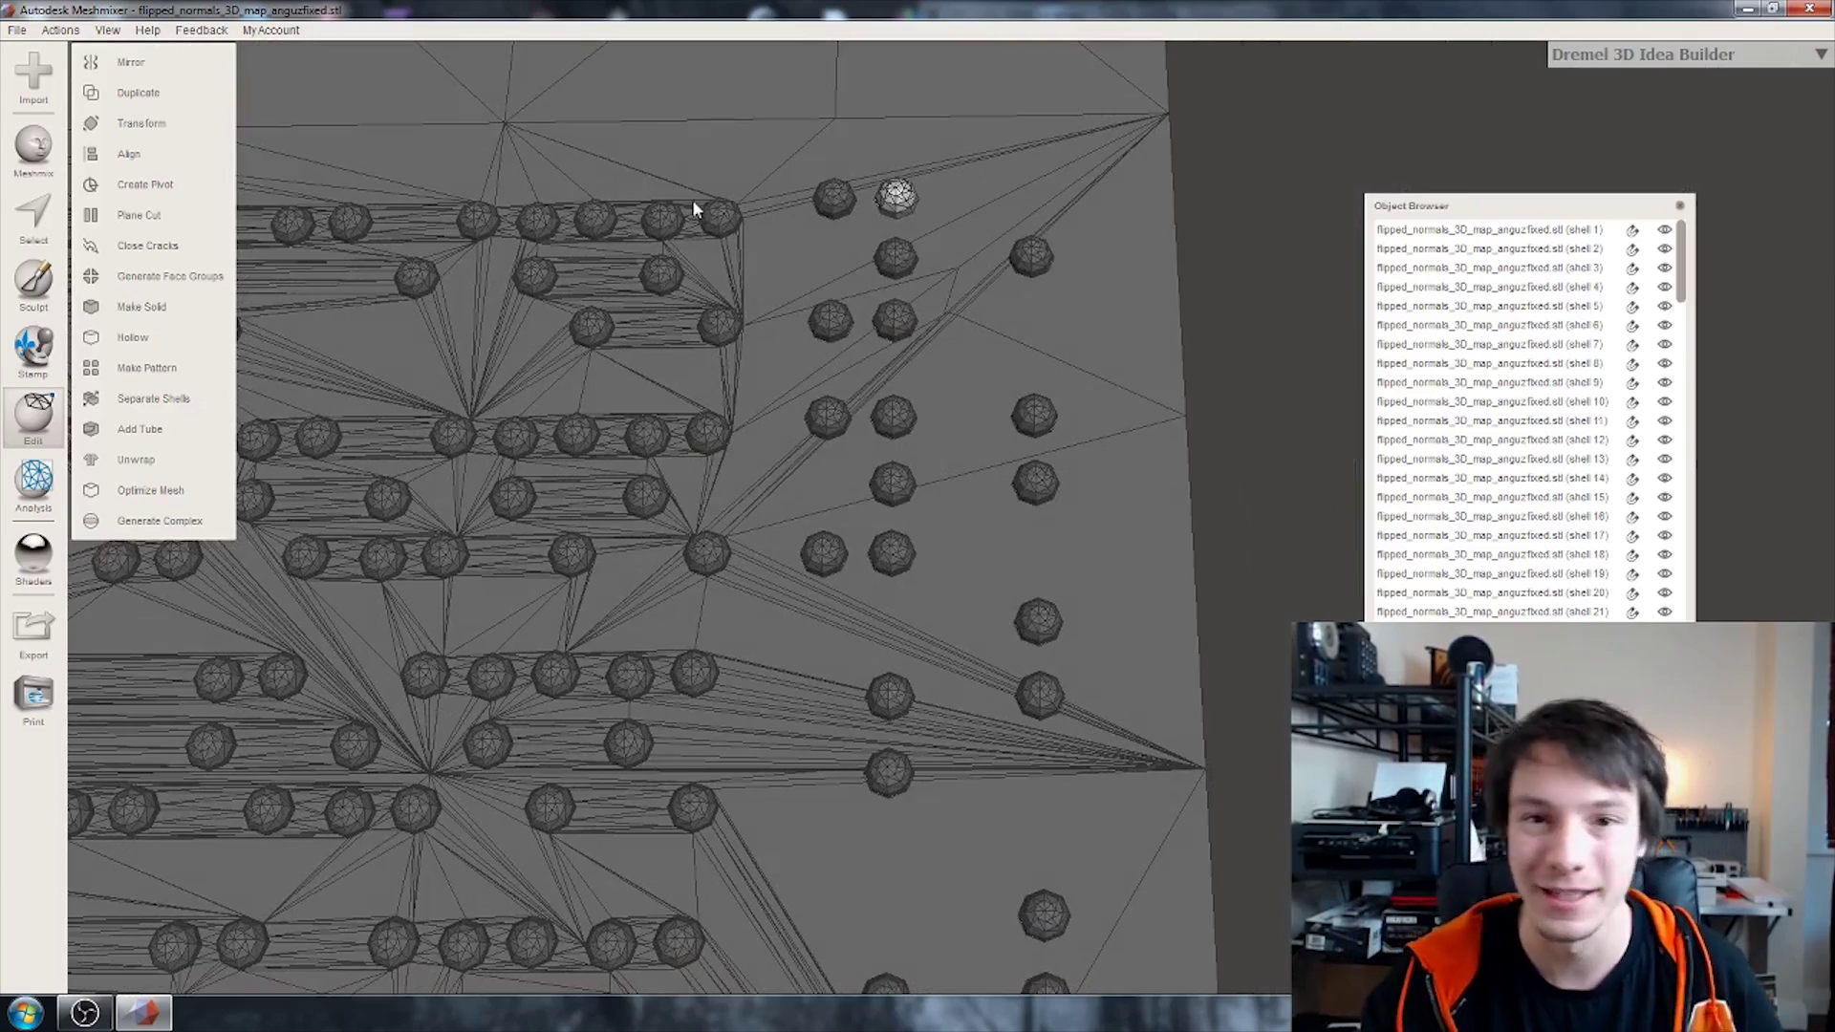
# Examine the uppermost pair of loose dots face-on and select the inner one, shell 17
pyautogui.moveTo(677, 294); pyautogui.dragTo(879, 249, button='right')
pyautogui.moveTo(880, 249); pyautogui.dragTo(857, 331, button='middle')
pyautogui.scroll(2, 856, 331)
pyautogui.moveTo(856, 330); pyautogui.dragTo(849, 319, button='right')
pyautogui.scroll(2, 848, 319)
pyautogui.moveTo(849, 319); pyautogui.dragTo(787, 354, button='middle')
pyautogui.moveTo(788, 356); pyautogui.dragTo(746, 277, button='right')
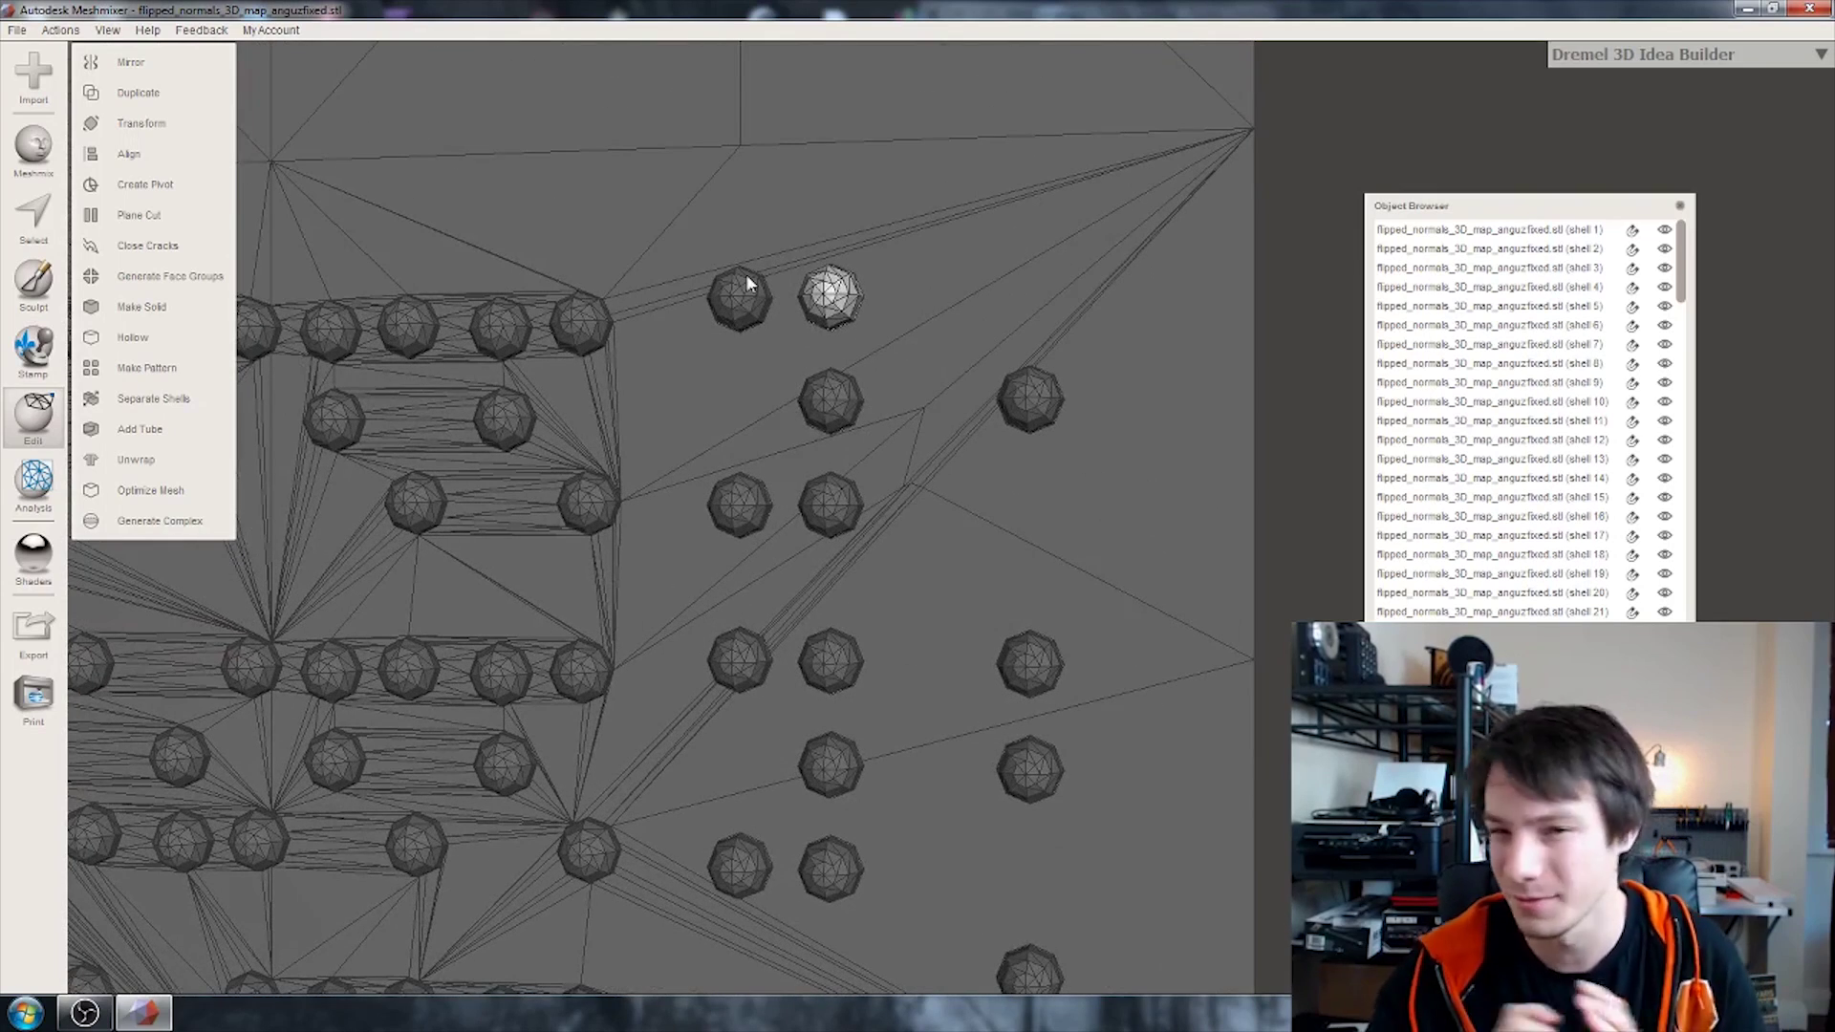
pyautogui.click(728, 325)
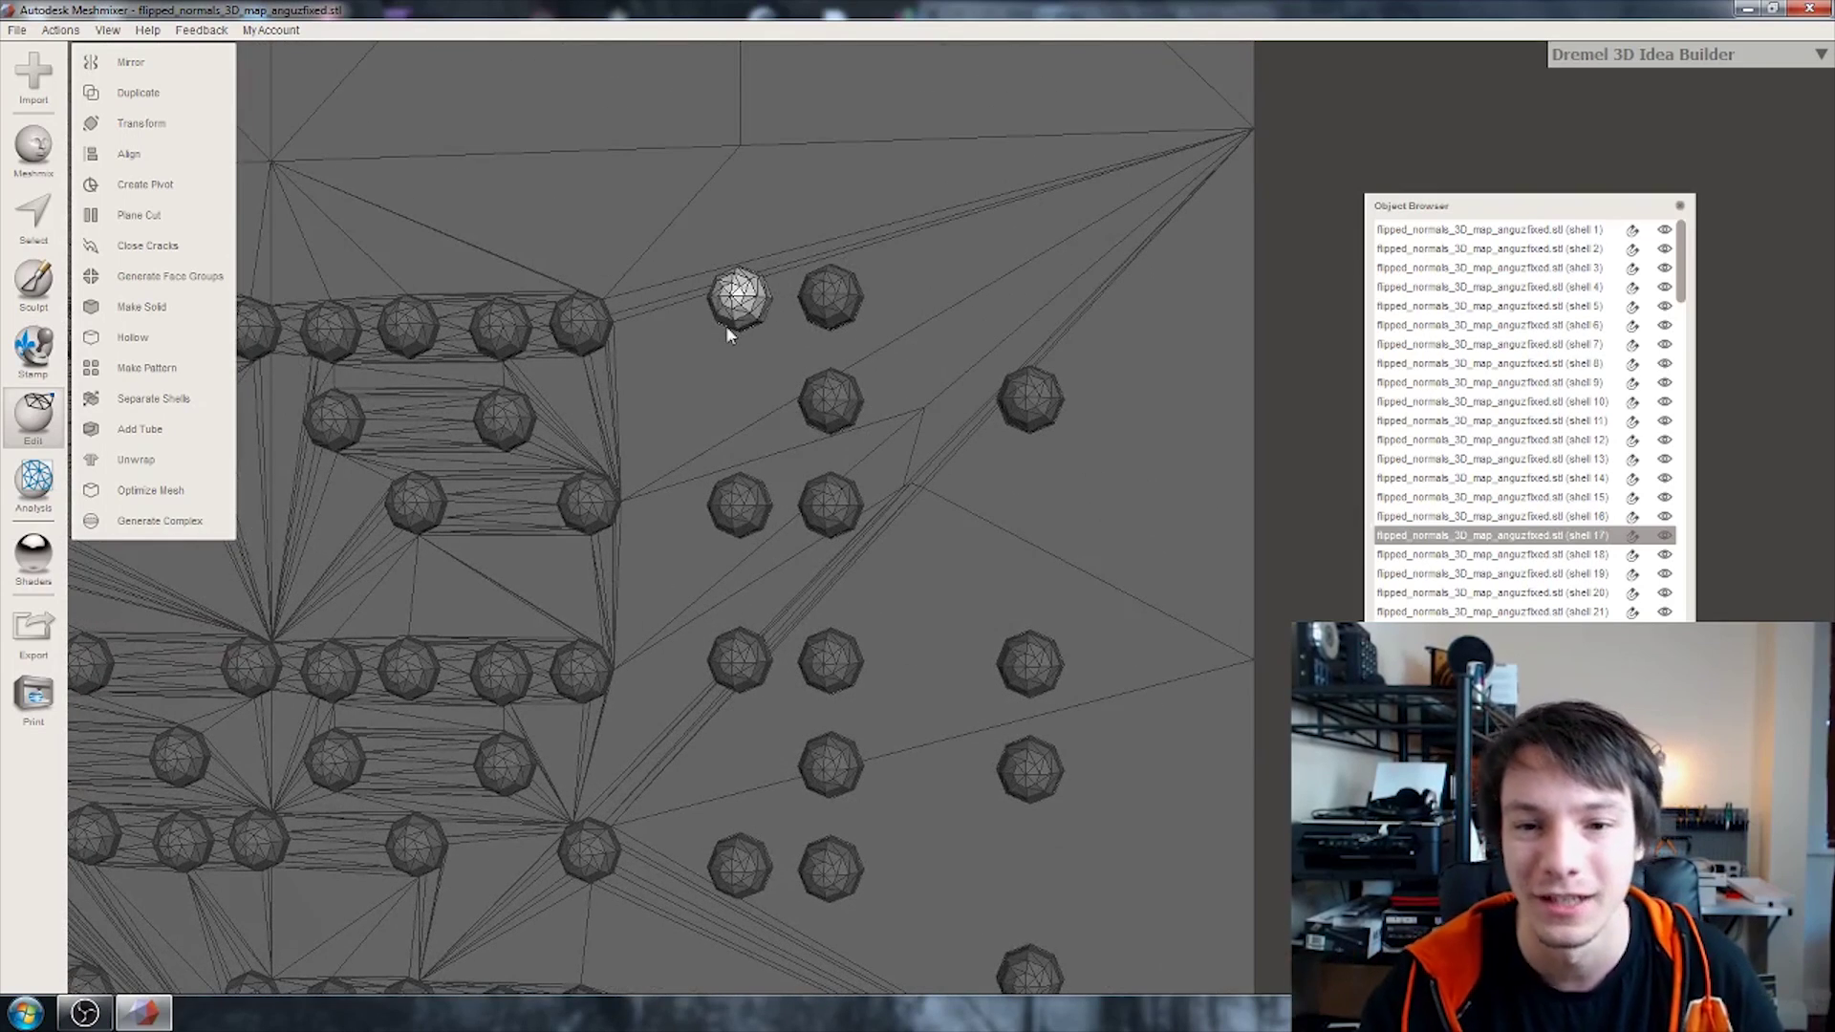
# Hide shells 1 and 3 and combine the loose Braille dots' shells, starting from shell 4, into one object
pyautogui.scroll(-2, 685, 309)
pyautogui.moveTo(685, 310); pyautogui.dragTo(754, 504, button='right')
pyautogui.scroll(-1, 791, 440)
pyautogui.click(848, 342)
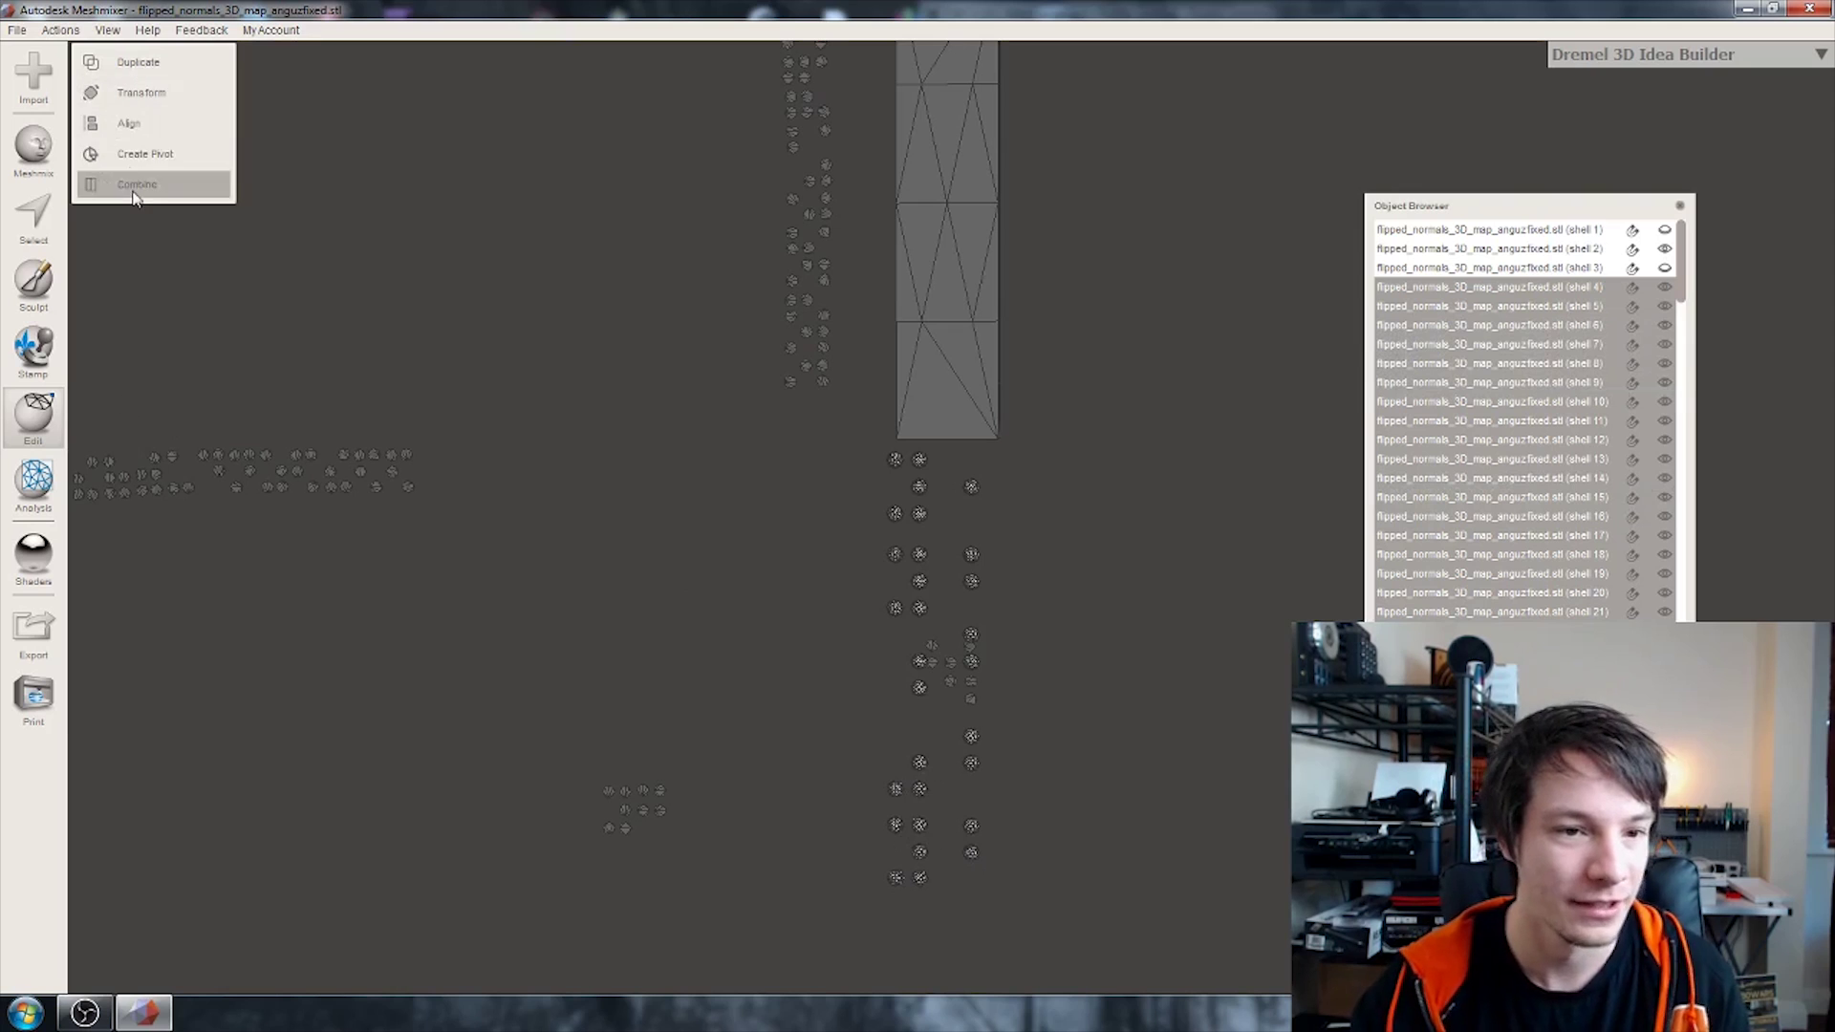
pyautogui.click(135, 190)
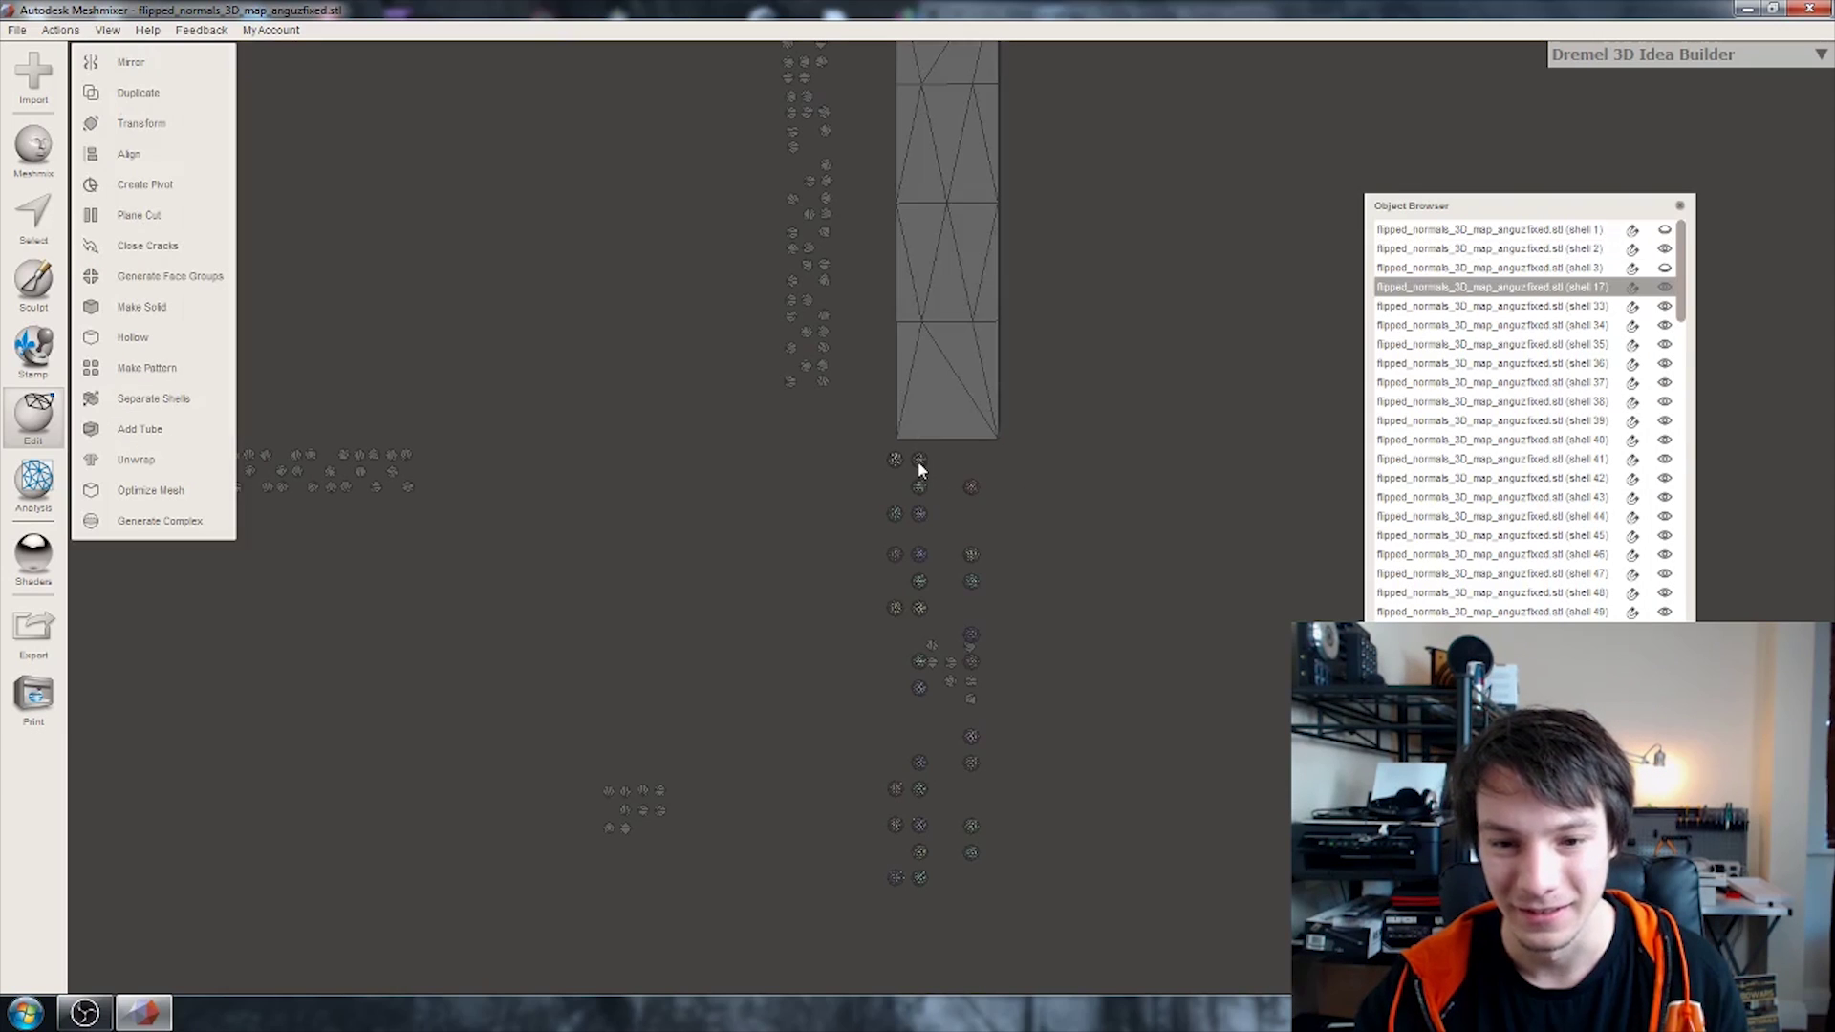
# Show shell 1 again and view the combined dots against the plate at an oblique angle
pyautogui.click(1664, 232)
pyautogui.moveTo(1121, 514); pyautogui.dragTo(887, 485, button='right')
pyautogui.scroll(3, 946, 513)
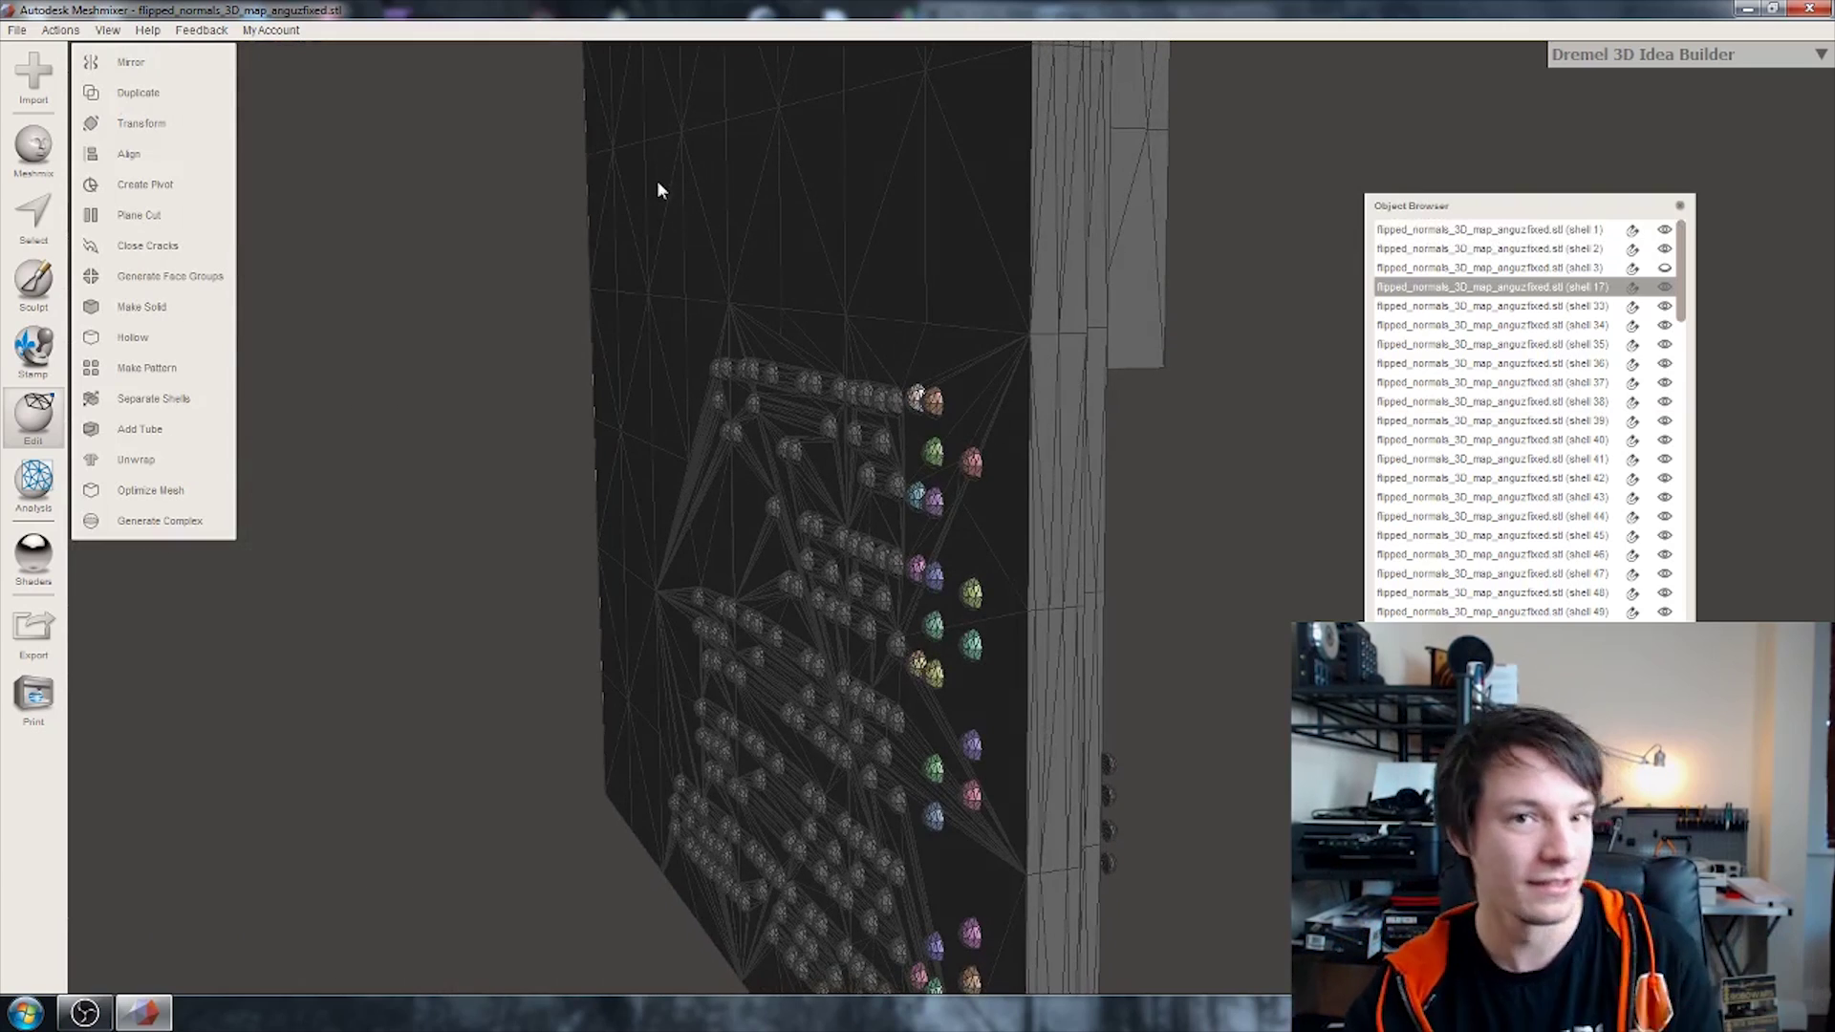
pyautogui.moveTo(614, 311); pyautogui.dragTo(834, 387, button='right')
# Translate the combined dots about -1.2 mm in Z so they sink into the plate, and accept the transform
pyautogui.click(181, 124)
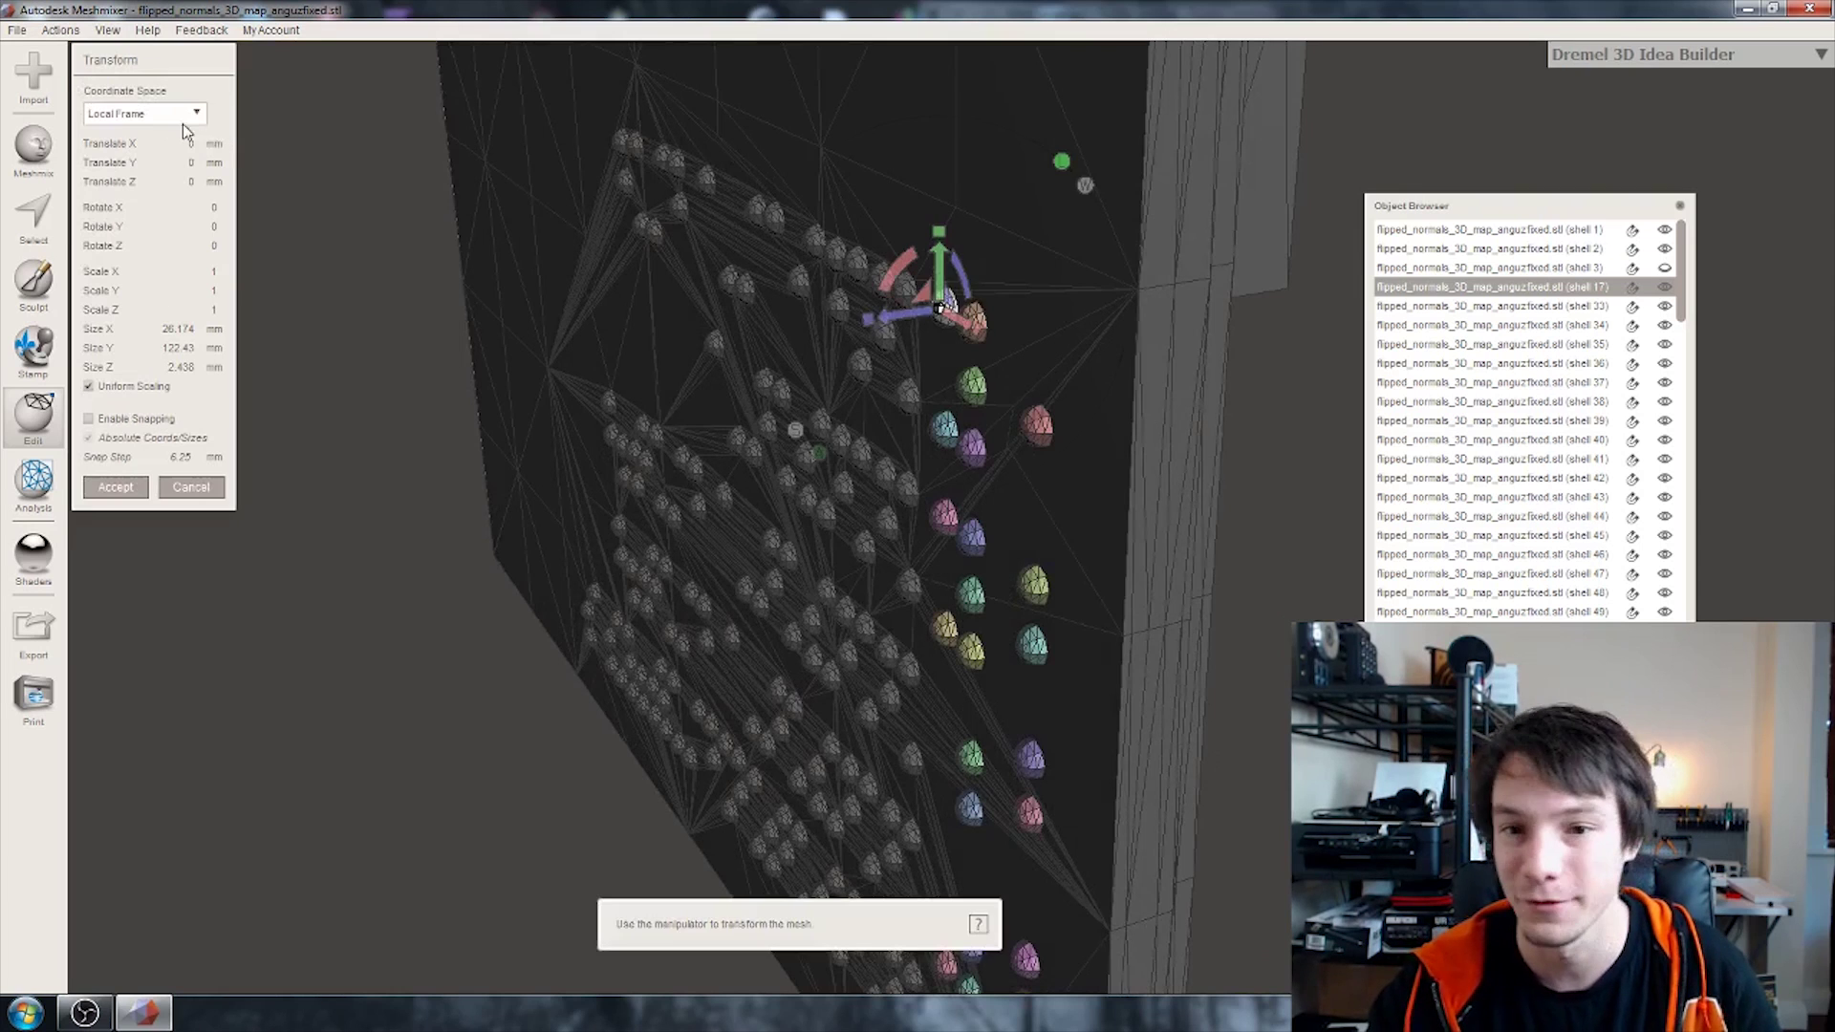
pyautogui.moveTo(865, 287); pyautogui.dragTo(867, 319, button='right')
pyautogui.moveTo(910, 313); pyautogui.dragTo(923, 313)
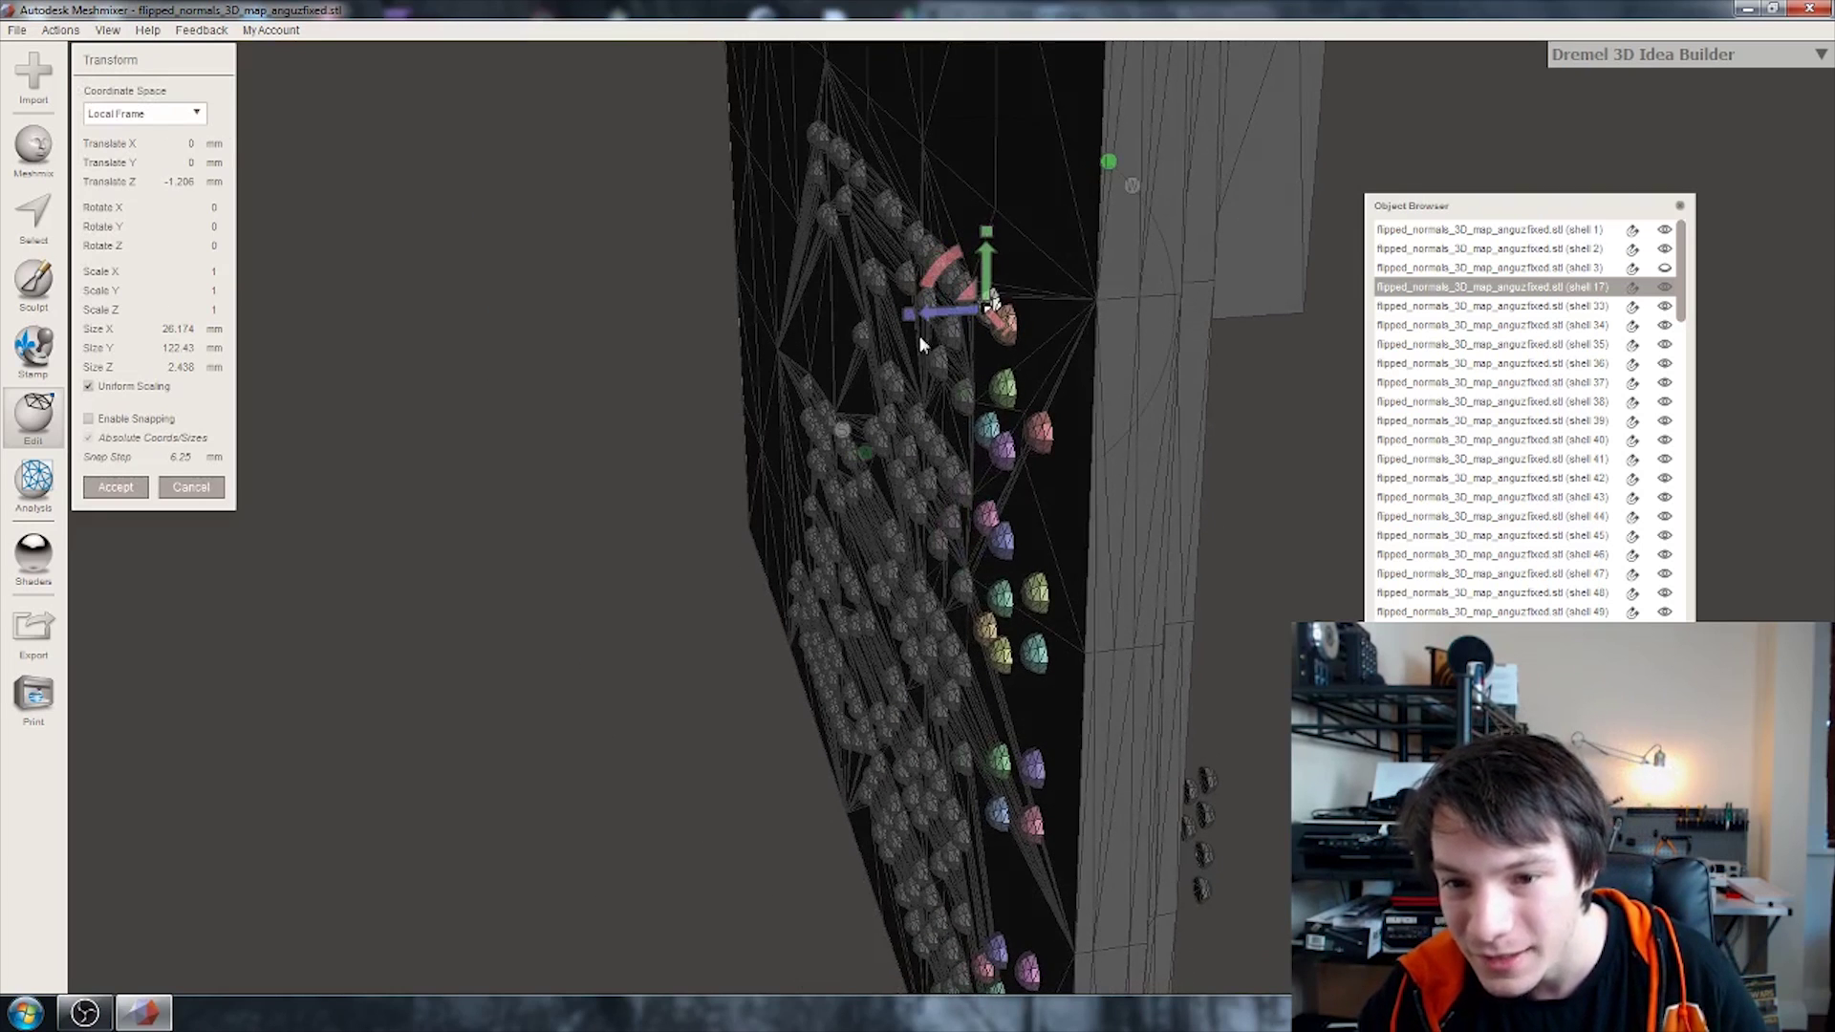
pyautogui.moveTo(909, 360); pyautogui.dragTo(1070, 482, button='right')
pyautogui.scroll(5, 1069, 483)
pyautogui.moveTo(955, 254); pyautogui.dragTo(774, 311, button='middle')
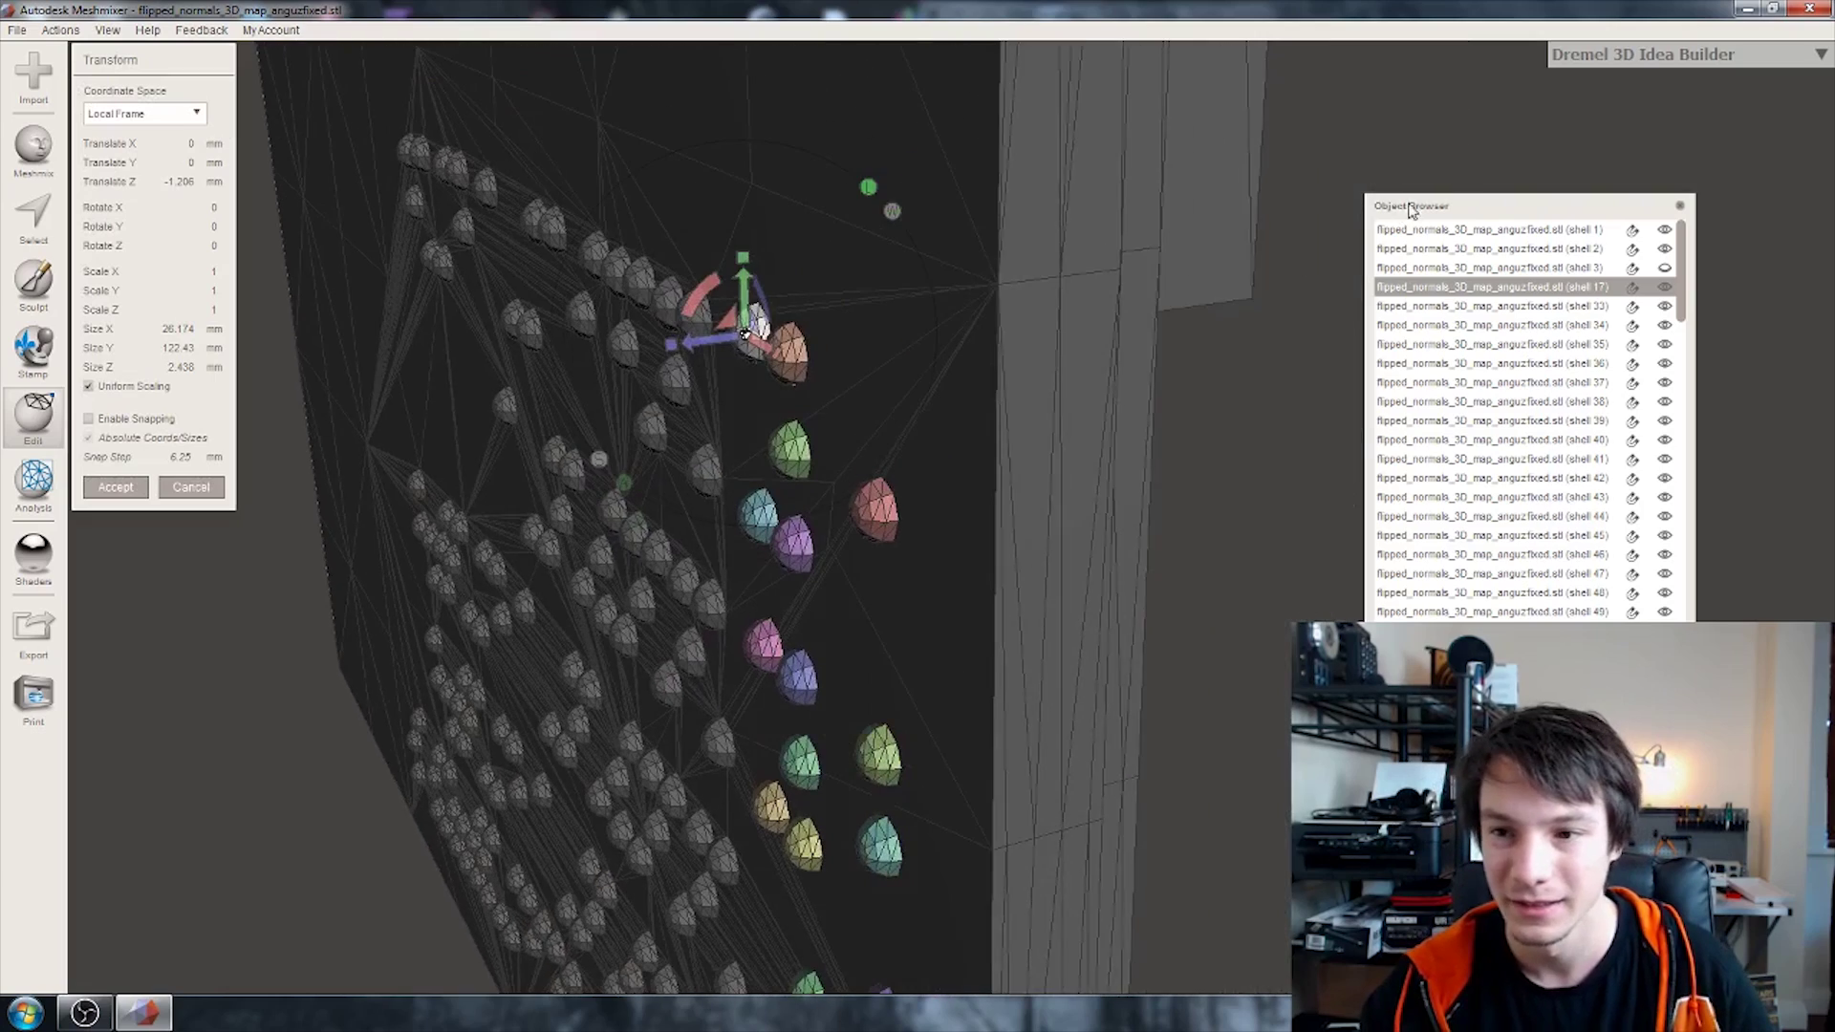
pyautogui.moveTo(1412, 205); pyautogui.dragTo(1408, 114)
pyautogui.scroll(1, 865, 345)
pyautogui.moveTo(866, 345); pyautogui.dragTo(873, 372, button='right')
pyautogui.click(119, 487)
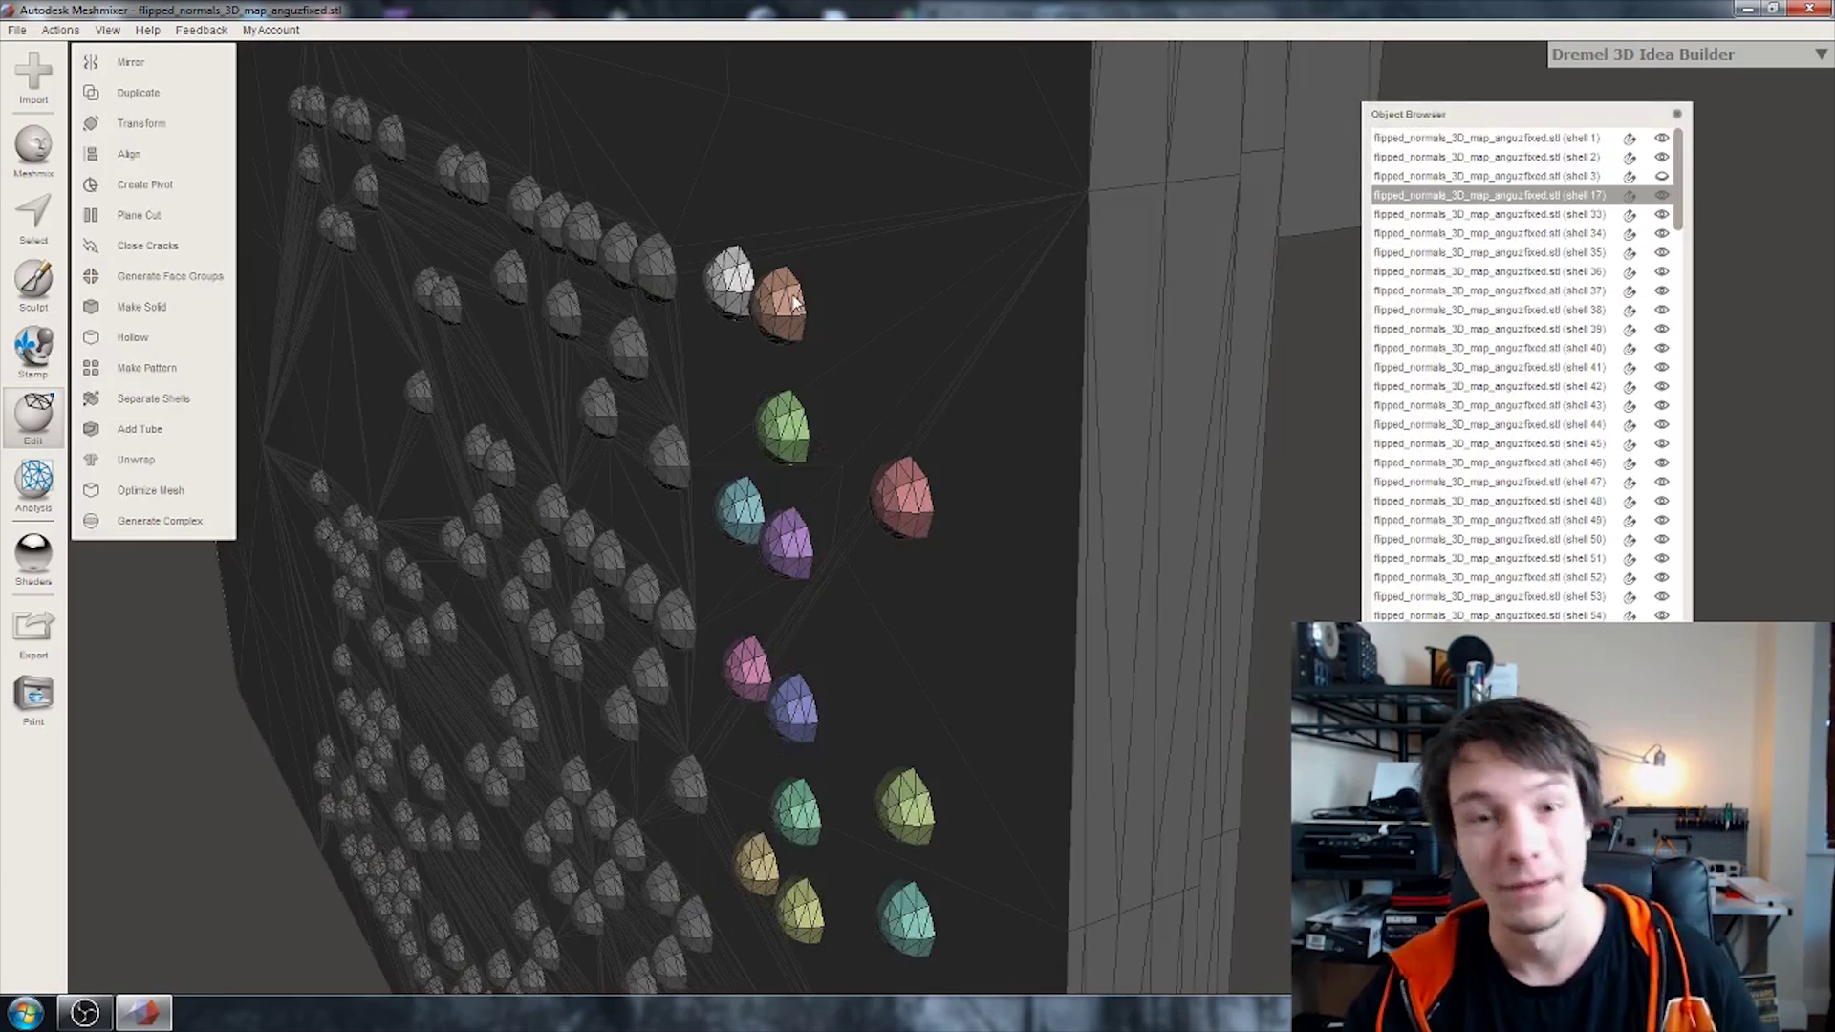
# Select the plate (shell 1) together with the combined dots (shell 17) and start a Boolean Union
pyautogui.click(789, 334)
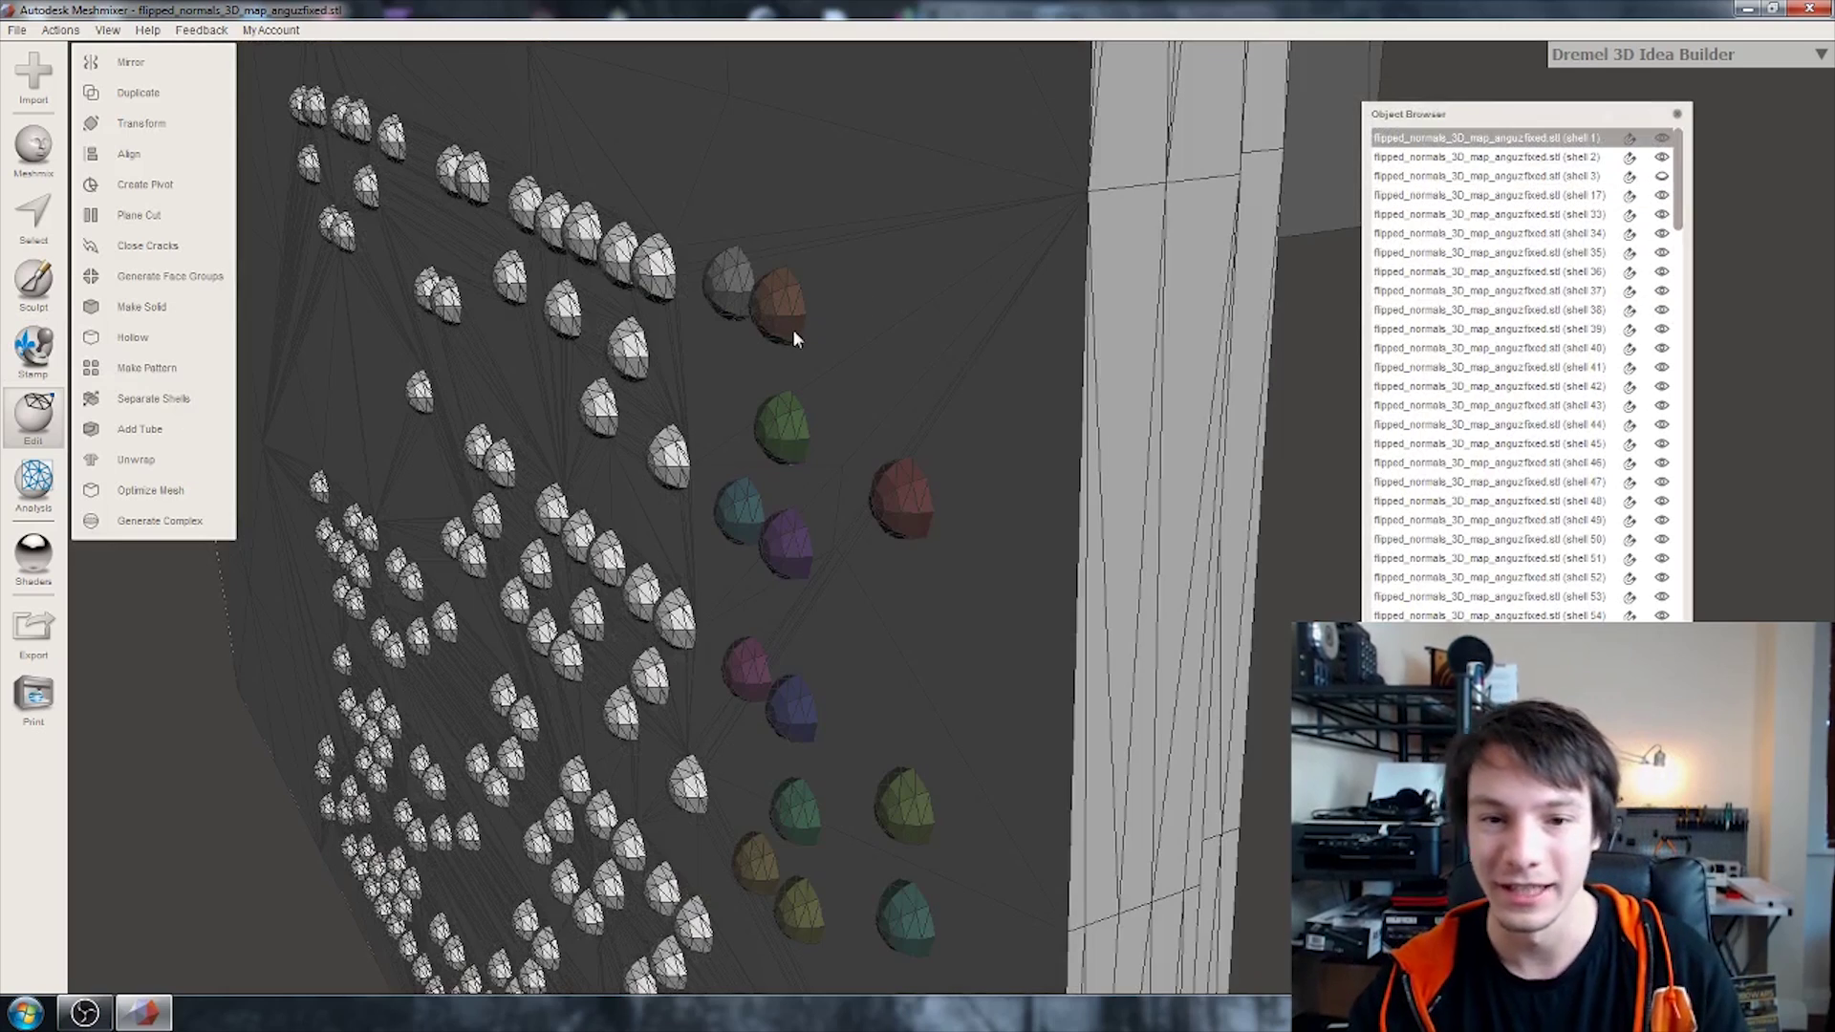
pyautogui.click(781, 294)
pyautogui.keyDown('shift'); pyautogui.click(888, 260); pyautogui.keyUp('shift')
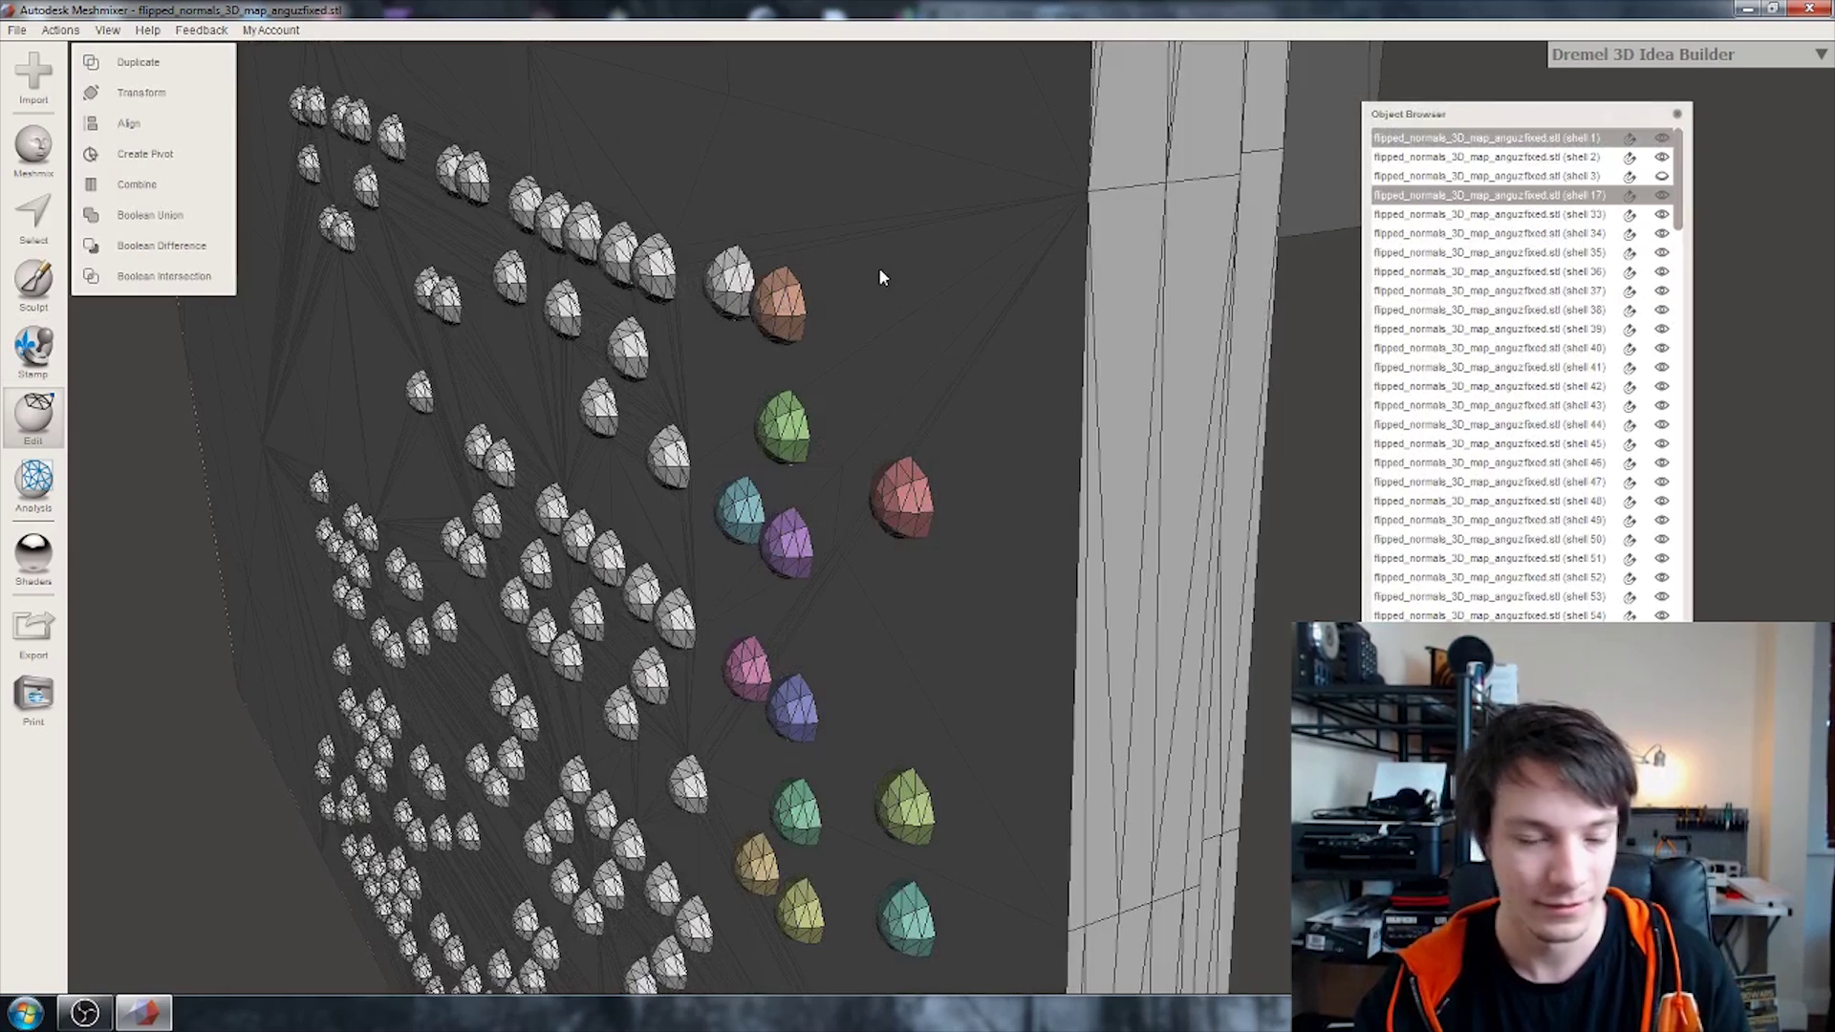
pyautogui.moveTo(877, 269); pyautogui.dragTo(564, 368, button='right')
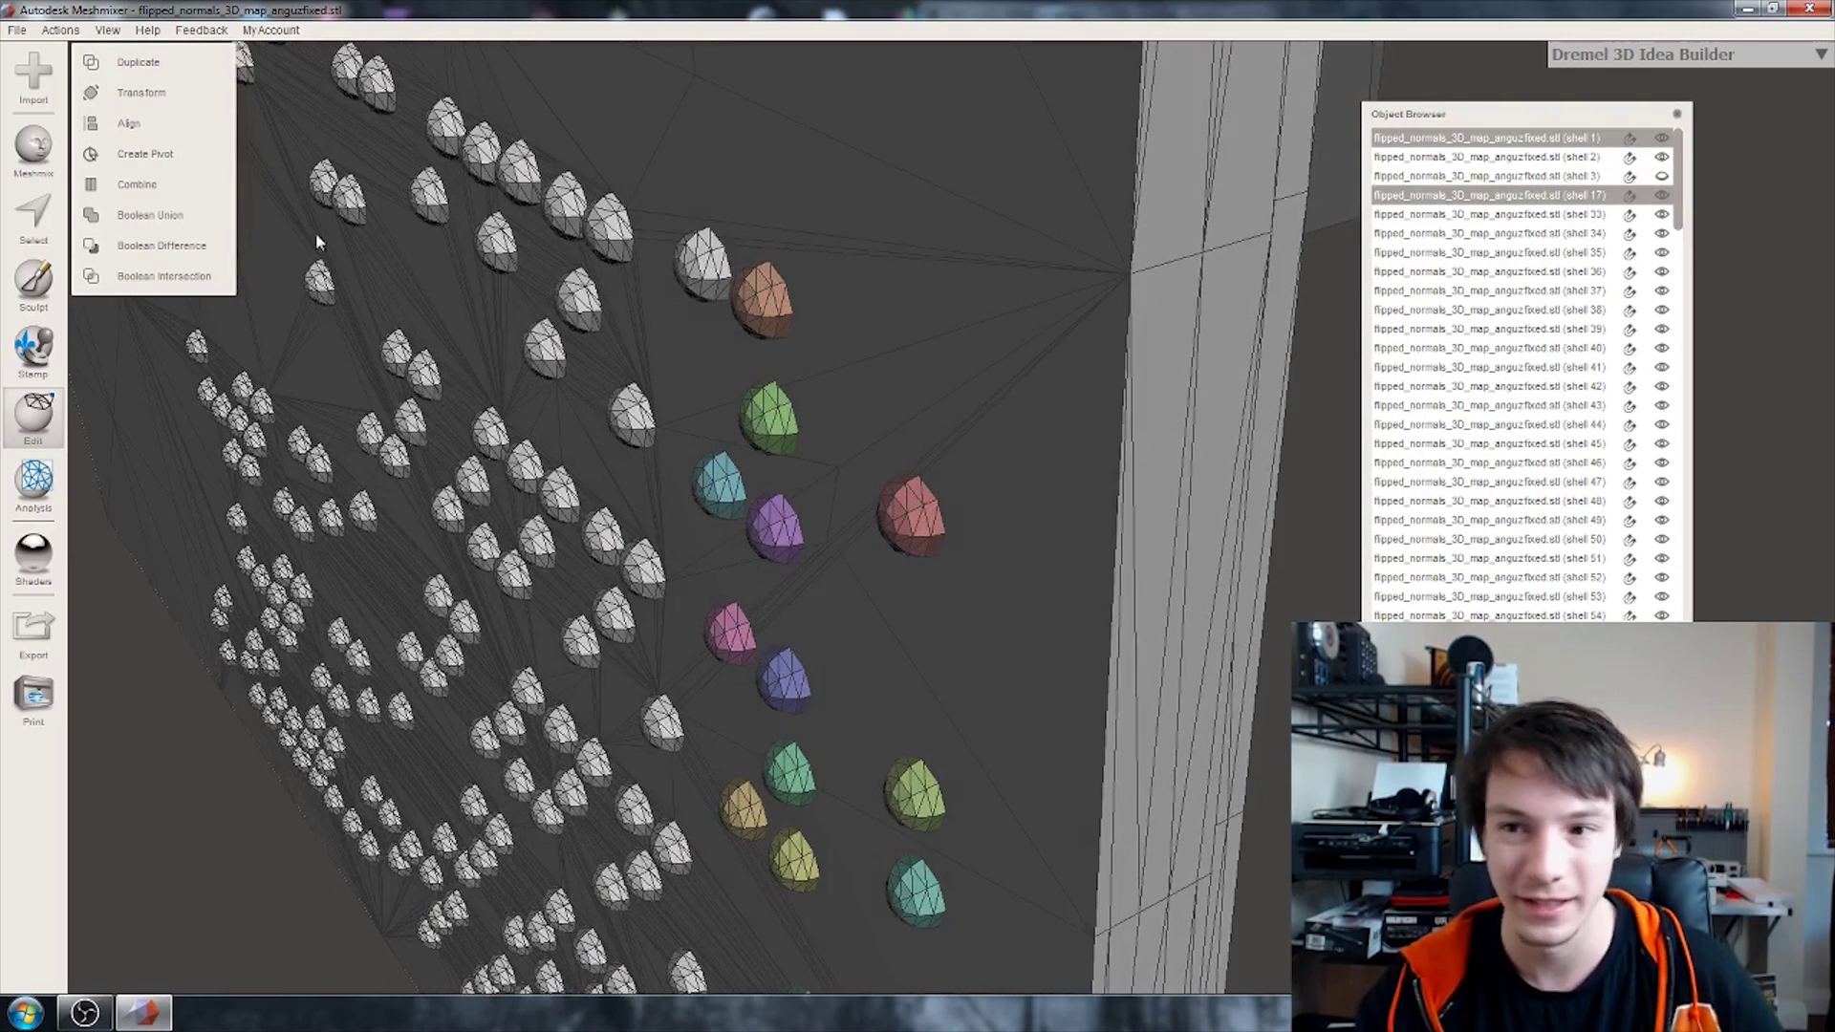
pyautogui.click(143, 214)
# Try the Fast Approximate solution mode for the union and check the mesh around the dots
pyautogui.click(169, 112)
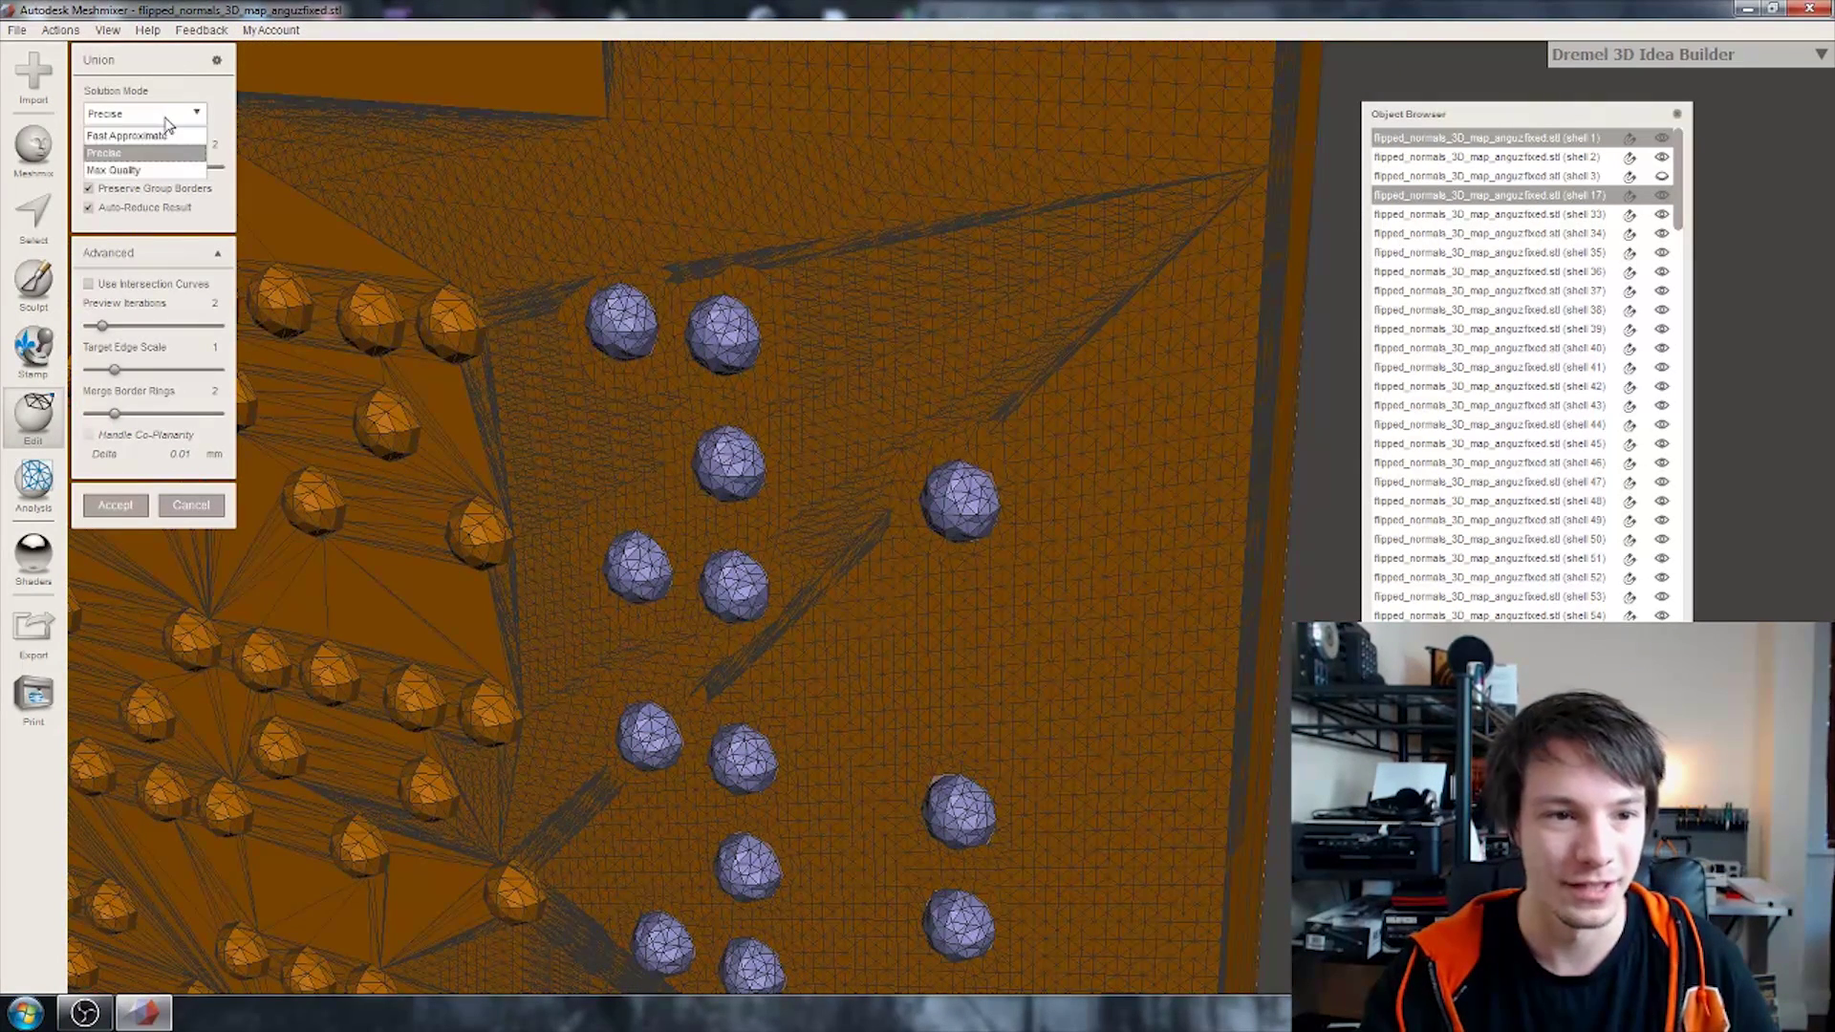
pyautogui.click(161, 136)
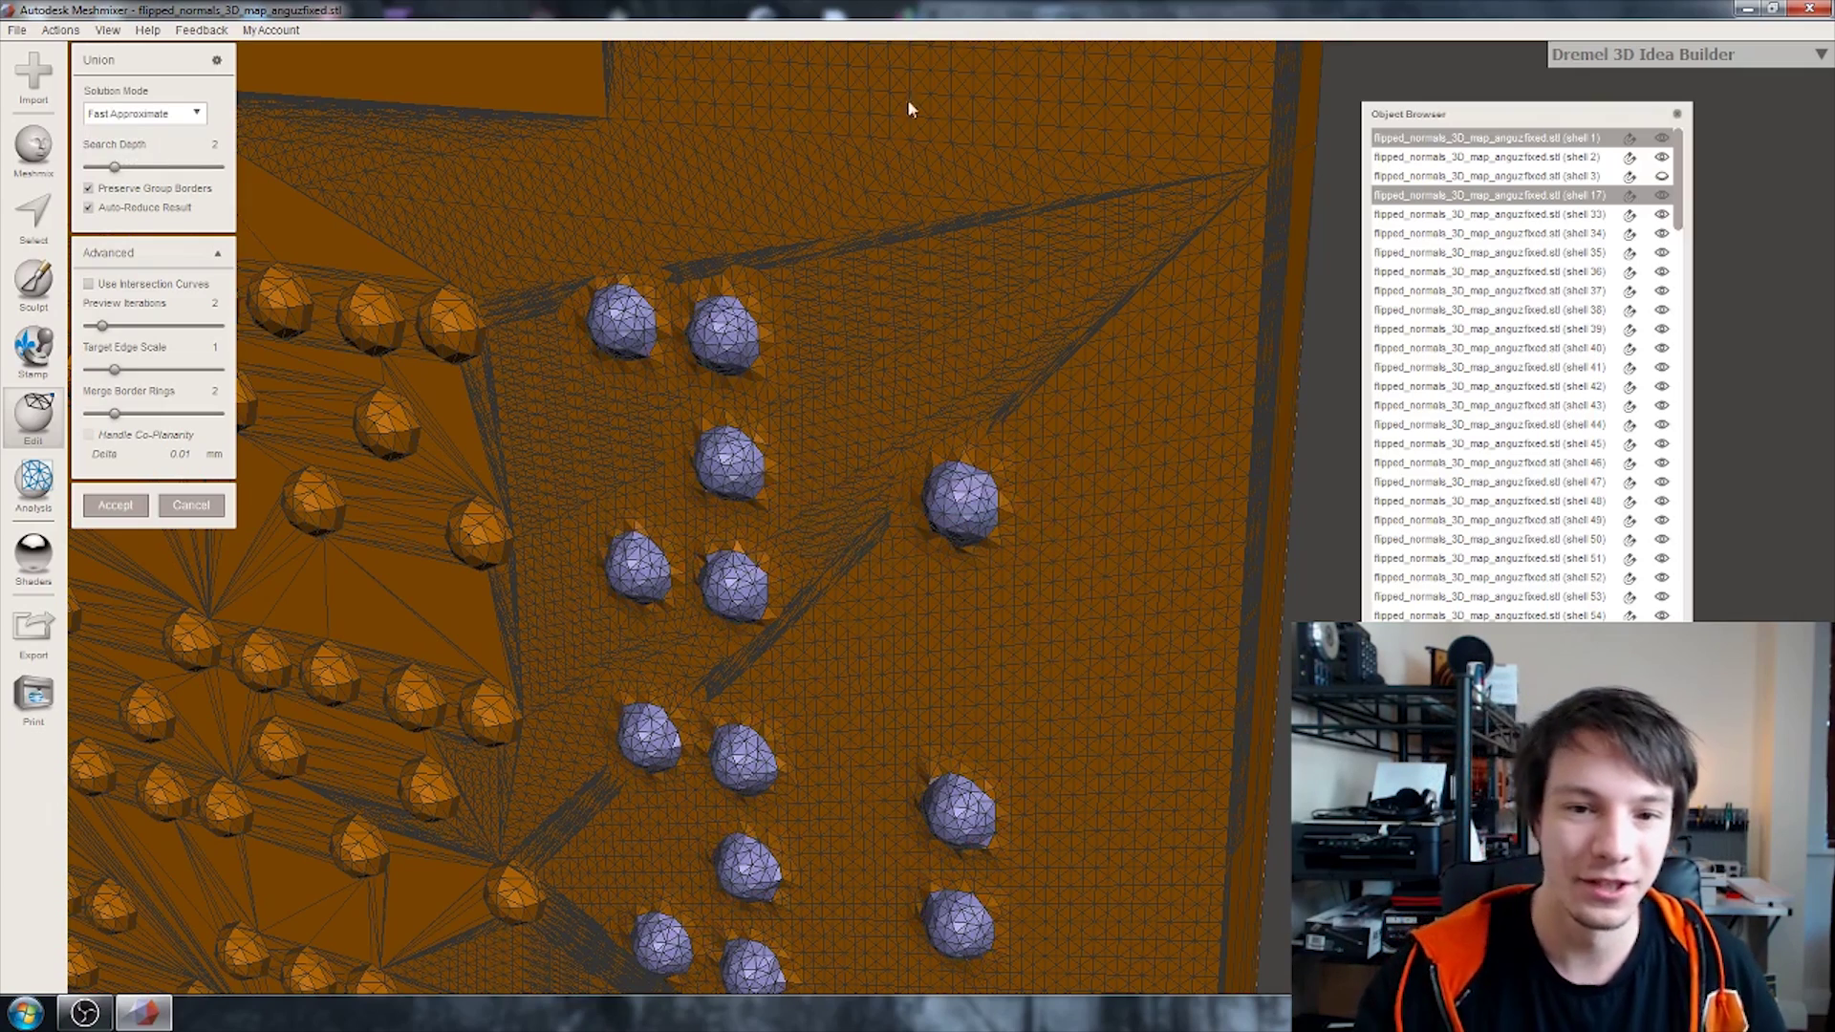
pyautogui.scroll(3, 665, 302)
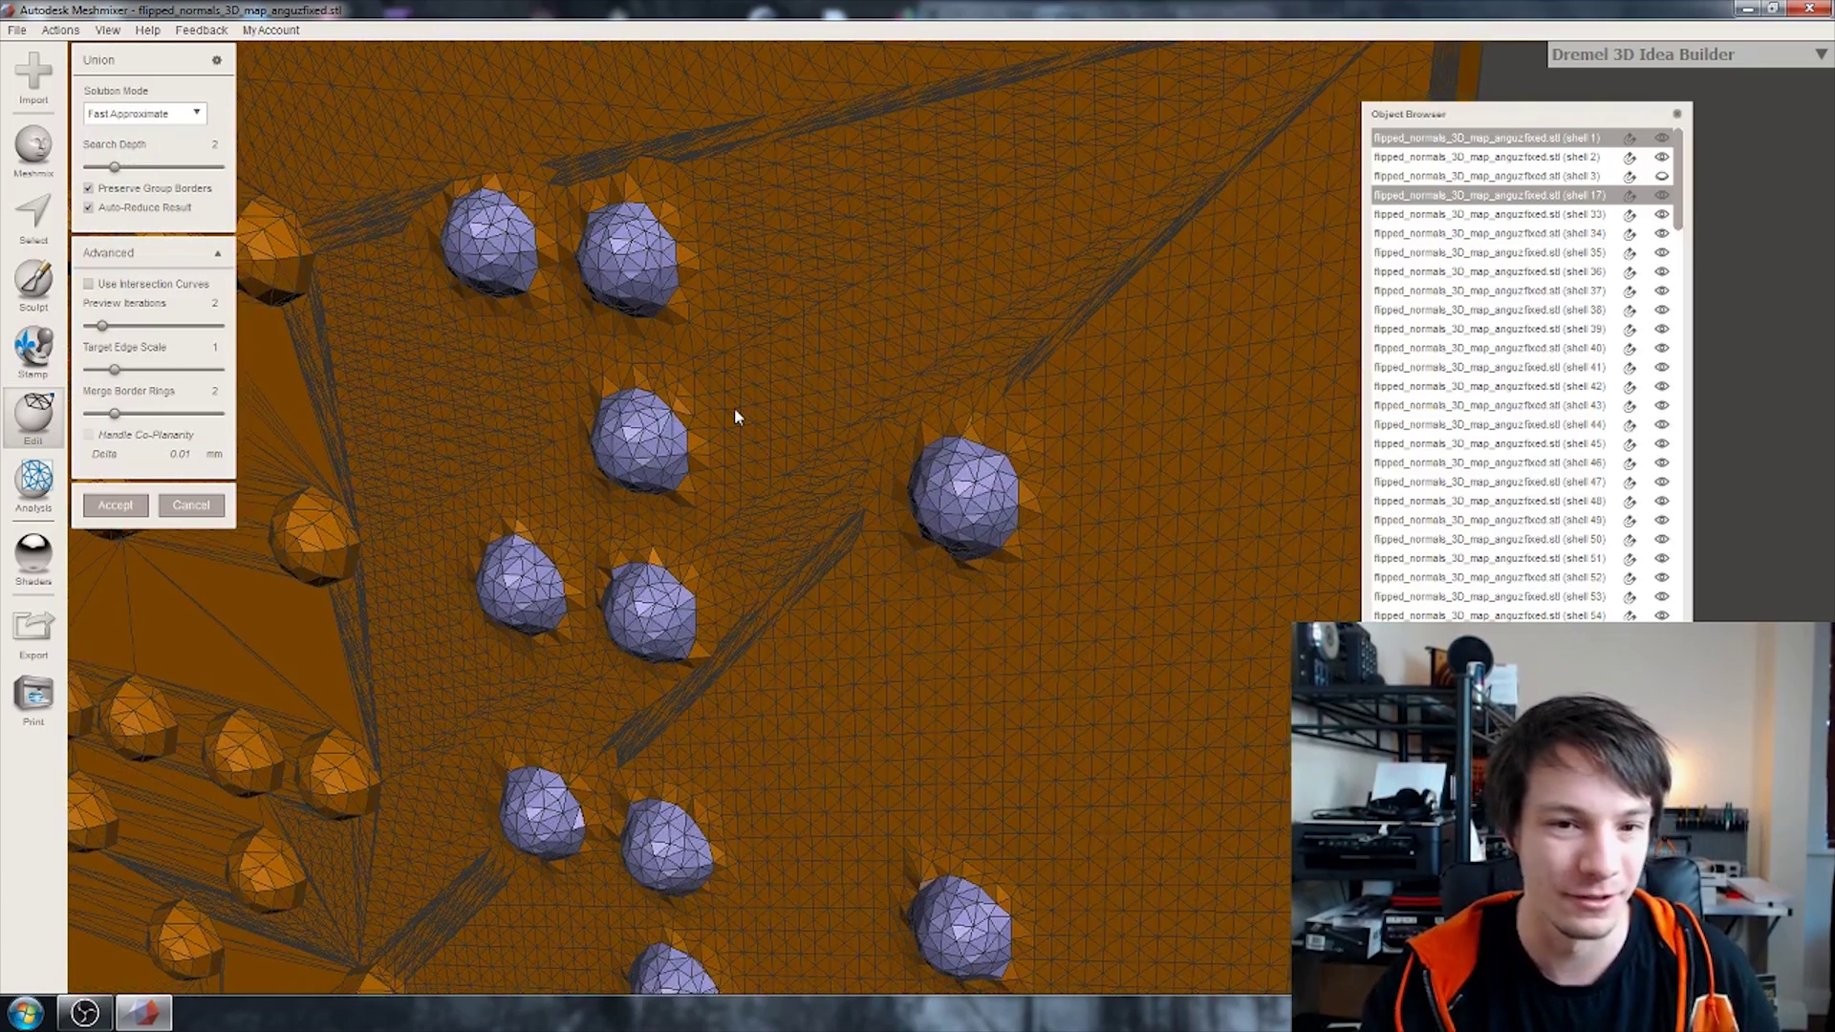
pyautogui.moveTo(734, 407); pyautogui.dragTo(725, 381, button='right')
# Set the union's solution mode to Precise with Use Intersection Curves enabled, and check where the dots meet the plate
pyautogui.click(117, 119)
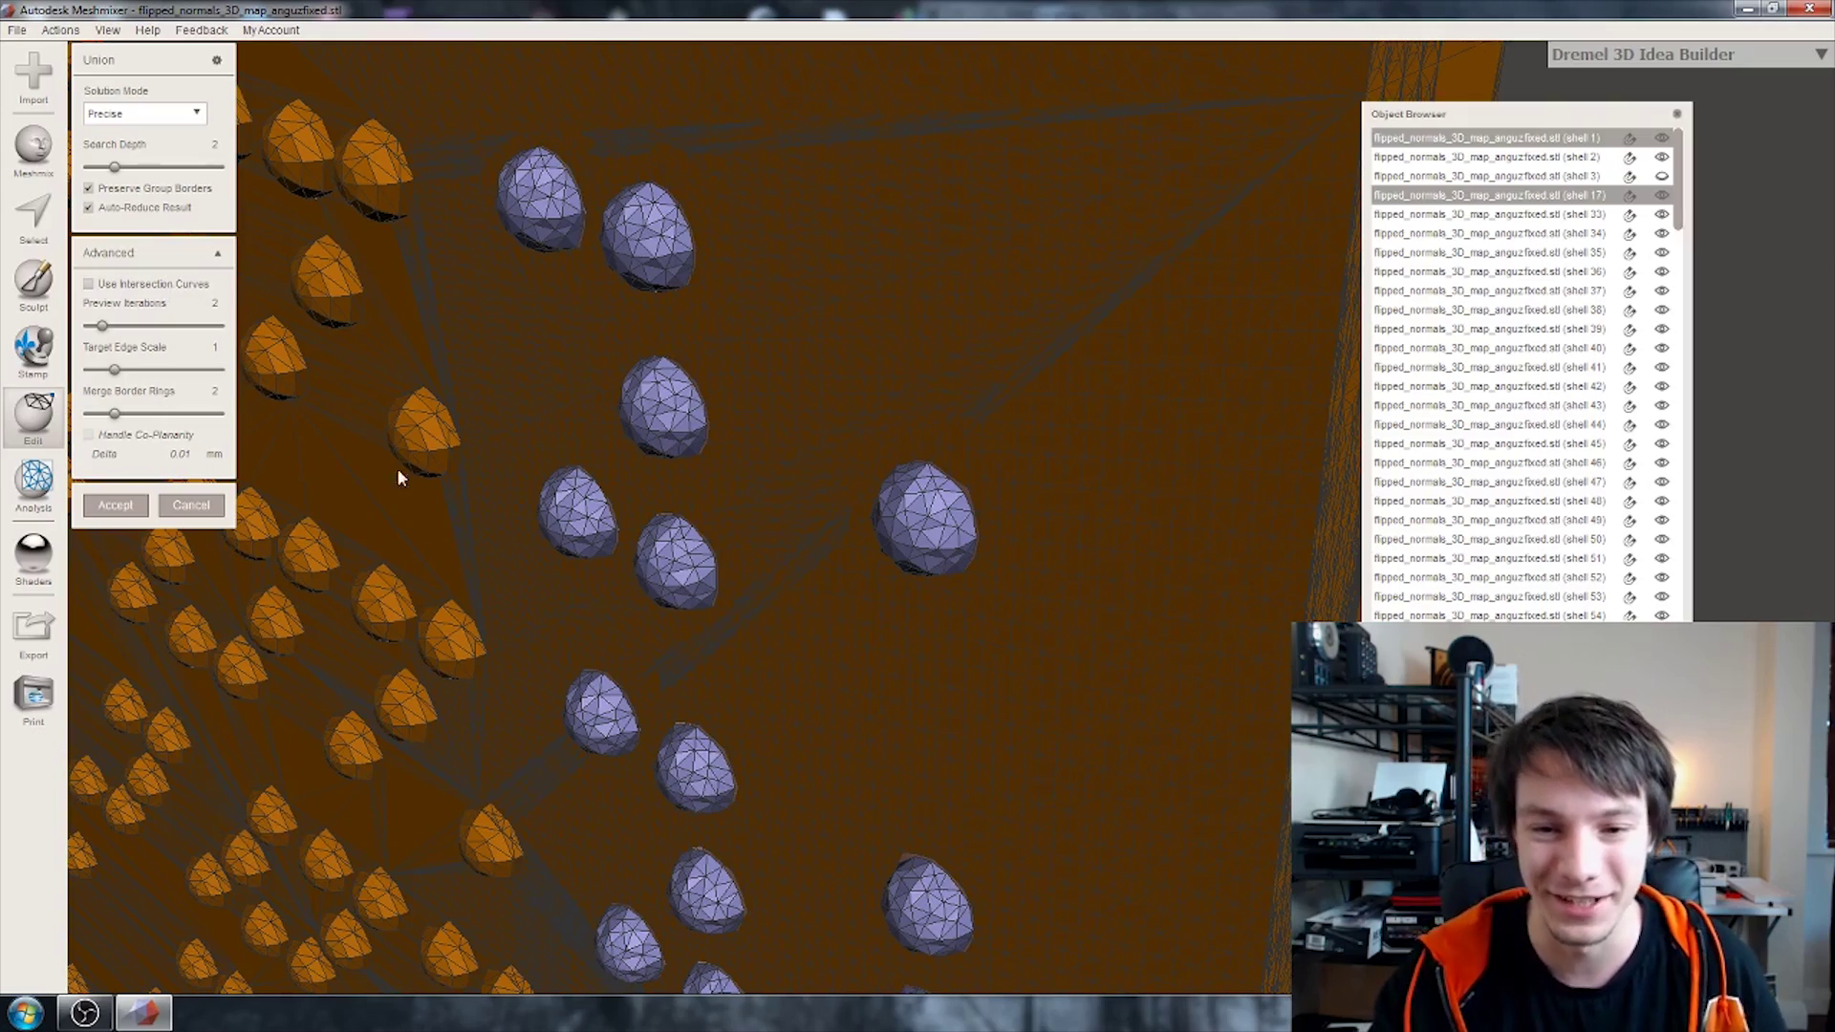
pyautogui.moveTo(492, 443); pyautogui.dragTo(537, 438, button='right')
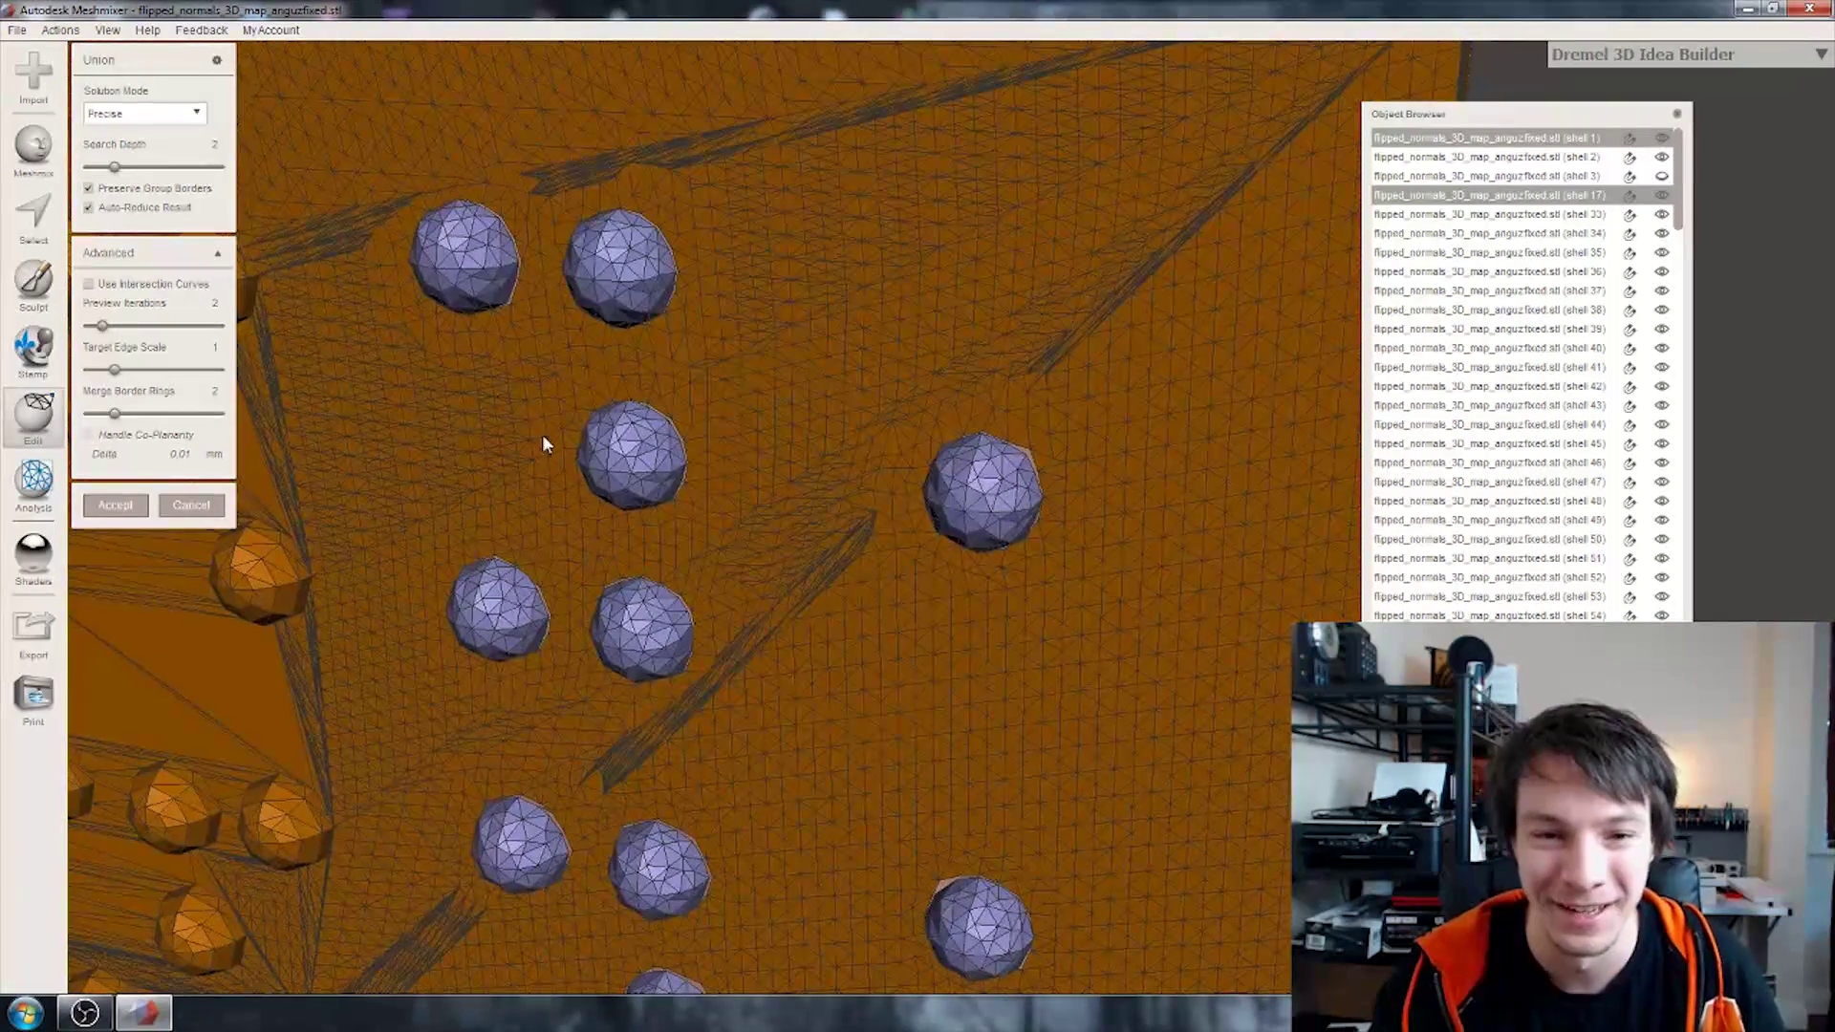
pyautogui.moveTo(585, 377); pyautogui.dragTo(642, 383, button='right')
pyautogui.moveTo(781, 451); pyautogui.dragTo(702, 423, button='middle')
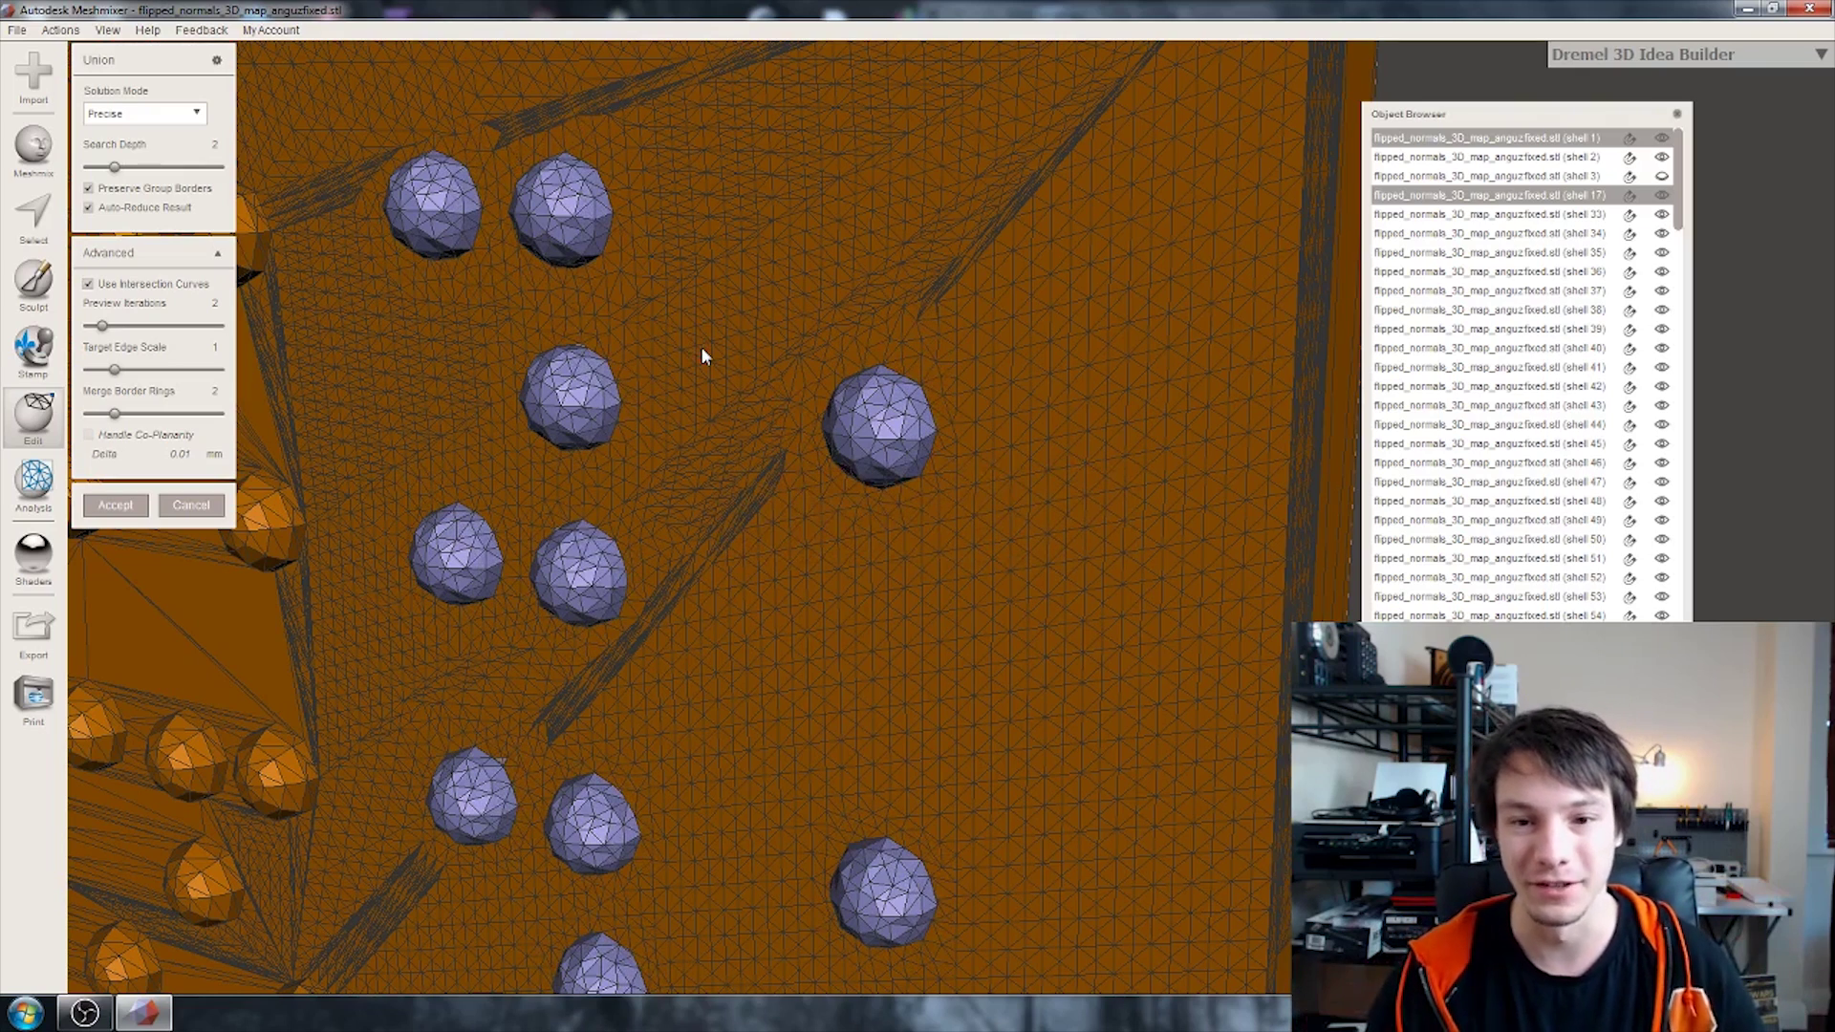
pyautogui.scroll(3, 860, 401)
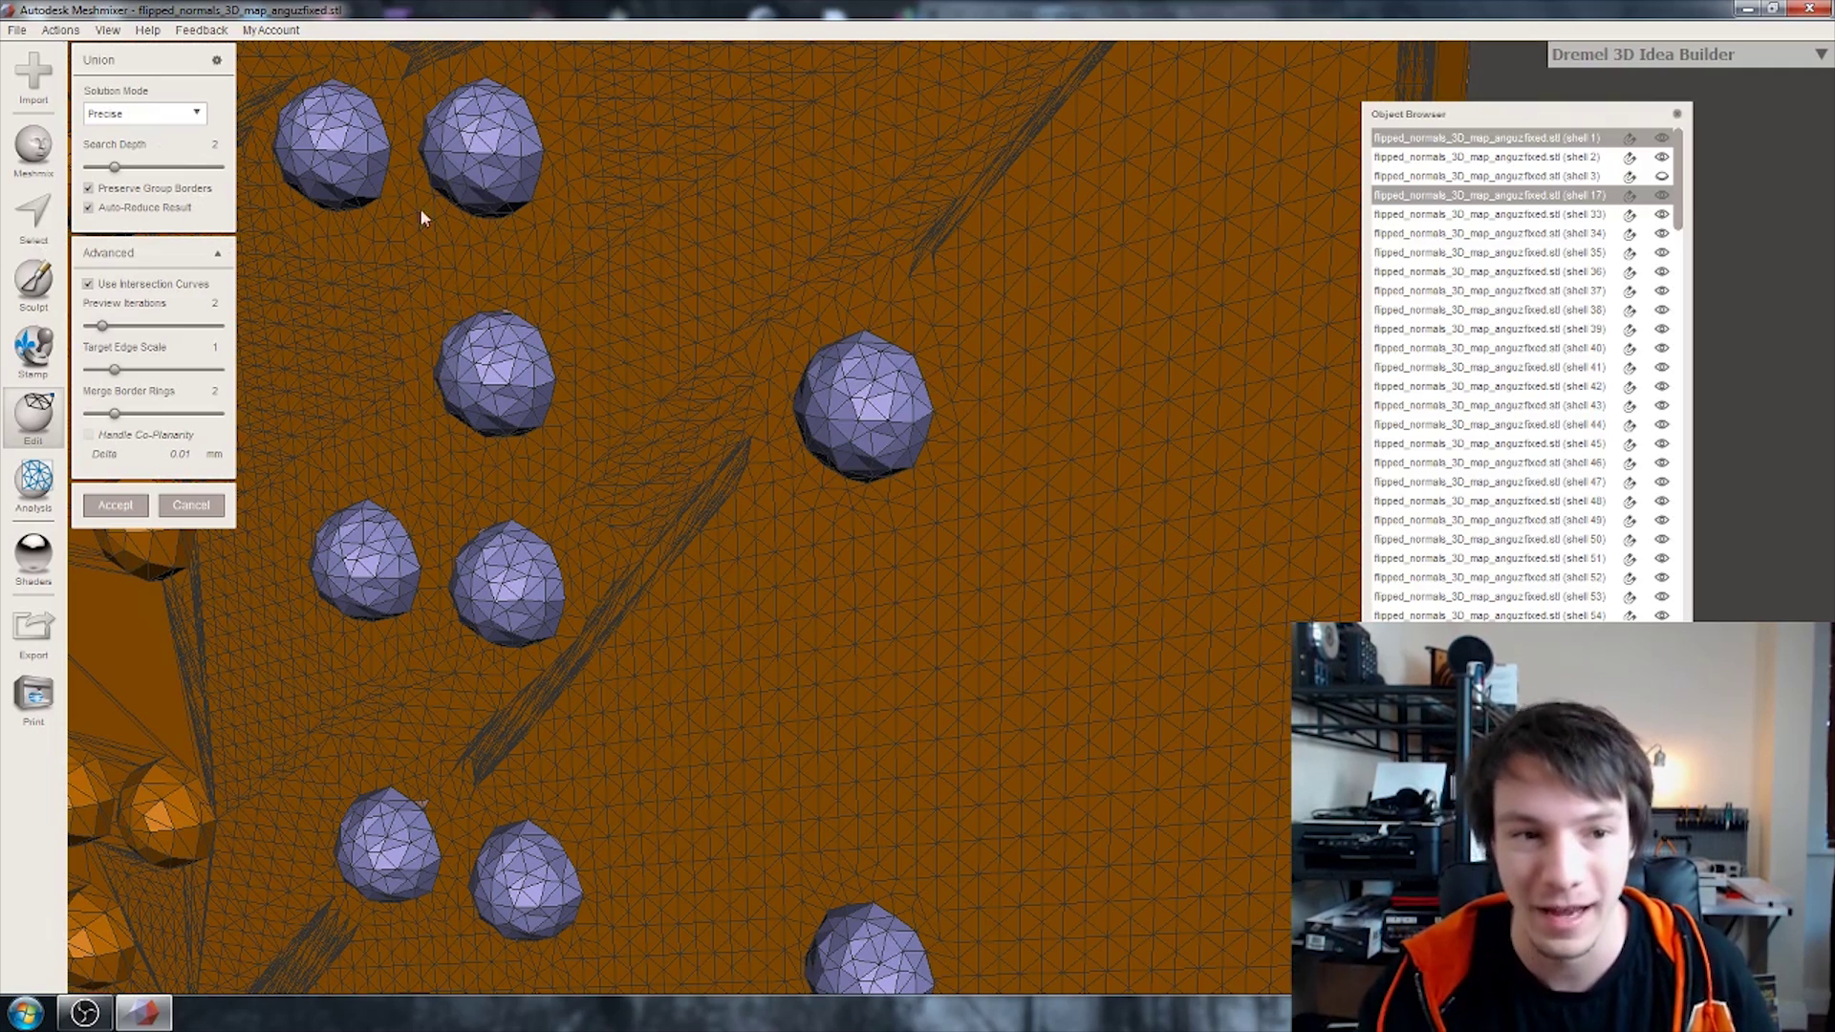
# Accept the union with Auto-Reduce Result on, and undo it after checking the reduced mesh
pyautogui.click(112, 506)
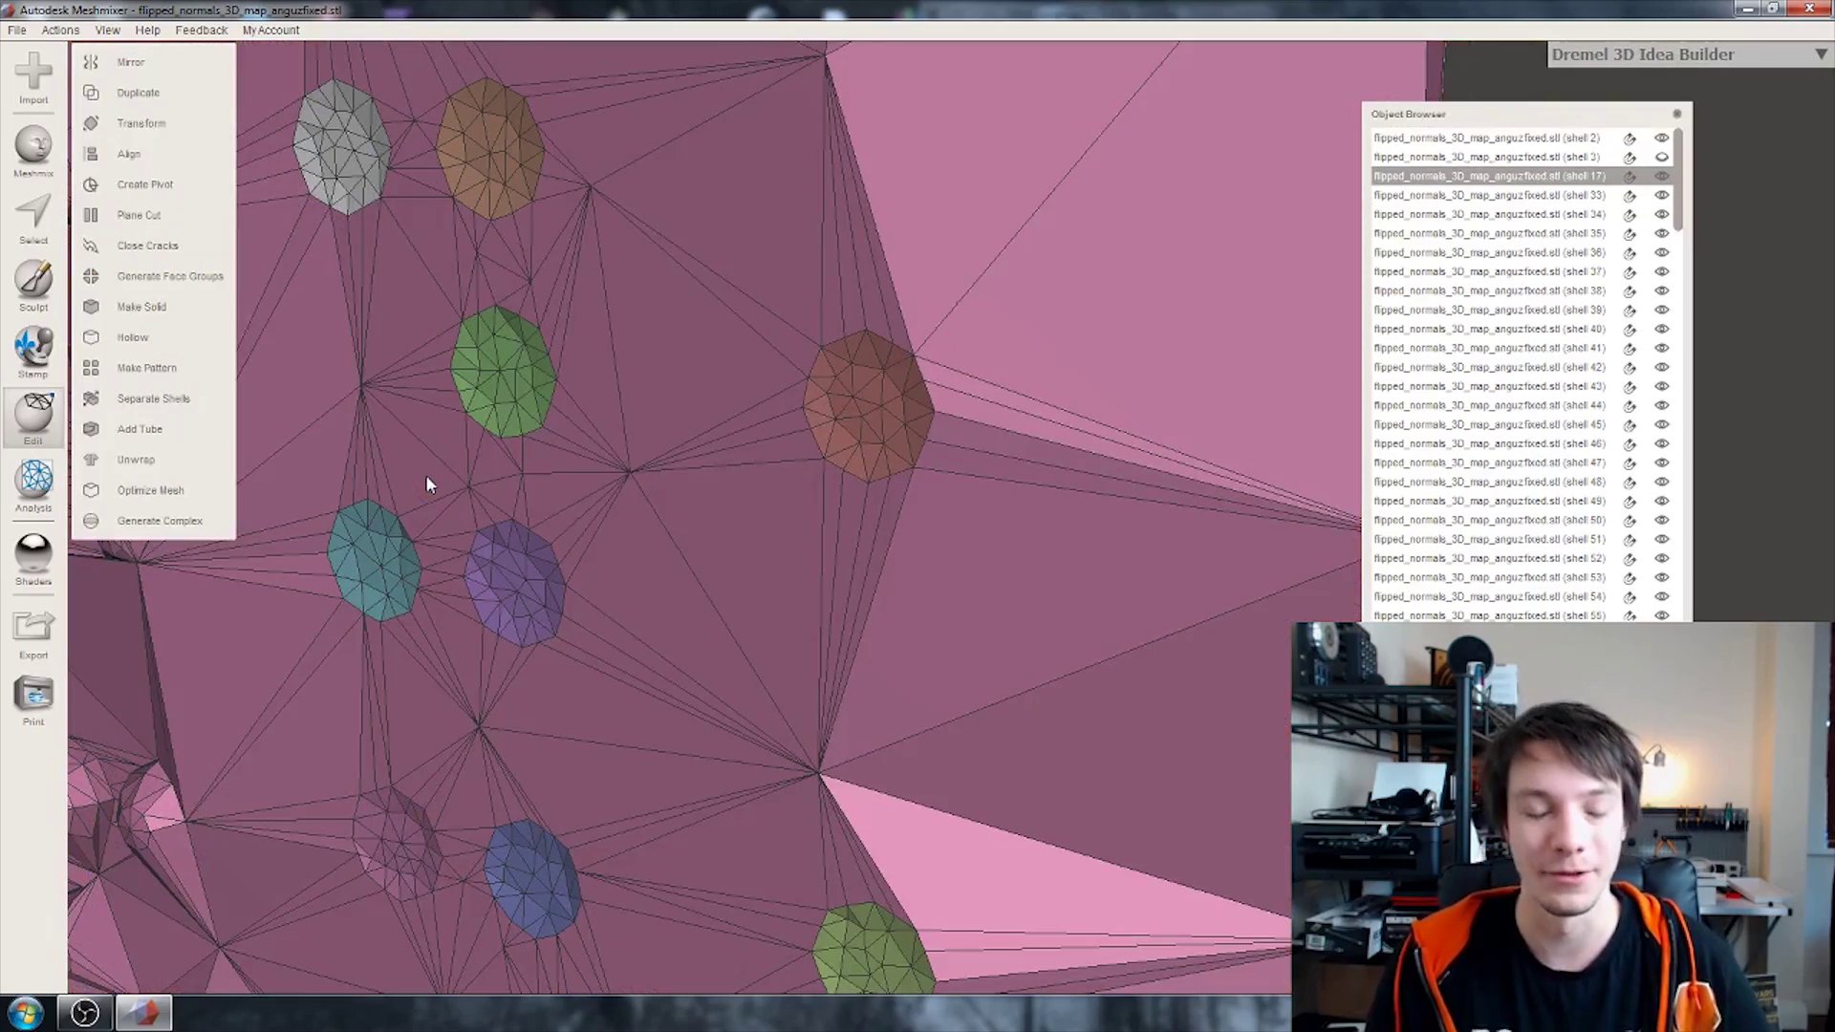
pyautogui.scroll(-6, 679, 503)
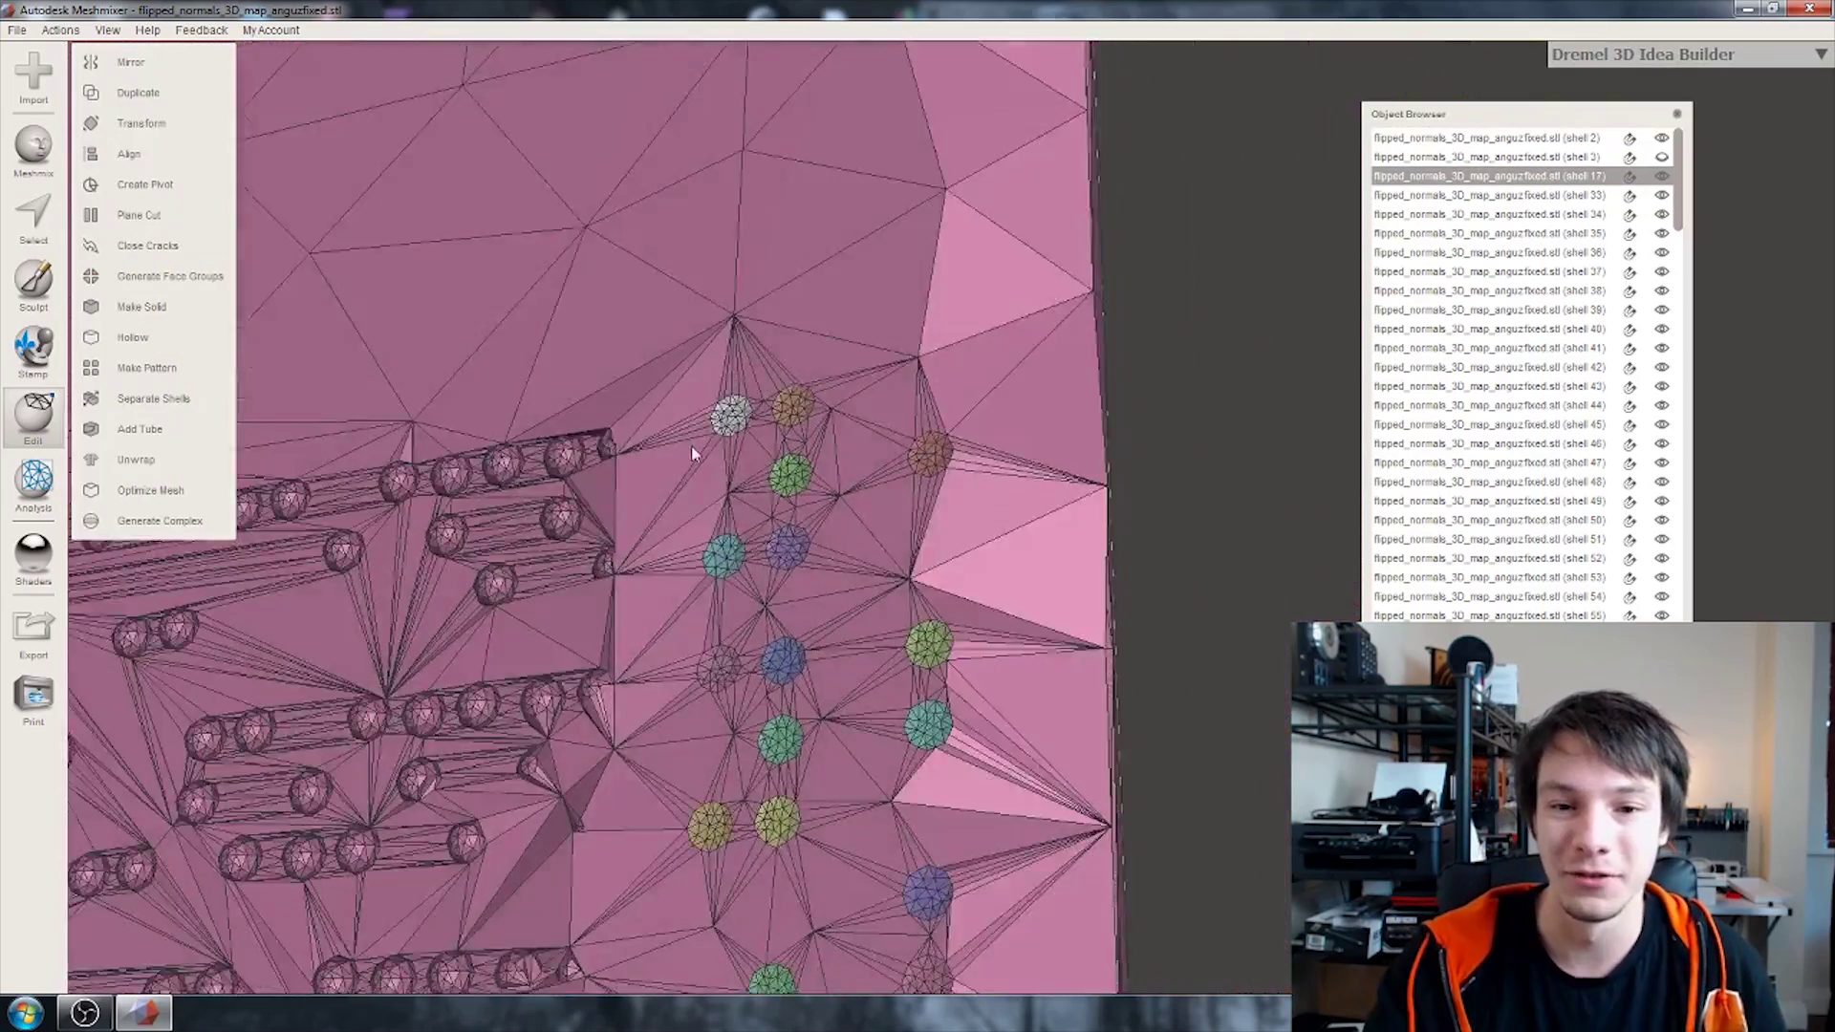
pyautogui.moveTo(691, 445); pyautogui.dragTo(1068, 571, button='right')
pyautogui.scroll(5, 834, 628)
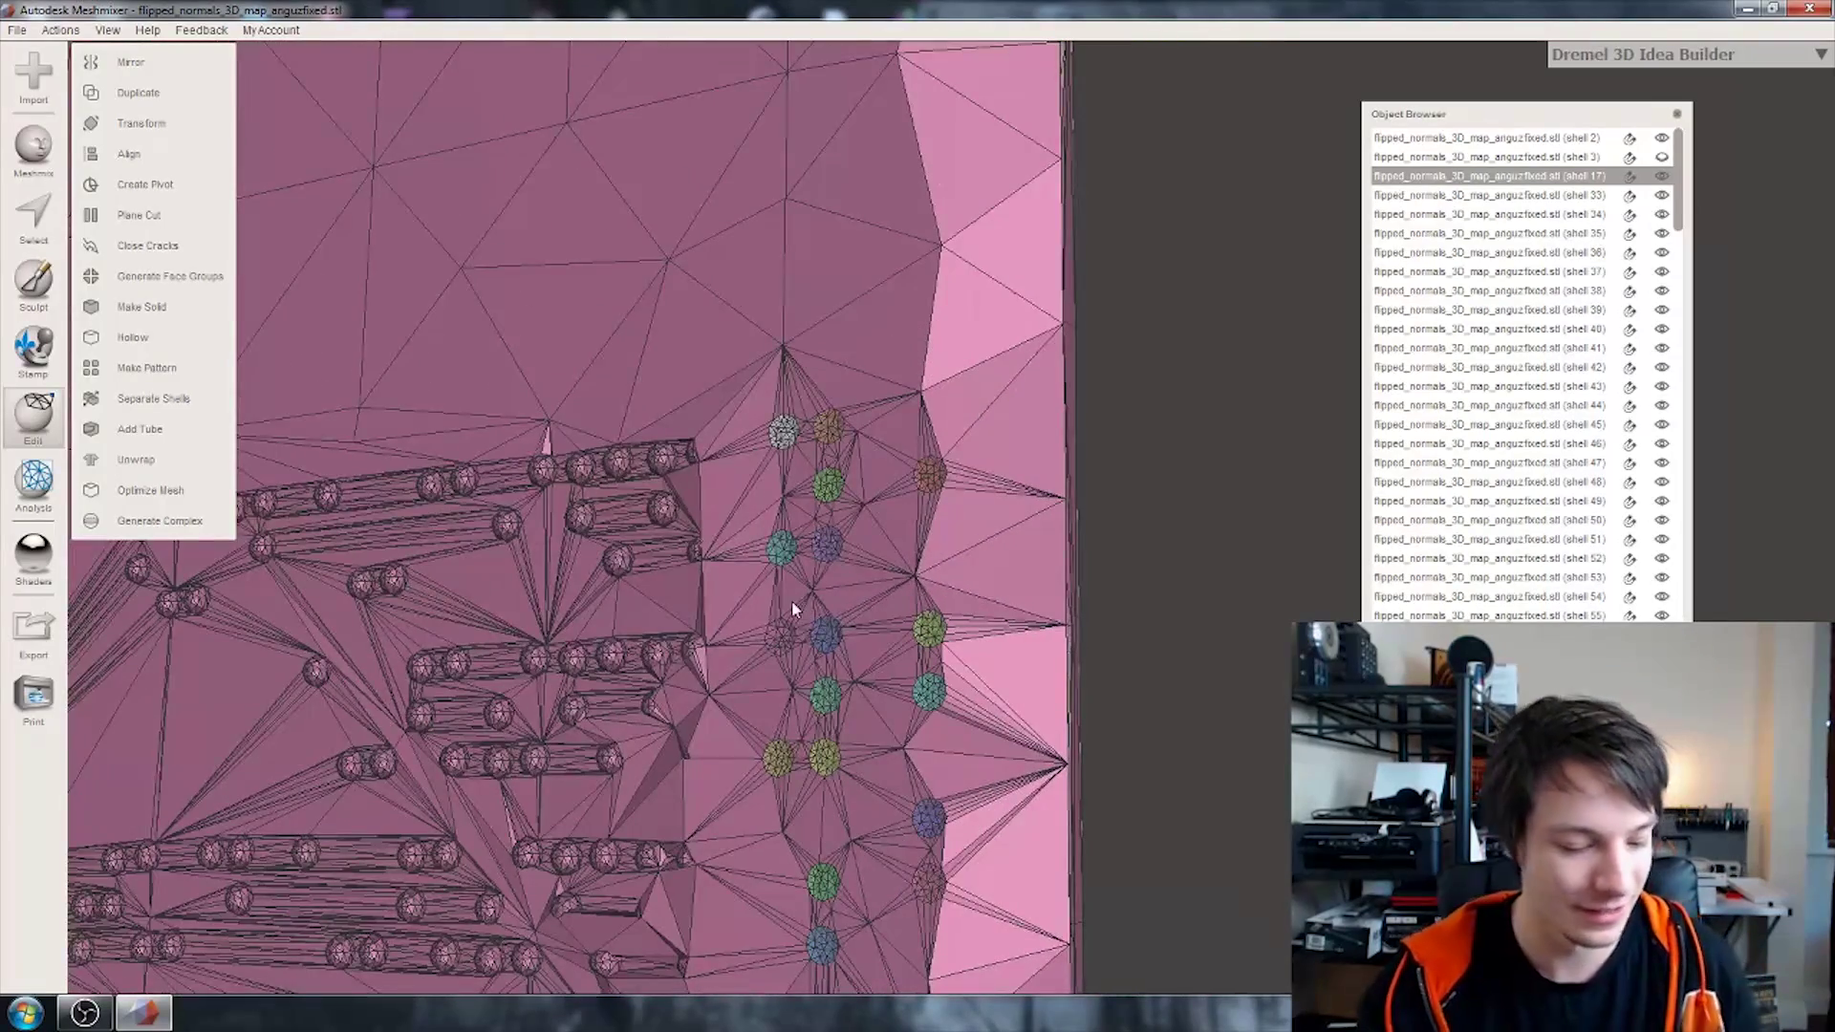
pyautogui.click(792, 600)
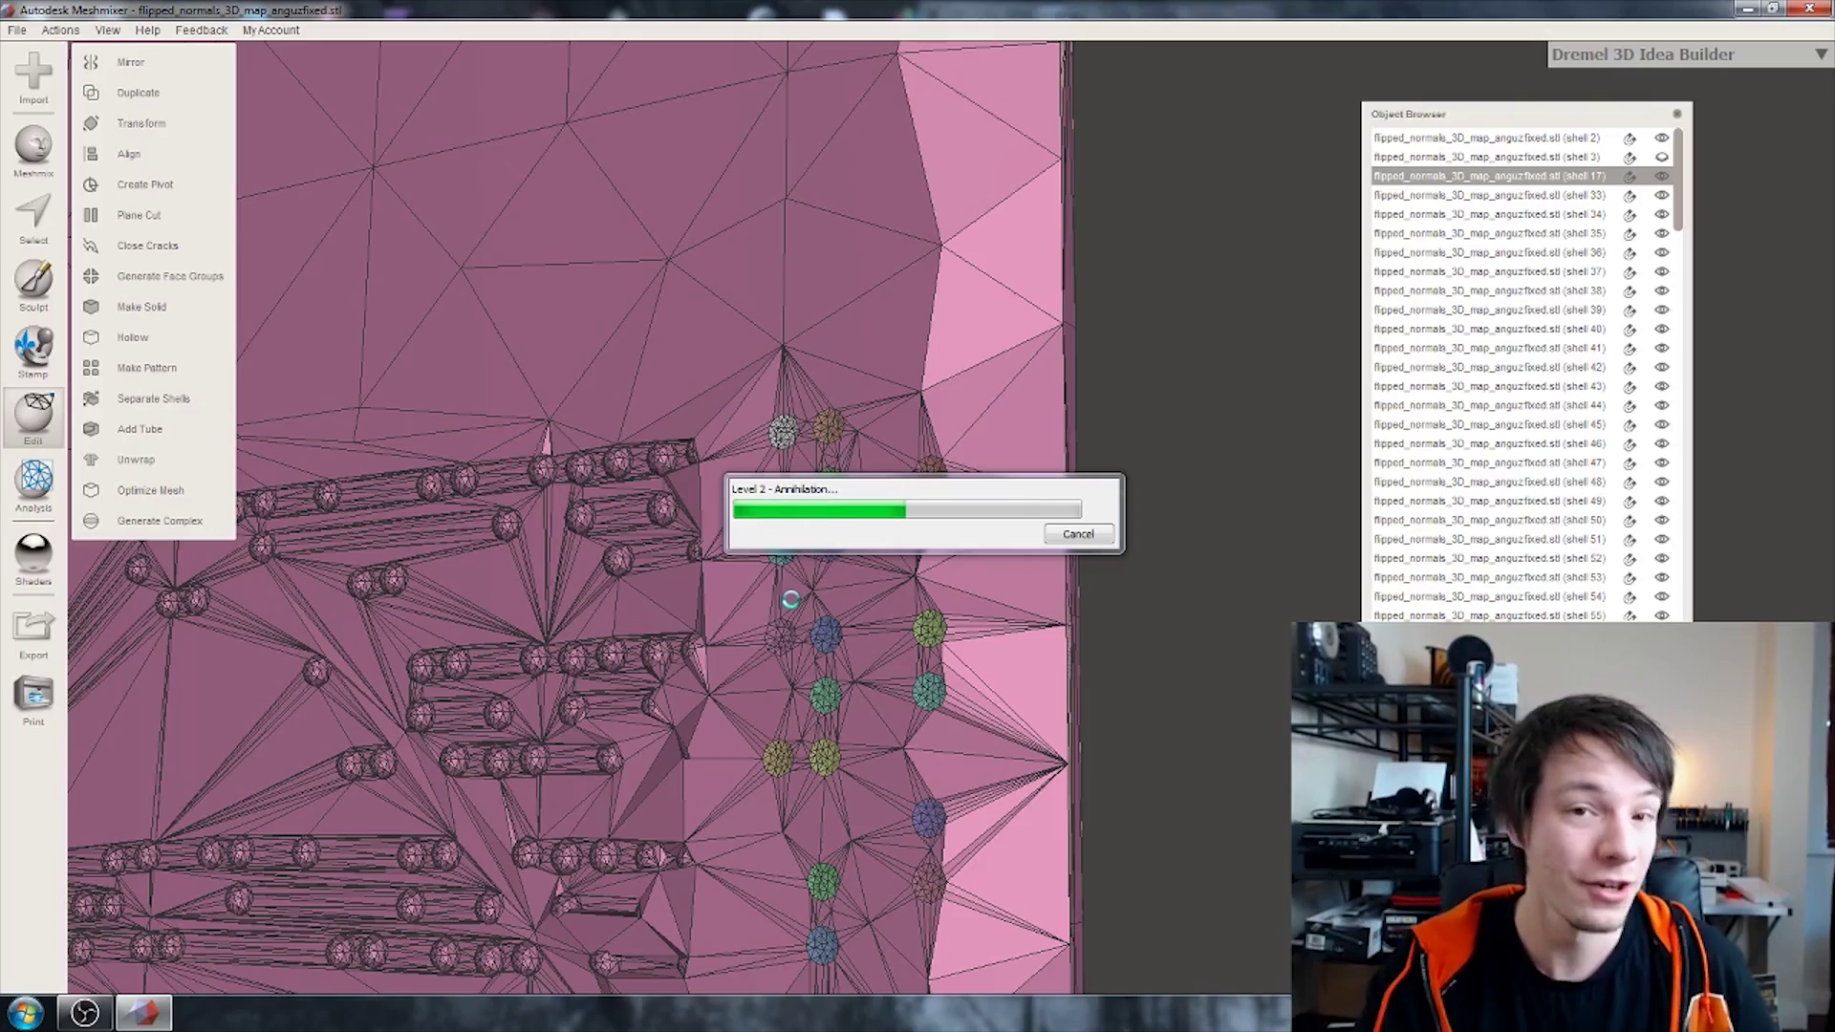
# Disable Auto-Reduce Result for the union of plate and dots, and accept it
pyautogui.scroll(5, 786, 565)
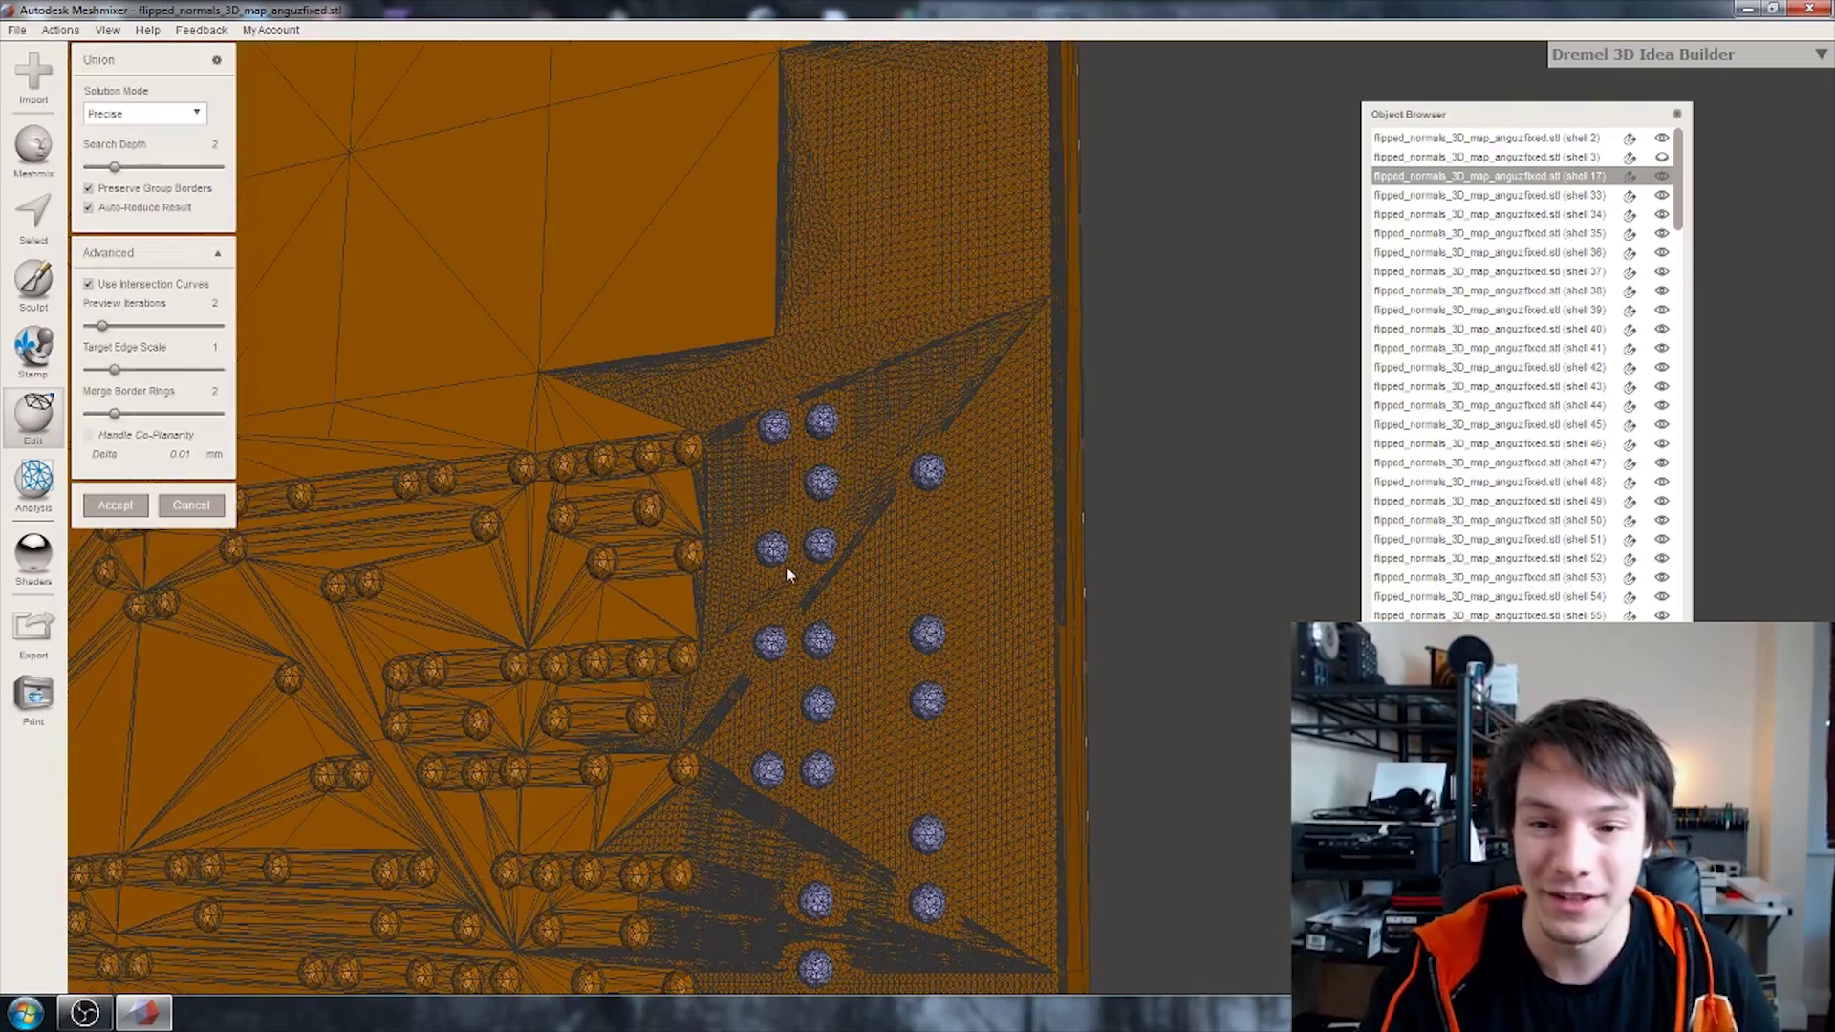
pyautogui.scroll(3, 751, 505)
pyautogui.moveTo(622, 470); pyautogui.dragTo(648, 473, button='middle')
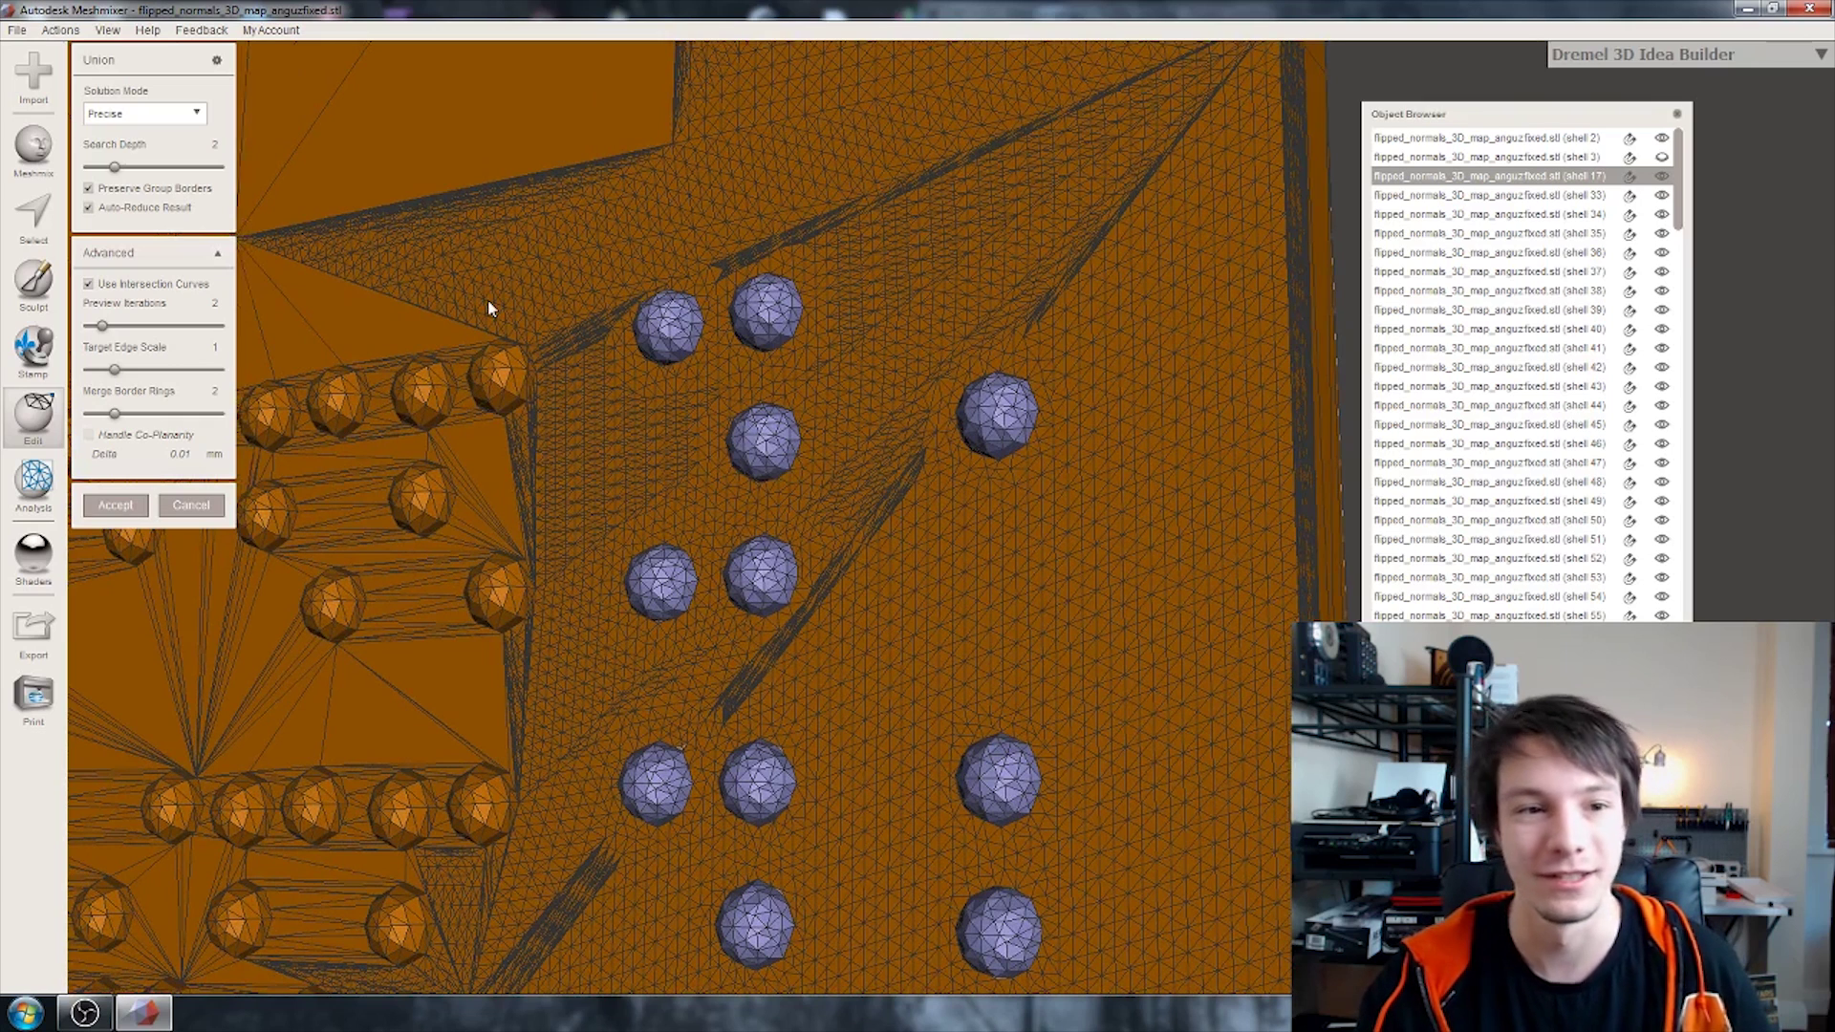
pyautogui.click(88, 207)
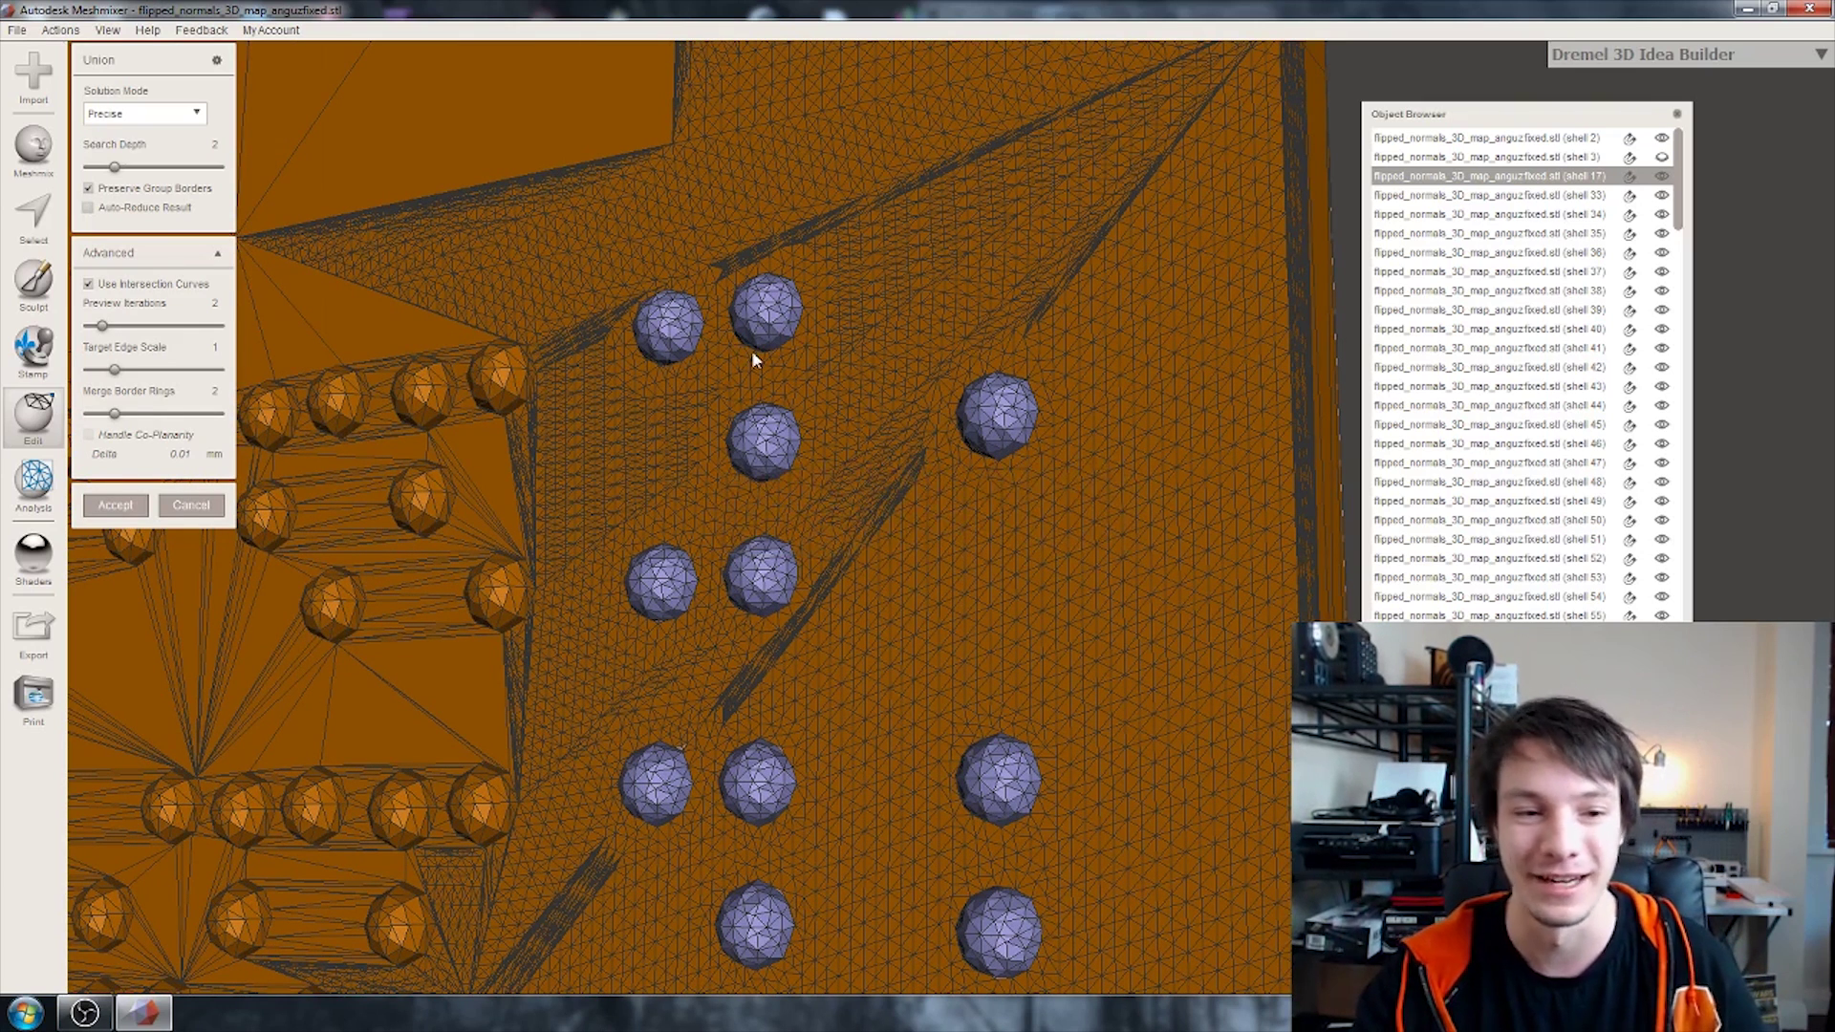
pyautogui.click(110, 506)
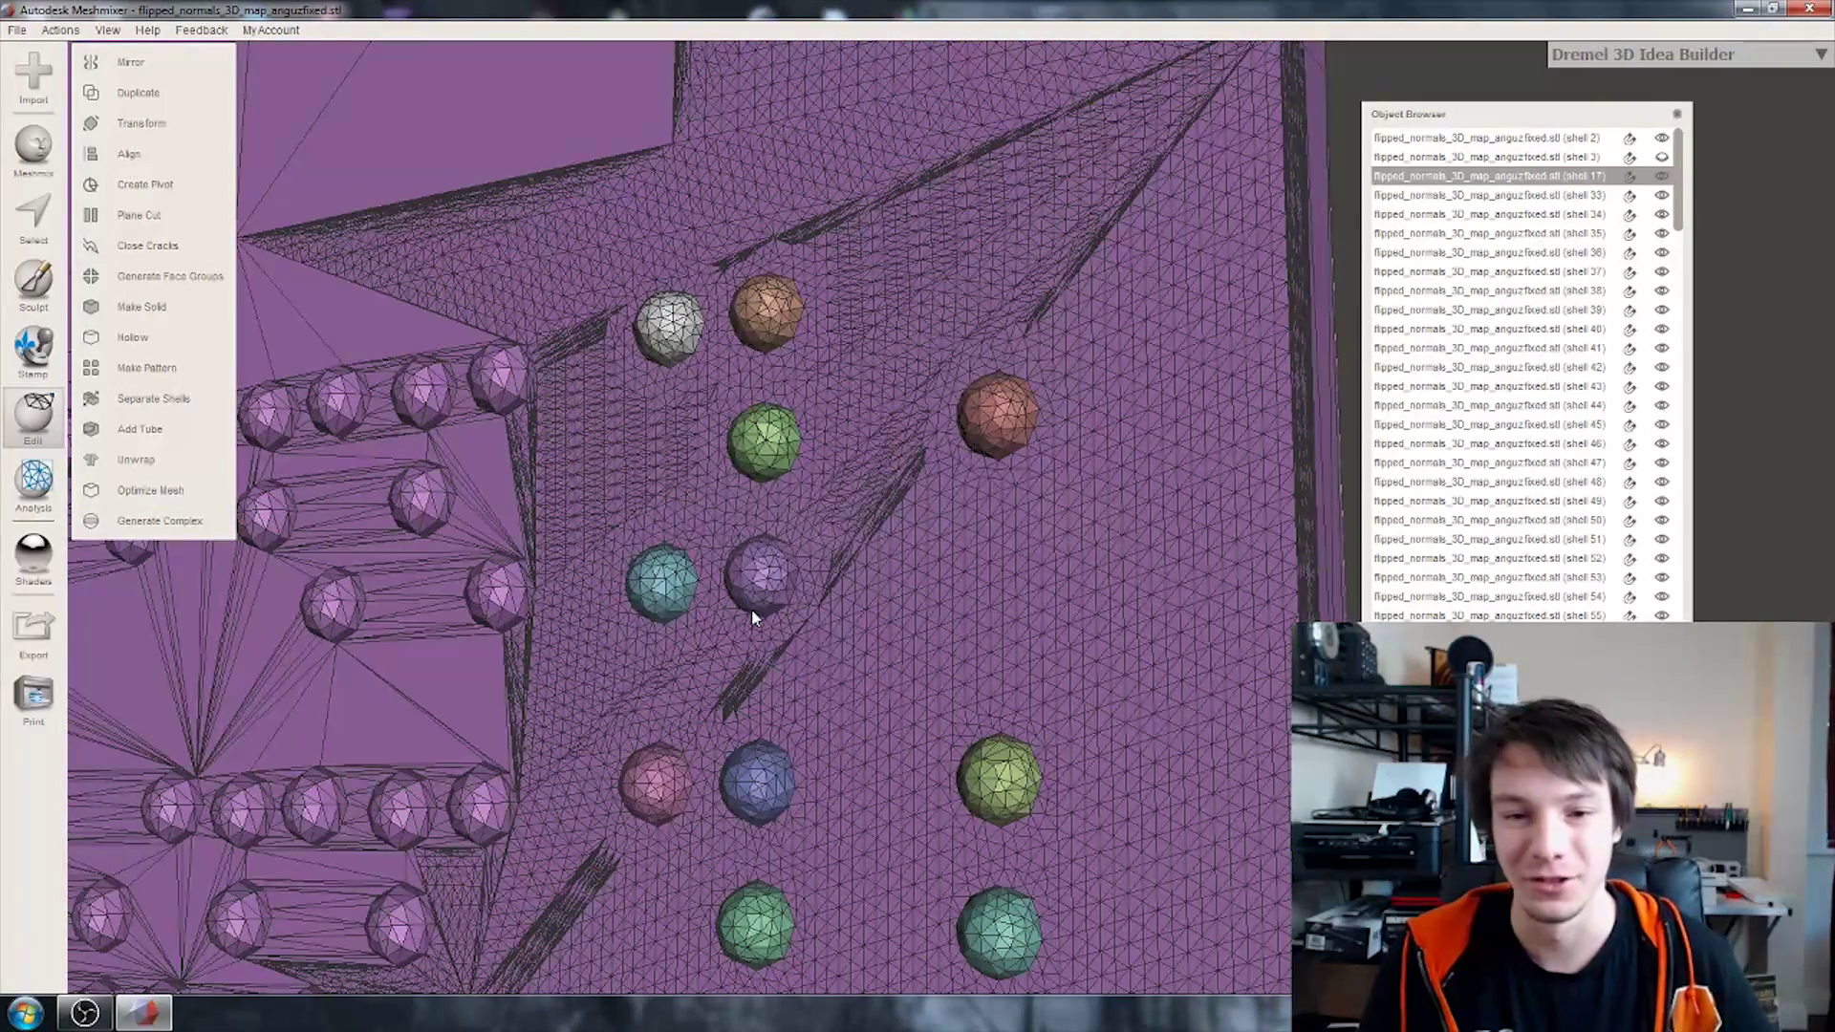
# Inspect the merged dots without wireframe, toggling shell 17's visibility to check that plate and dots form one object
pyautogui.scroll(-5, 734, 440)
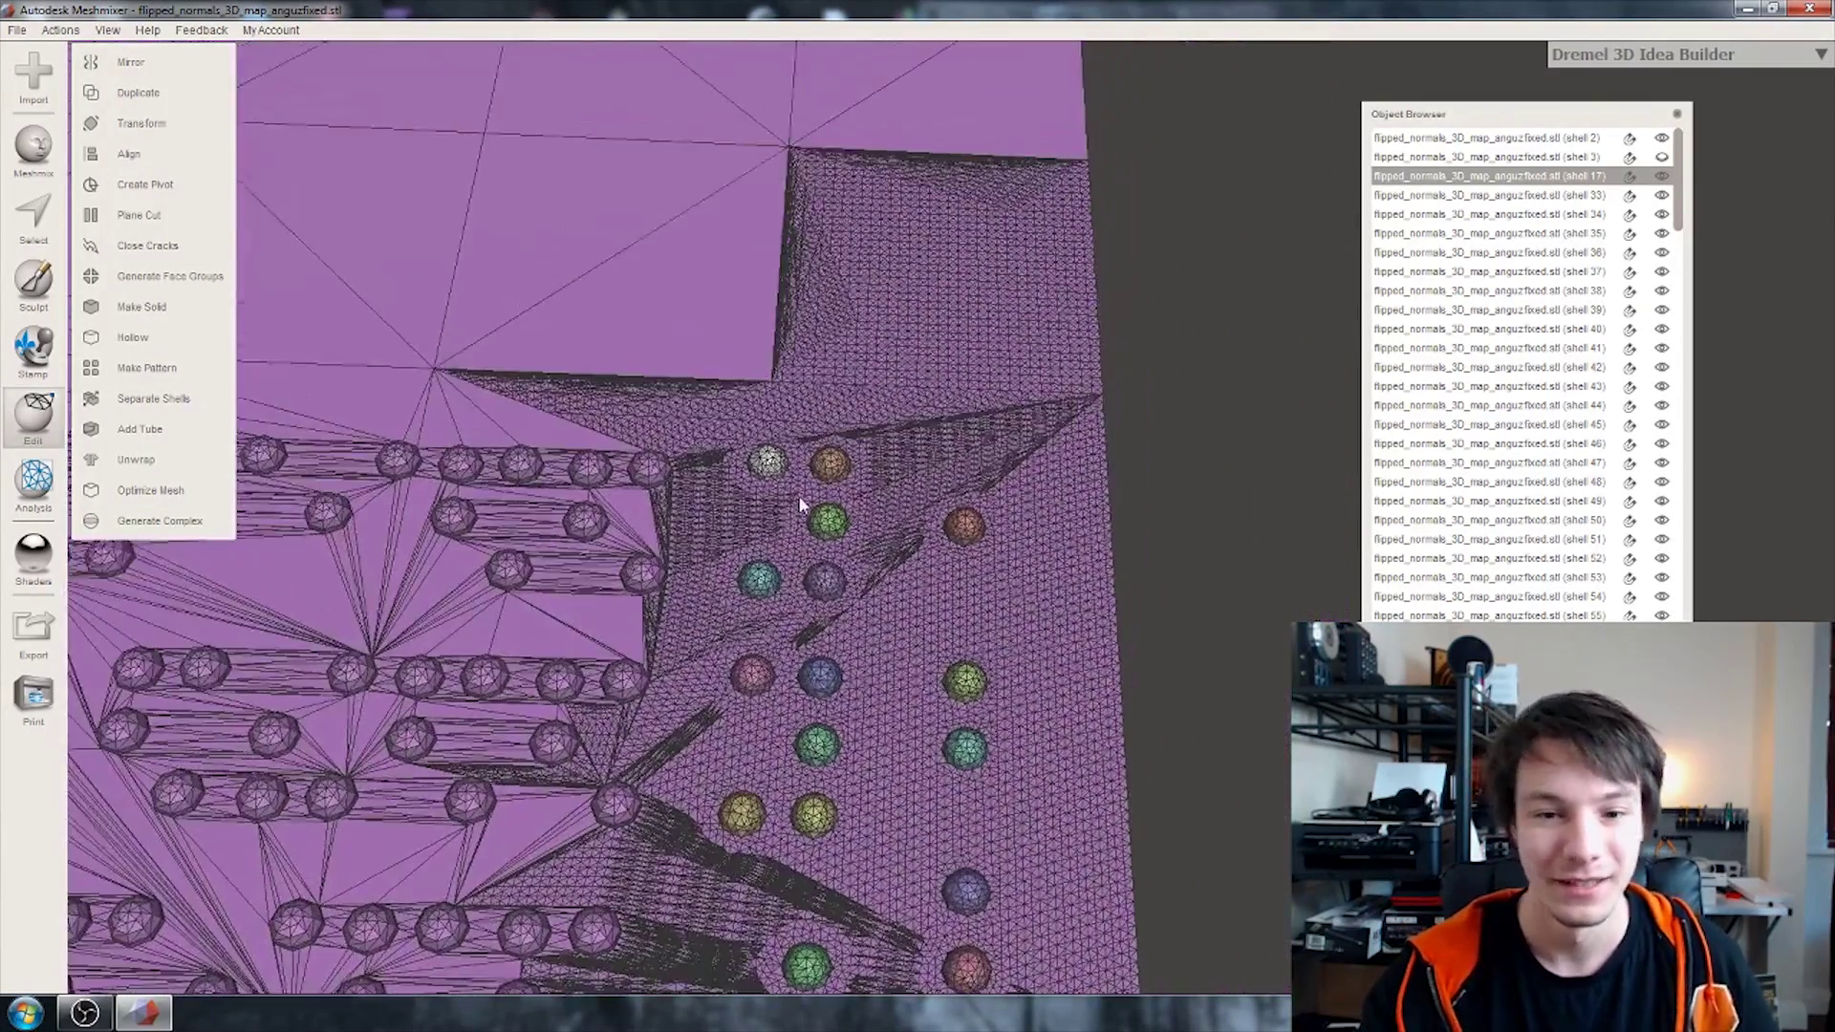
pyautogui.scroll(-2, 799, 495)
pyautogui.press('w')
pyautogui.moveTo(791, 666); pyautogui.dragTo(642, 621, button='right')
pyautogui.moveTo(847, 554); pyautogui.dragTo(878, 423, button='right')
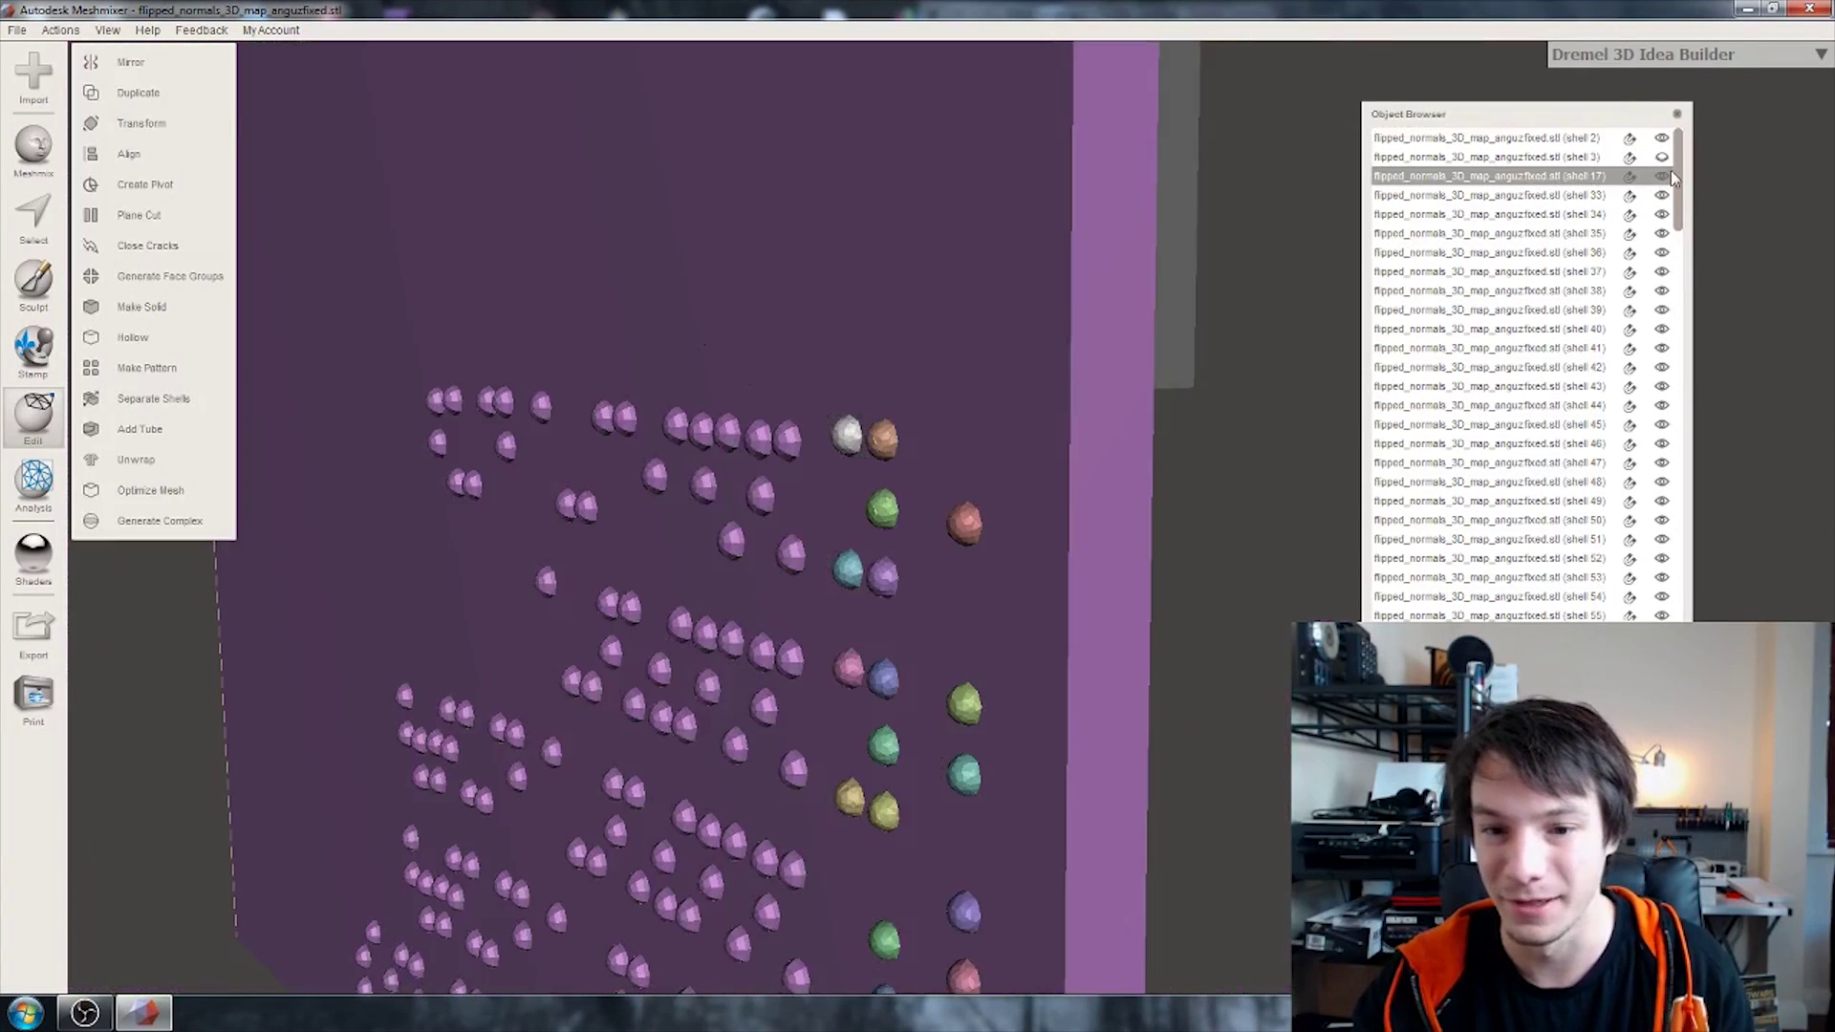
pyautogui.click(1663, 176)
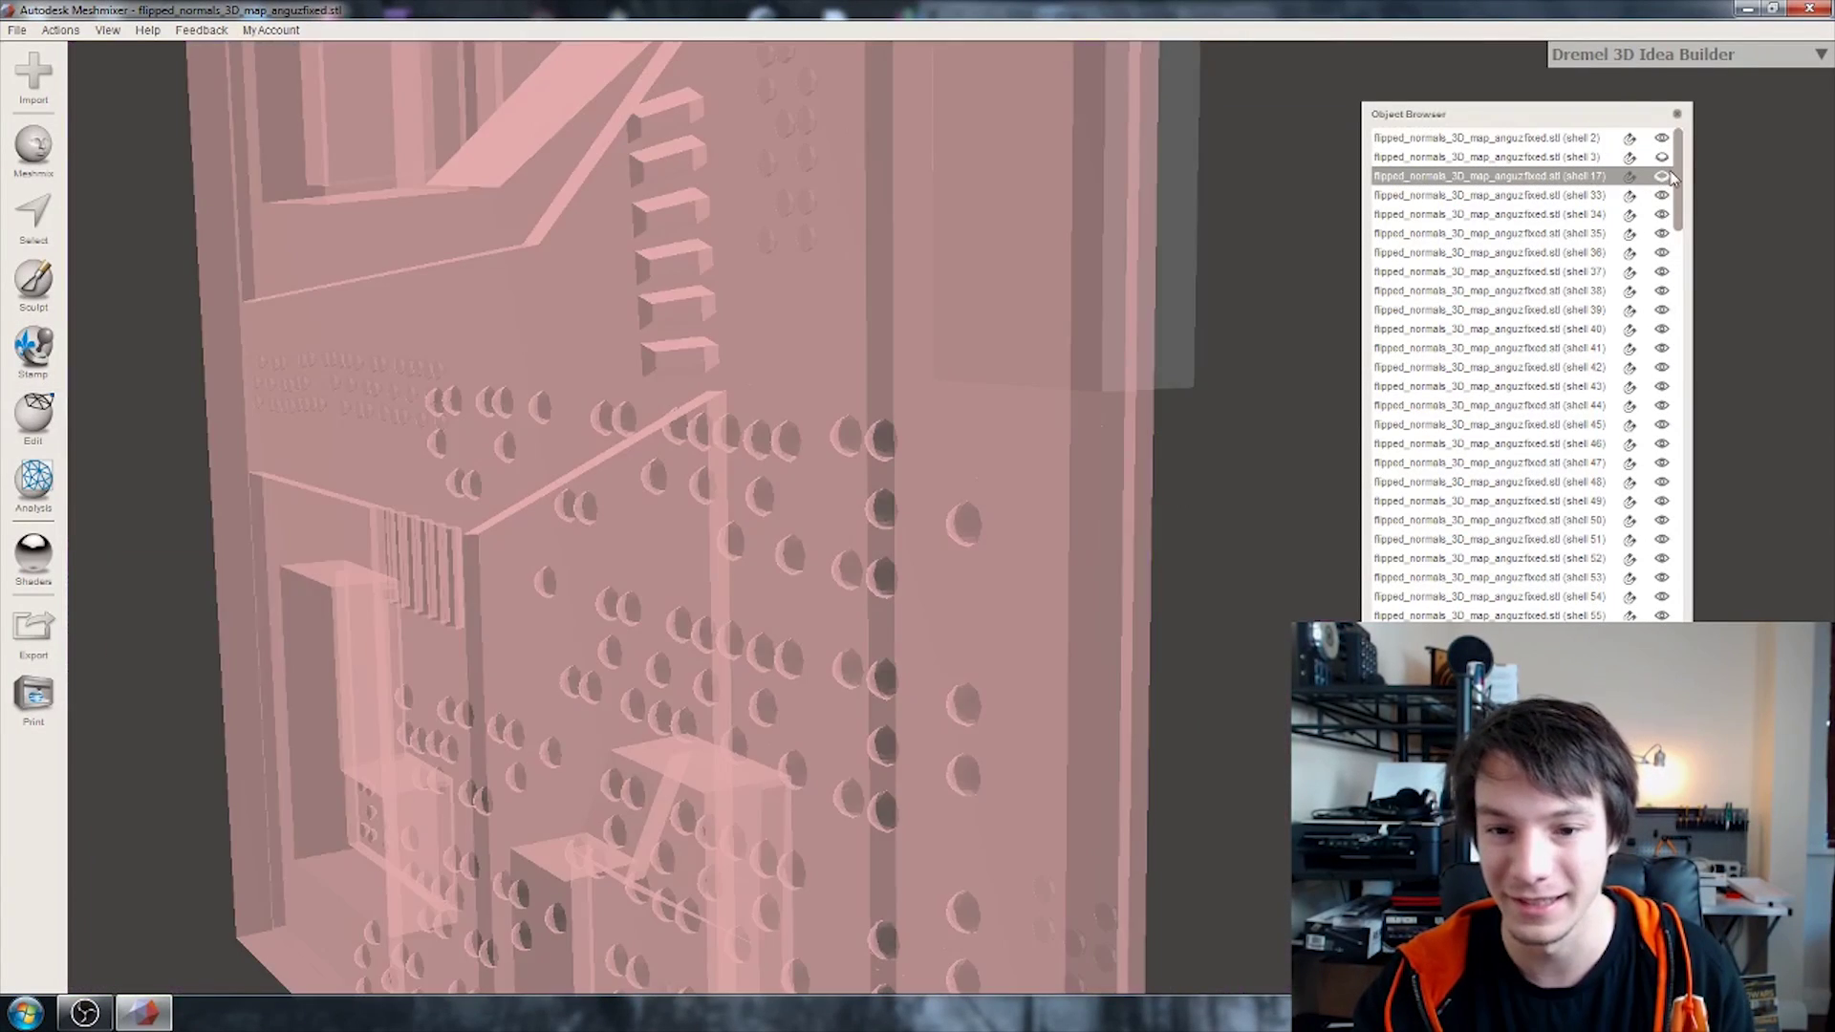
pyautogui.click(1663, 176)
pyautogui.scroll(5, 918, 396)
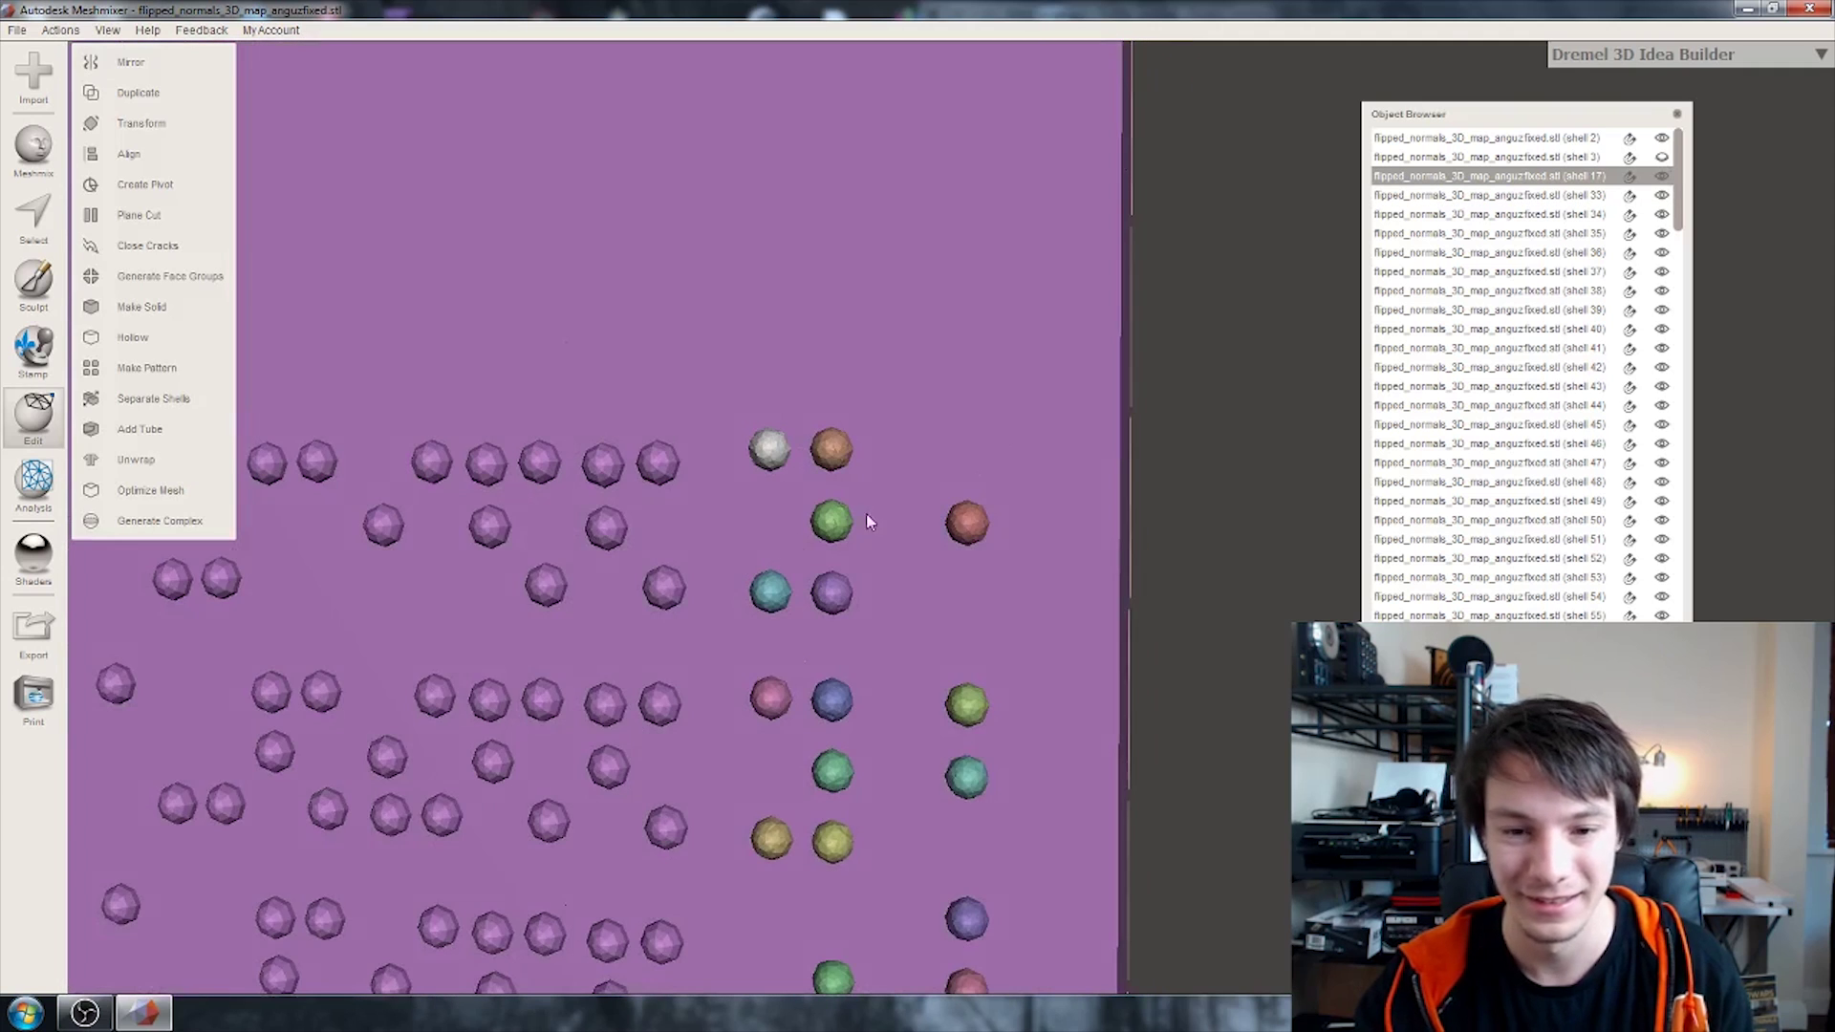
pyautogui.scroll(6, 788, 457)
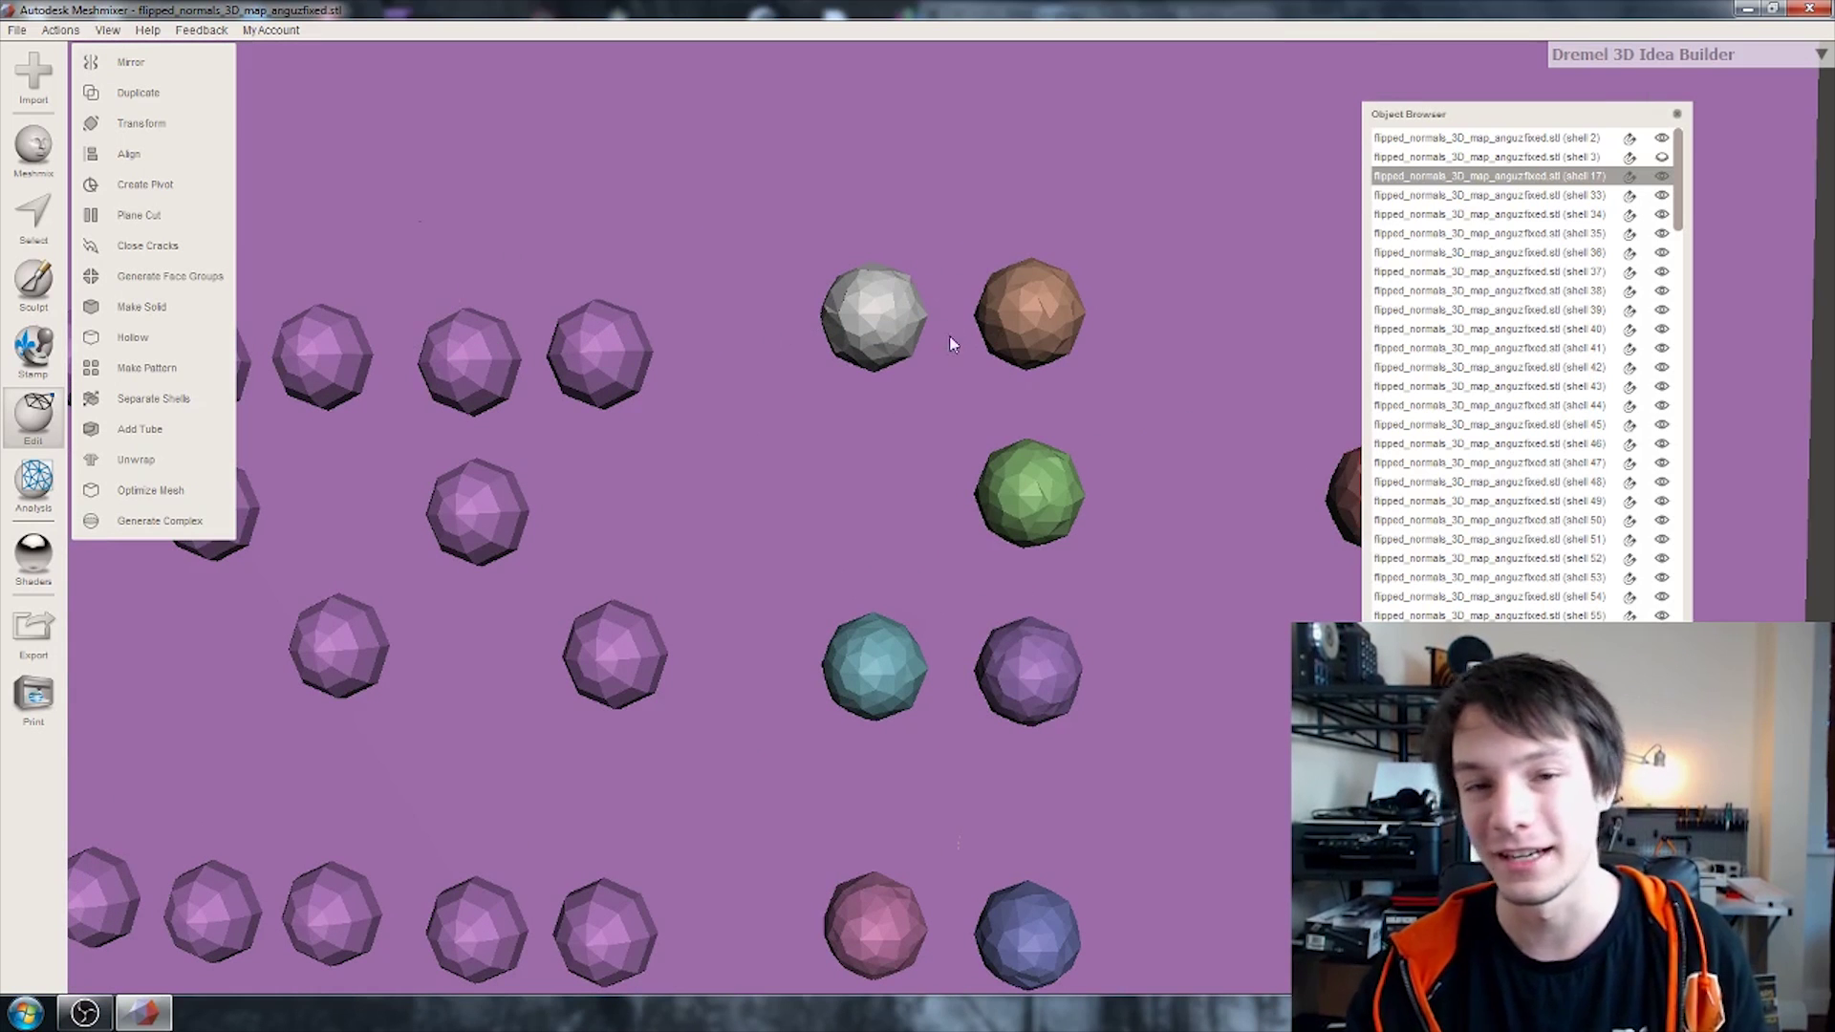
pyautogui.scroll(-5, 889, 356)
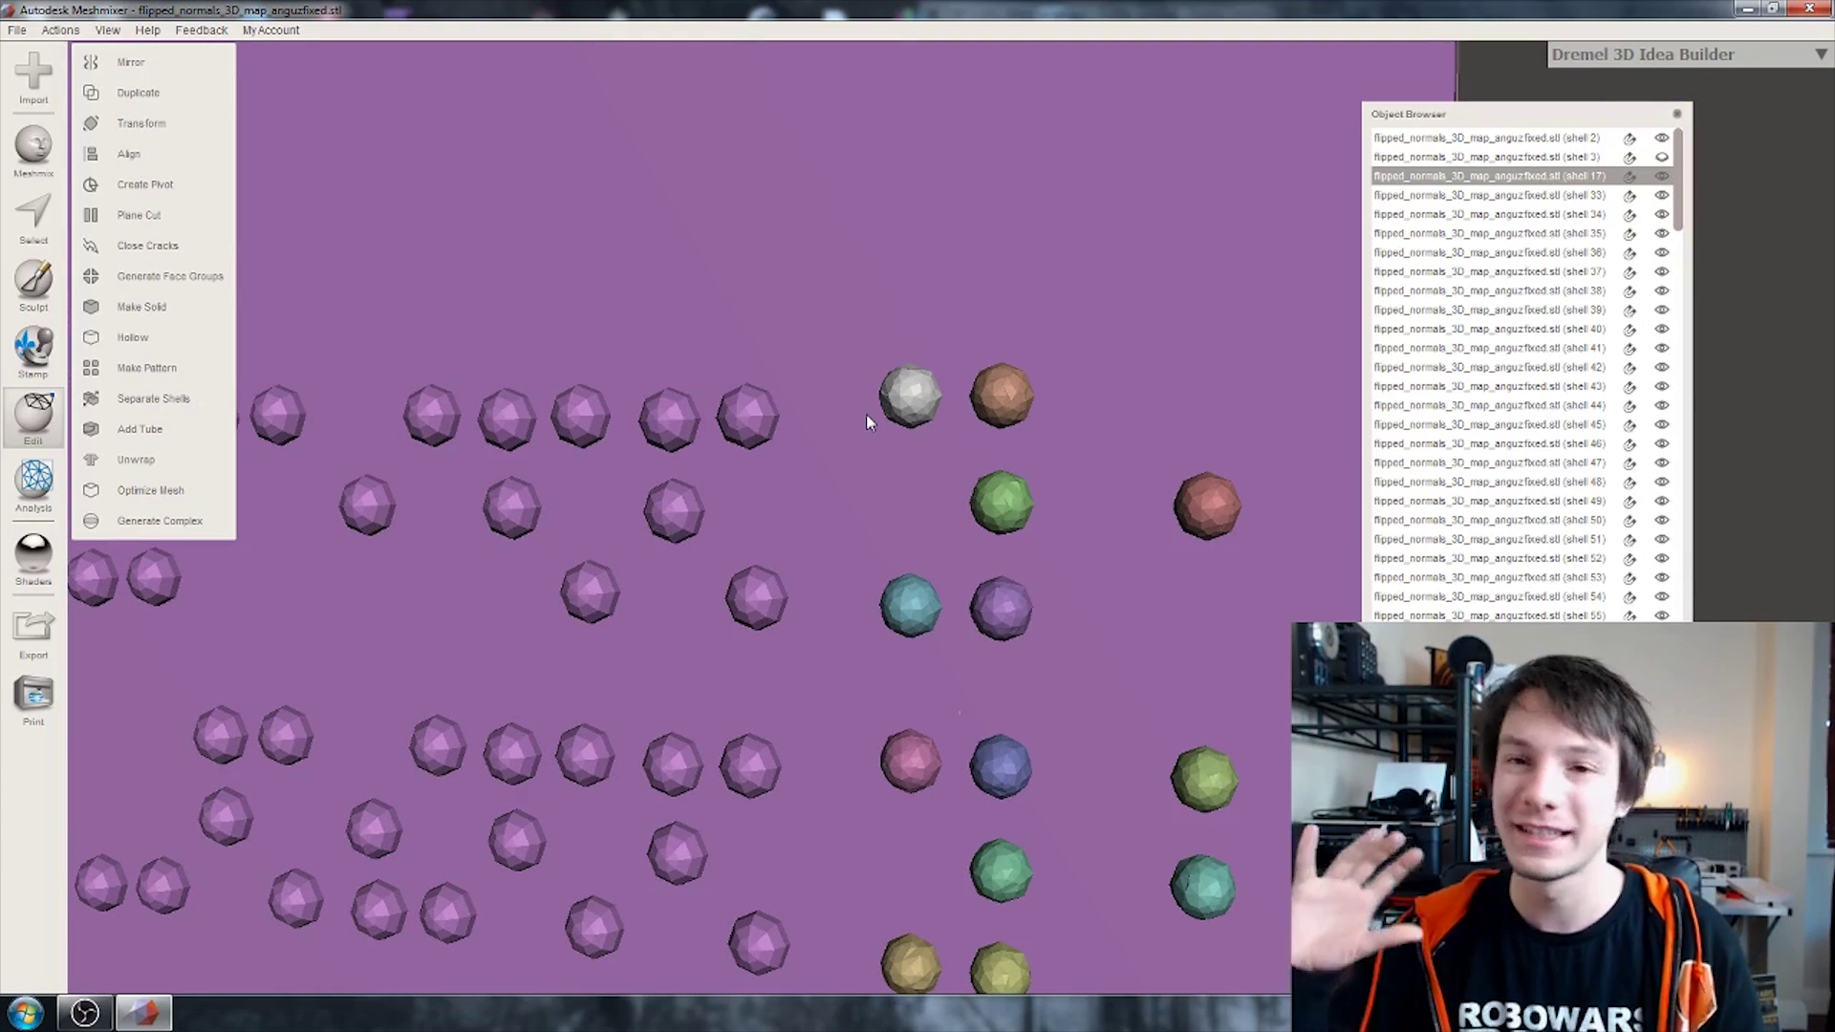
pyautogui.scroll(-2, 776, 412)
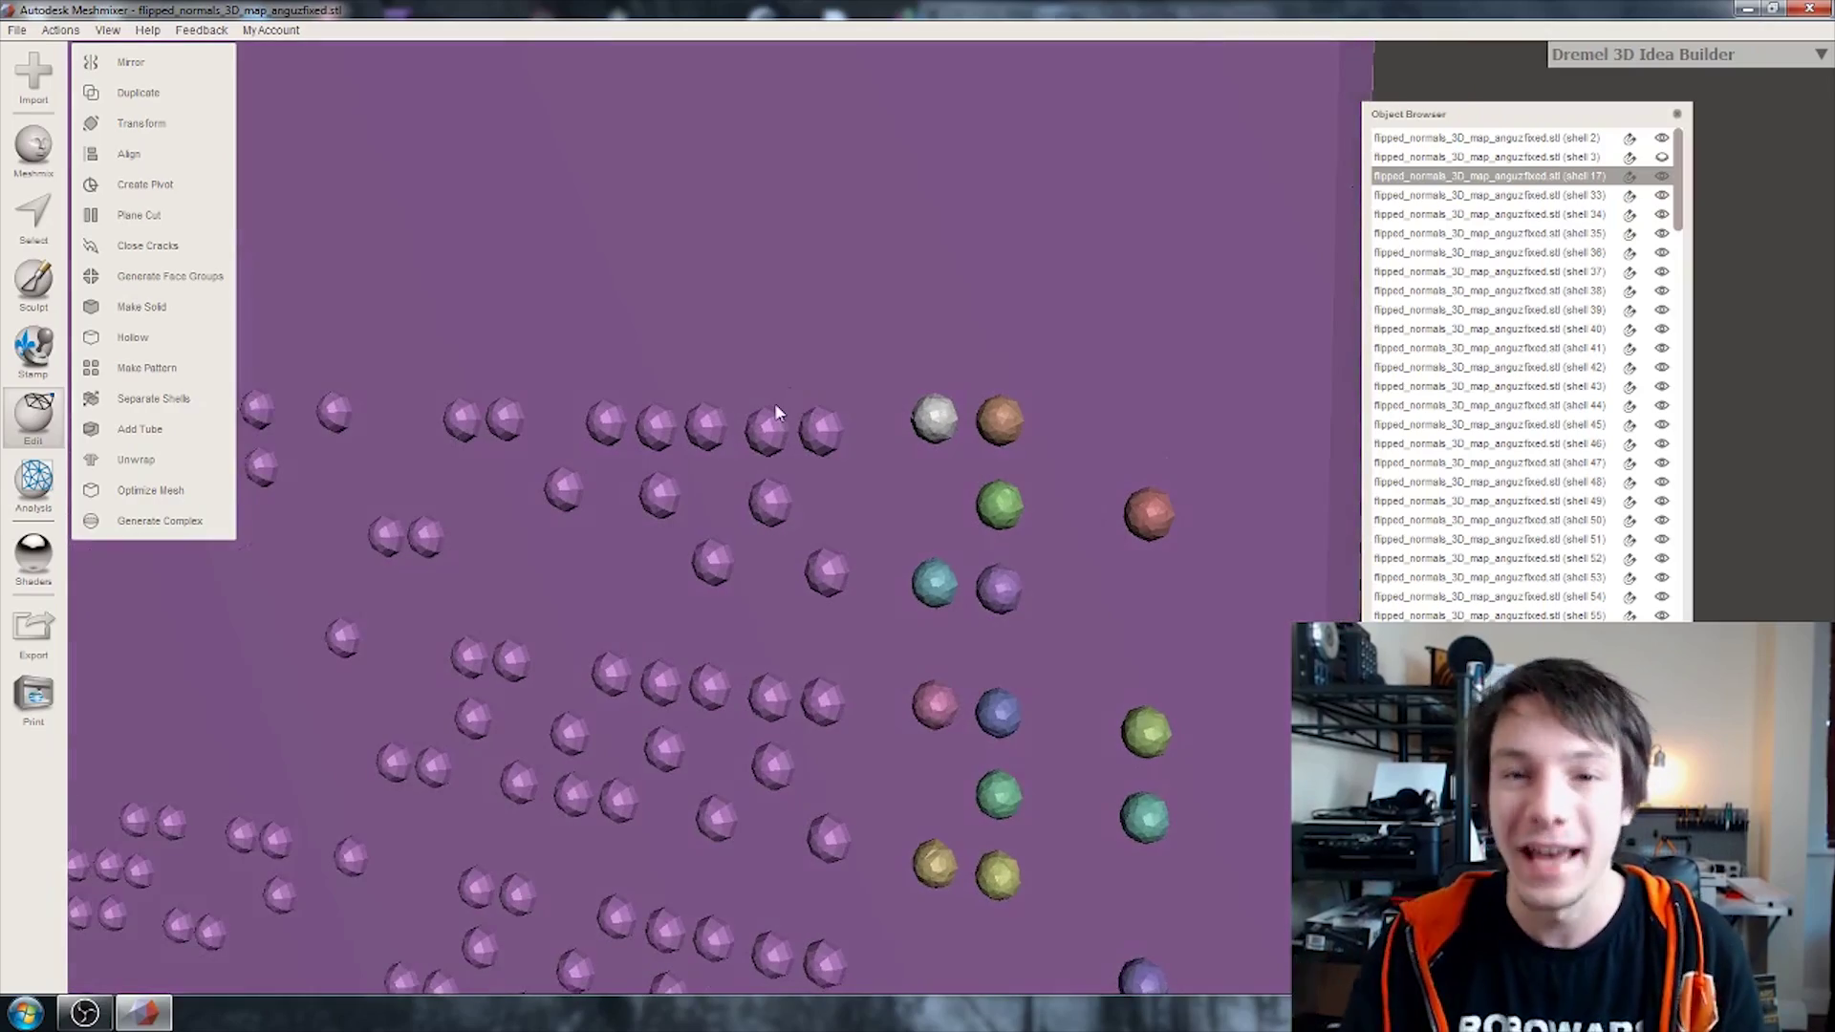
# Show the wireframe again and examine the triangulation around the merged dots along the plate's edge
pyautogui.press('w')
pyautogui.moveTo(774, 413); pyautogui.dragTo(1013, 495, button='right')
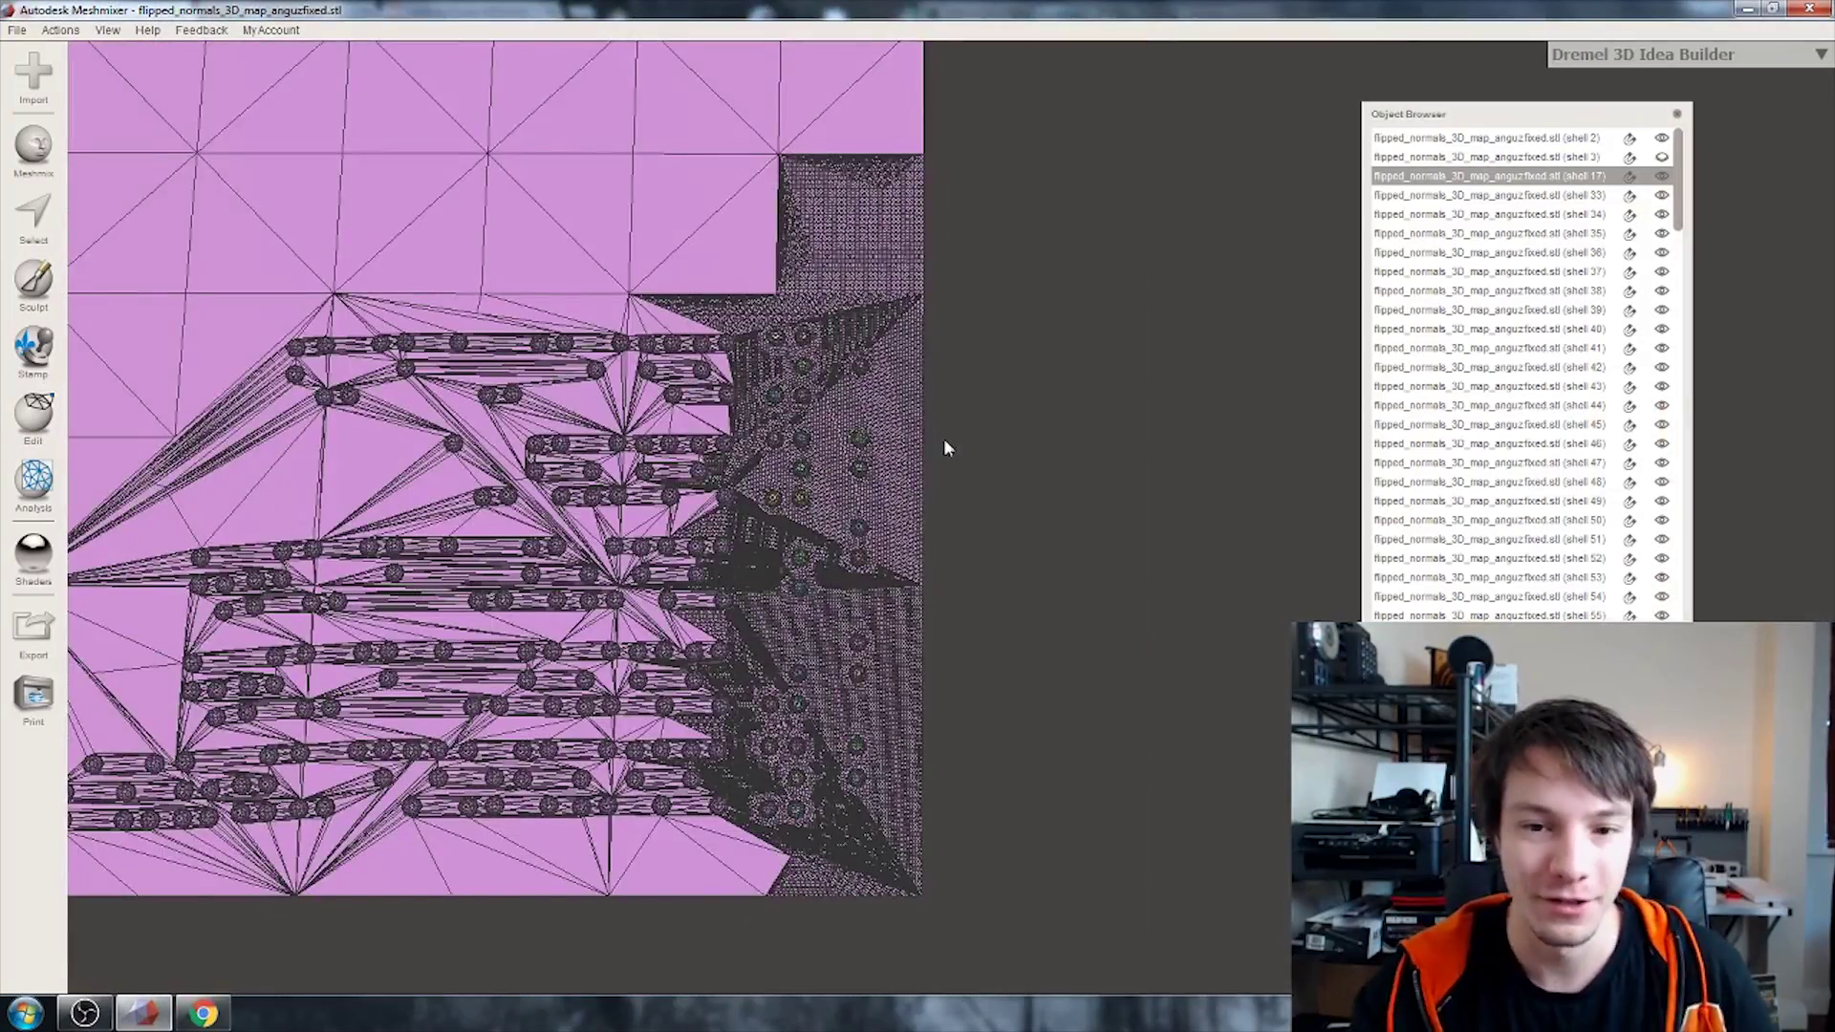
pyautogui.scroll(3, 943, 441)
pyautogui.moveTo(503, 164); pyautogui.dragTo(700, 529, button='middle')
pyautogui.moveTo(701, 529); pyautogui.dragTo(820, 553, button='right')
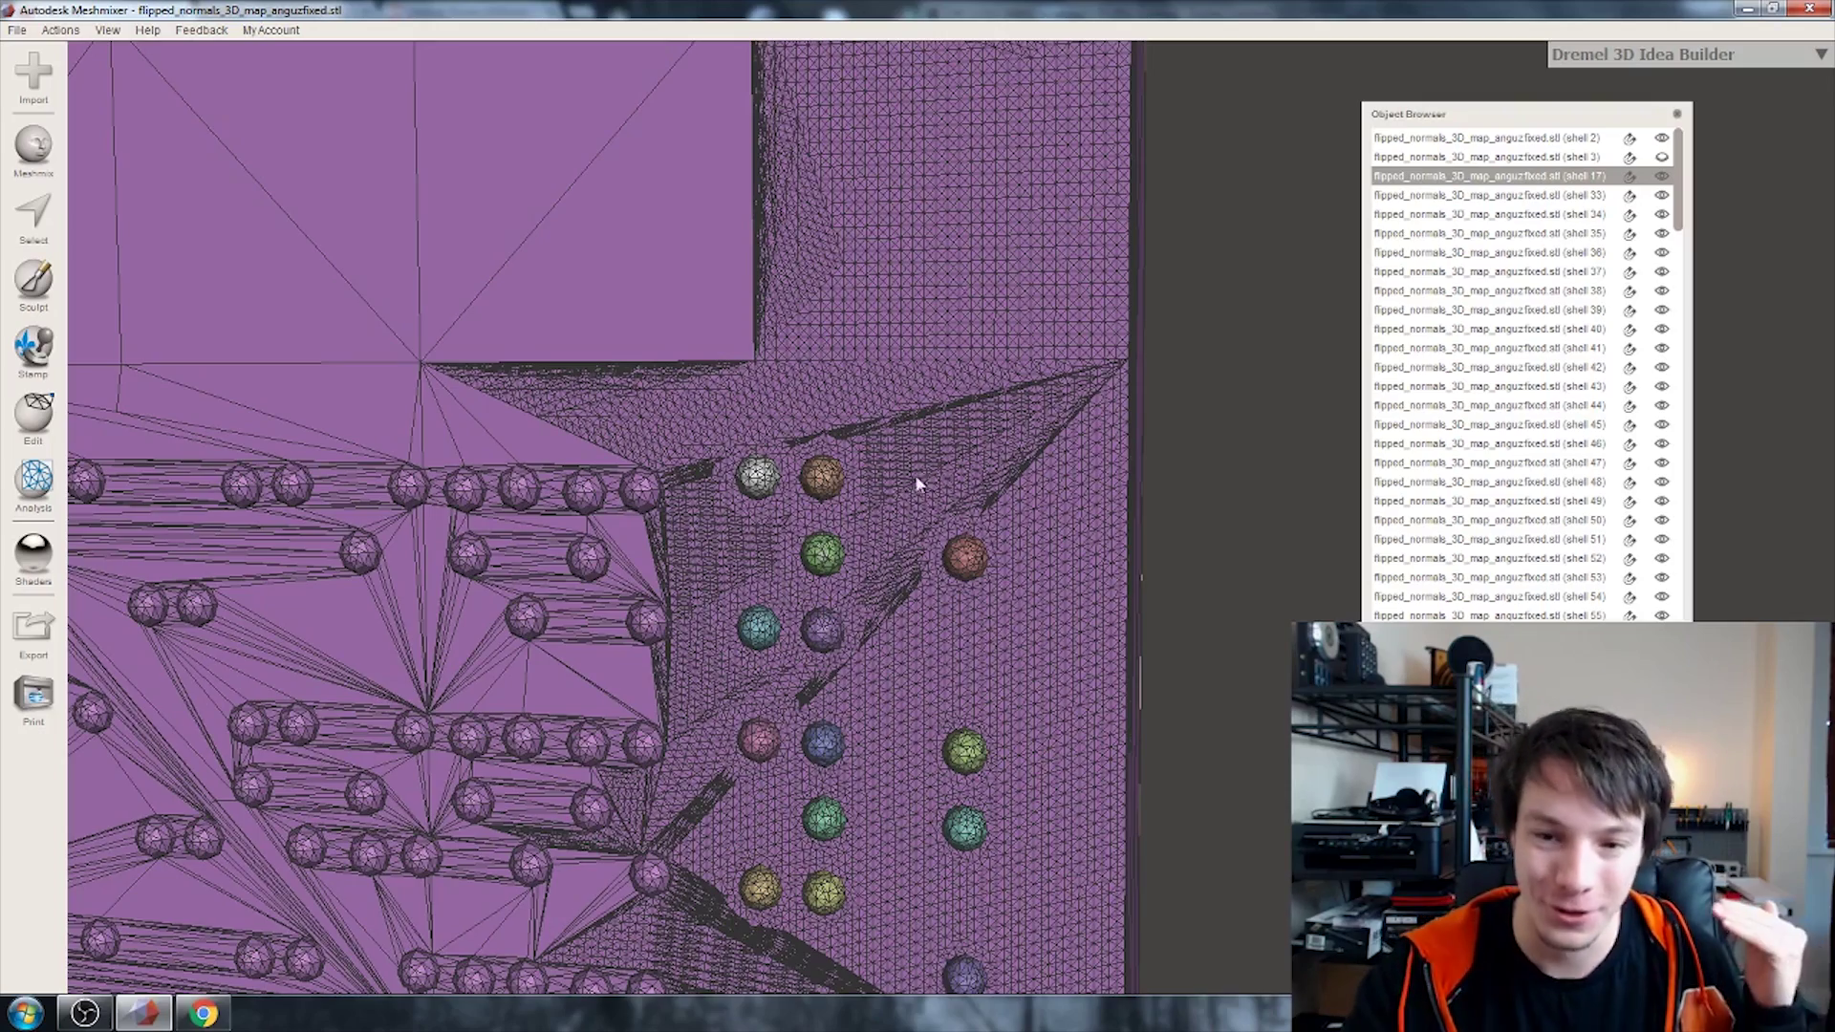
pyautogui.scroll(-2, 716, 576)
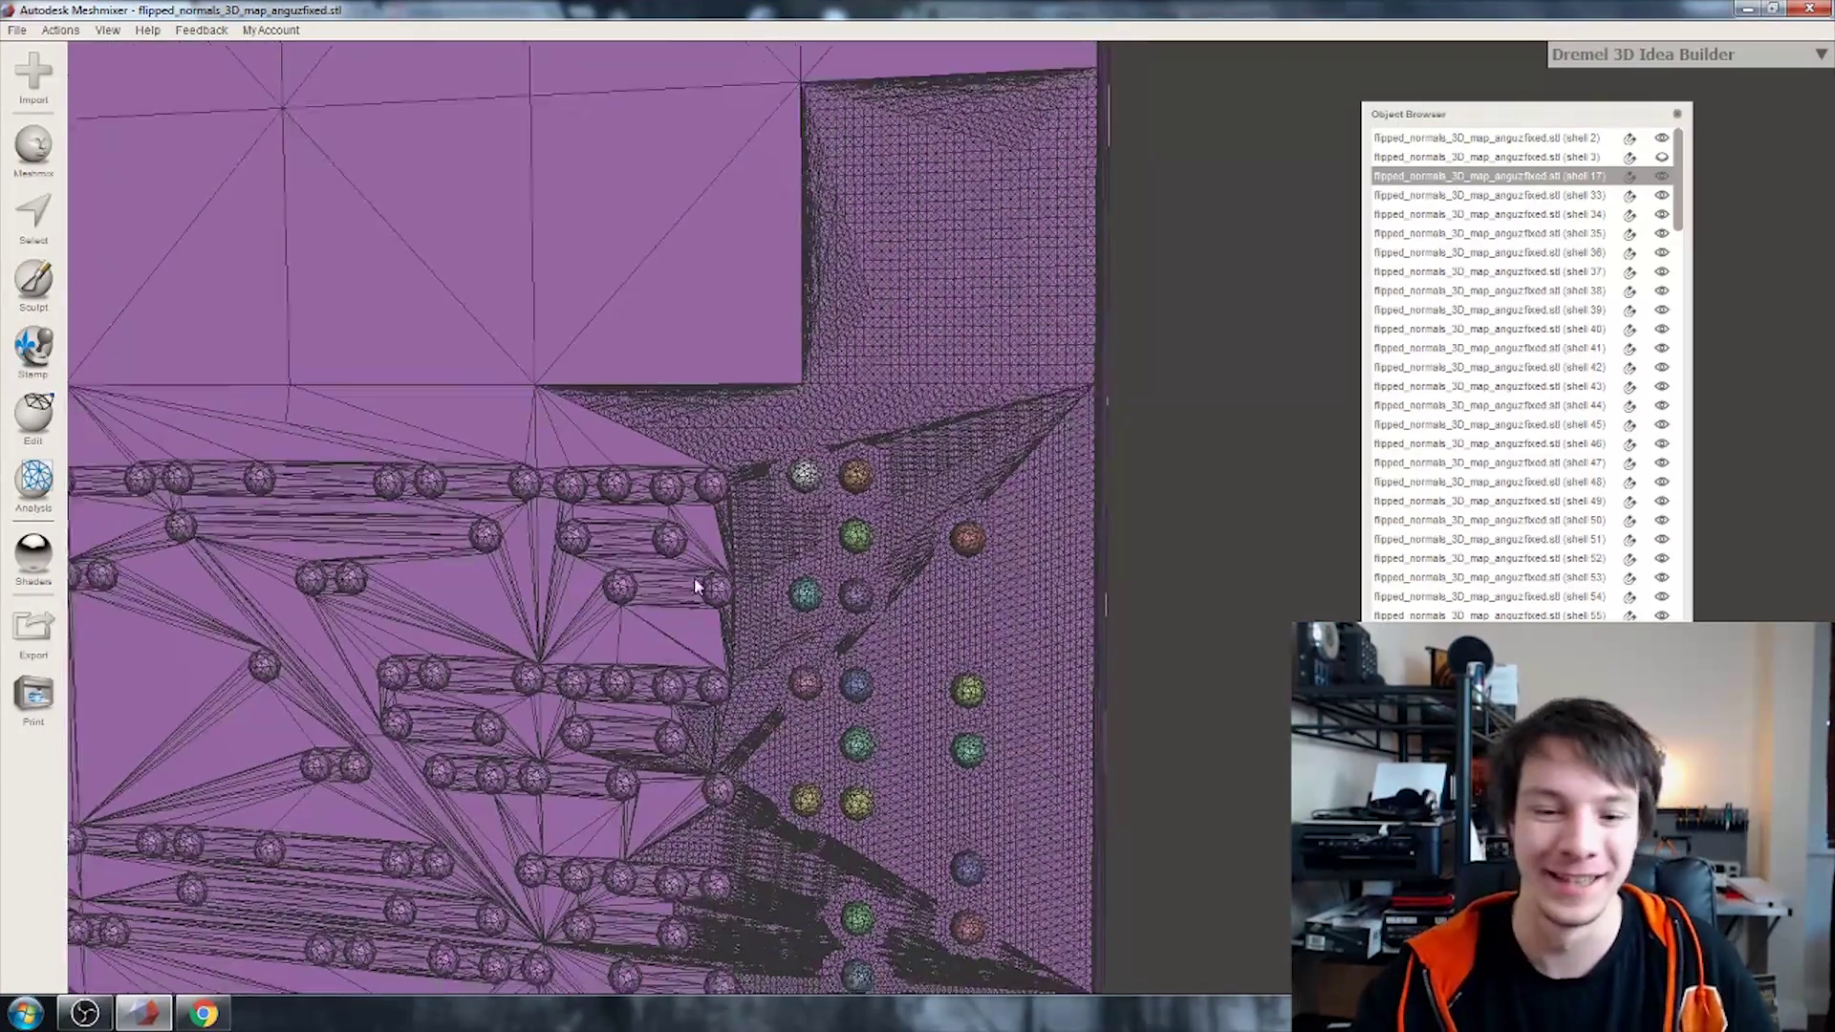
pyautogui.moveTo(701, 586); pyautogui.dragTo(721, 340, button='right')
pyautogui.scroll(2, 724, 551)
pyautogui.scroll(2, 724, 535)
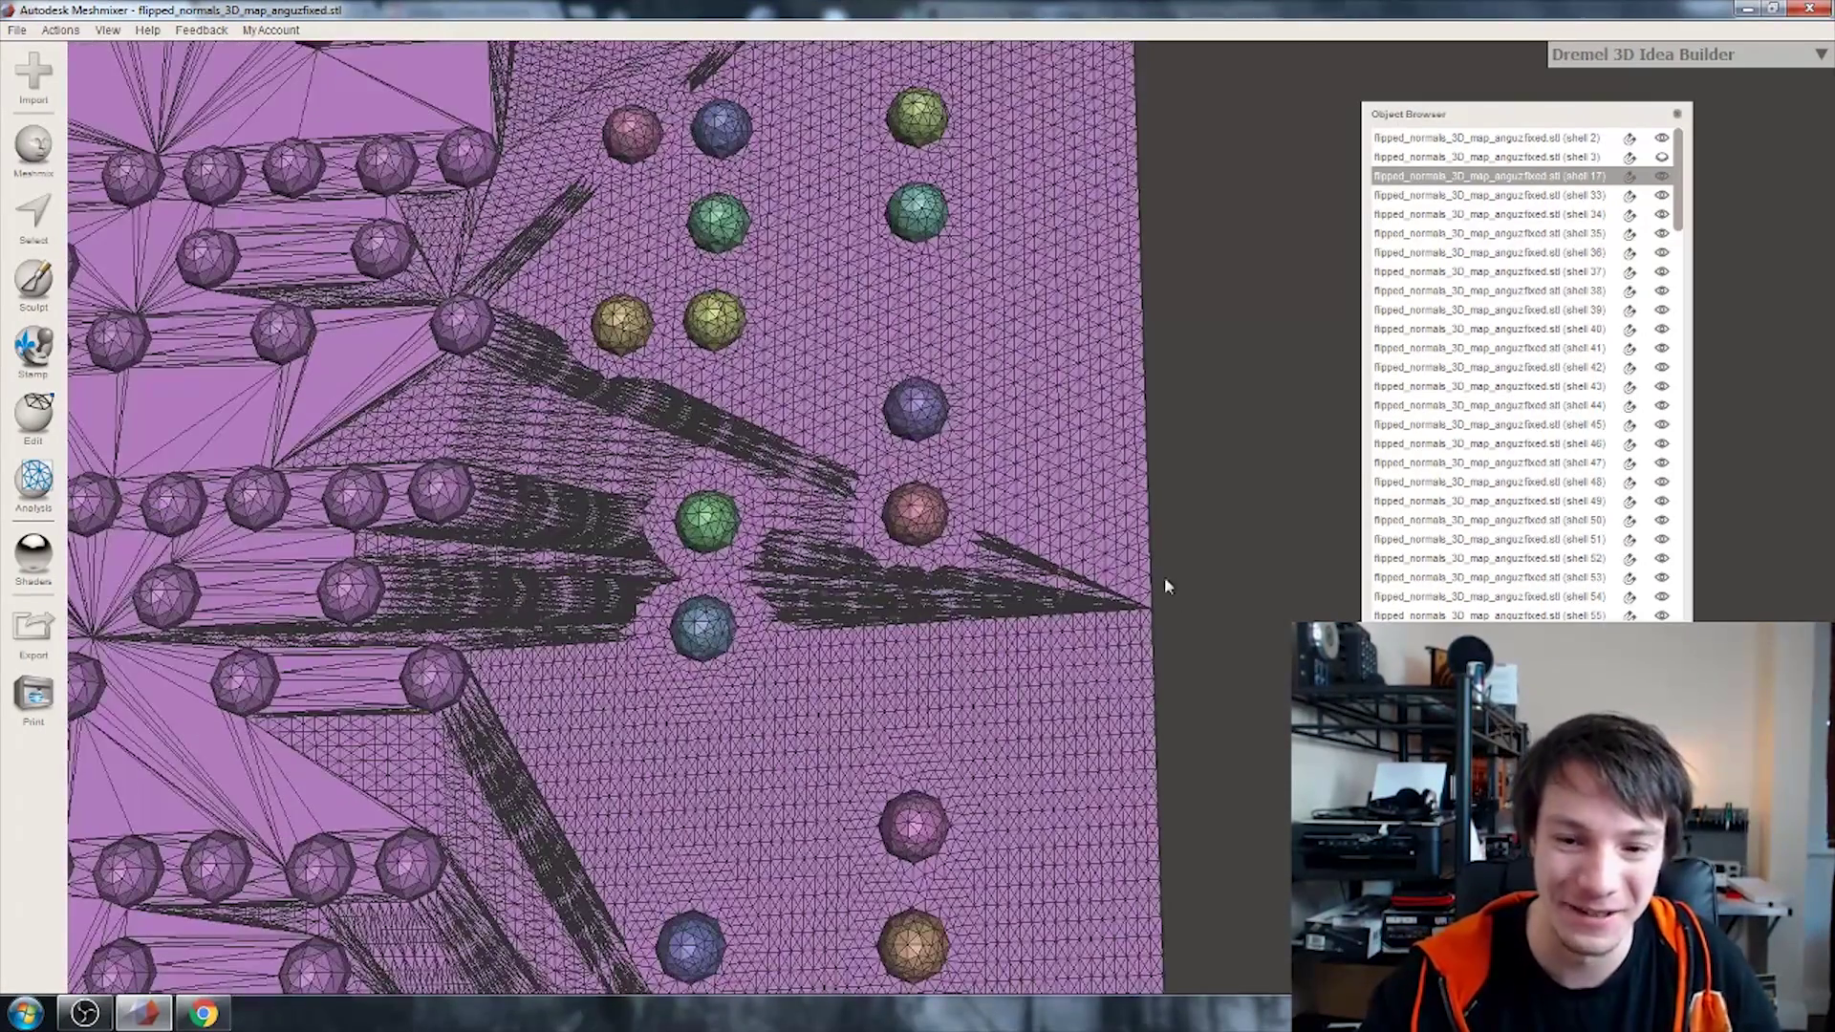
pyautogui.scroll(-1, 856, 445)
pyautogui.moveTo(858, 445); pyautogui.dragTo(680, 550, button='right')
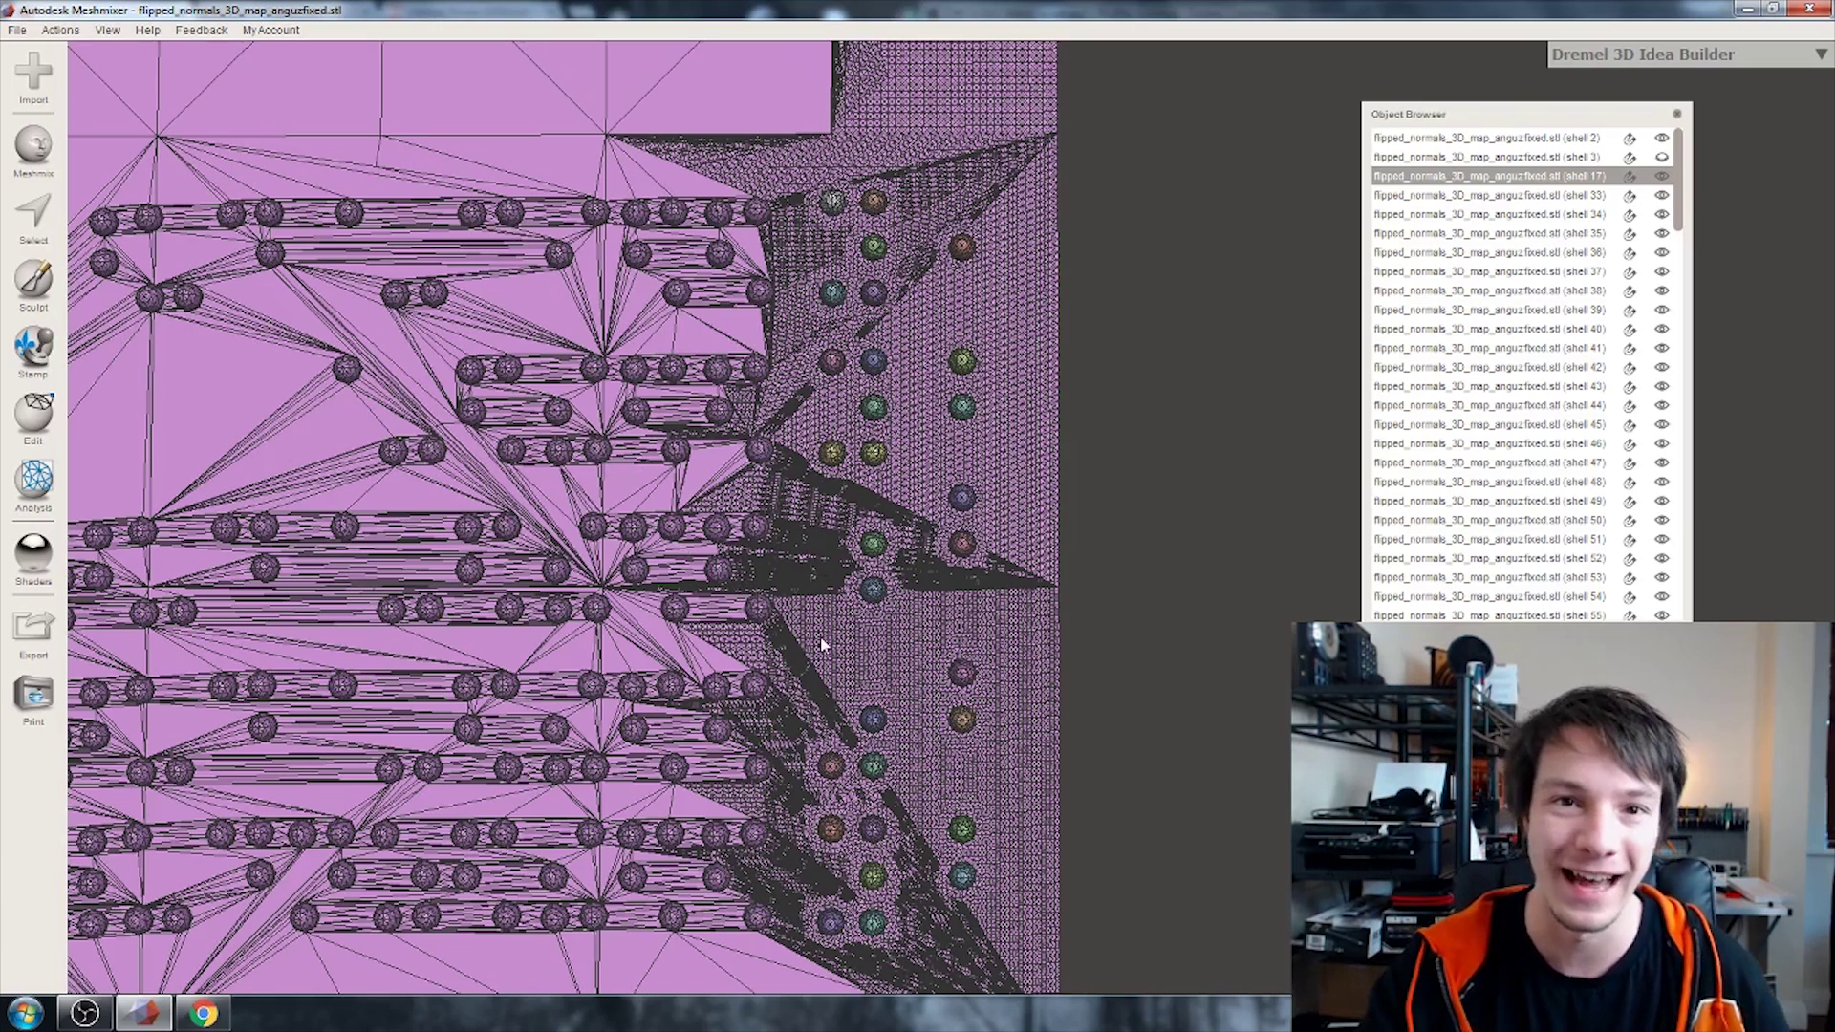
# Generate face groups on the merged map by Edge Angle with an angle threshold of about 48, and accept them
pyautogui.click(32, 436)
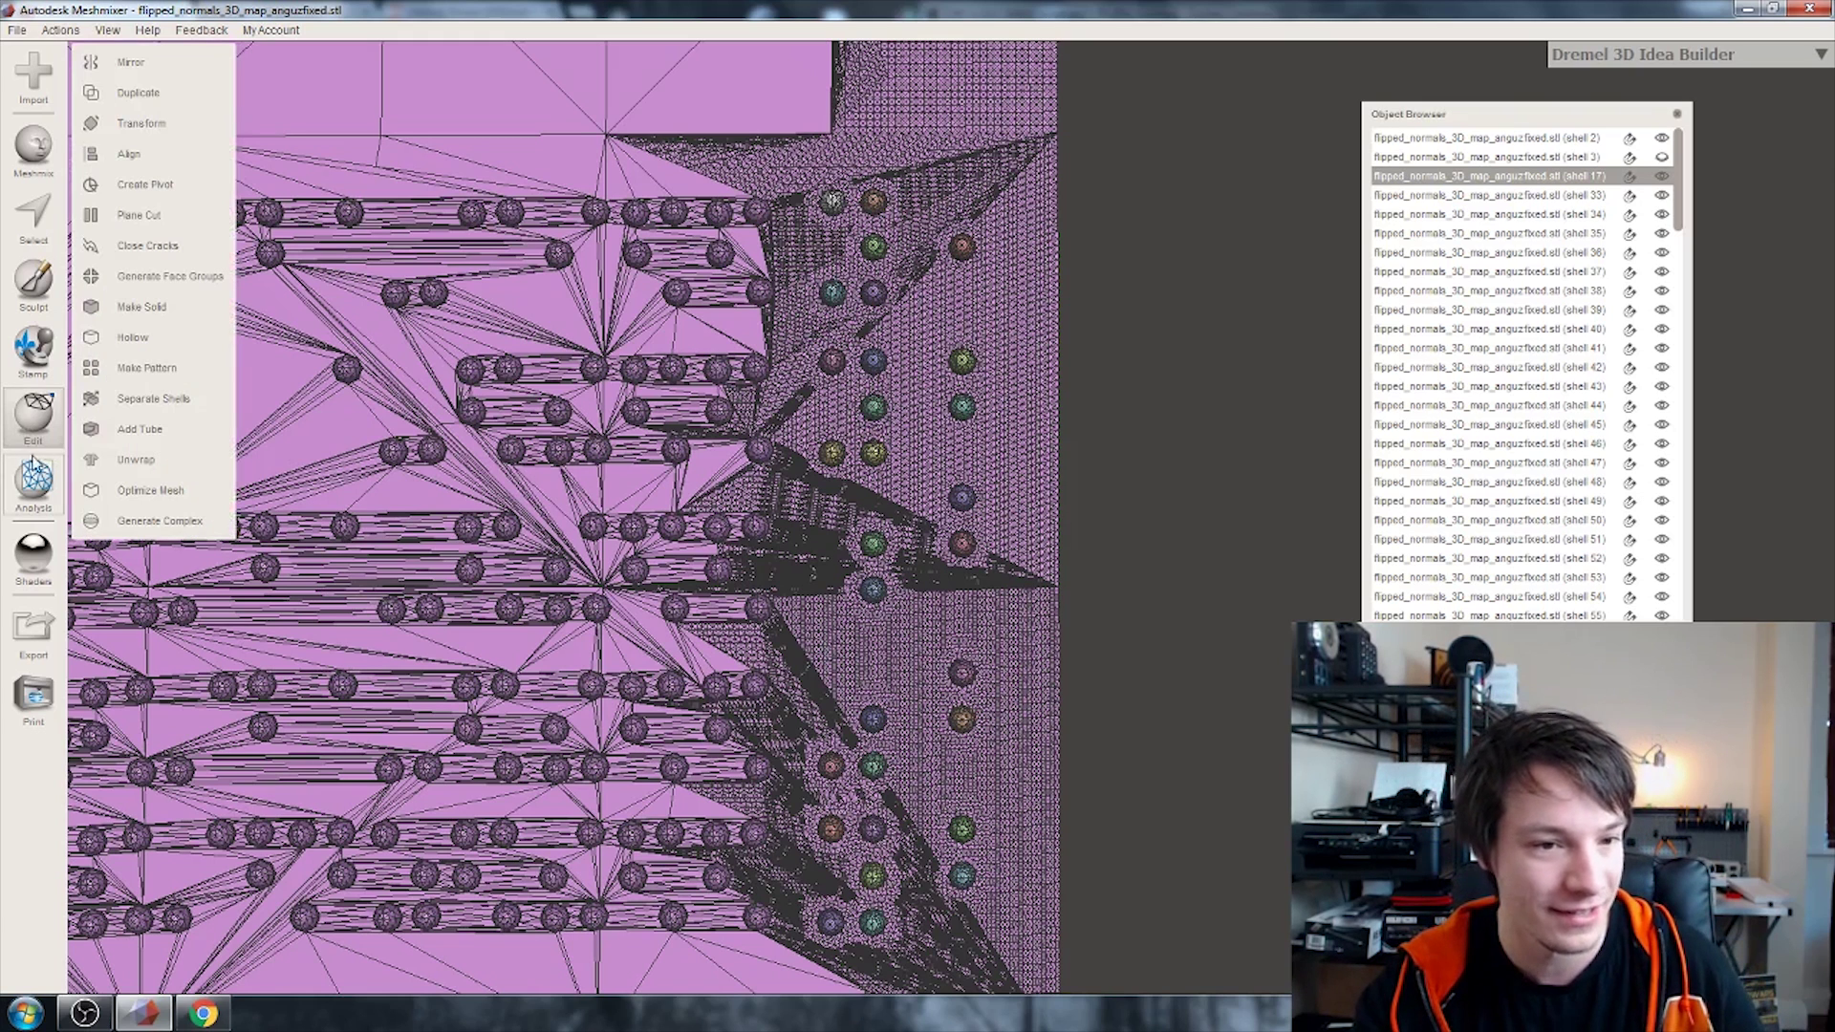
pyautogui.click(134, 283)
pyautogui.scroll(5, 712, 224)
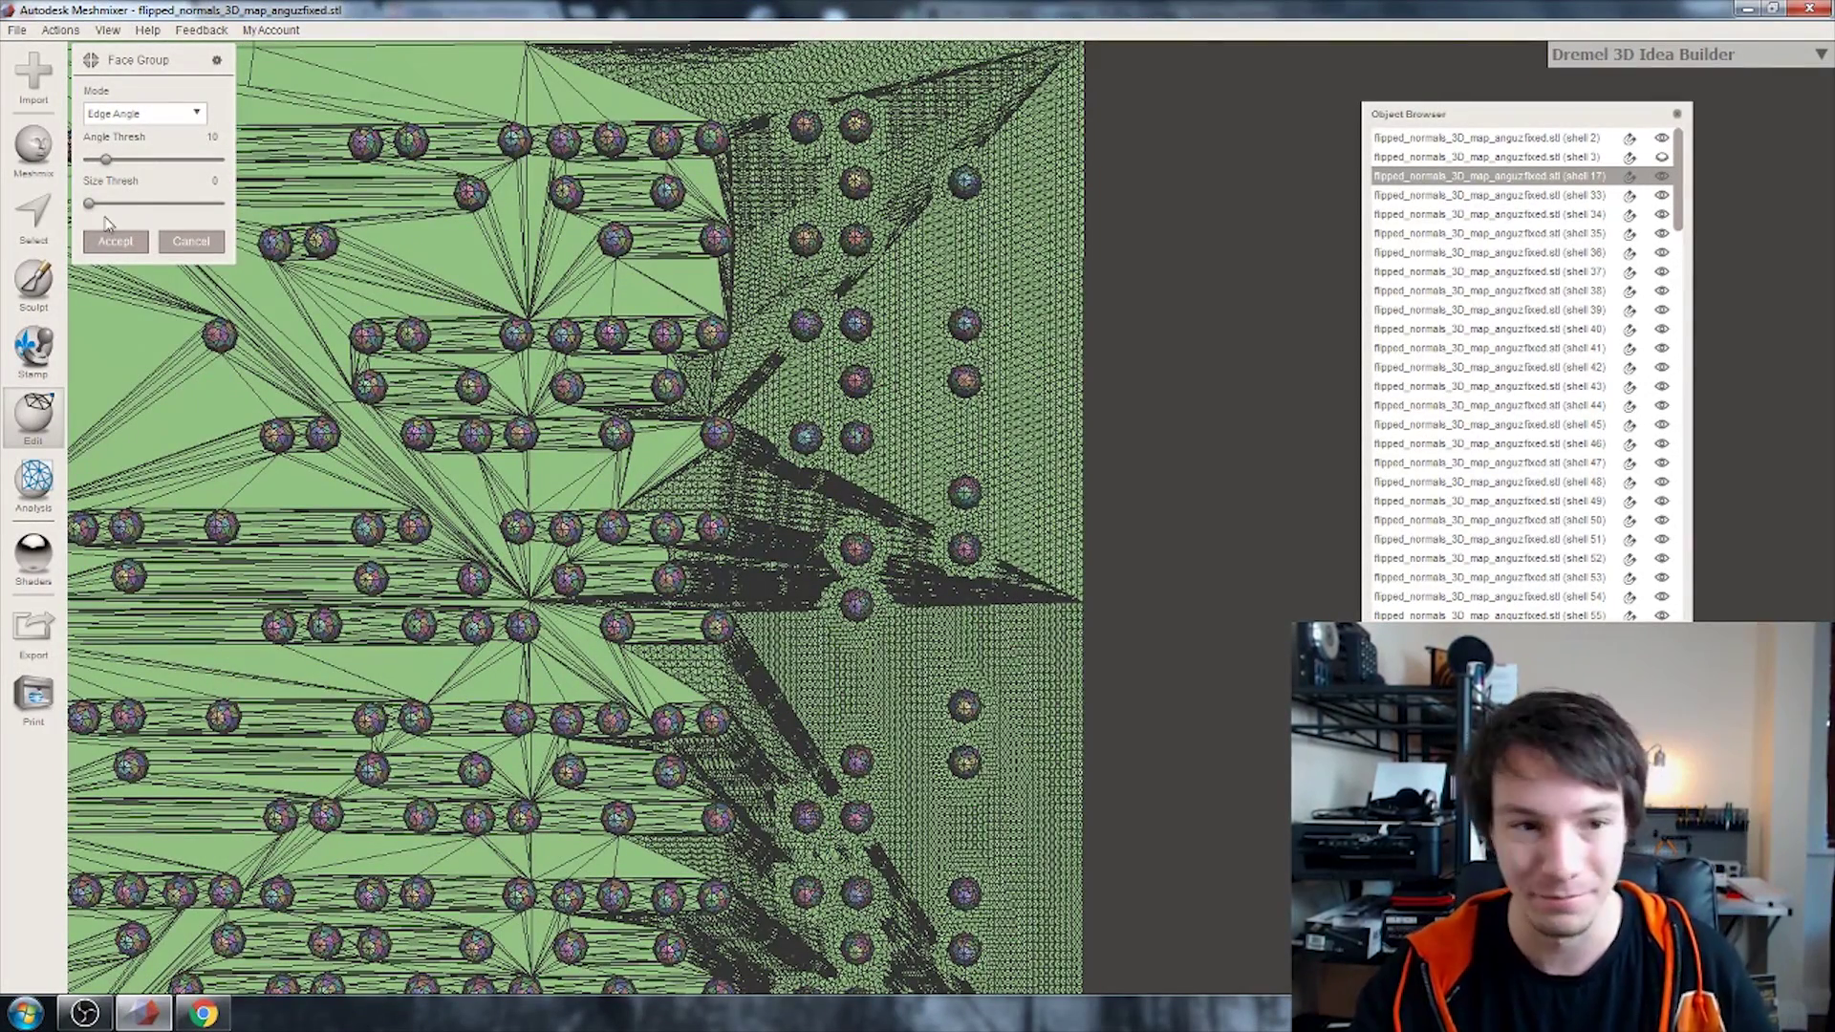
pyautogui.moveTo(108, 165); pyautogui.dragTo(175, 160)
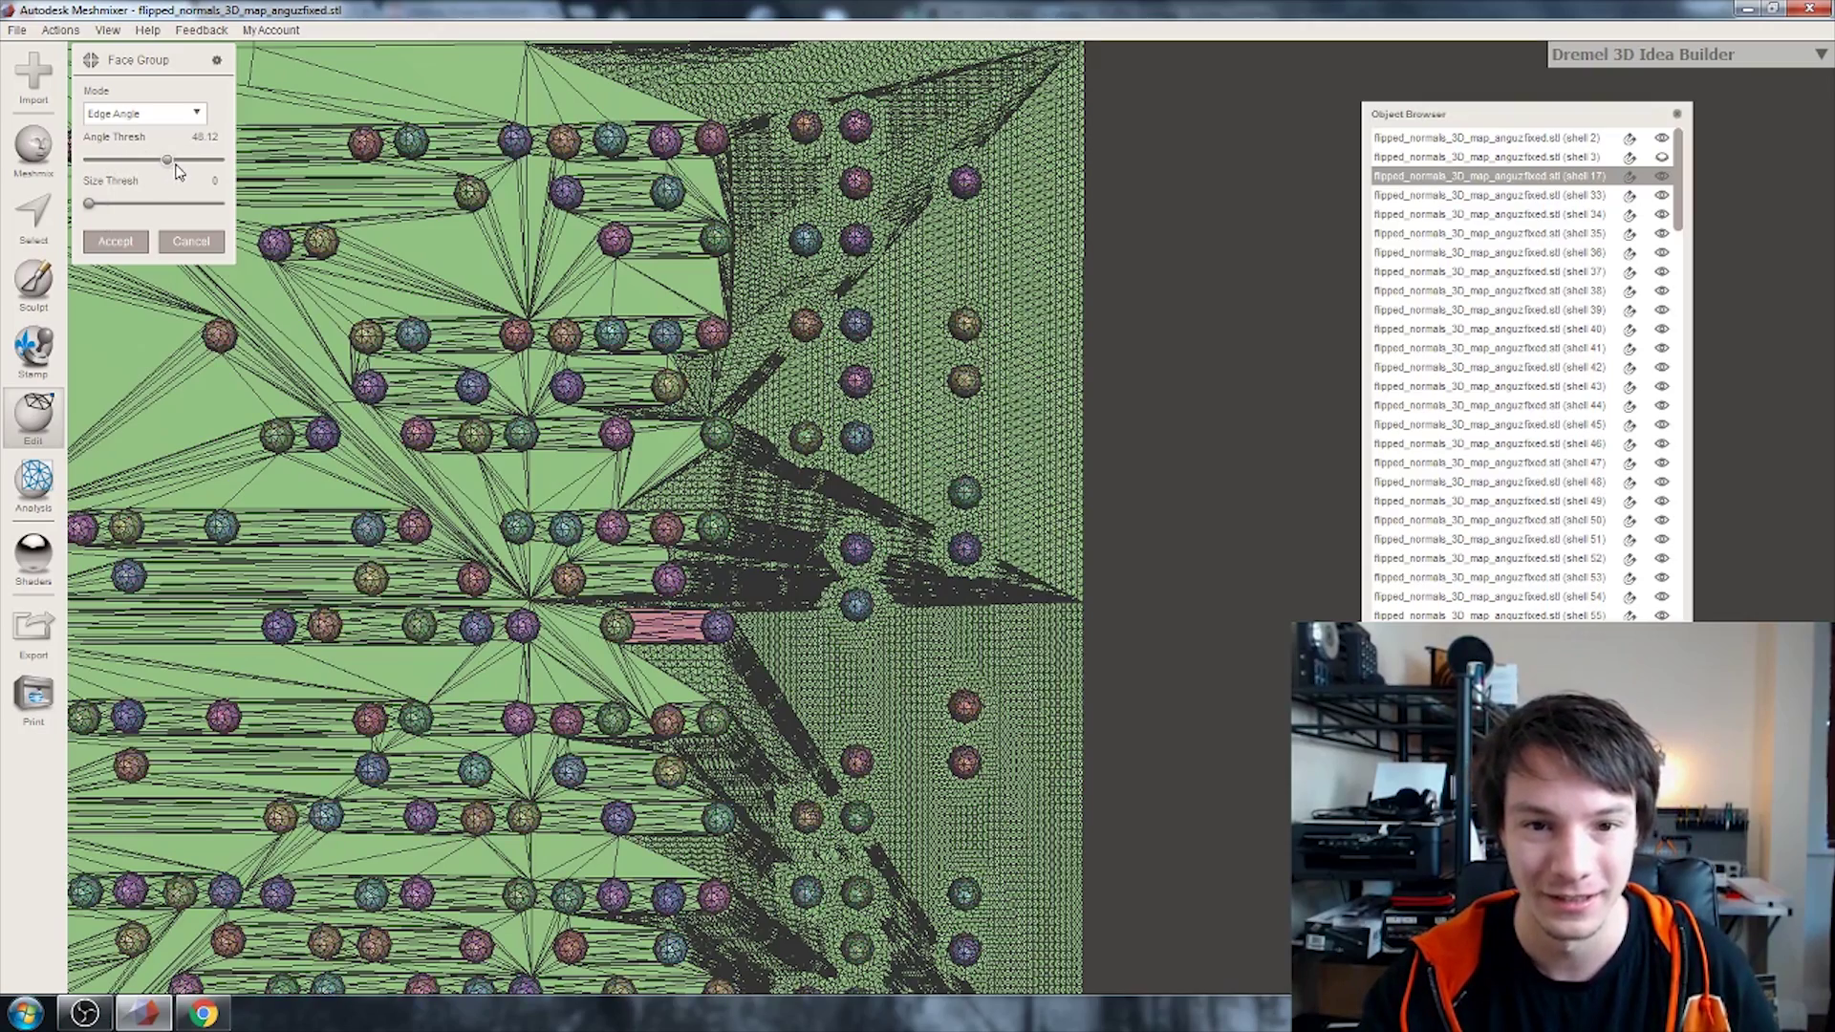
pyautogui.click(115, 242)
# Select the face group that forms the map's flat plate surface around the dots
pyautogui.scroll(-3, 659, 420)
pyautogui.moveTo(711, 451); pyautogui.dragTo(772, 472, button='right')
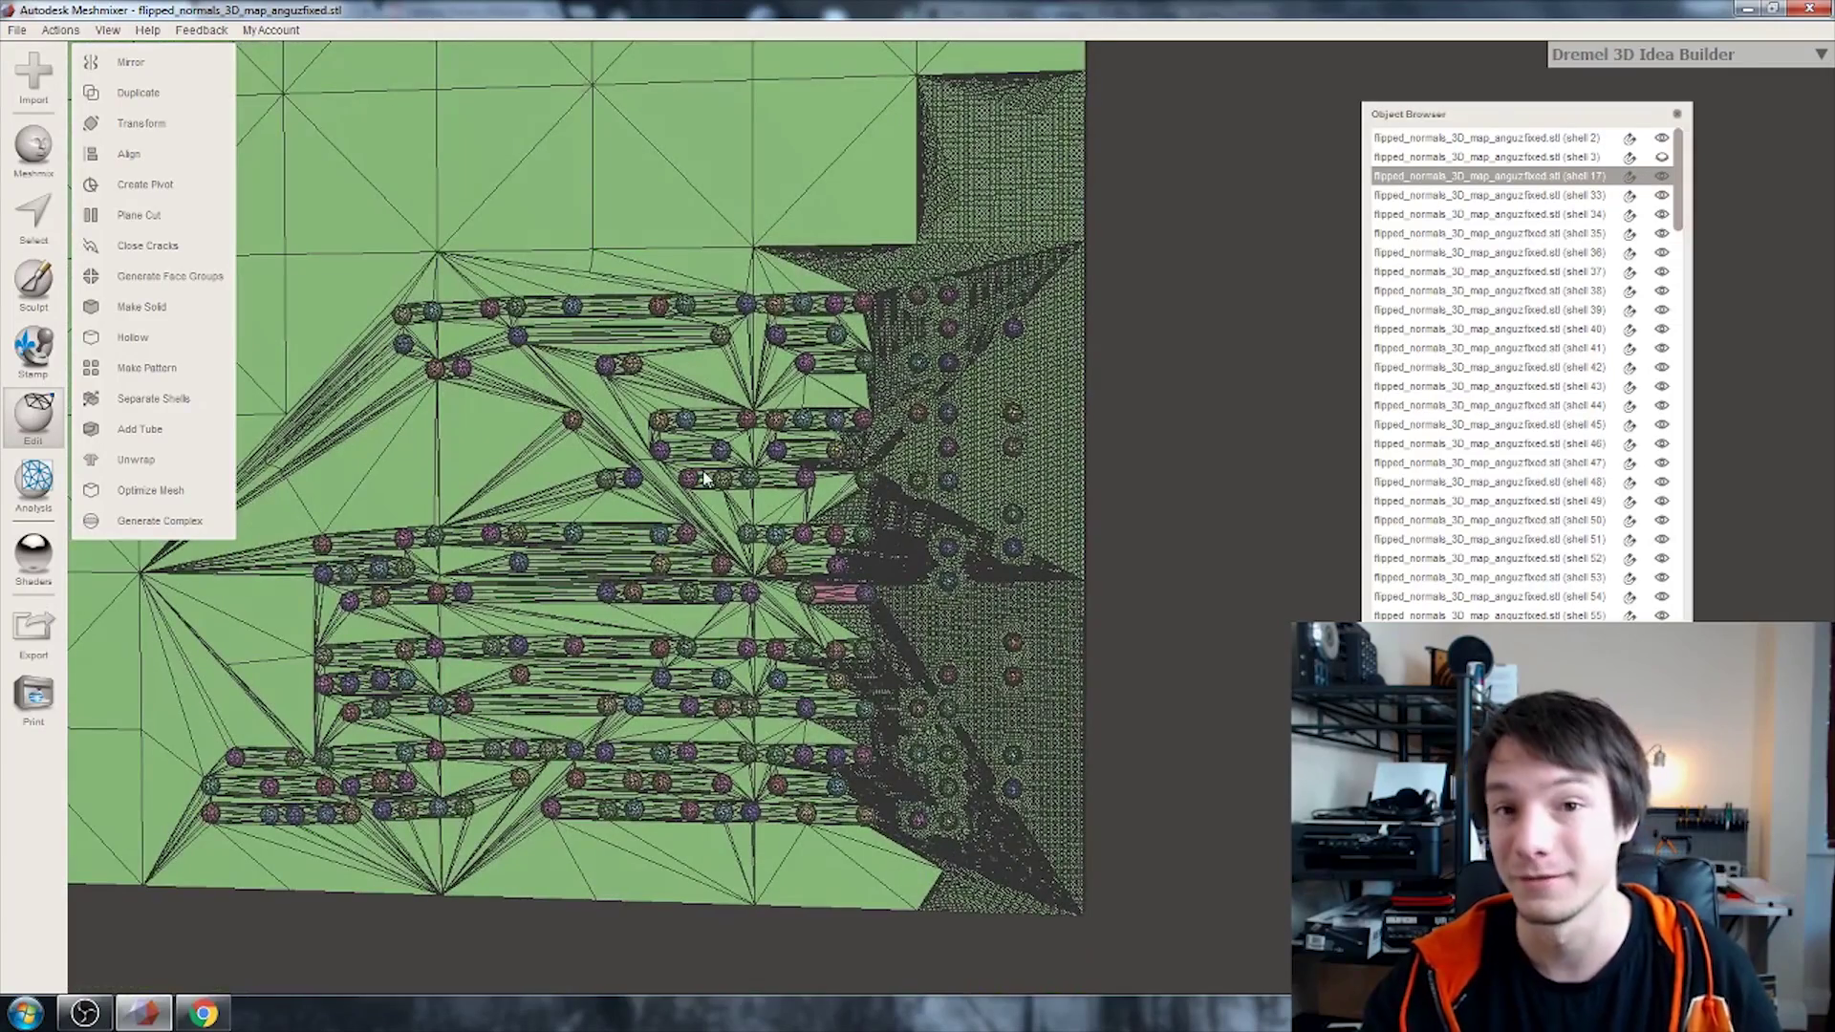
pyautogui.click(33, 218)
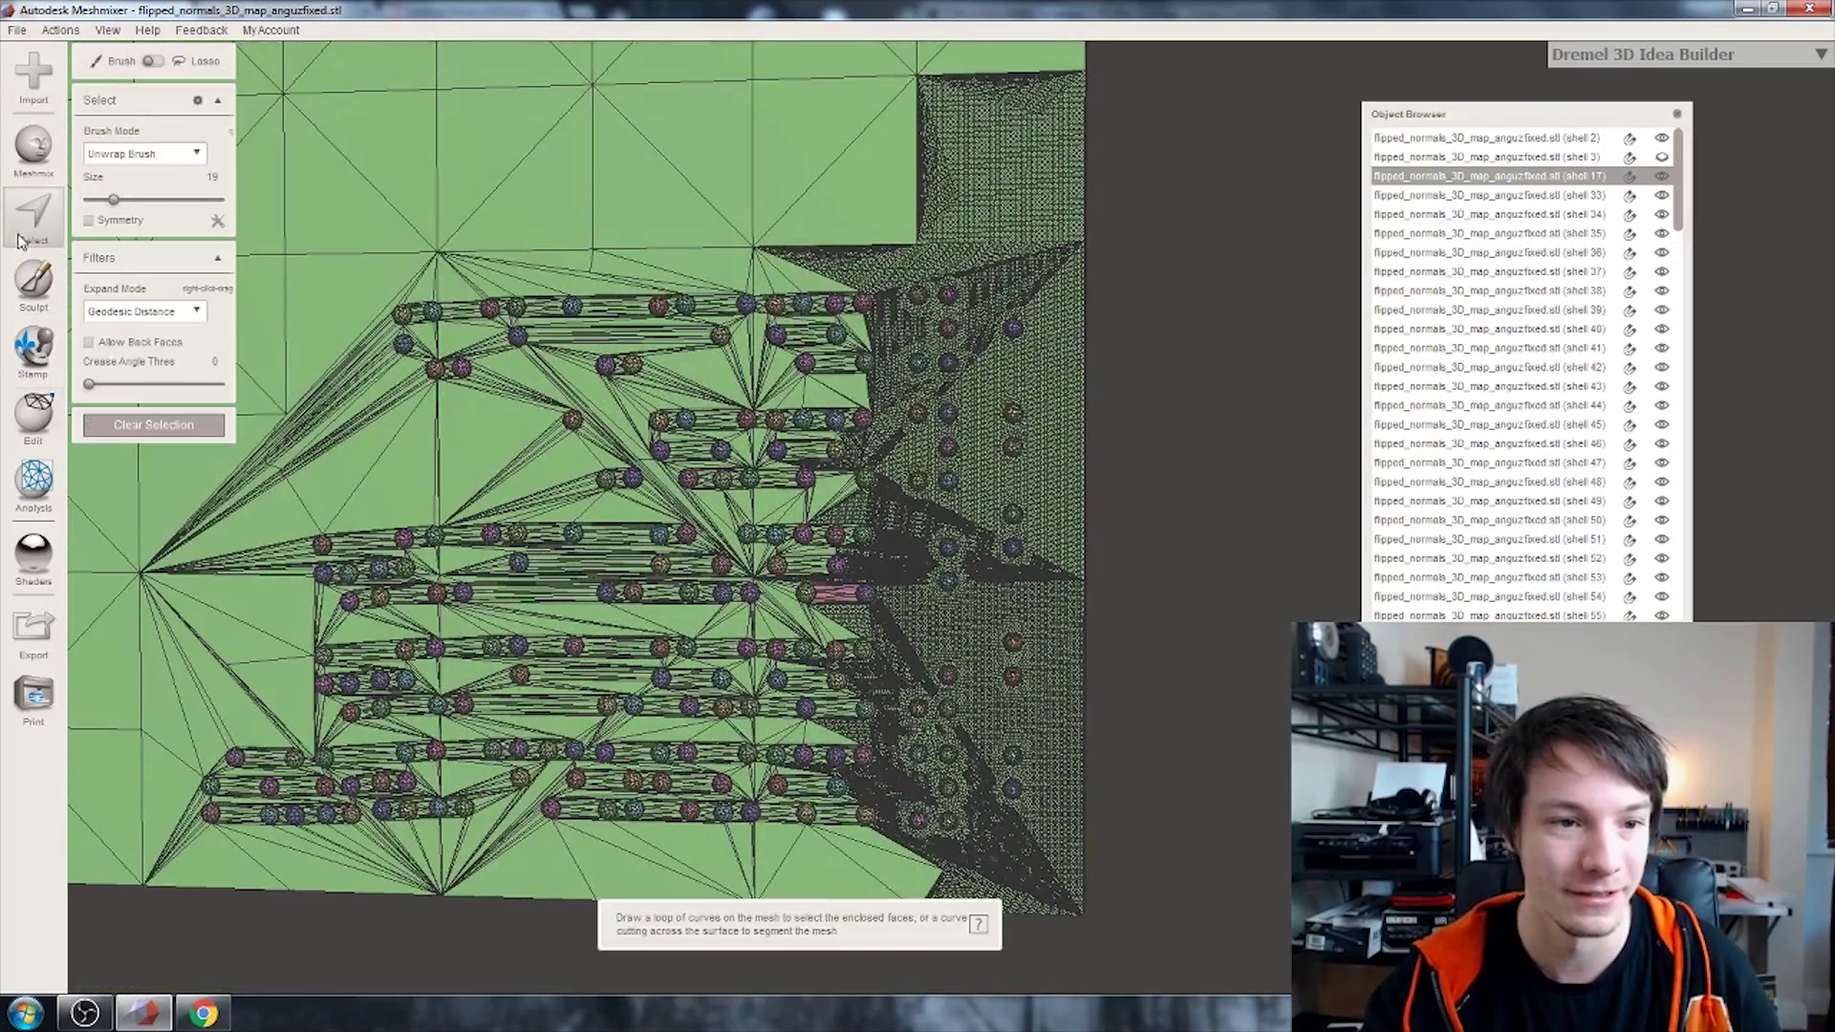
pyautogui.click(524, 168)
pyautogui.doubleClick(519, 169)
# Try a Reduce on the selected plate surface with Max Deviation as the reduce target and the Shape Preserving type
pyautogui.moveTo(520, 168); pyautogui.dragTo(677, 423, button='right')
pyautogui.scroll(5, 935, 513)
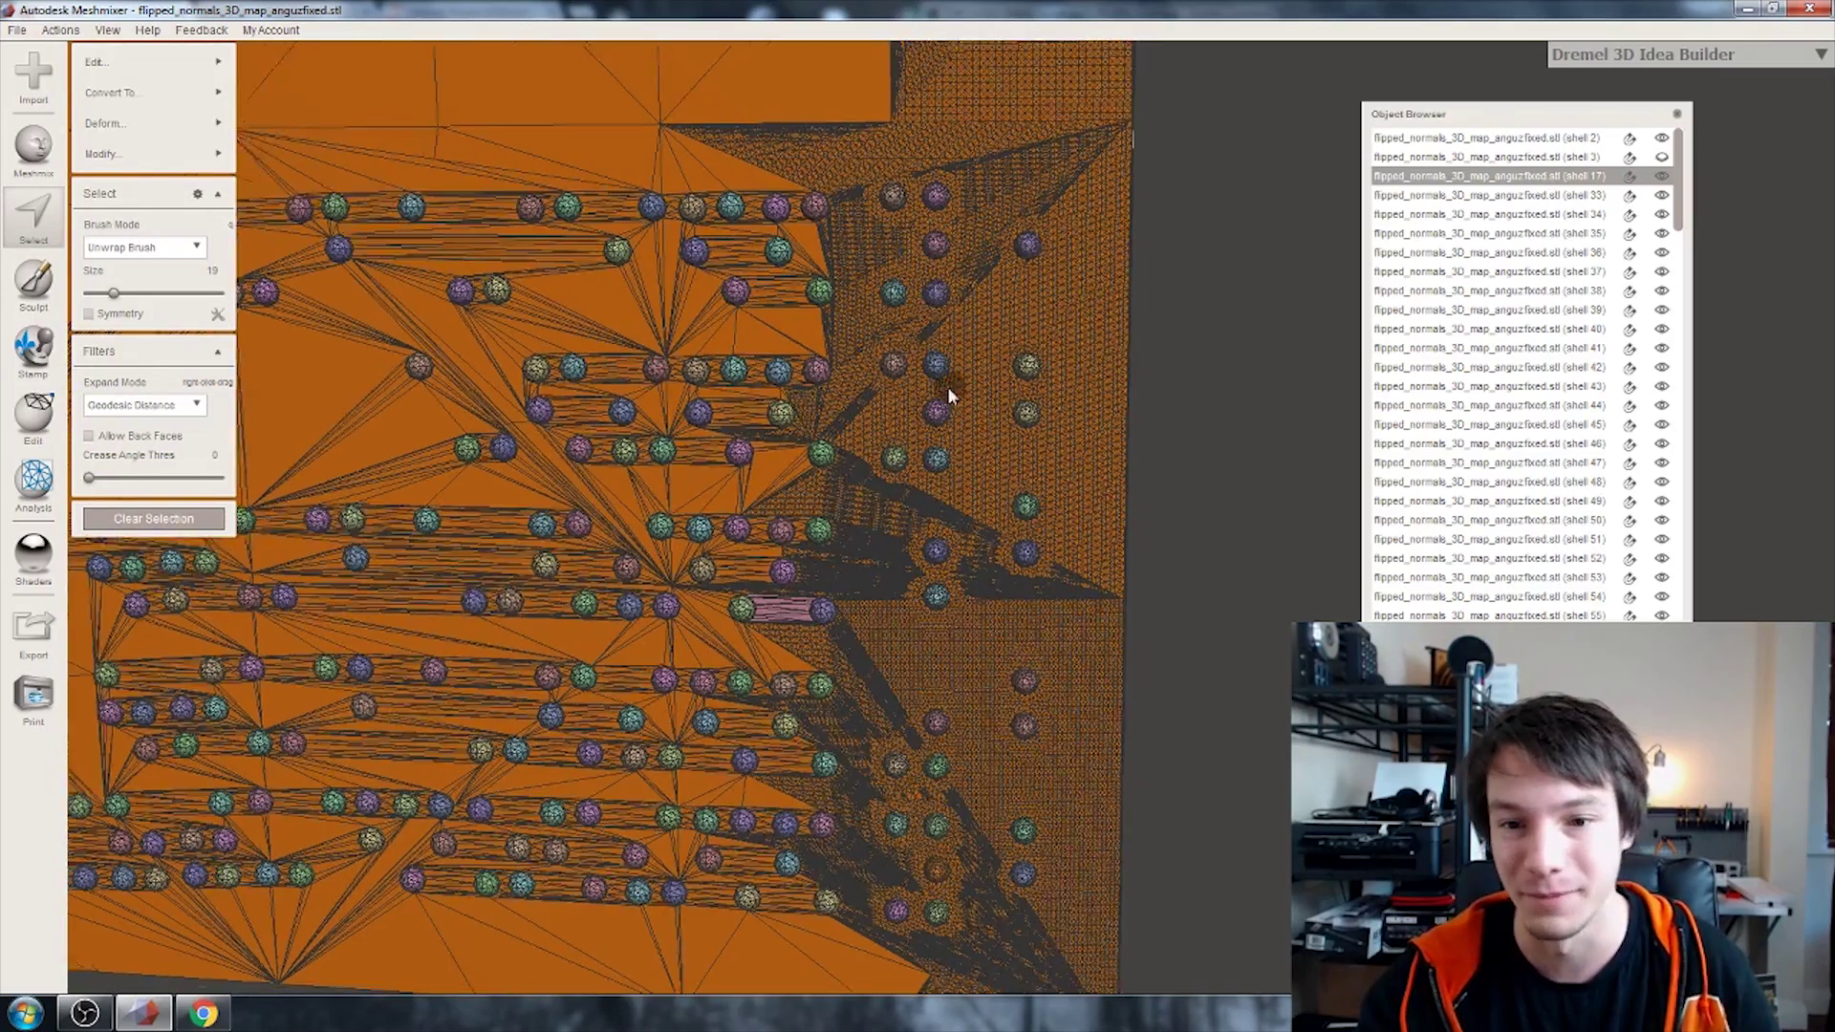
pyautogui.scroll(3, 883, 386)
pyautogui.scroll(2, 884, 387)
pyautogui.click(138, 62)
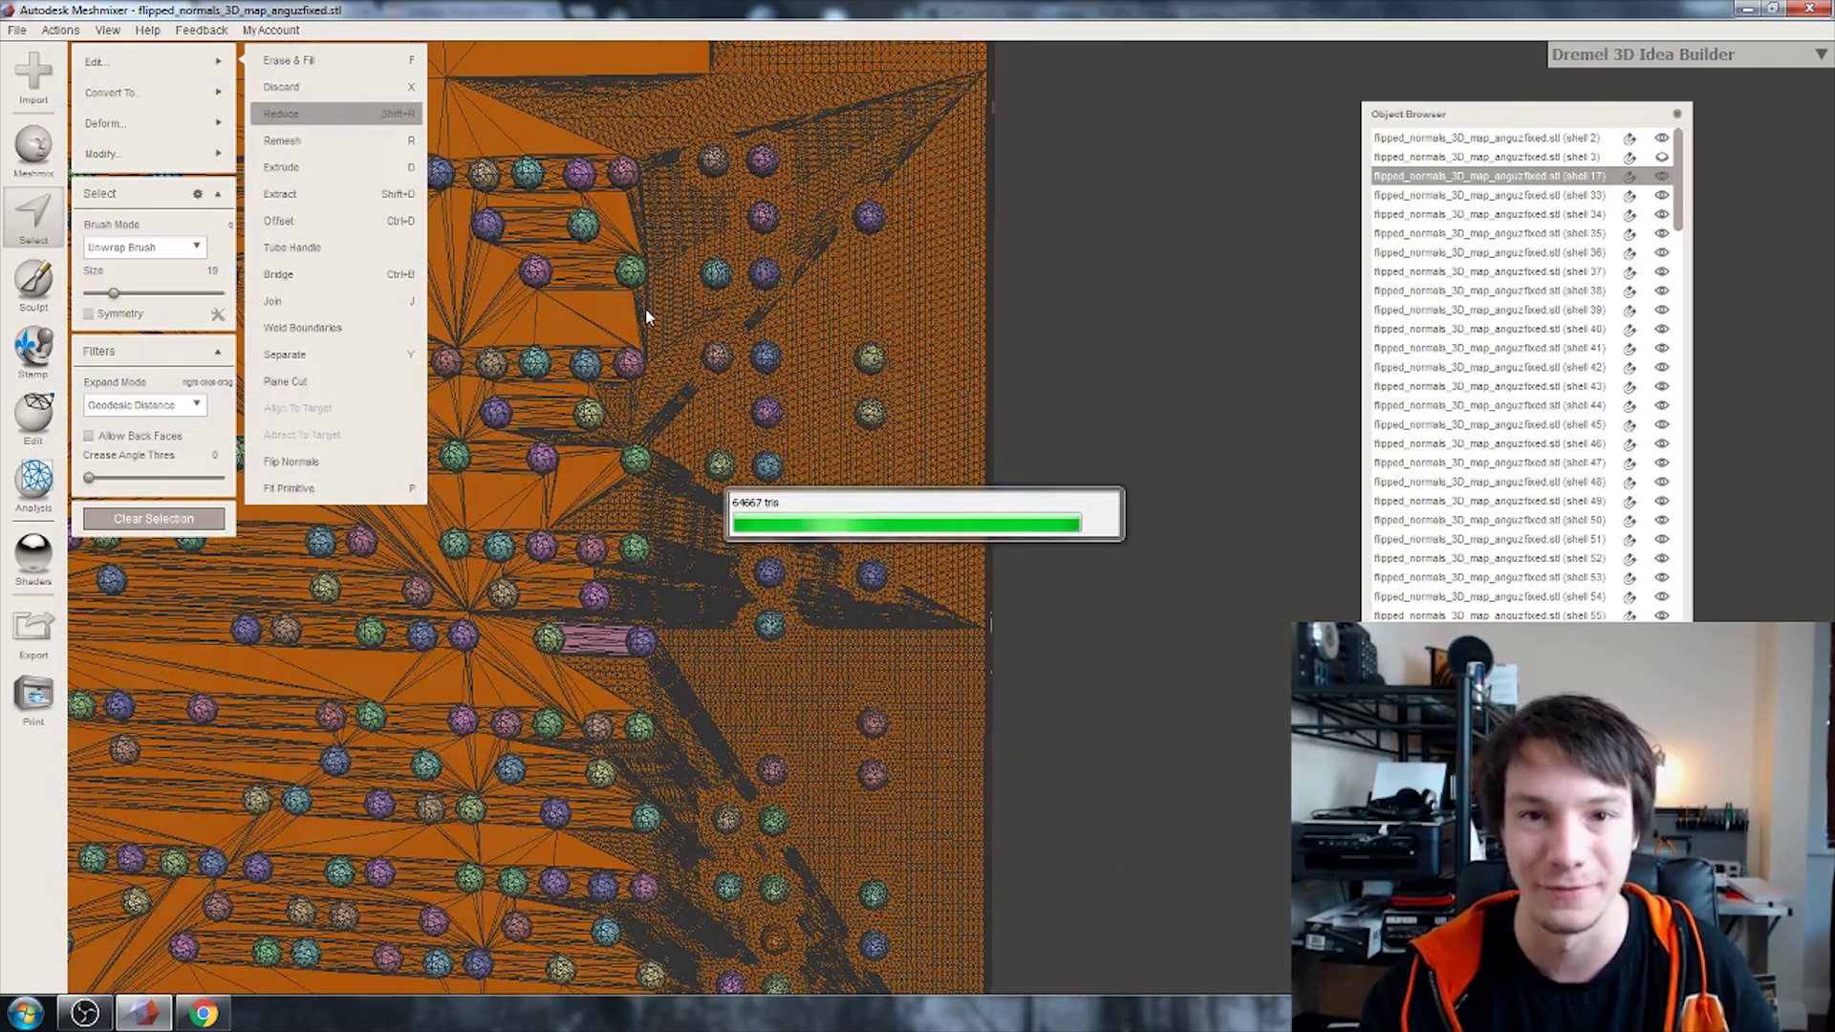
pyautogui.moveTo(593, 364); pyautogui.dragTo(662, 328, button='middle')
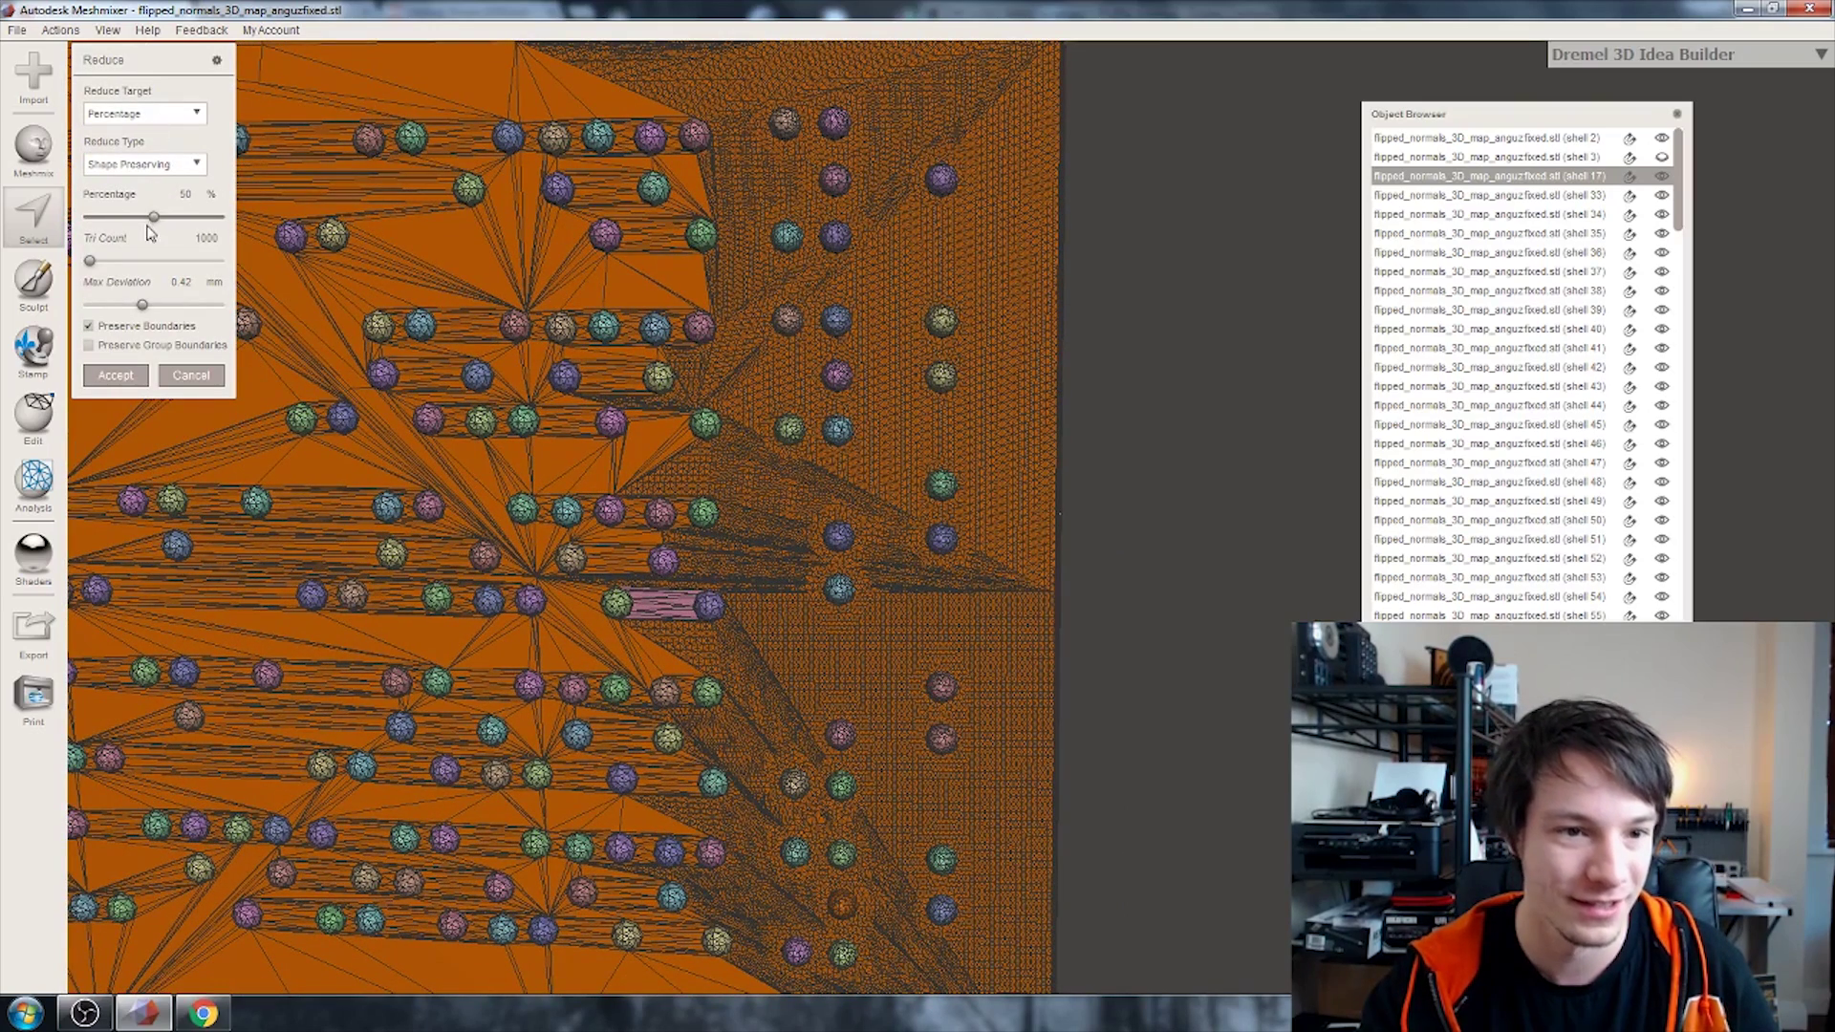
pyautogui.click(145, 165)
pyautogui.click(149, 115)
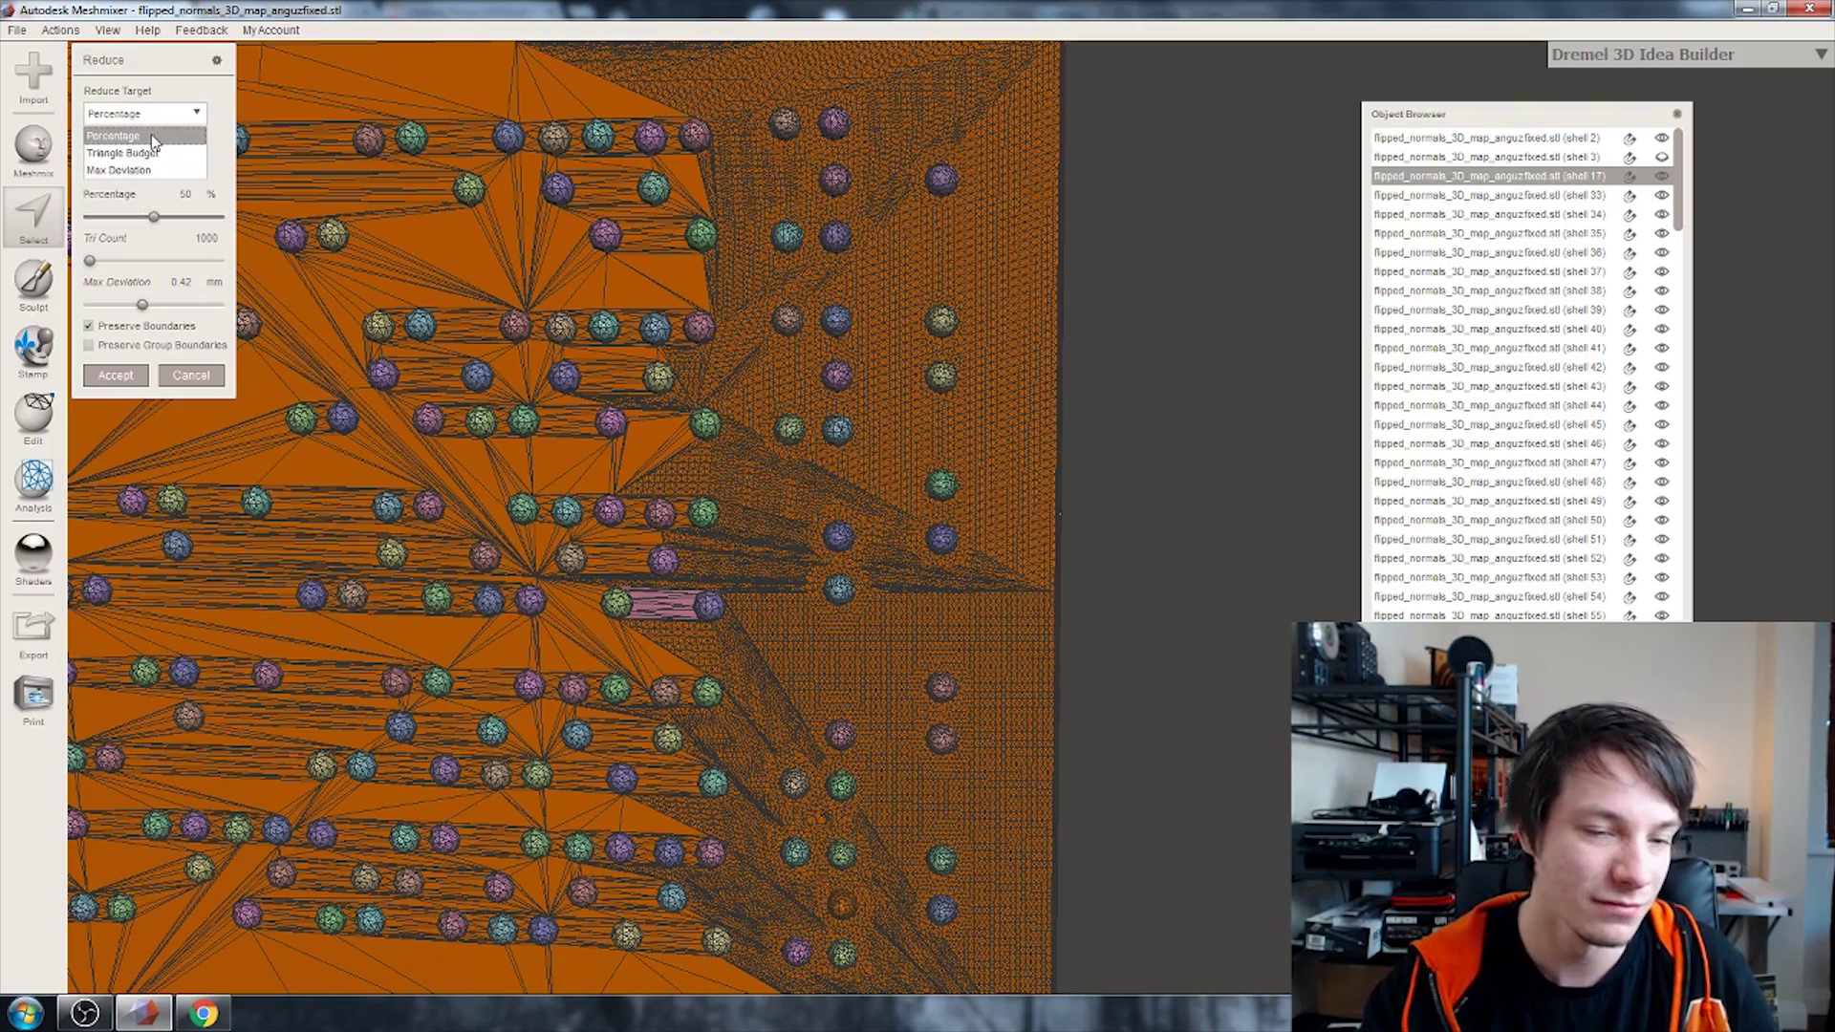
pyautogui.click(147, 173)
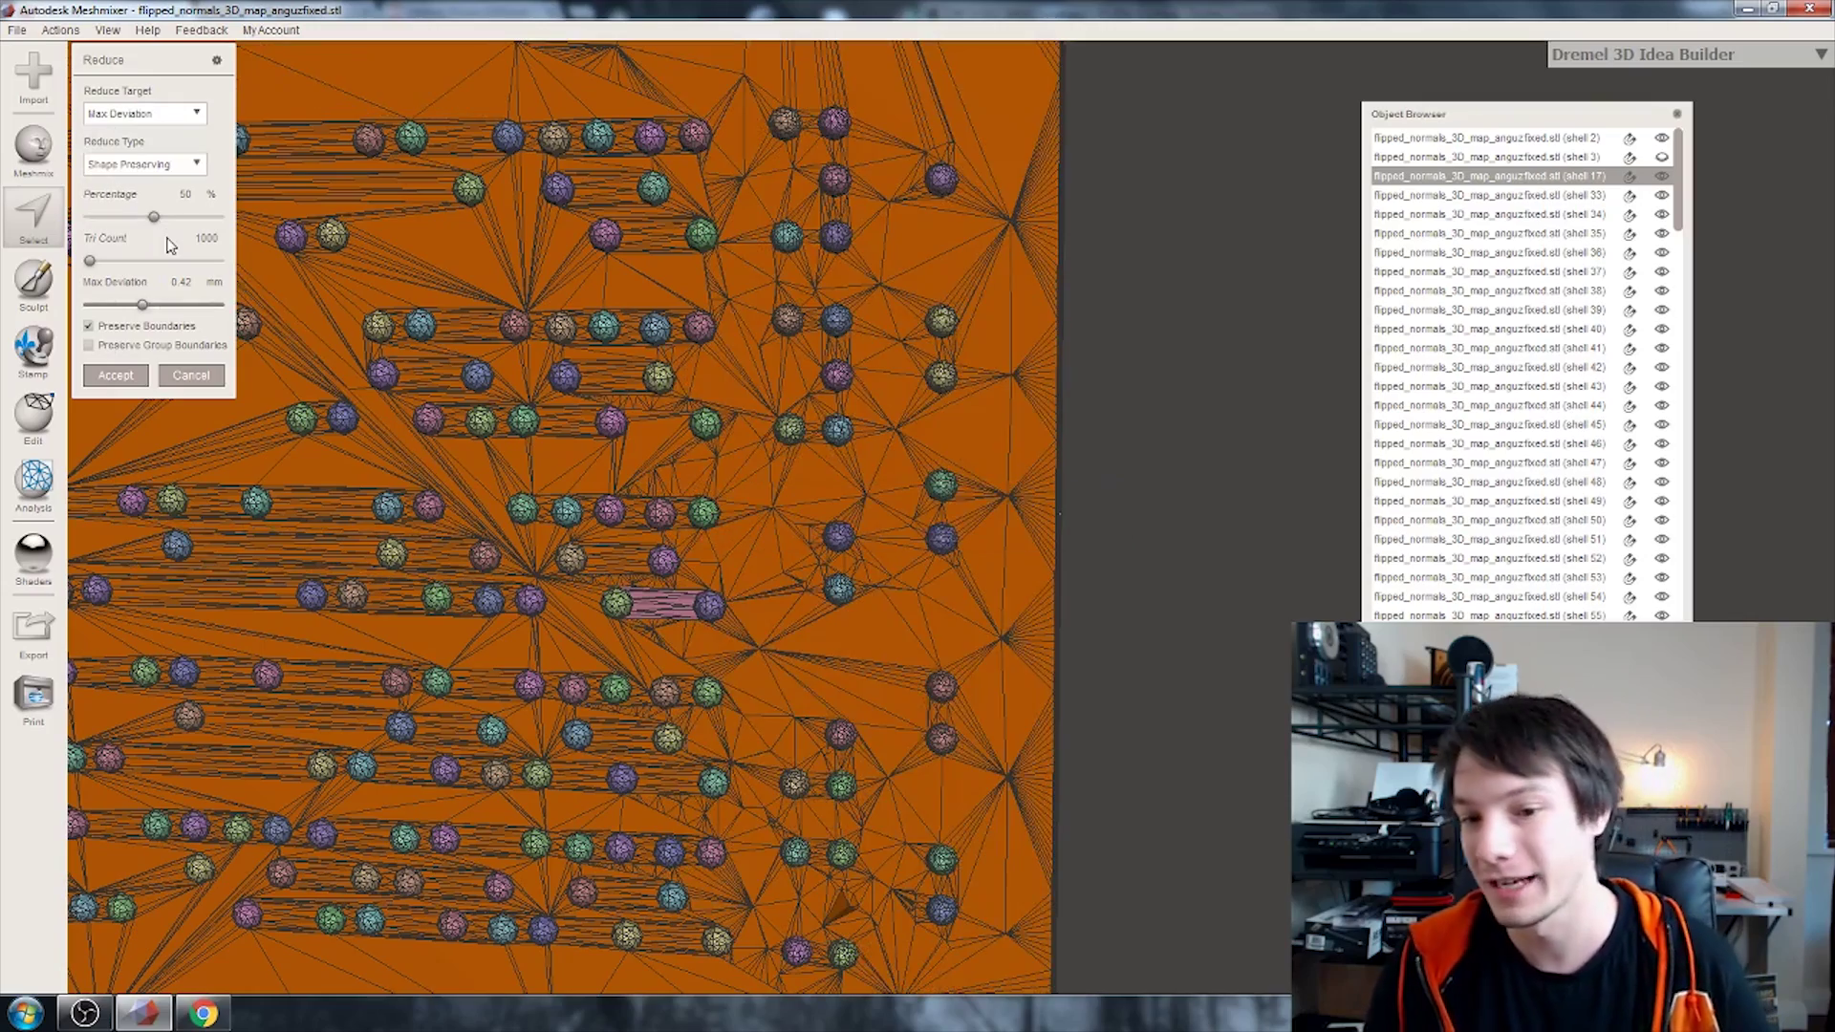
# Examine the reduced triangulation across the plate and around the dots, and cancel the reduction
pyautogui.scroll(-5, 841, 386)
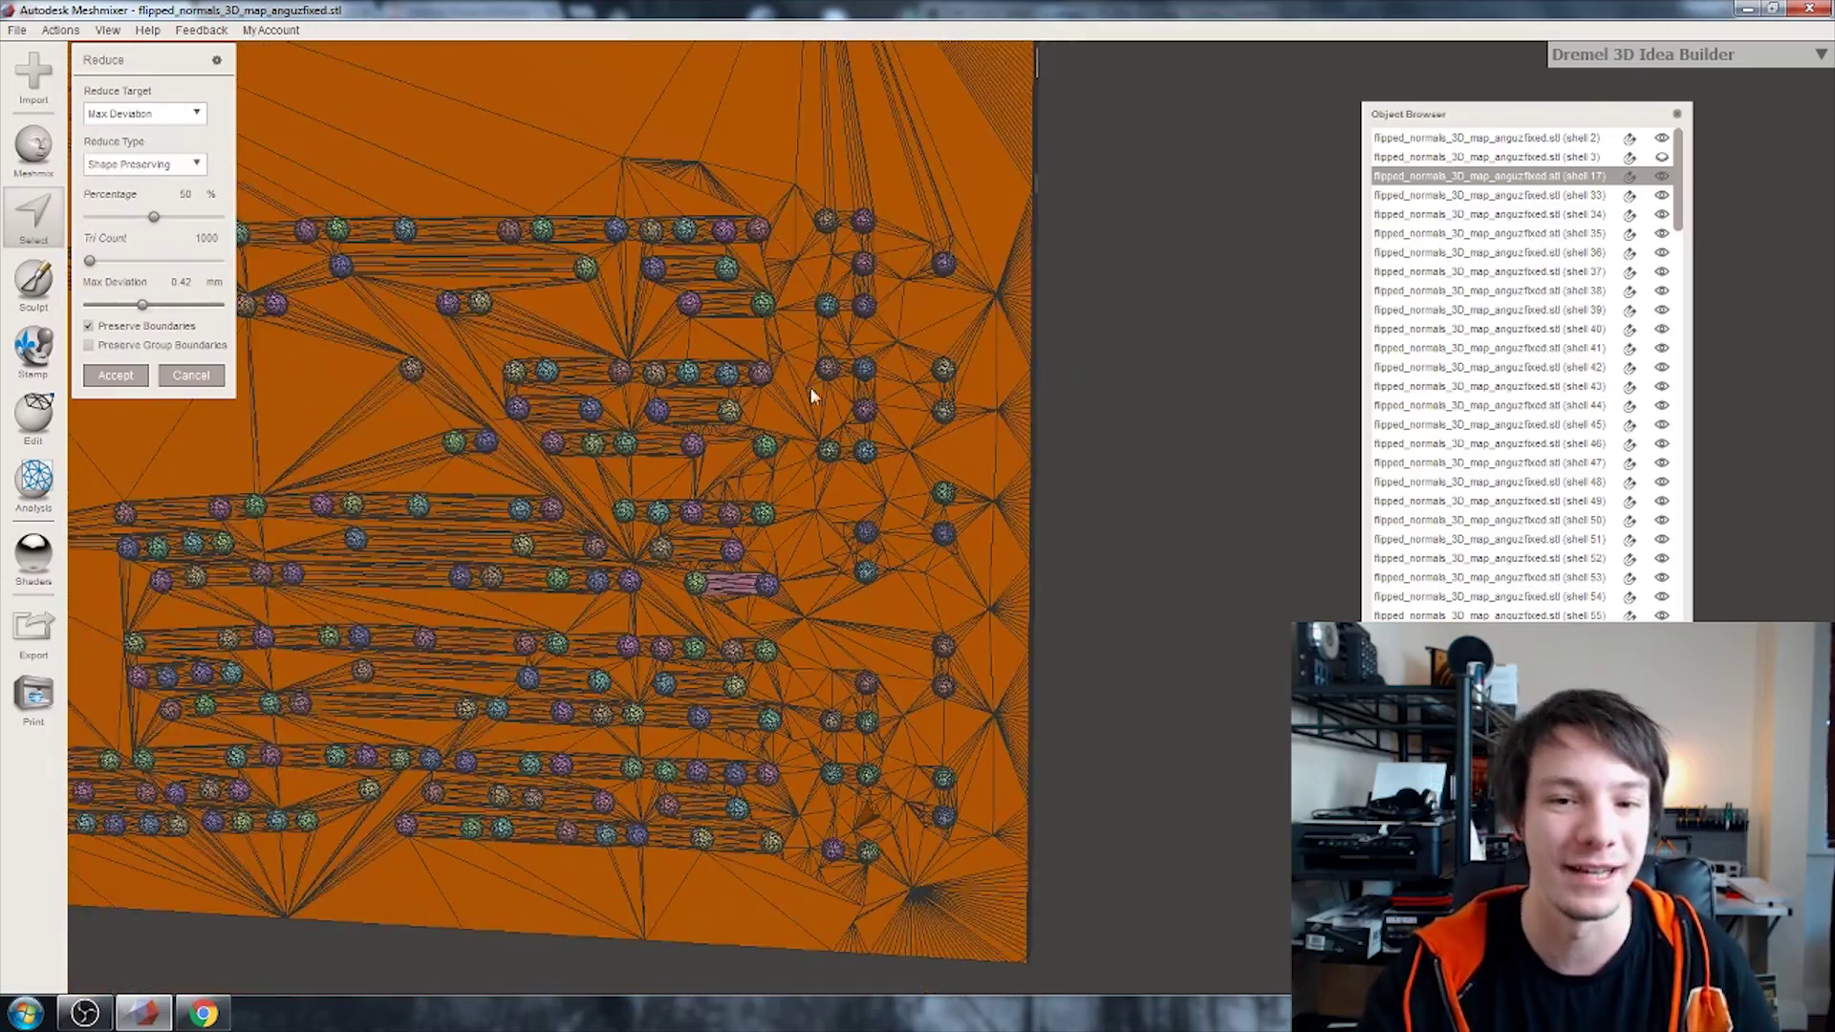
pyautogui.moveTo(664, 516); pyautogui.dragTo(728, 315, button='right')
pyautogui.moveTo(729, 316); pyautogui.dragTo(795, 567, button='middle')
pyautogui.scroll(-2, 799, 549)
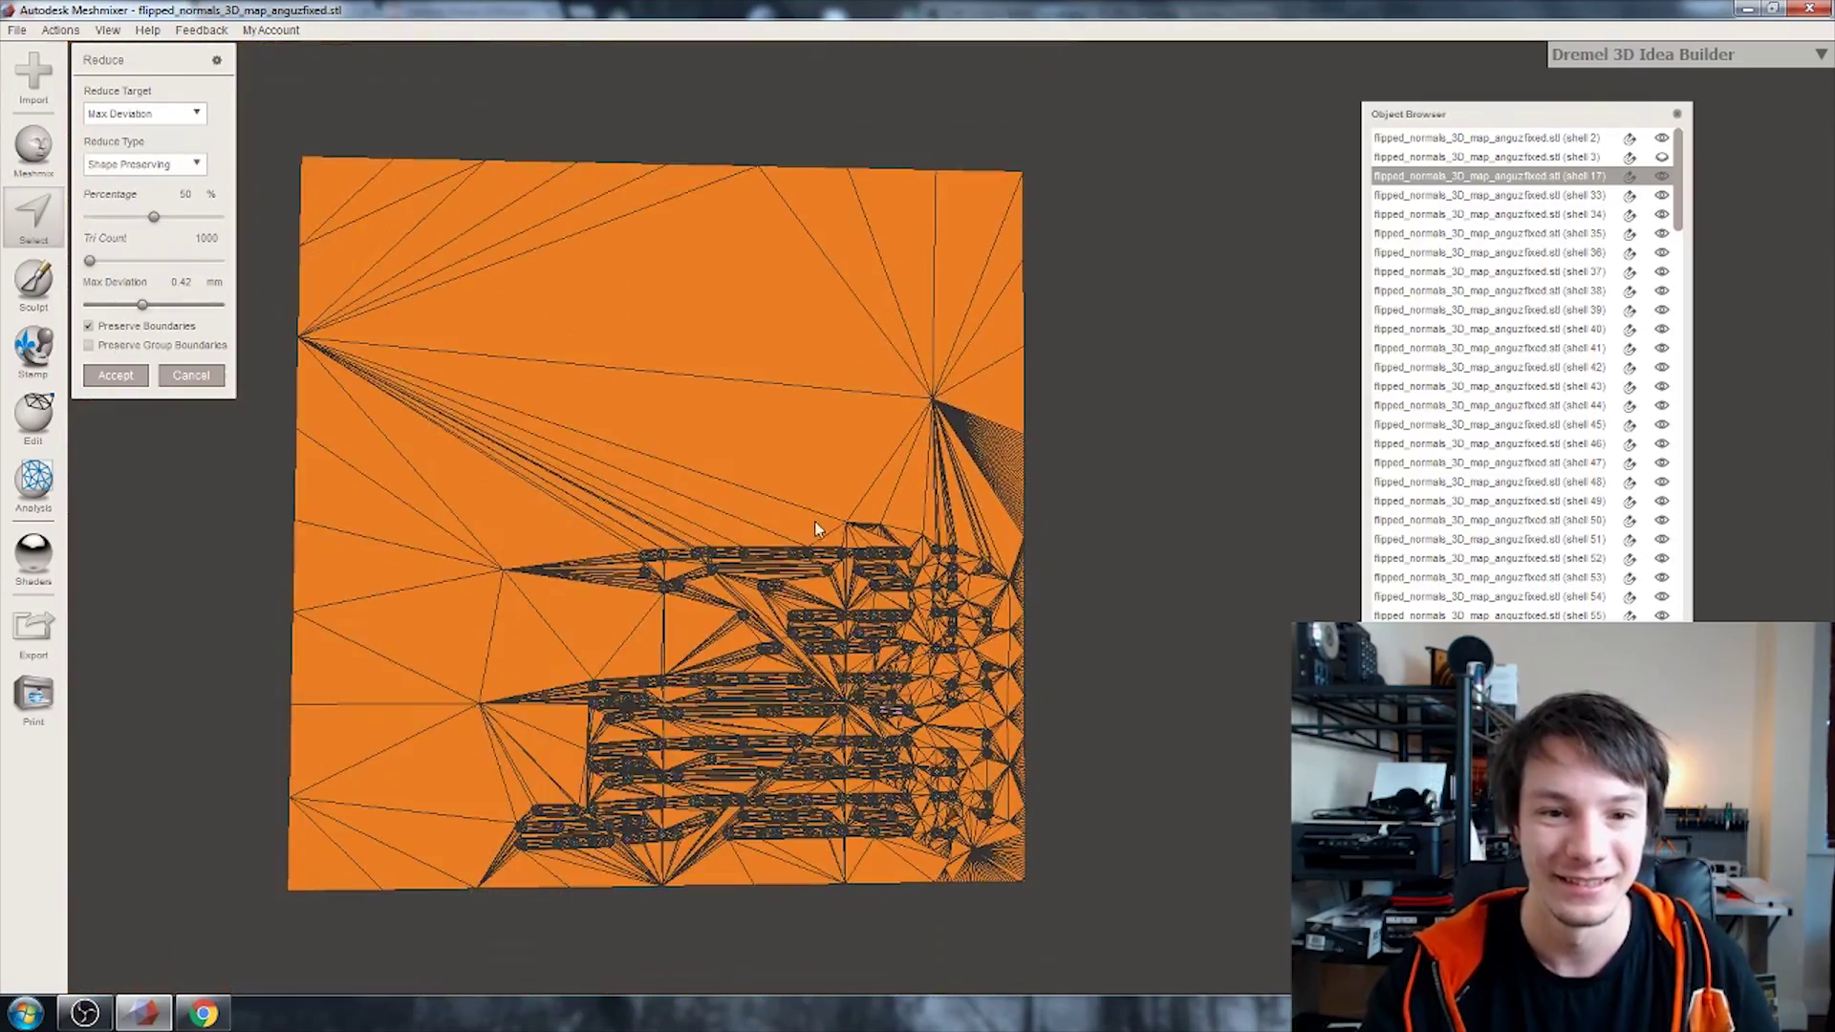
pyautogui.moveTo(765, 507); pyautogui.dragTo(737, 556, button='right')
pyautogui.moveTo(737, 556); pyautogui.dragTo(737, 476, button='middle')
pyautogui.scroll(1, 919, 474)
pyautogui.scroll(2, 896, 494)
pyautogui.moveTo(896, 494); pyautogui.dragTo(758, 450, button='right')
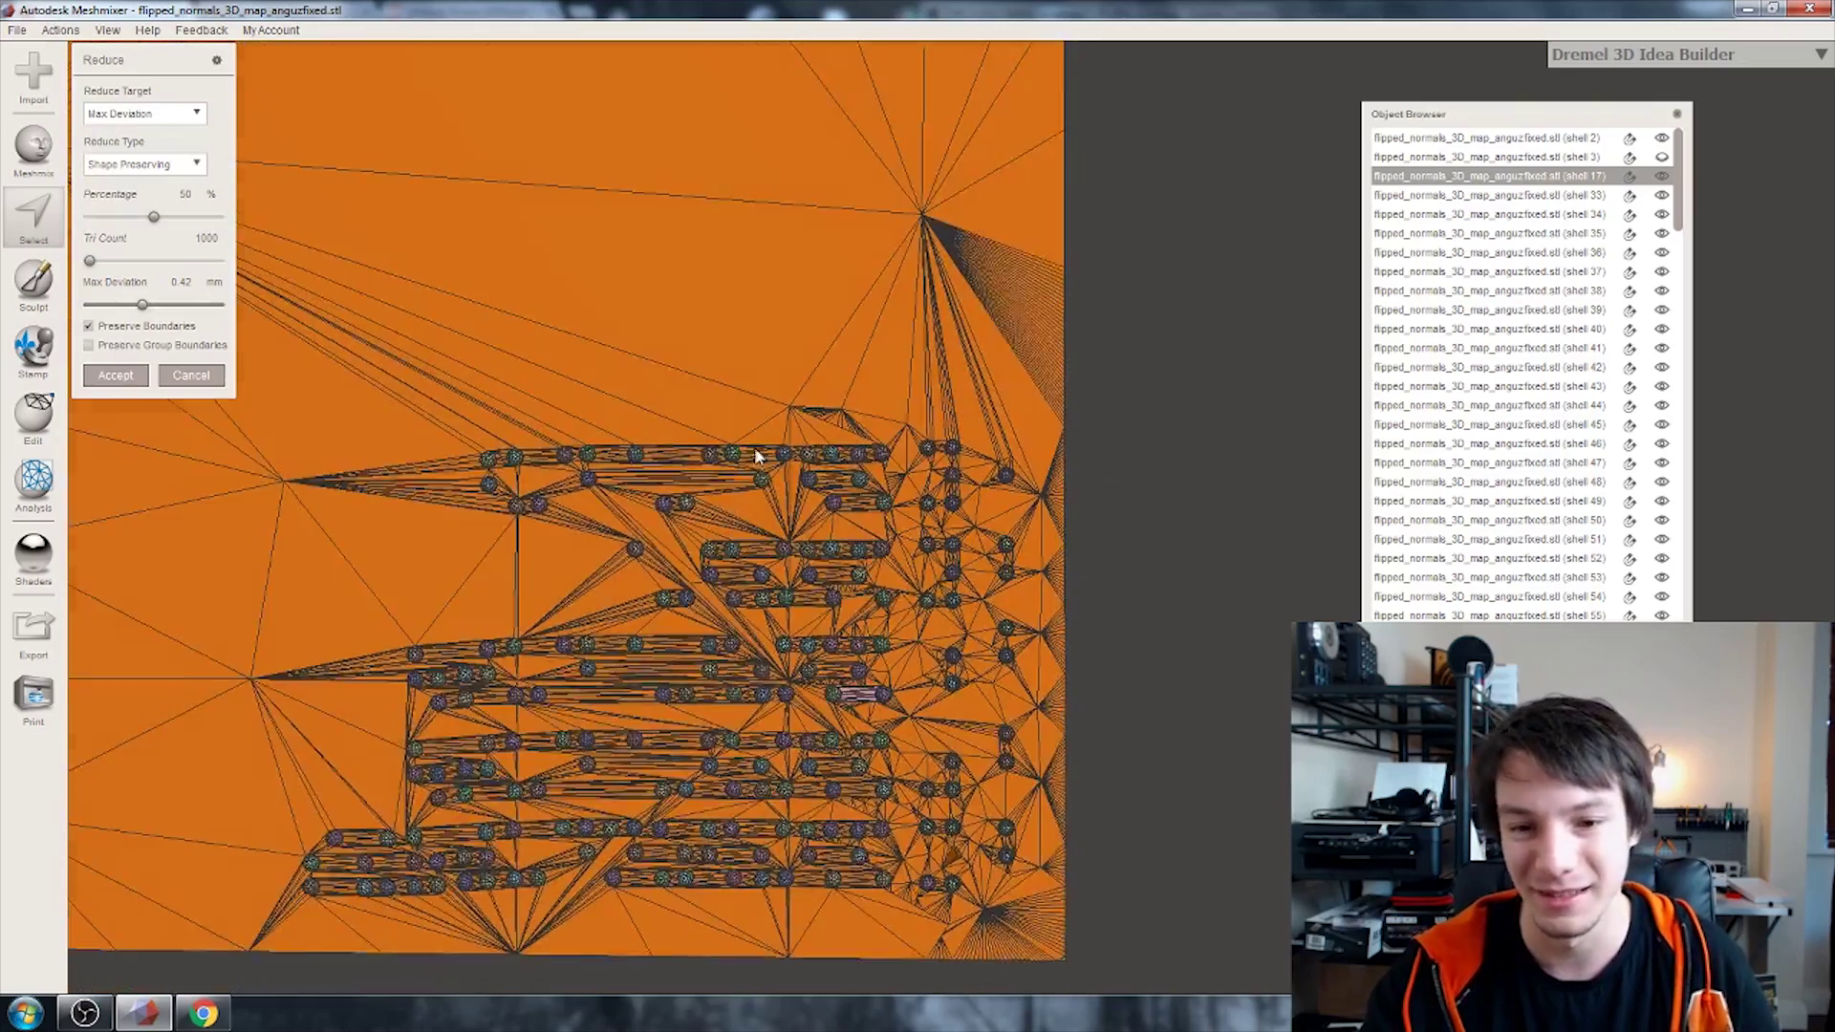
pyautogui.scroll(-2, 647, 479)
pyautogui.moveTo(647, 479); pyautogui.dragTo(703, 487, button='middle')
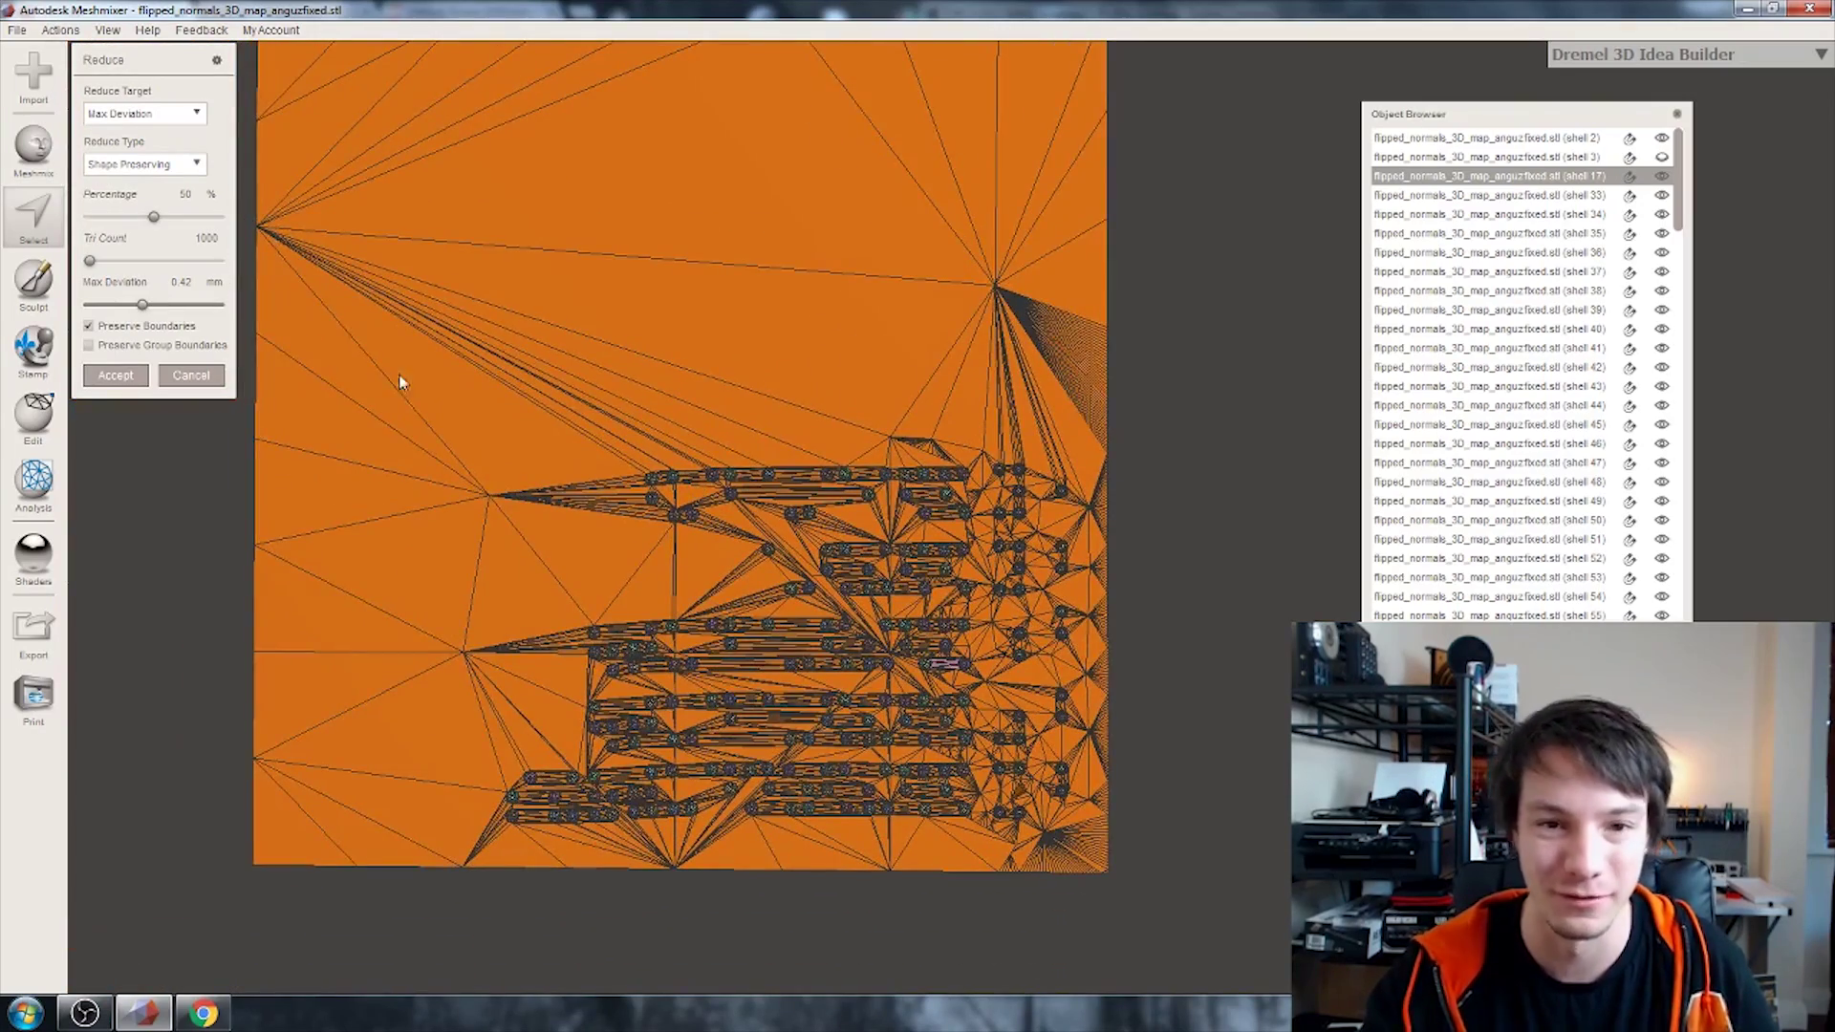
pyautogui.moveTo(983, 417); pyautogui.dragTo(889, 442, button='middle')
pyautogui.scroll(2, 888, 442)
pyautogui.moveTo(829, 518); pyautogui.dragTo(847, 404, button='middle')
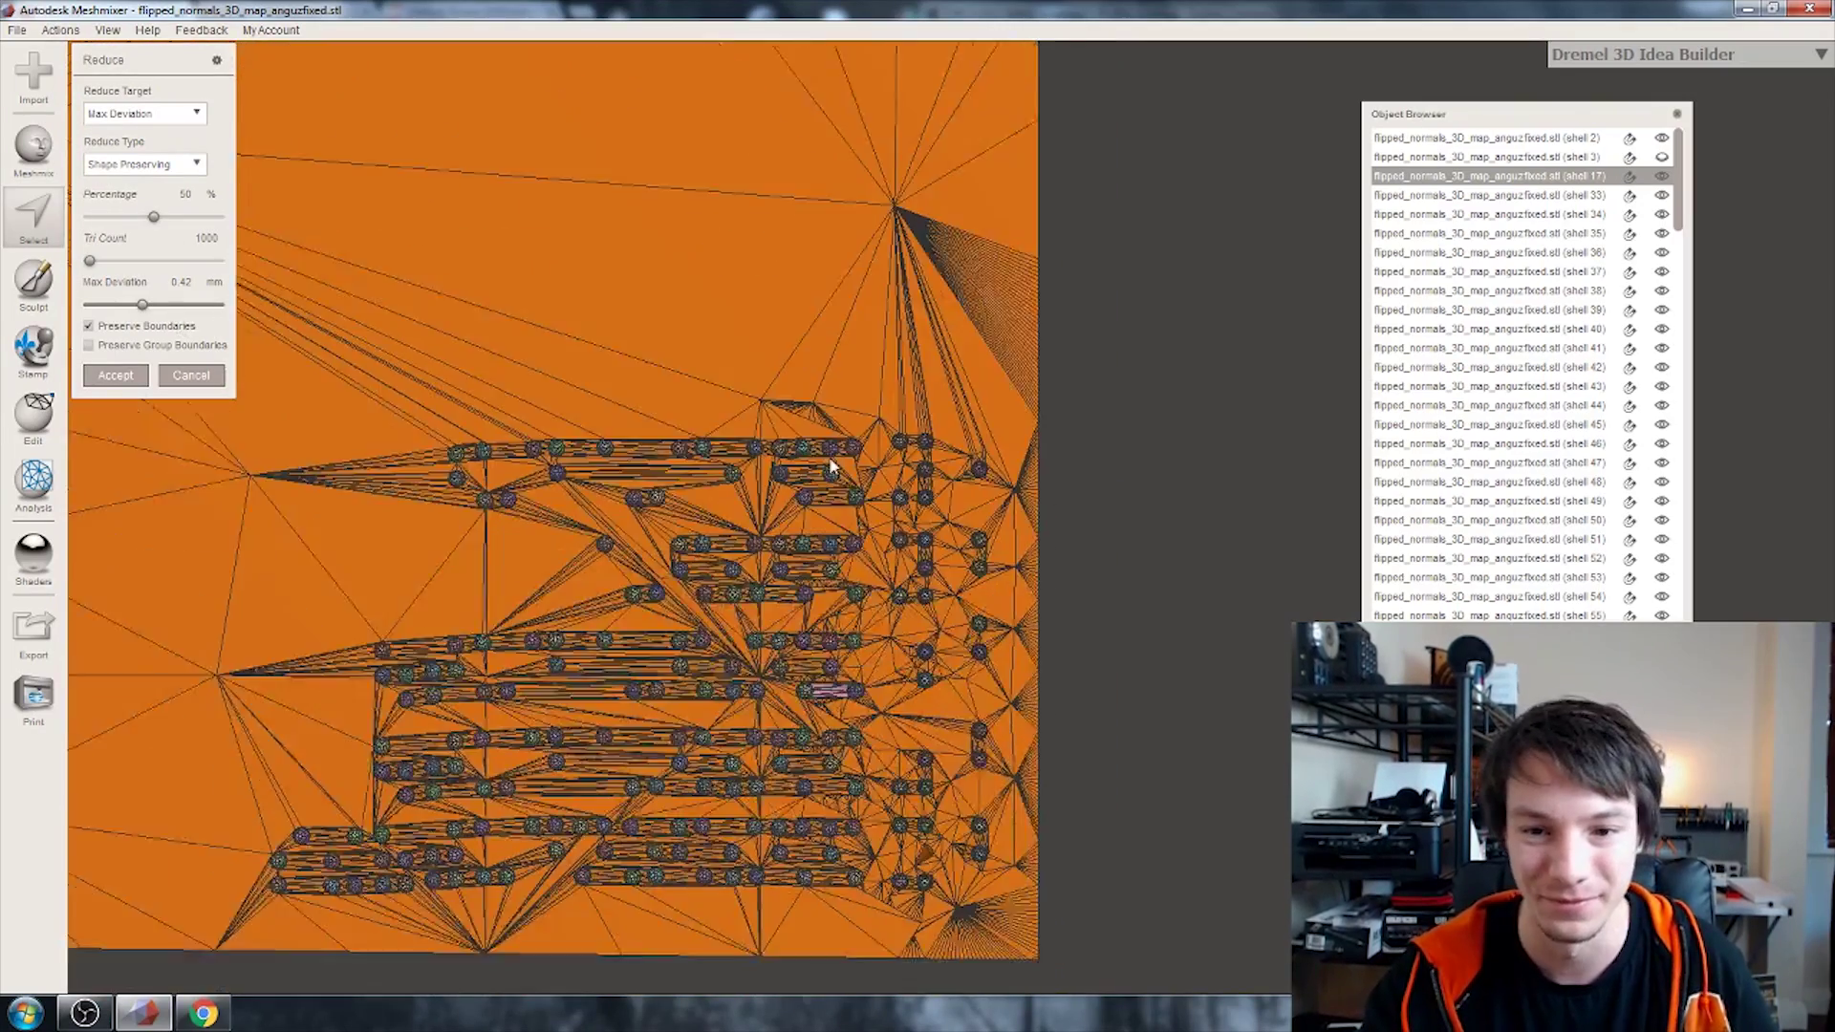
pyautogui.scroll(5, 855, 409)
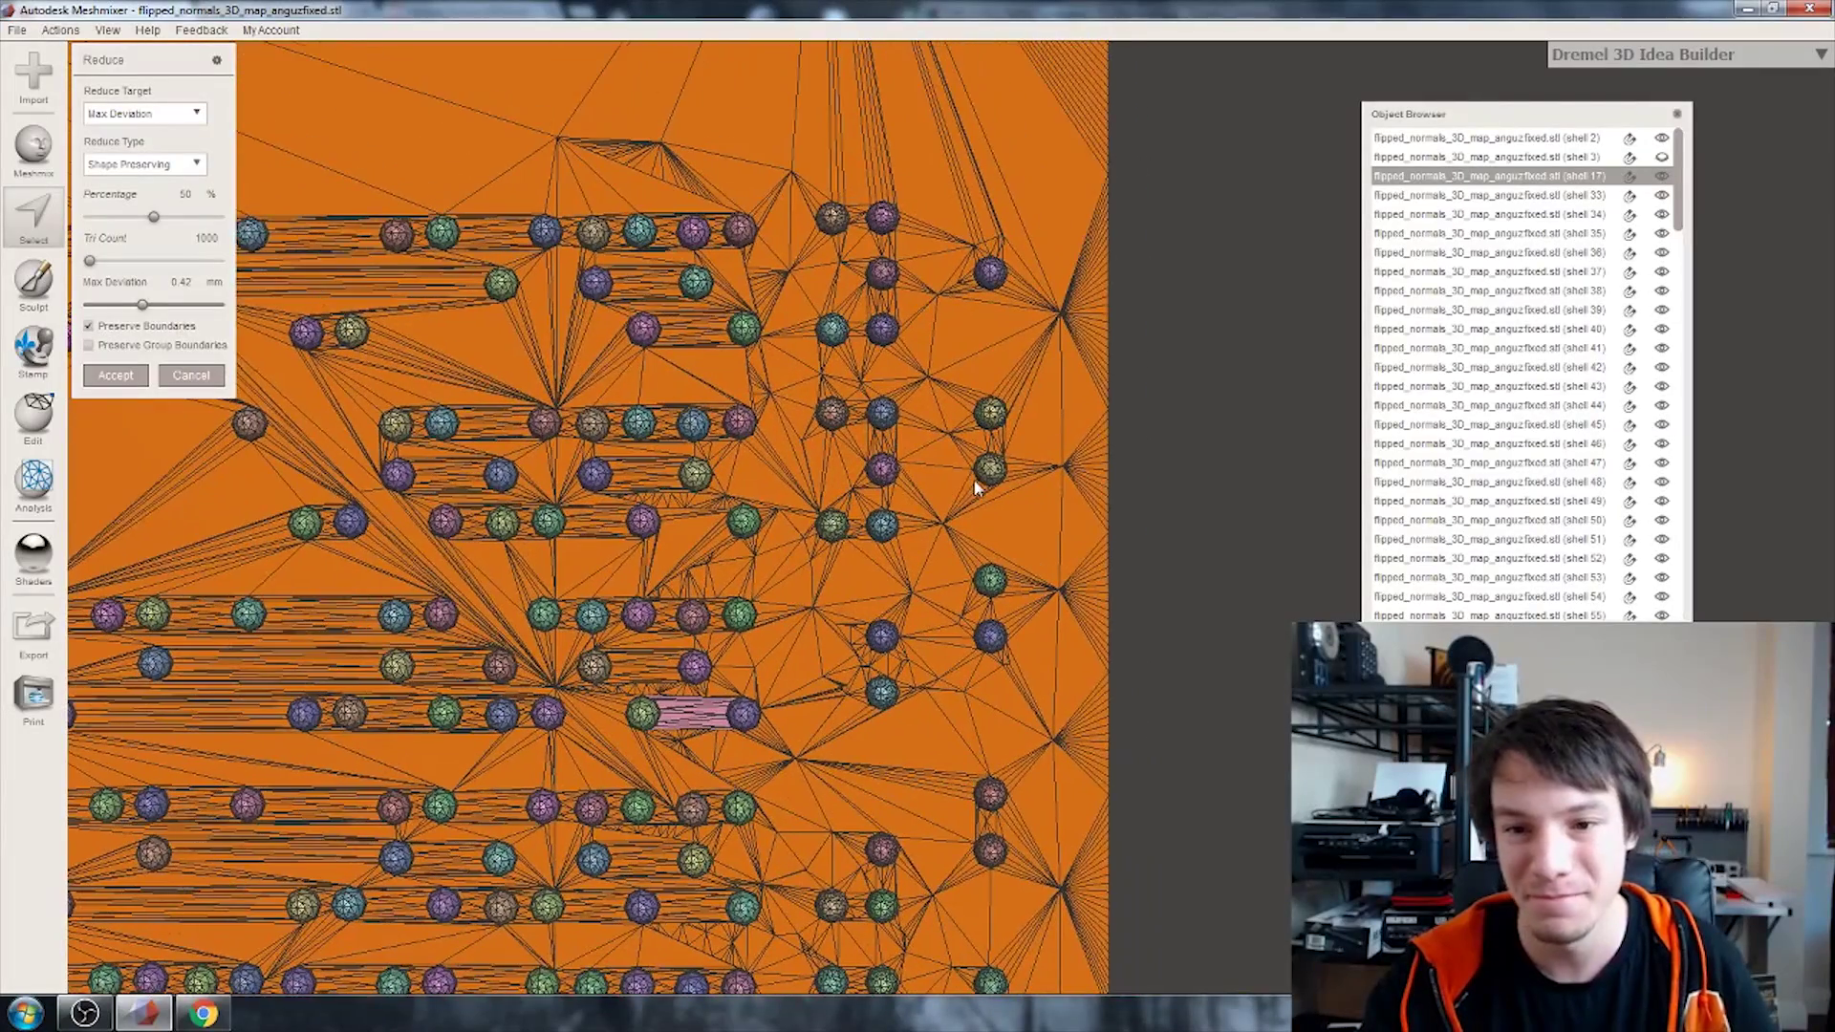
pyautogui.scroll(-5, 959, 453)
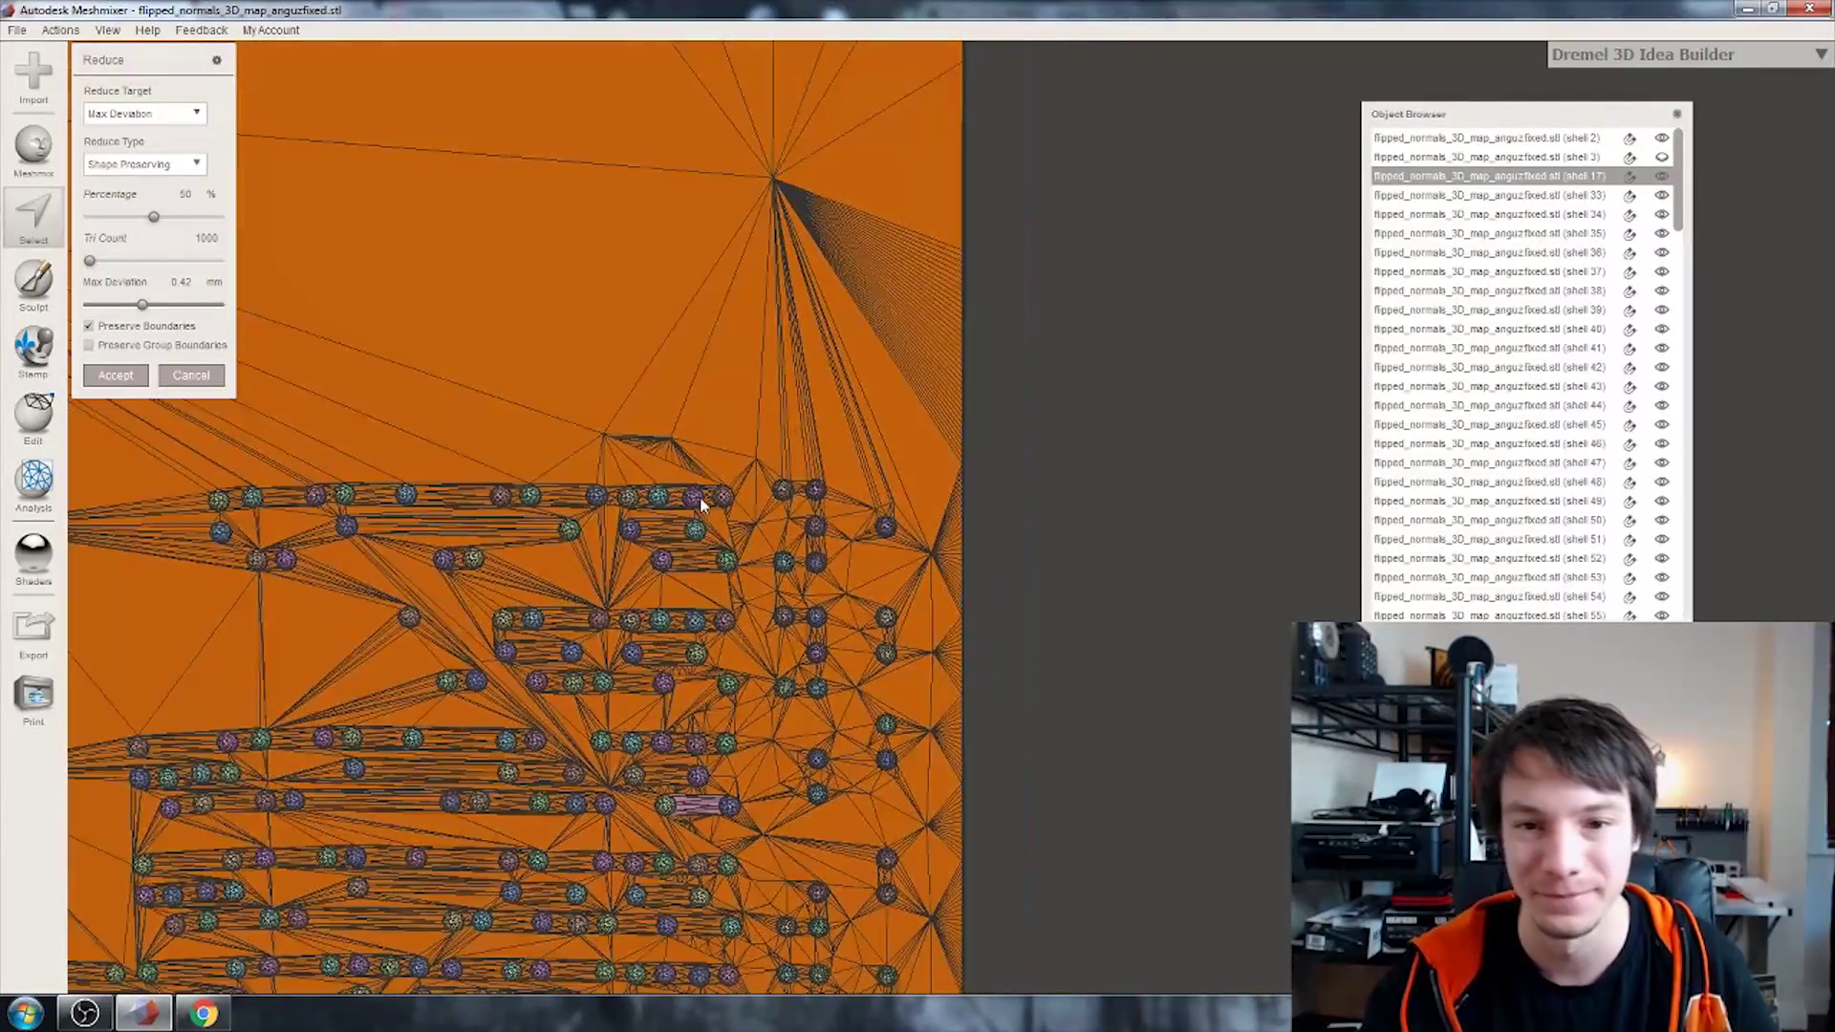
pyautogui.moveTo(703, 503)
pyautogui.mouseDown(button='right')
pyautogui.moveTo(737, 421)
pyautogui.moveTo(666, 538)
pyautogui.mouseUp(button='right')
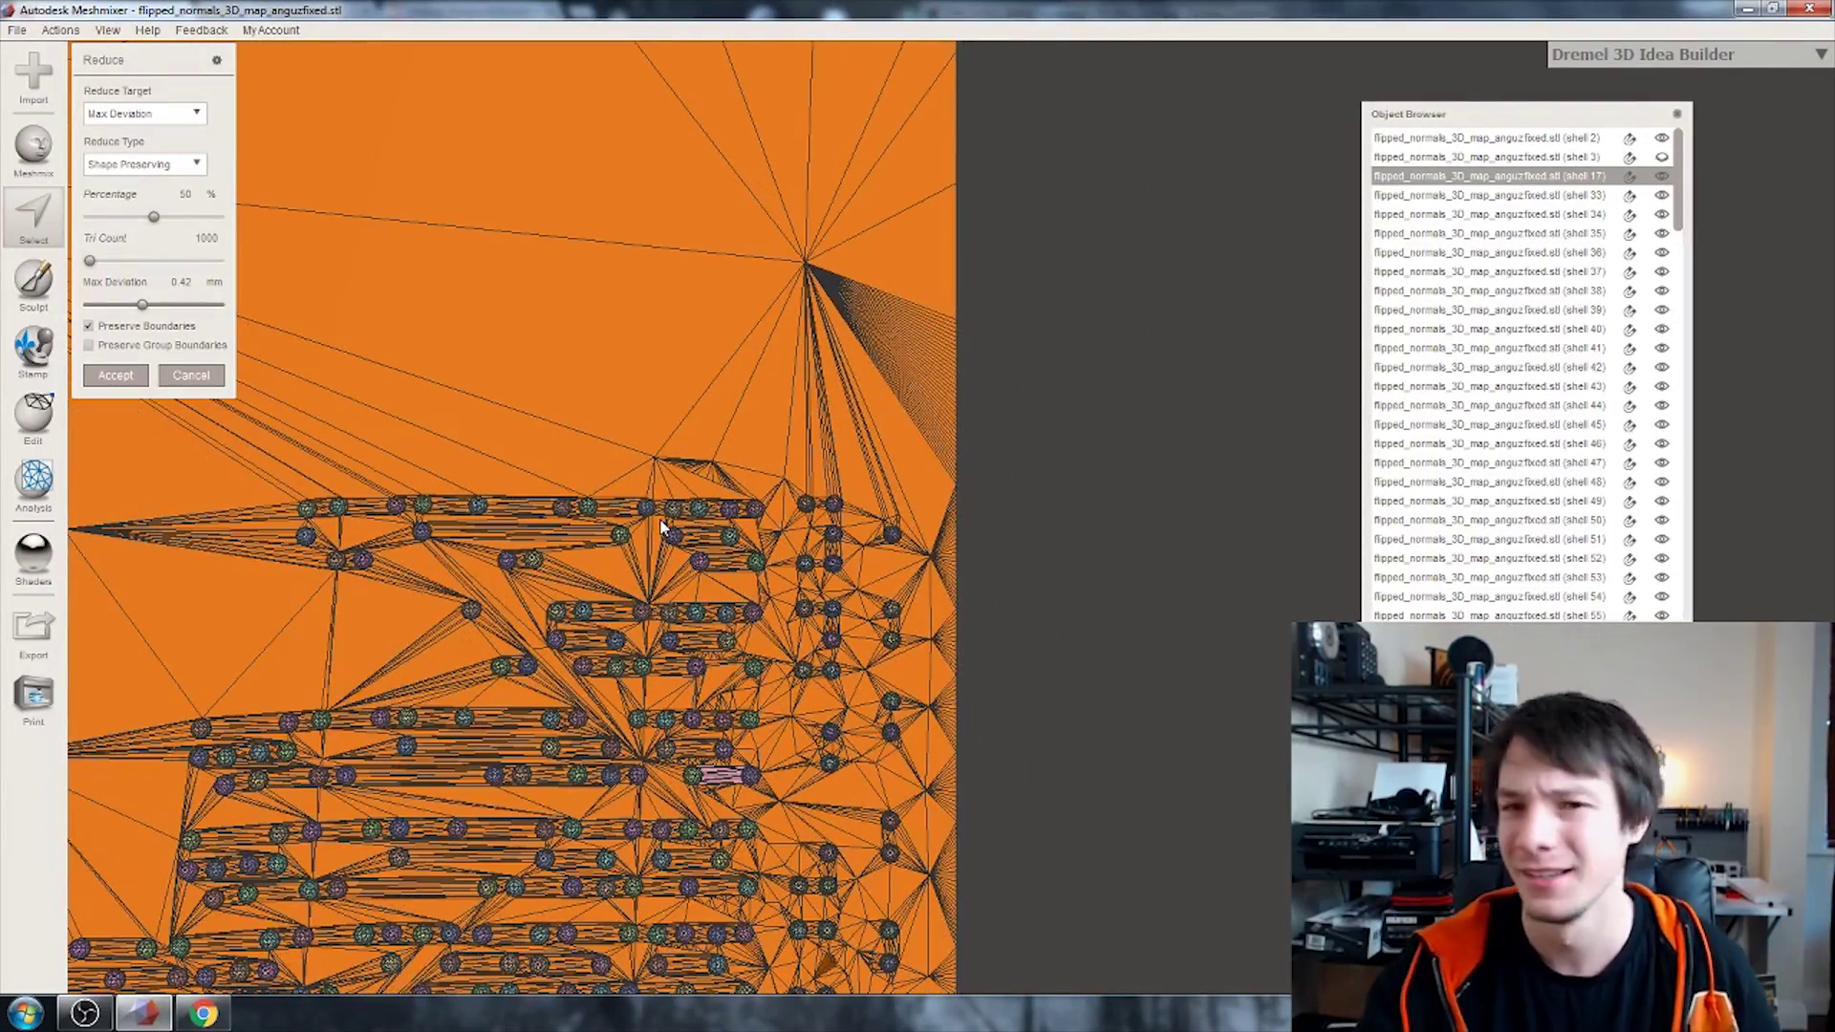
pyautogui.moveTo(790, 475); pyautogui.dragTo(826, 325, button='middle')
pyautogui.scroll(-1, 747, 346)
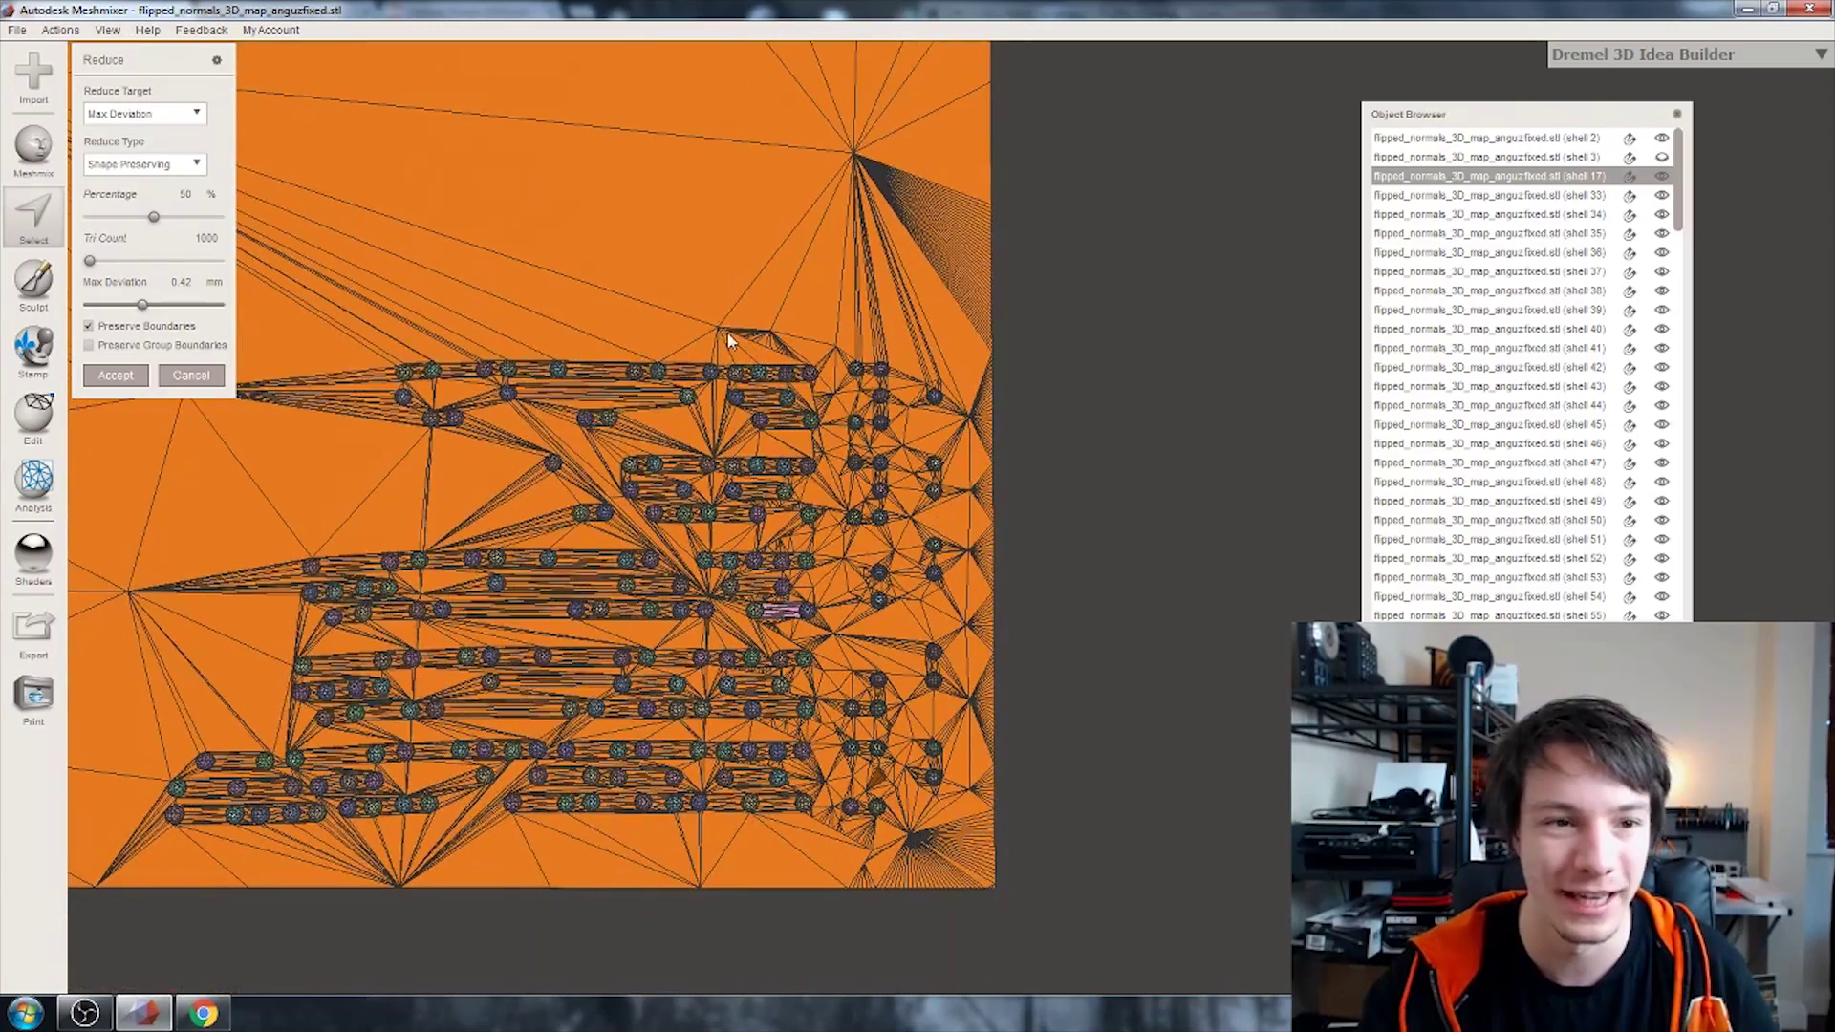
pyautogui.click(194, 375)
# Try remeshing the selected plate surface in Adaptive Density mode and check the triangulation between the dots
pyautogui.moveTo(100, 61)
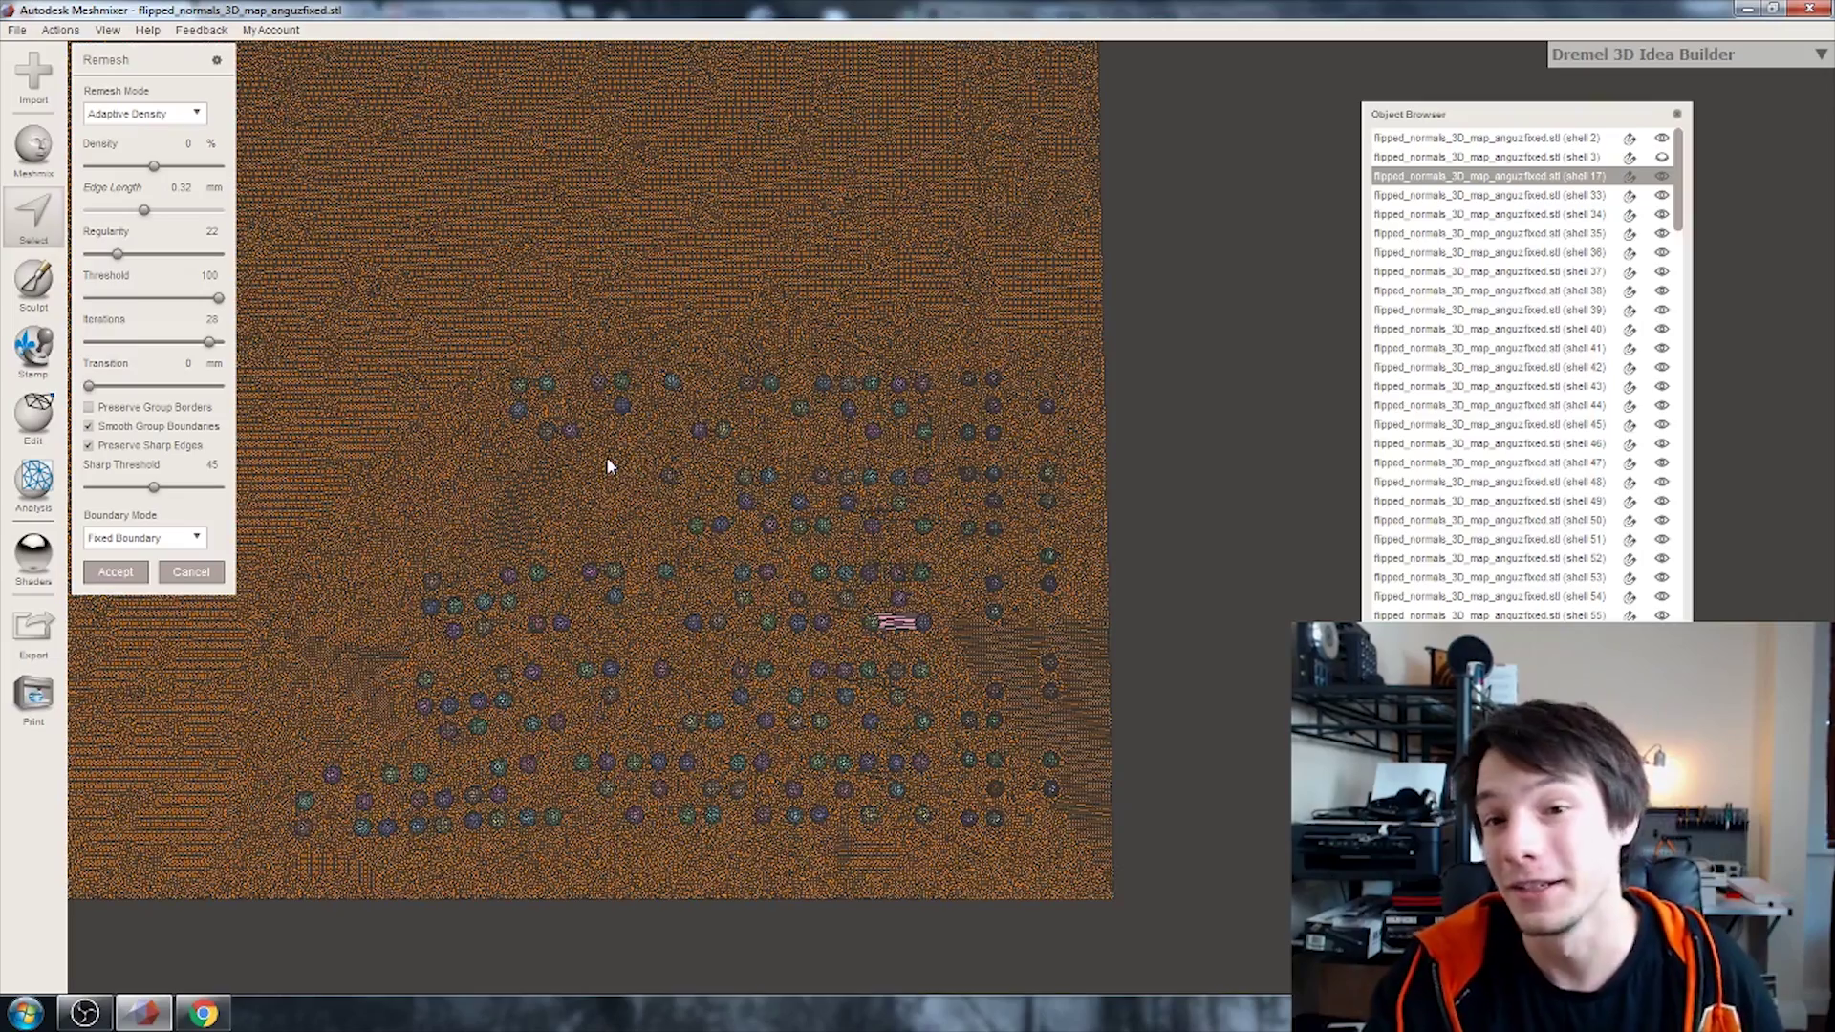
pyautogui.scroll(4, 702, 492)
pyautogui.scroll(2, 680, 507)
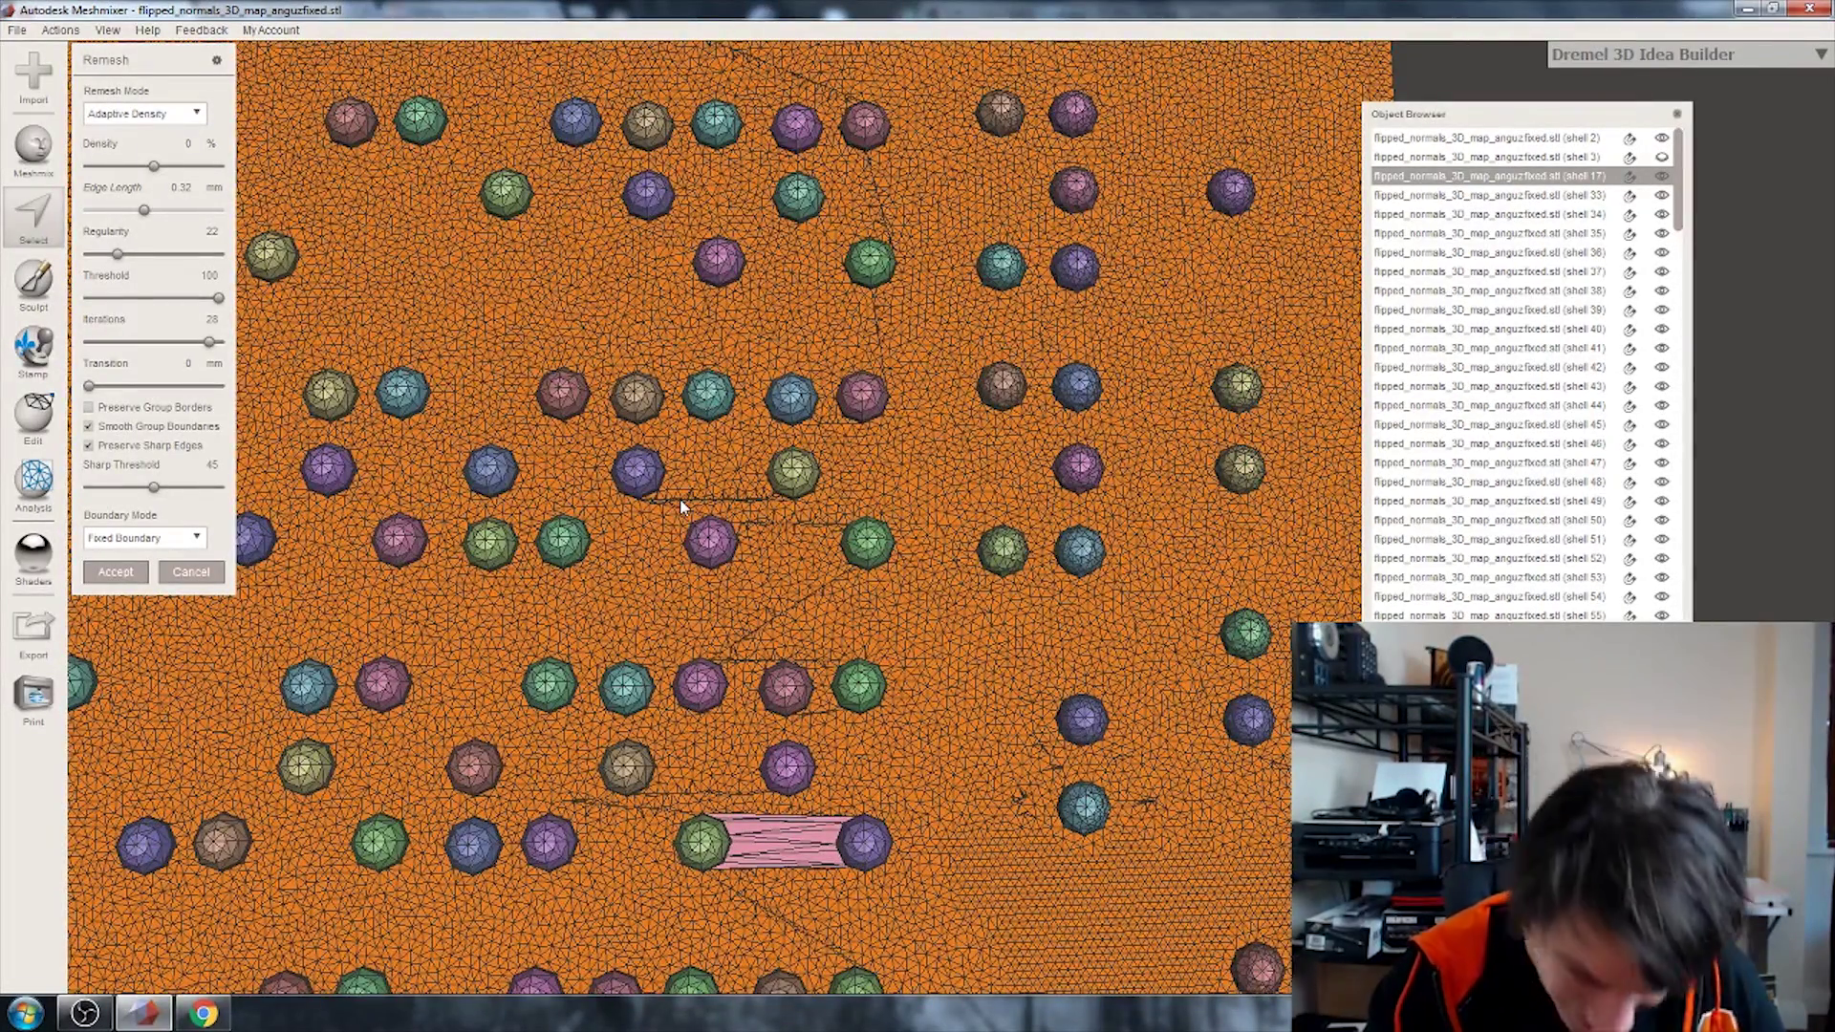
pyautogui.scroll(-3, 683, 501)
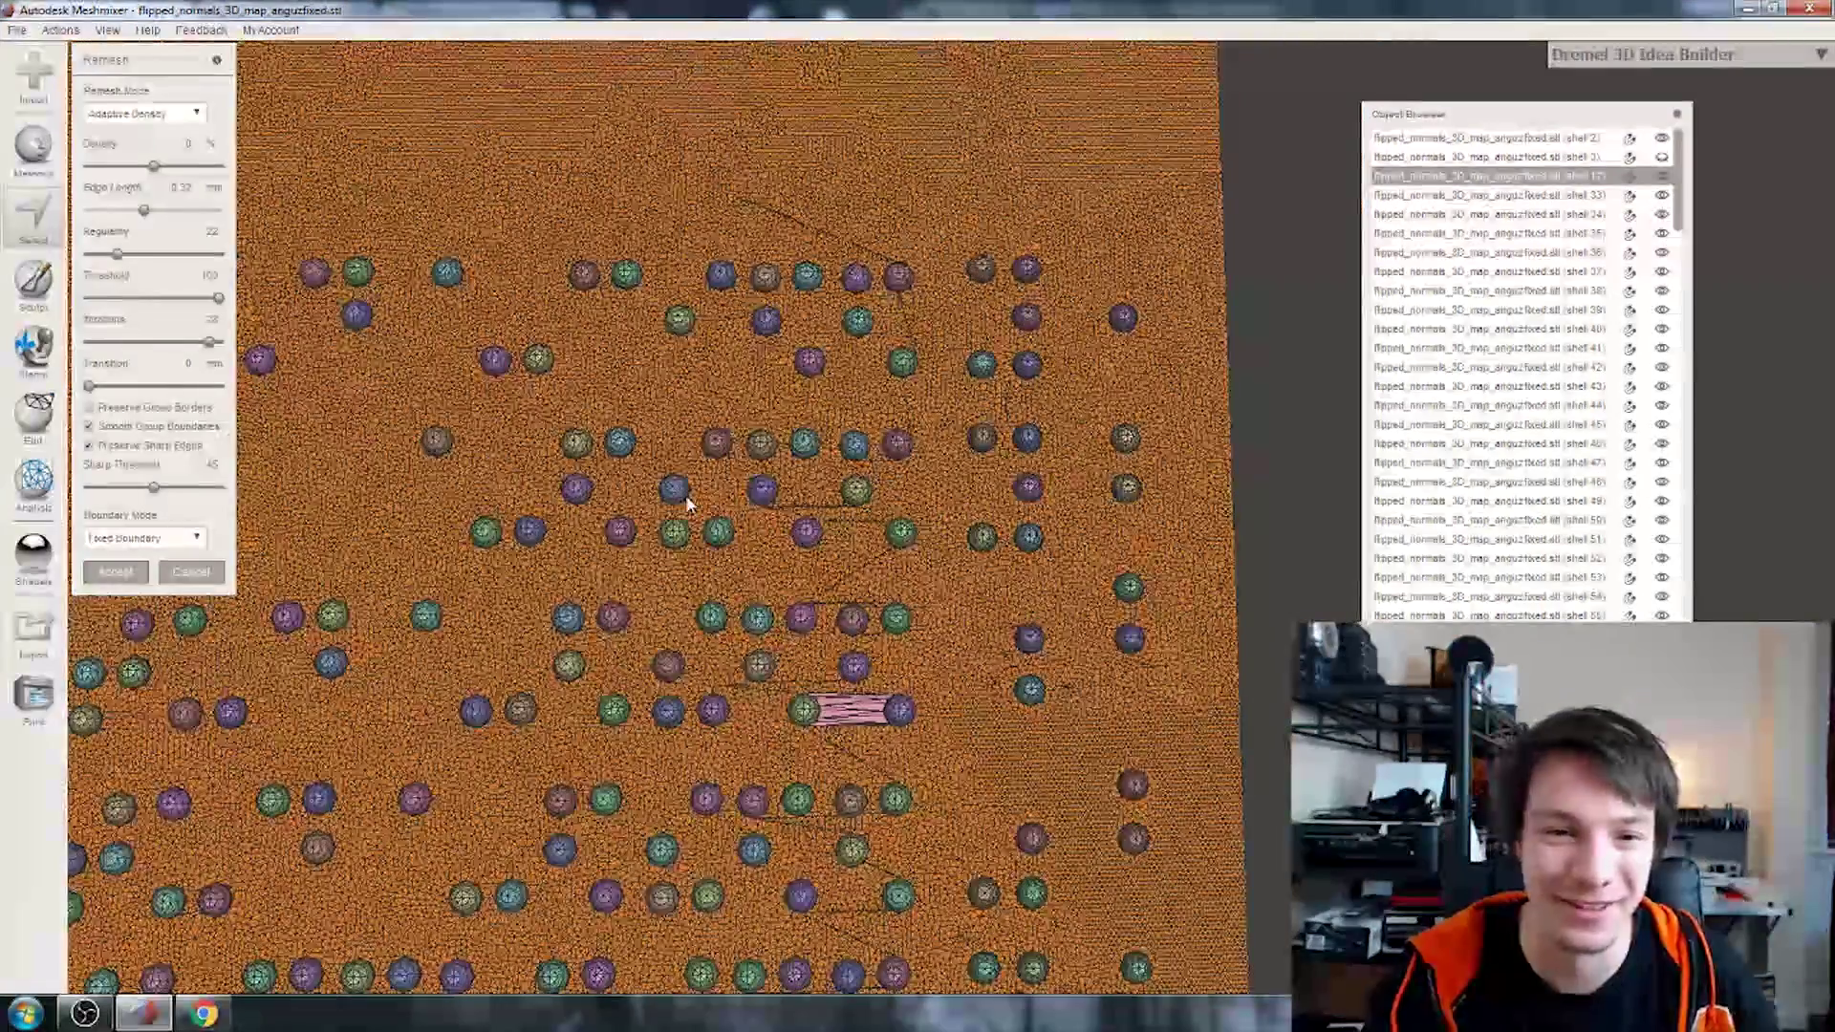
pyautogui.scroll(-2, 685, 508)
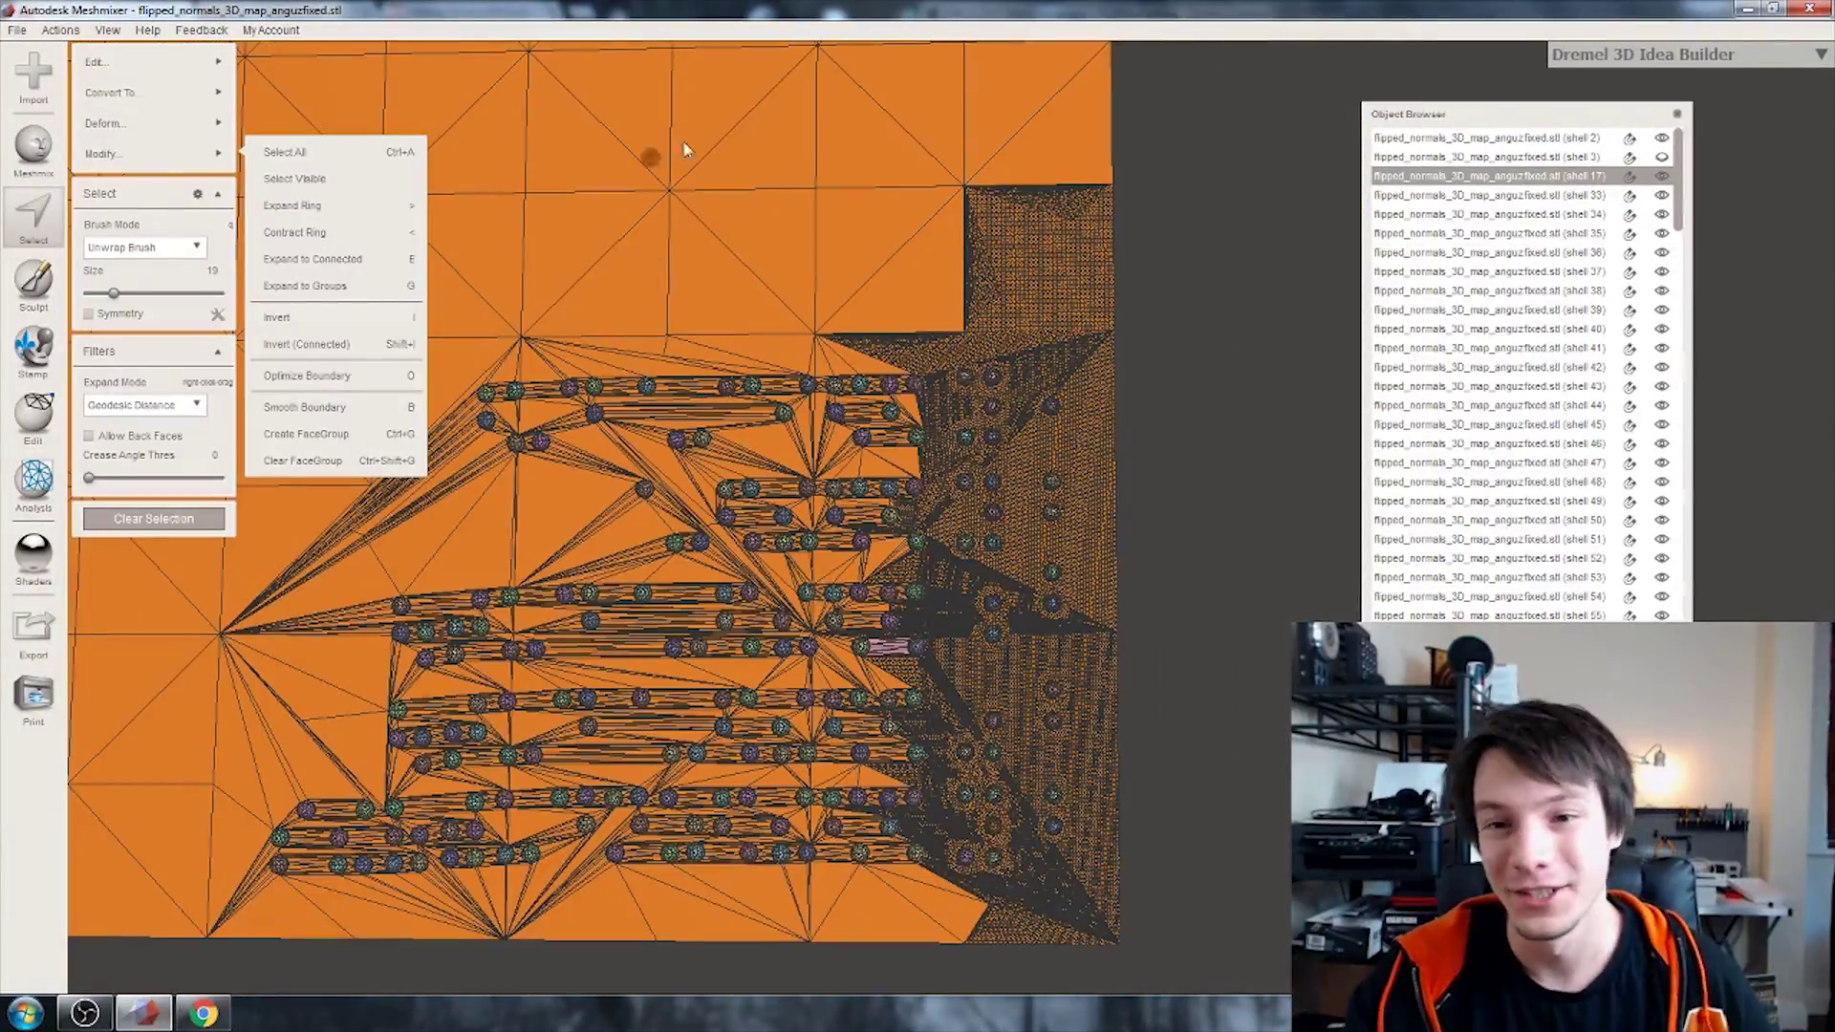
# Examine the plate's original triangulation around the dots and along the densely meshed edge
pyautogui.moveTo(1100, 174); pyautogui.dragTo(1092, 356, button='right')
pyautogui.scroll(-2, 1092, 355)
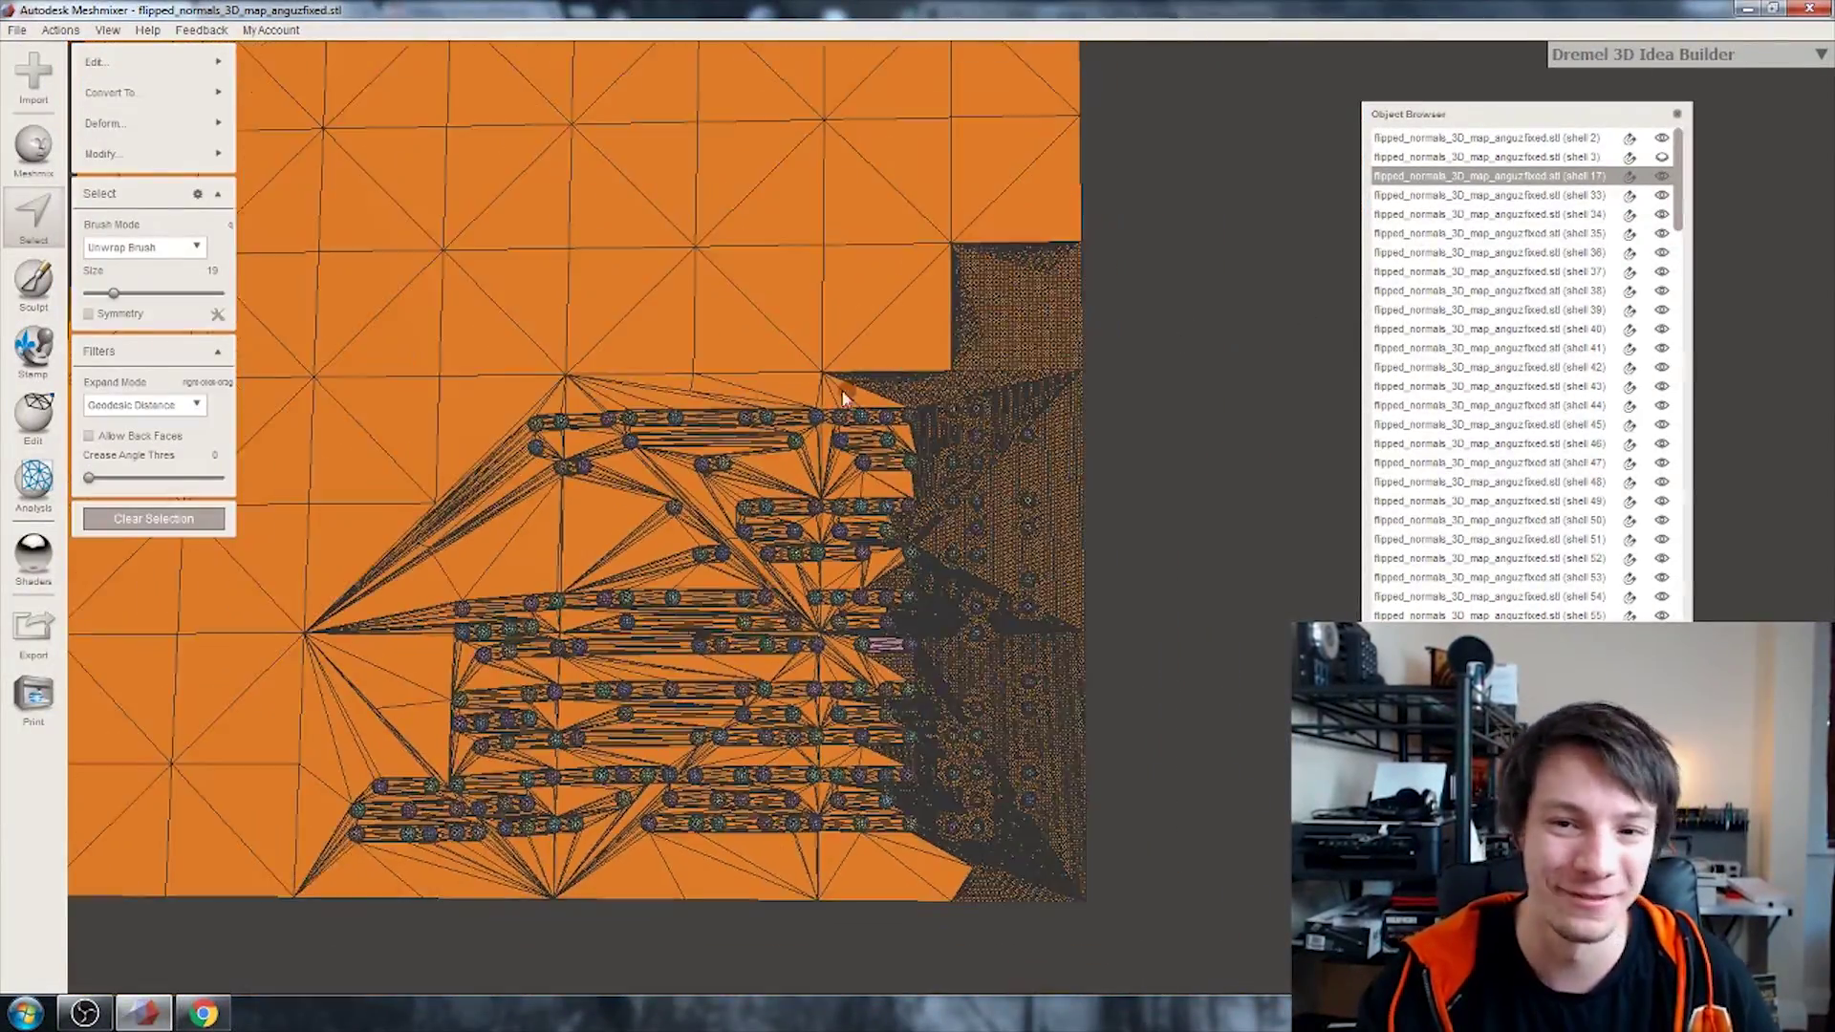
pyautogui.moveTo(749, 381); pyautogui.dragTo(712, 418, button='middle')
pyautogui.moveTo(713, 418)
pyautogui.mouseDown(button='right')
pyautogui.moveTo(666, 472)
pyautogui.moveTo(734, 416)
pyautogui.mouseUp(button='right')
pyautogui.moveTo(734, 416); pyautogui.dragTo(771, 380, button='middle')
pyautogui.scroll(-2, 770, 379)
pyautogui.moveTo(997, 429); pyautogui.dragTo(948, 438, button='middle')
pyautogui.scroll(4, 948, 438)
pyautogui.scroll(1, 864, 470)
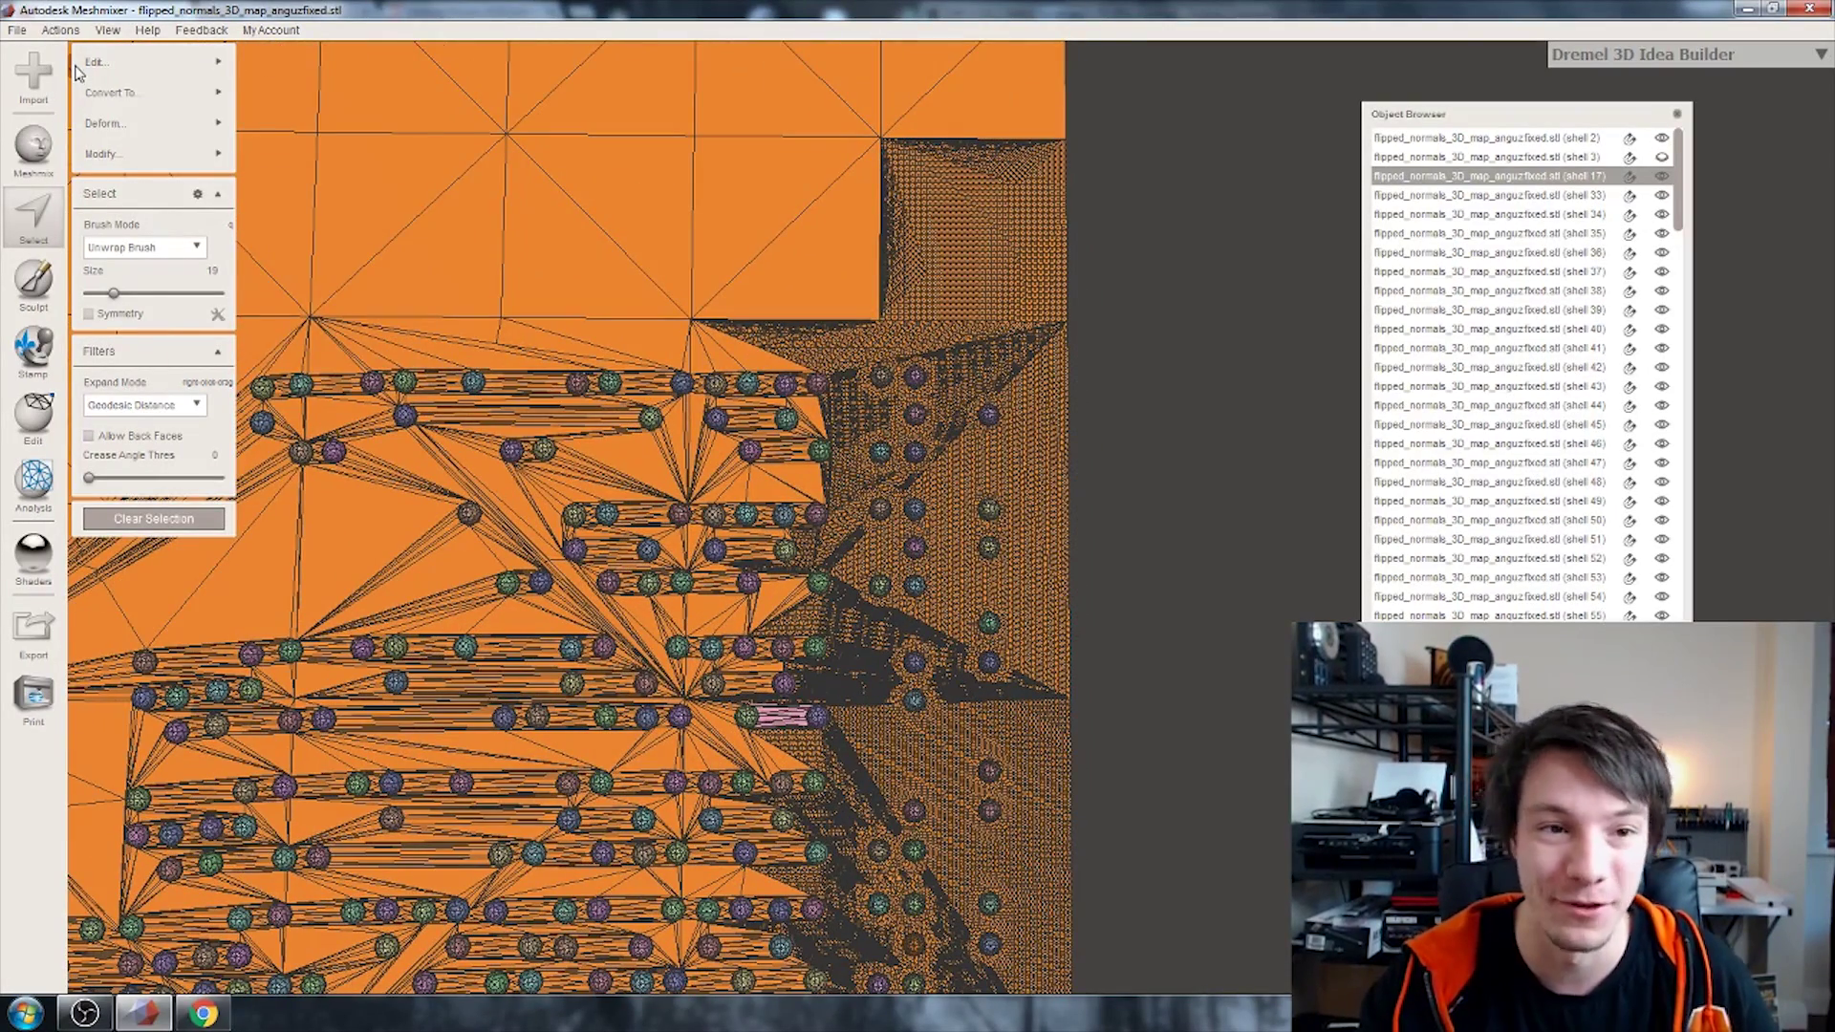
# Reduce the selected plate surface with Max Deviation as the reduce target, and accept the result
pyautogui.moveTo(143, 61)
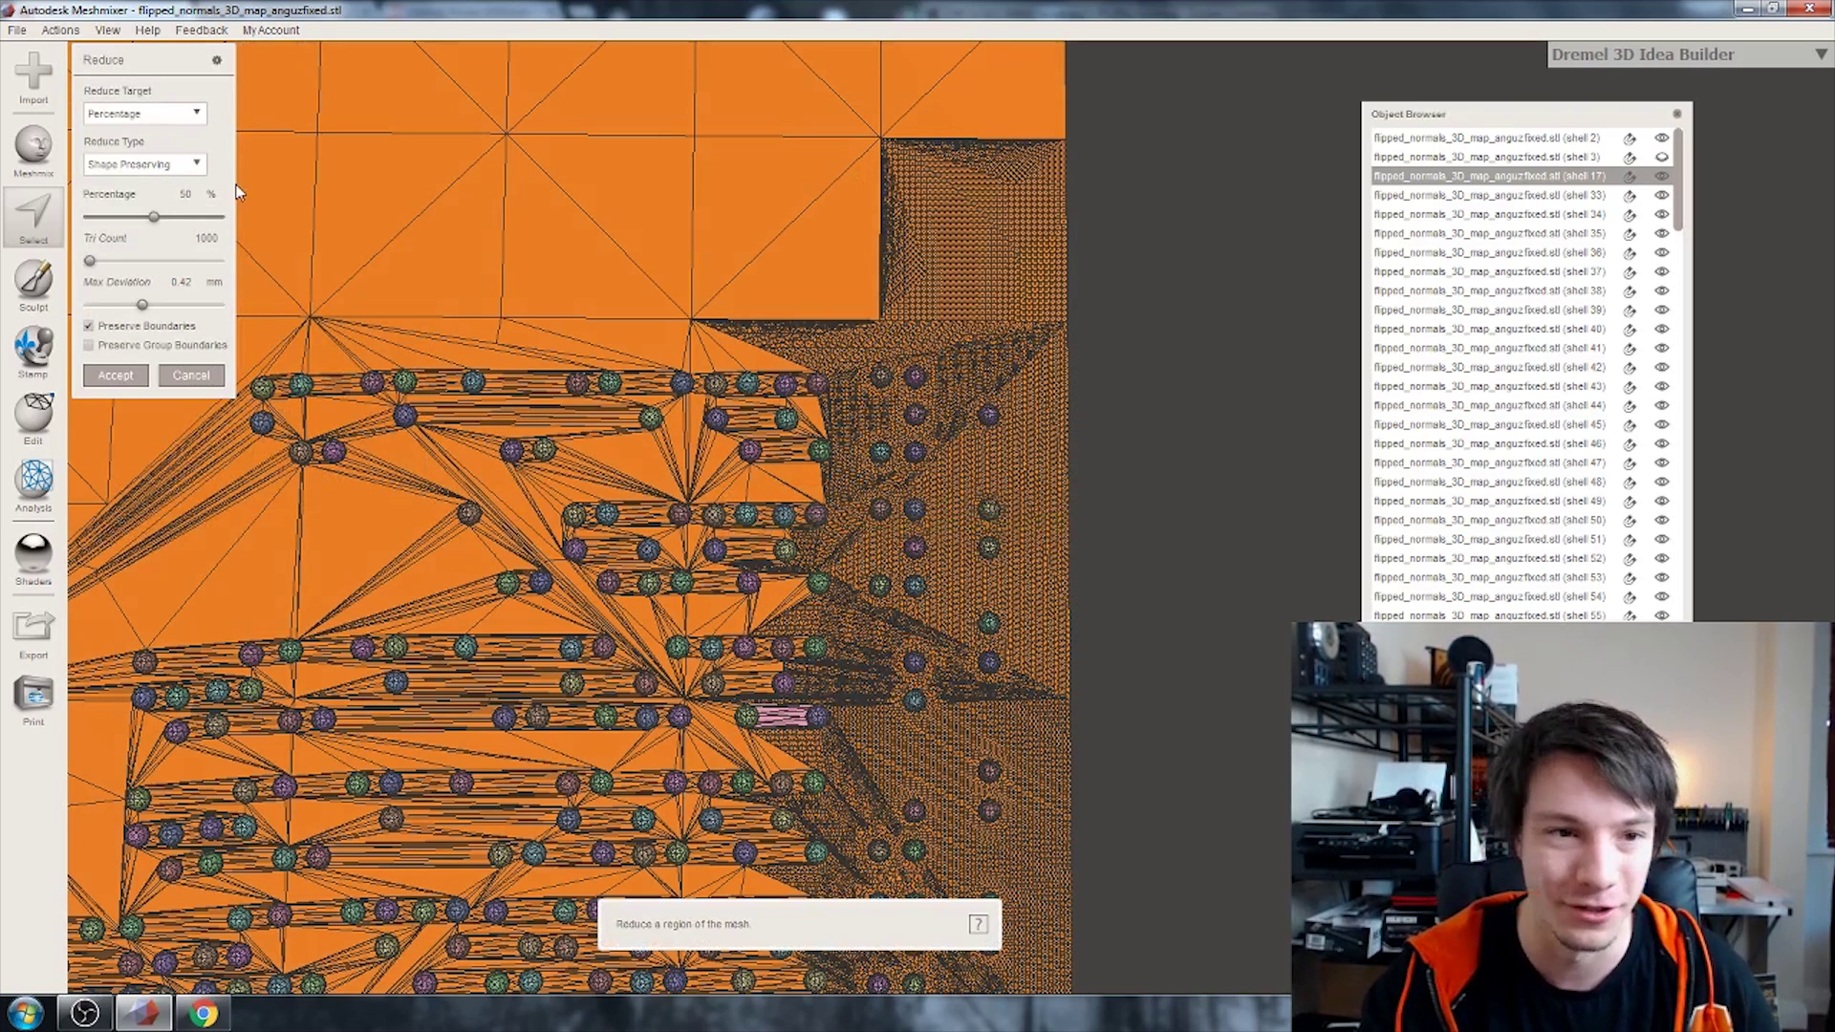
pyautogui.click(191, 112)
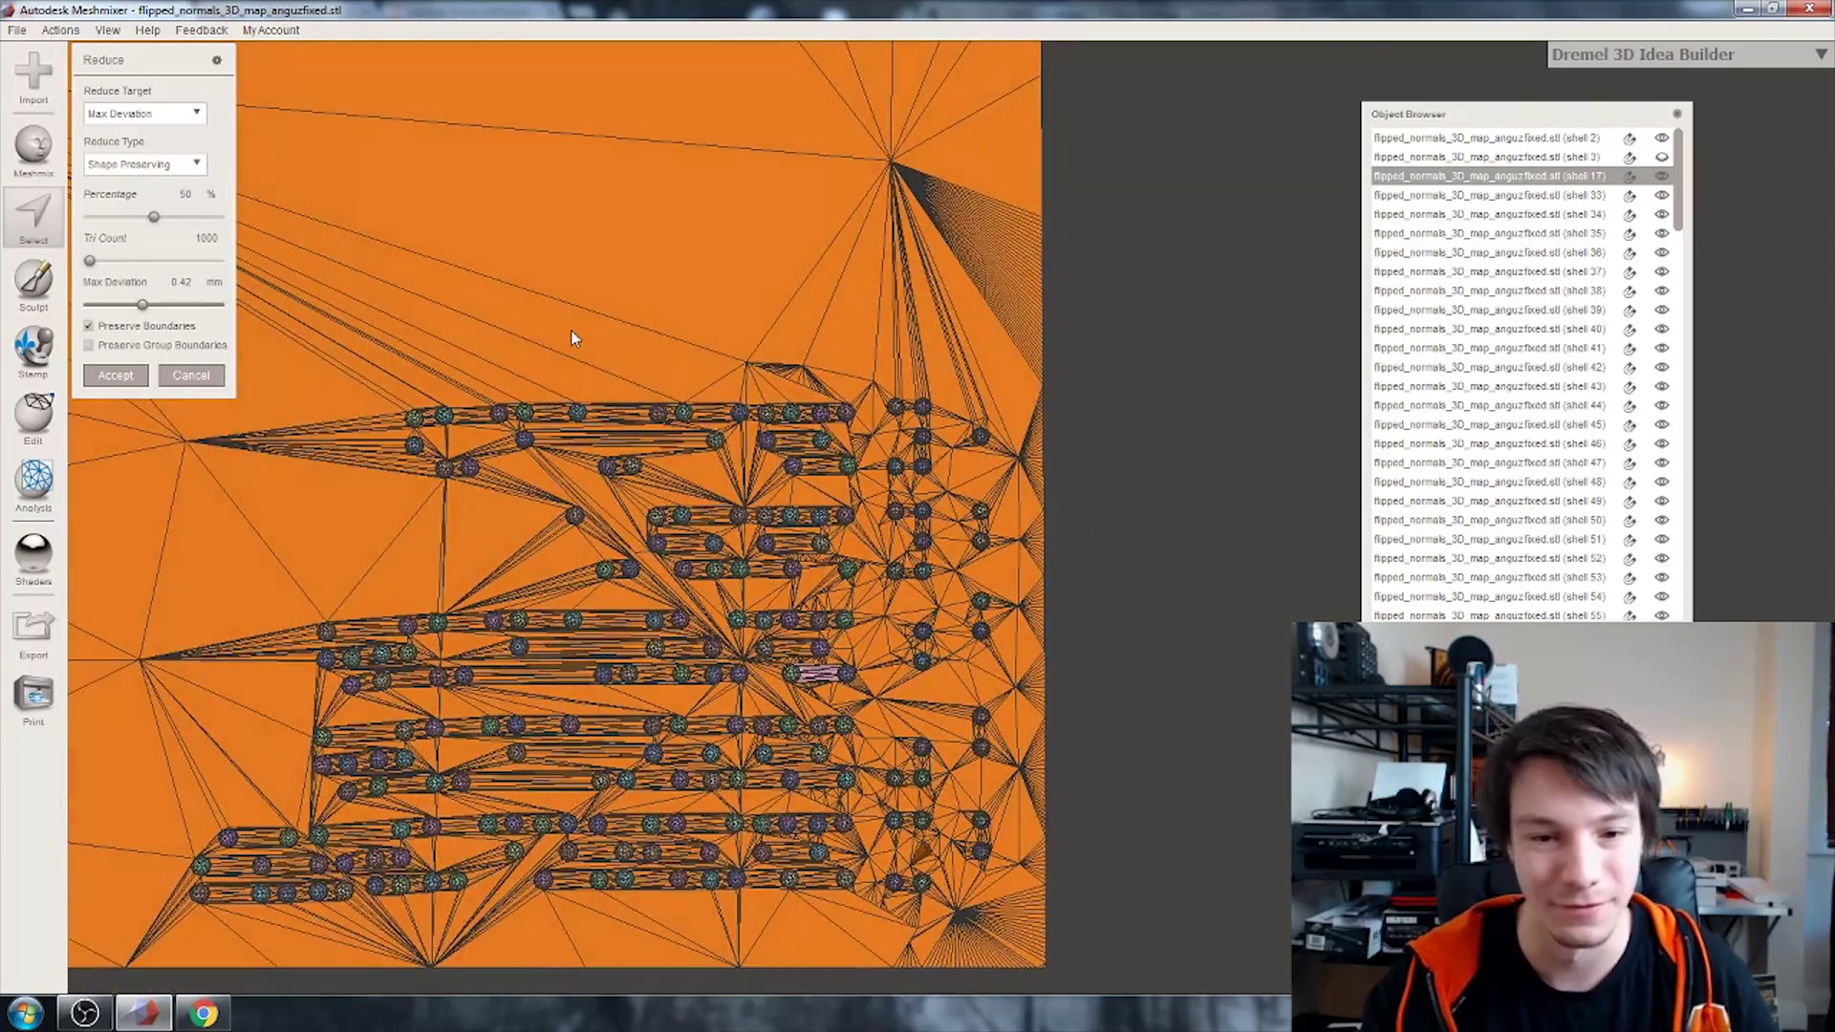
pyautogui.scroll(-1, 851, 331)
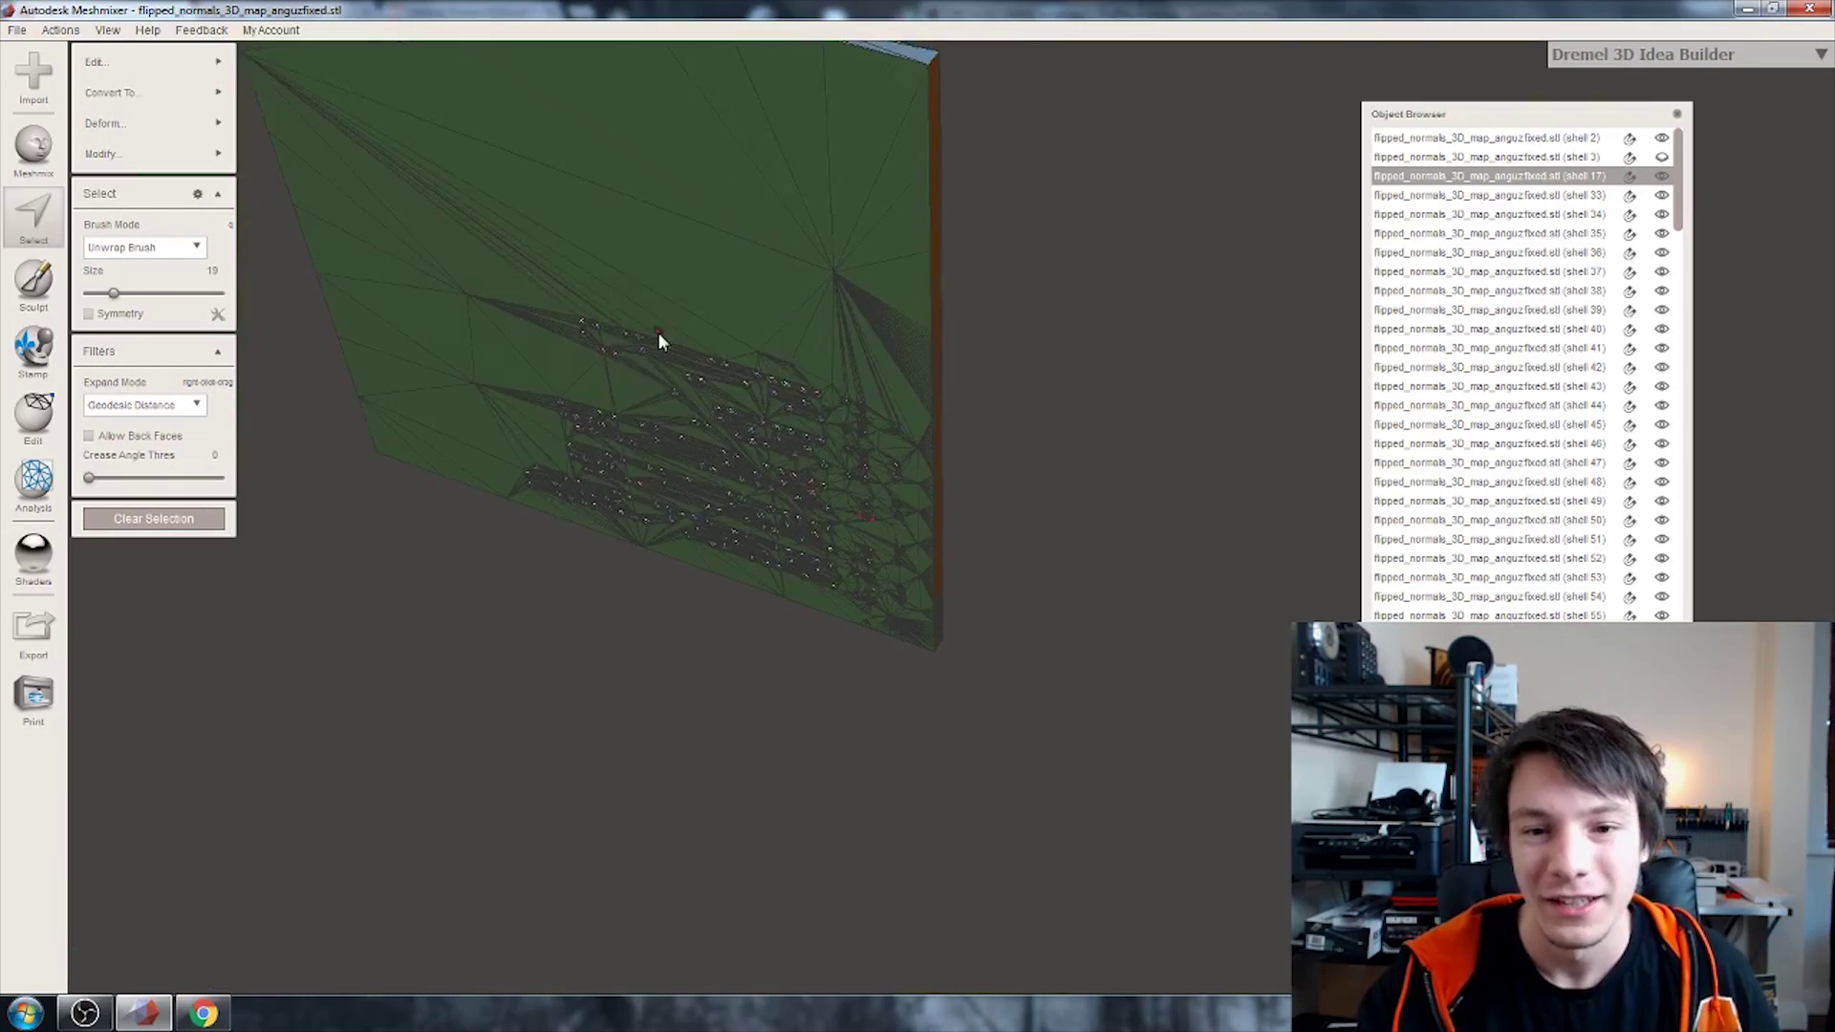
# Inspect the reduced plate up close and at an angle for stray triangles around the dots
pyautogui.moveTo(659, 342); pyautogui.dragTo(864, 398, button='right')
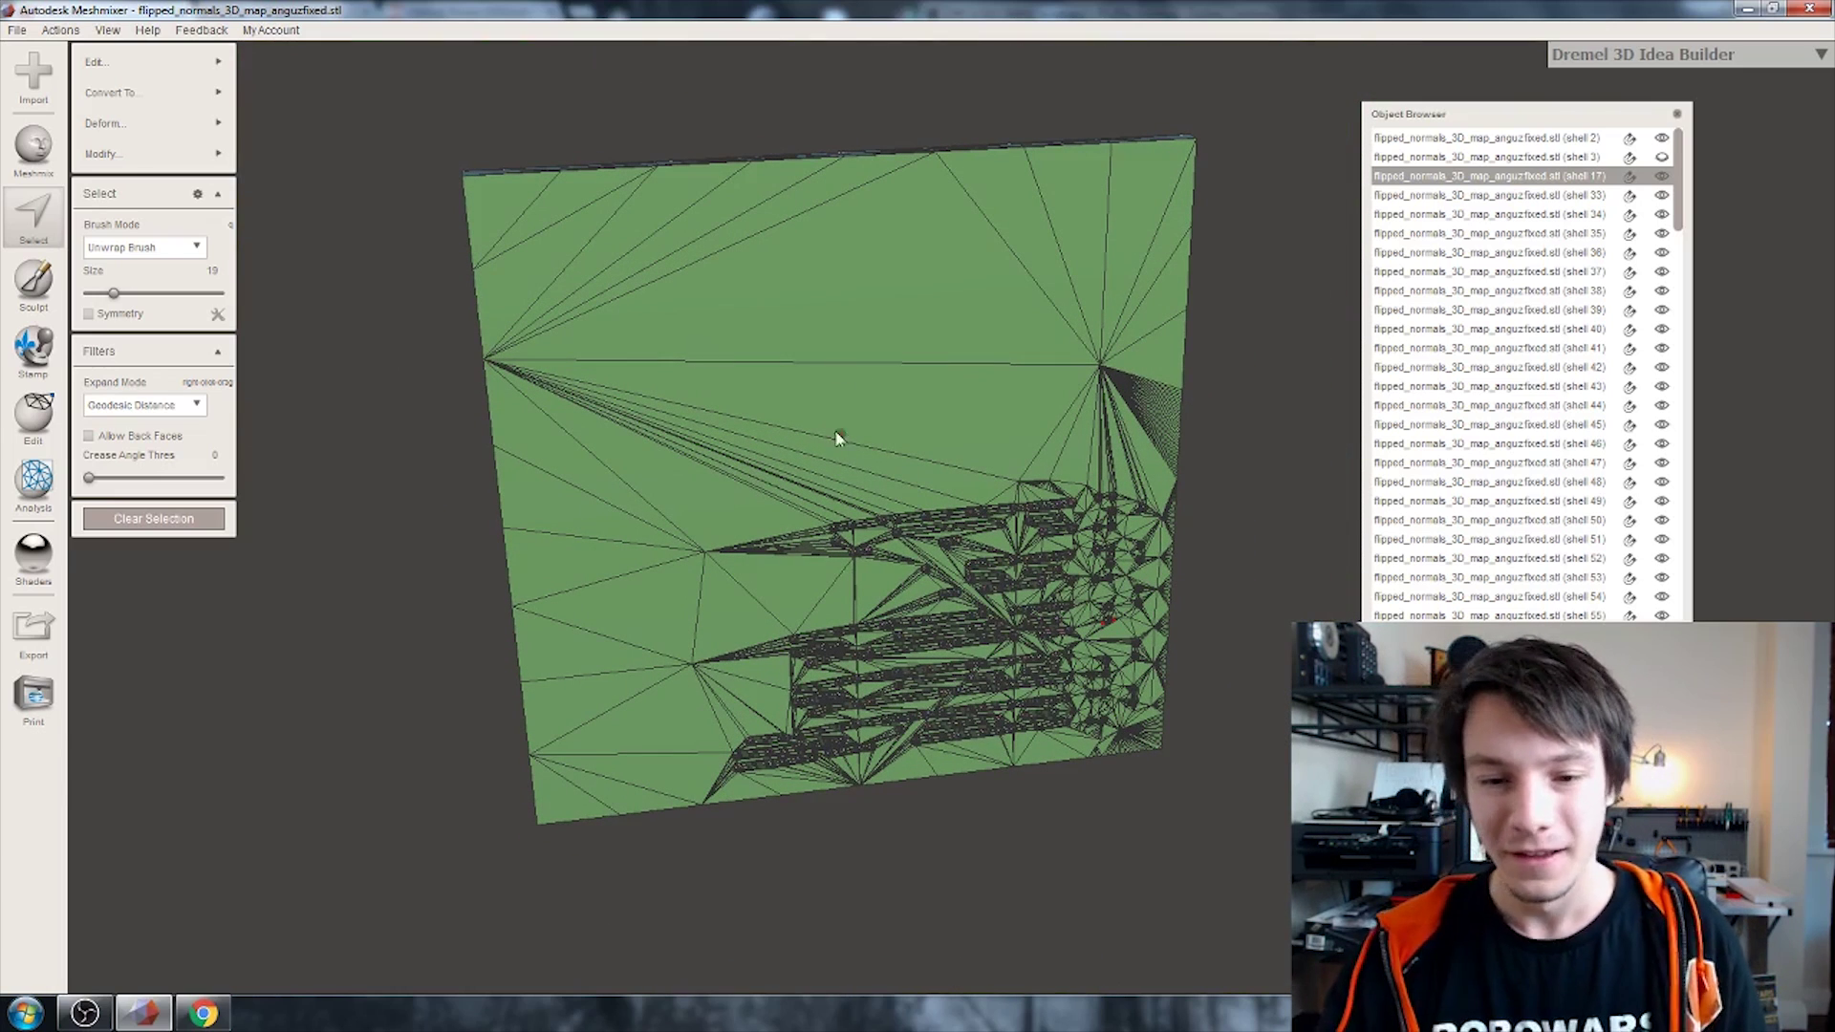
pyautogui.scroll(8, 927, 438)
pyautogui.scroll(10, 927, 435)
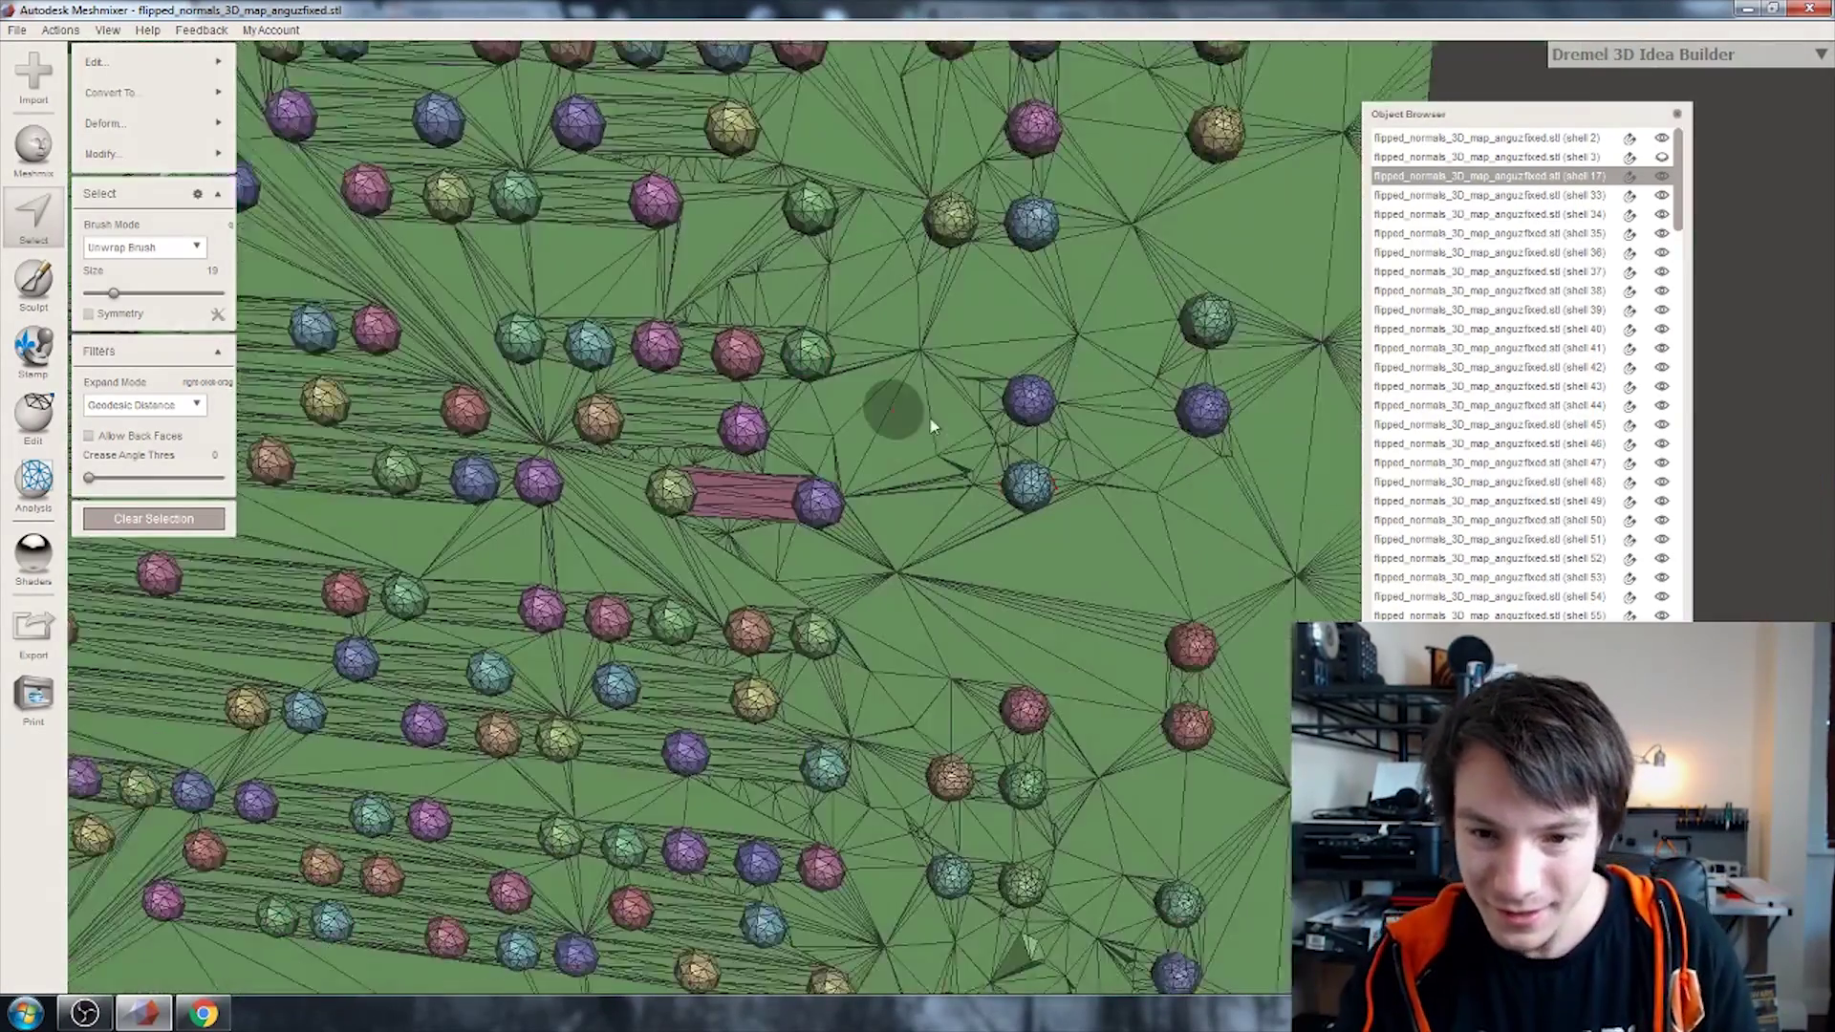
pyautogui.moveTo(1175, 507); pyautogui.dragTo(886, 477, button='right')
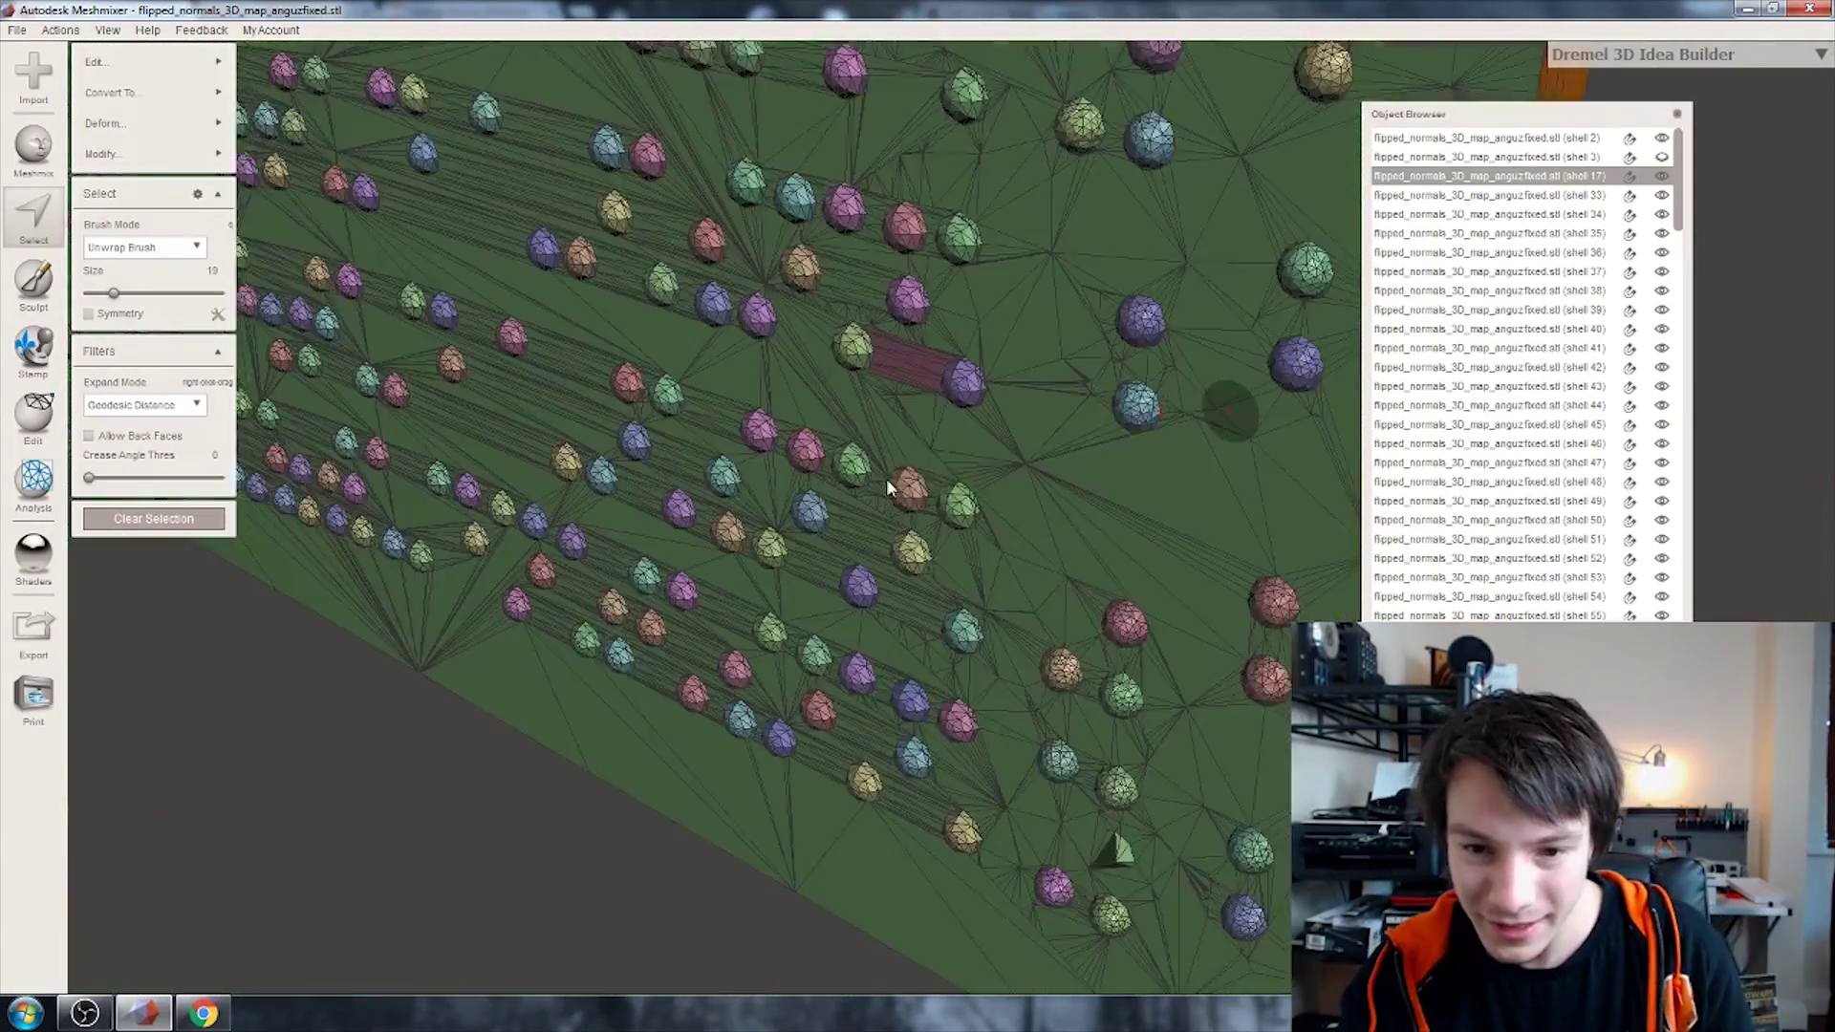
pyautogui.scroll(6, 1181, 426)
pyautogui.moveTo(1260, 347); pyautogui.dragTo(1191, 370, button='middle')
pyautogui.scroll(3, 1191, 371)
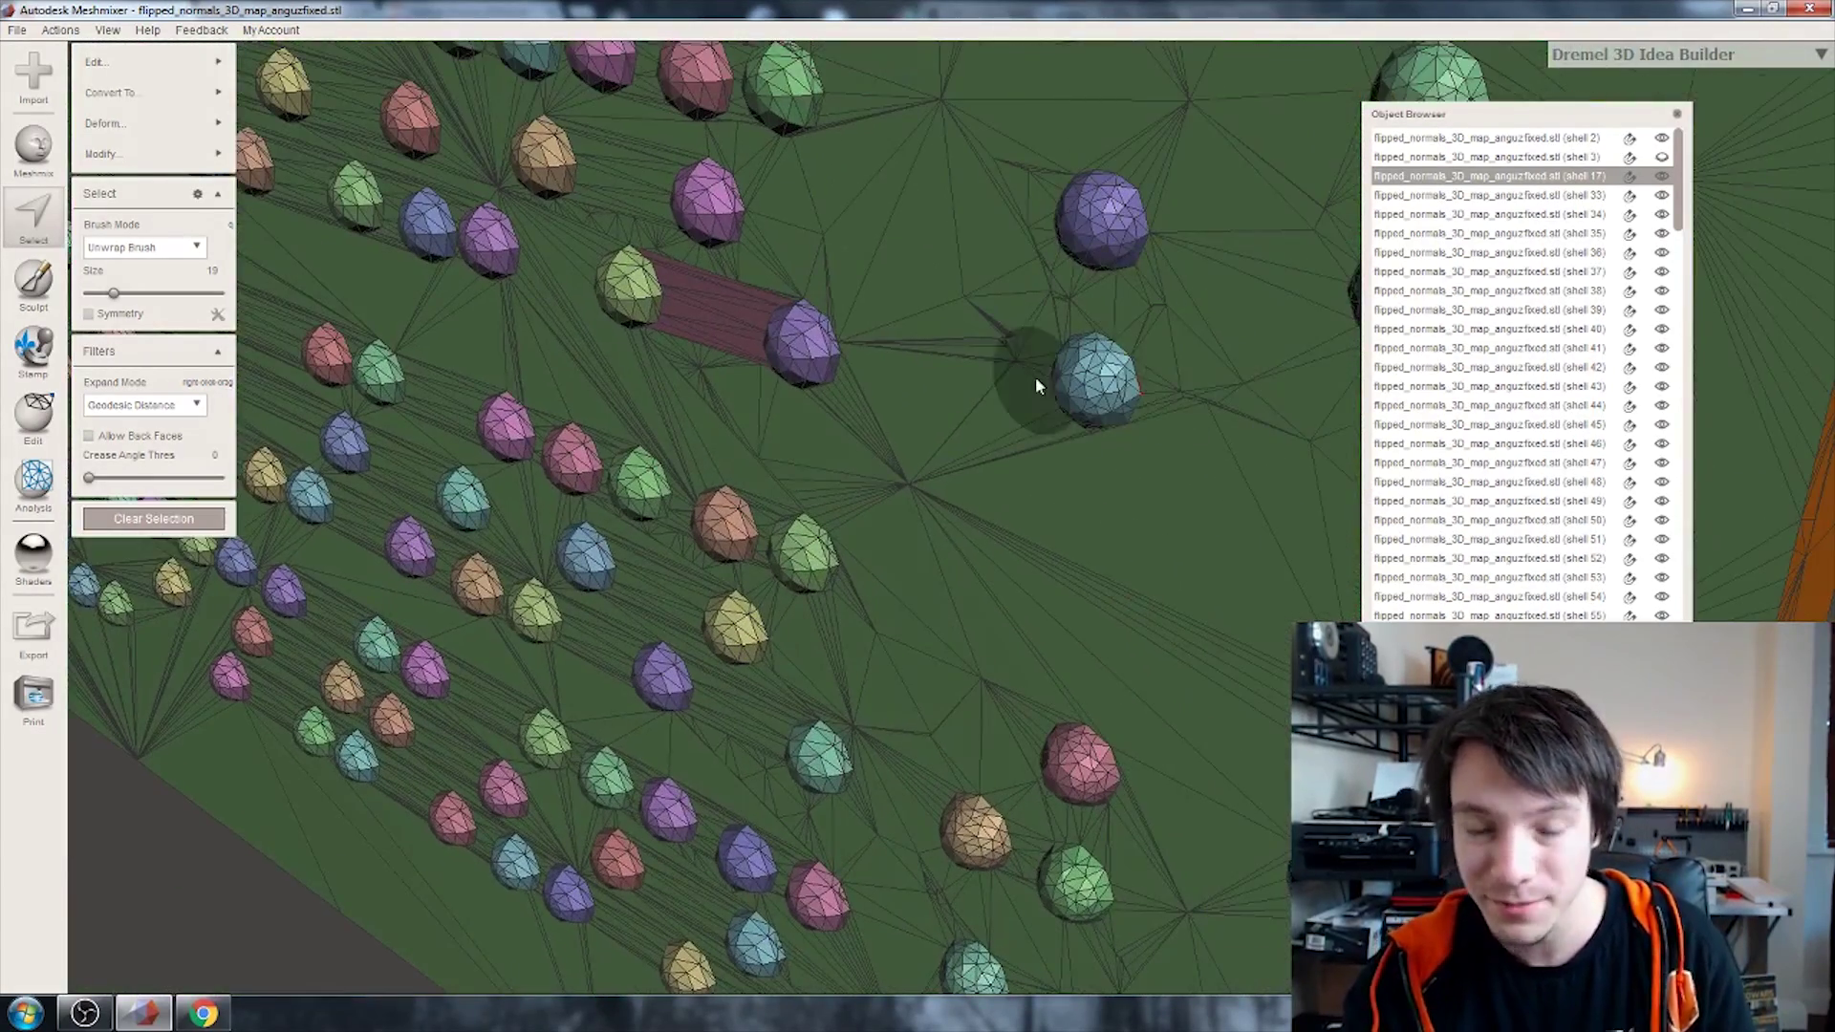
# Run the Inspector on the reduced map in Flat Fill mode and auto-repair all defects
pyautogui.click(23, 495)
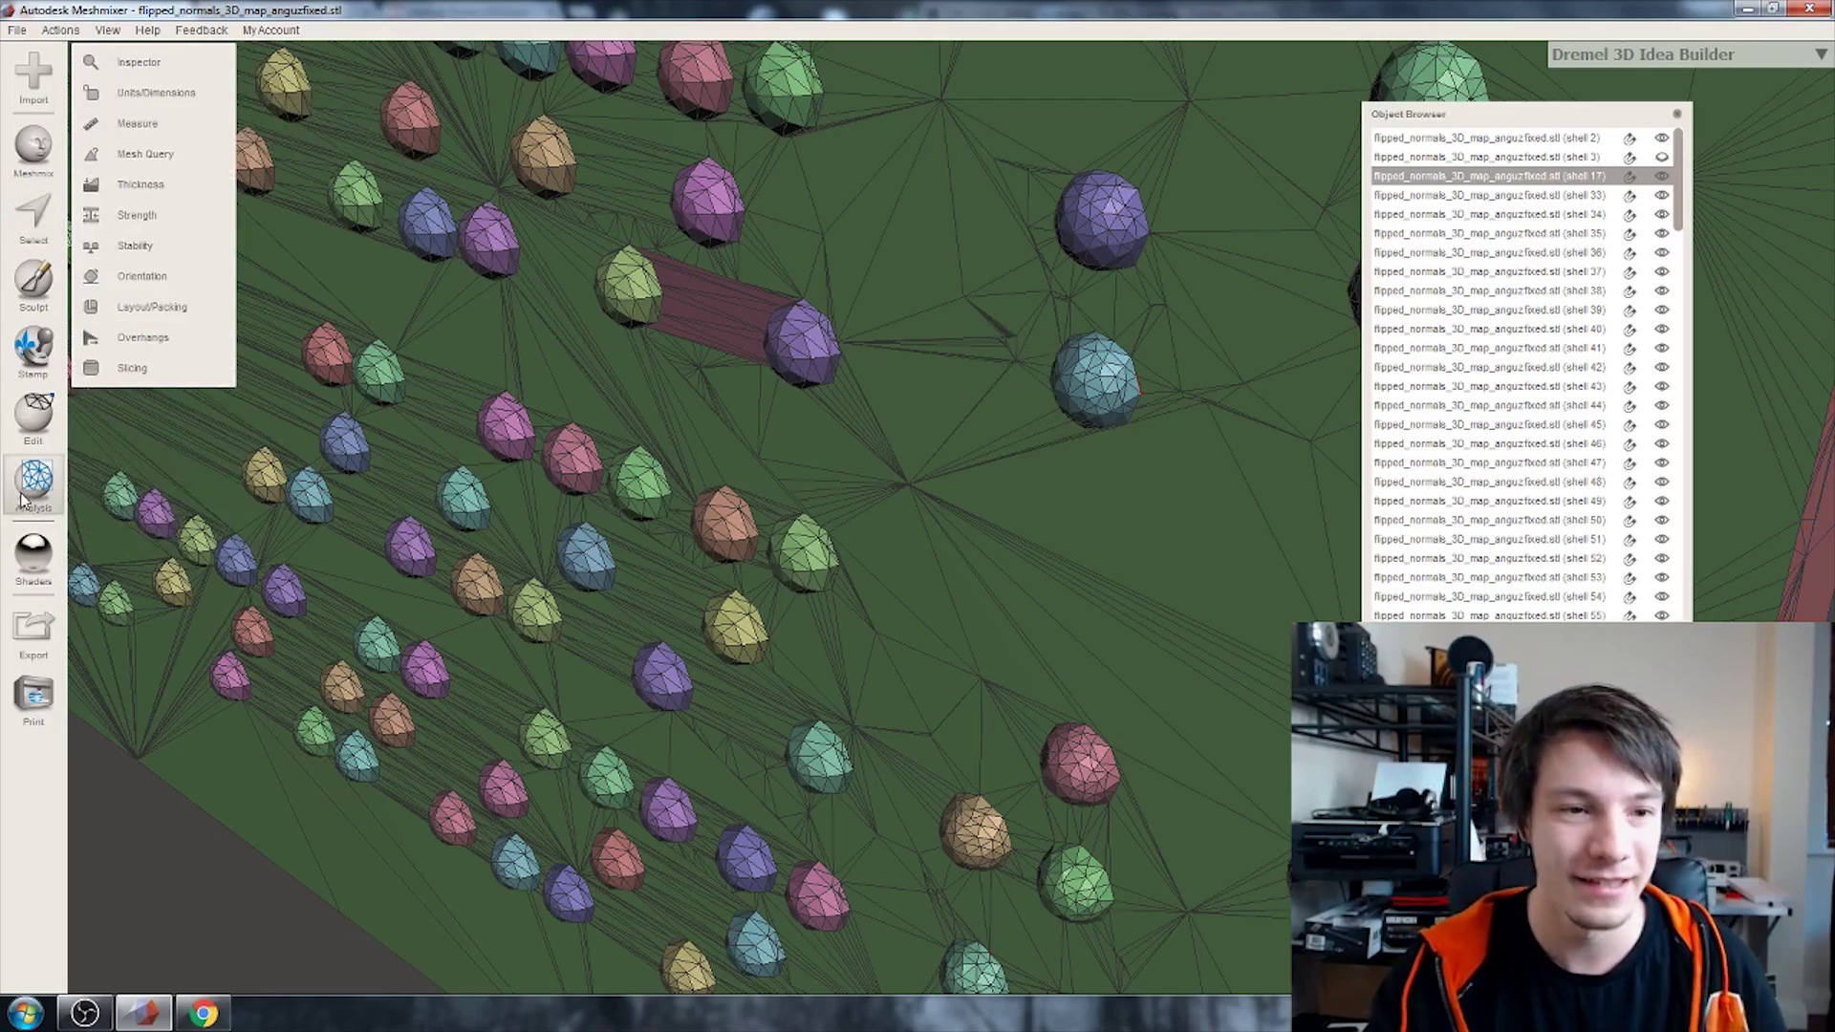
pyautogui.click(141, 69)
pyautogui.moveTo(1164, 399); pyautogui.dragTo(570, 250, button='right')
pyautogui.click(125, 206)
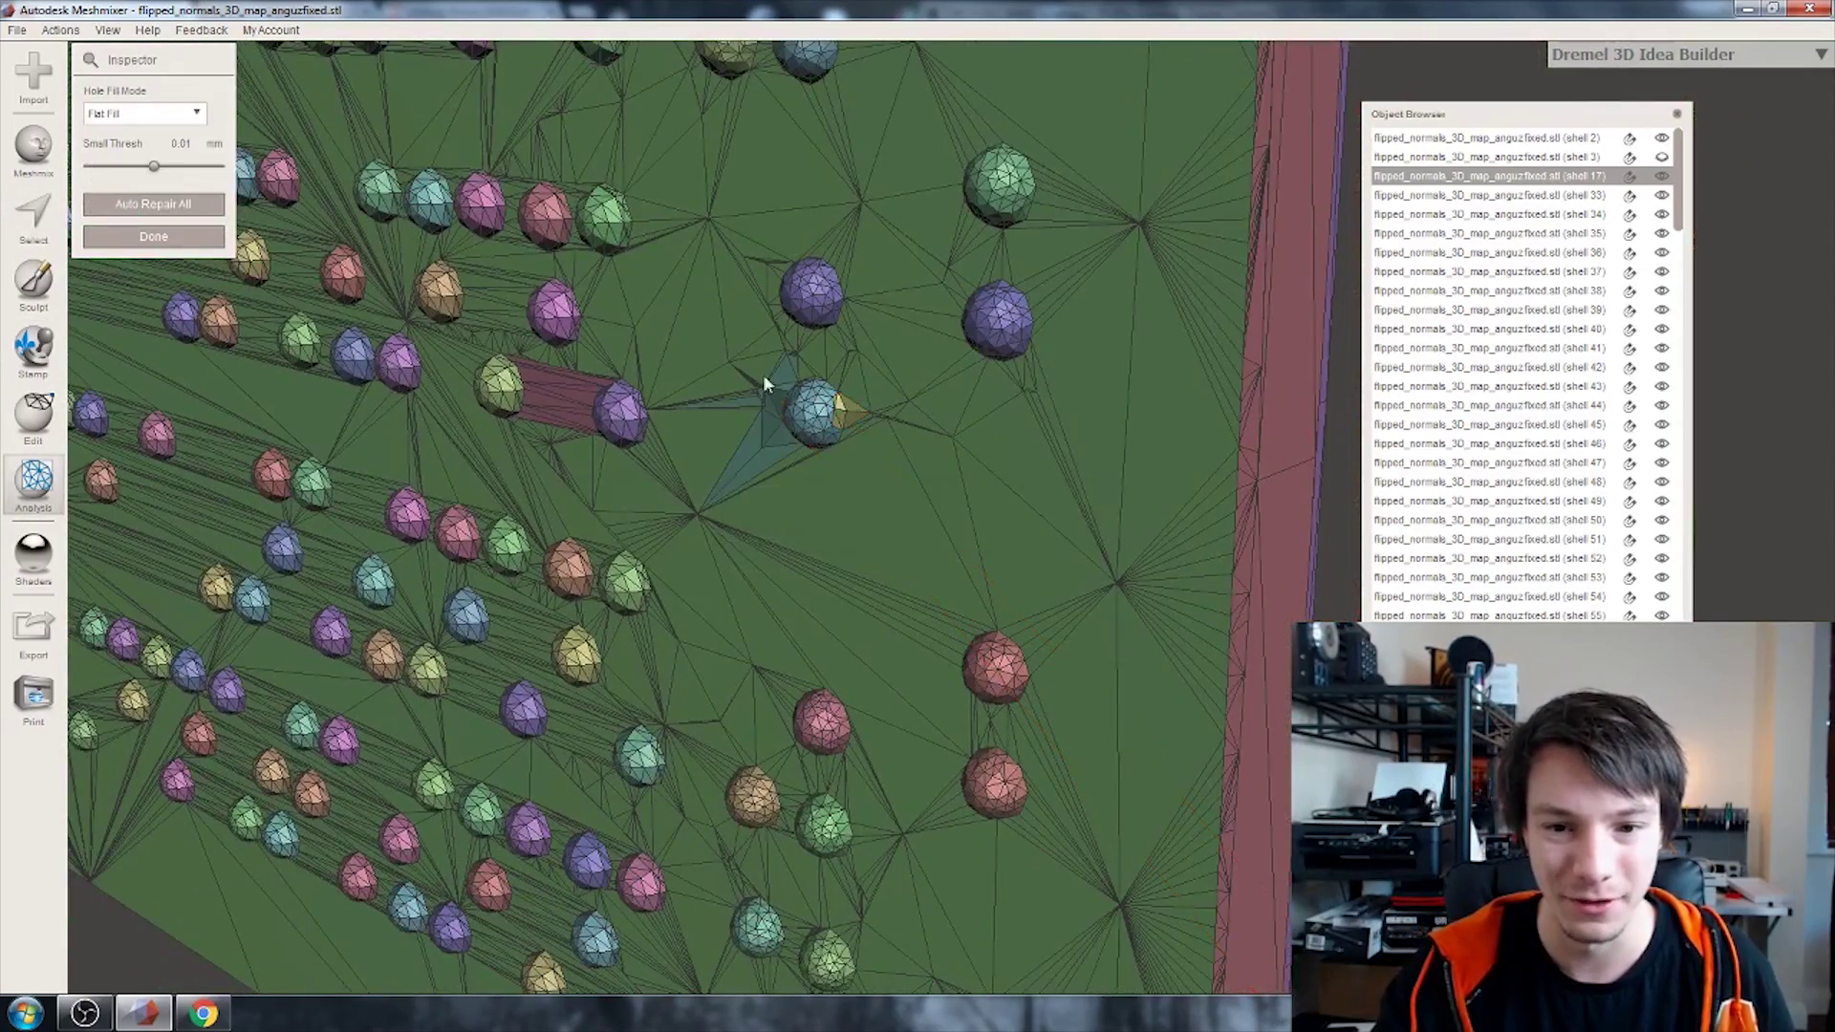
# Examine the repaired patch beside its dot and the whole dotted area of the plate from several angles
pyautogui.moveTo(754, 390); pyautogui.dragTo(777, 219, button='right')
pyautogui.scroll(2, 635, 517)
pyautogui.scroll(2, 839, 294)
pyautogui.scroll(1, 840, 295)
pyautogui.moveTo(839, 294)
pyautogui.mouseDown(button='right')
pyautogui.moveTo(875, 207)
pyautogui.moveTo(858, 265)
pyautogui.mouseUp(button='right')
pyautogui.scroll(-5, 525, 231)
pyautogui.scroll(-6, 615, 331)
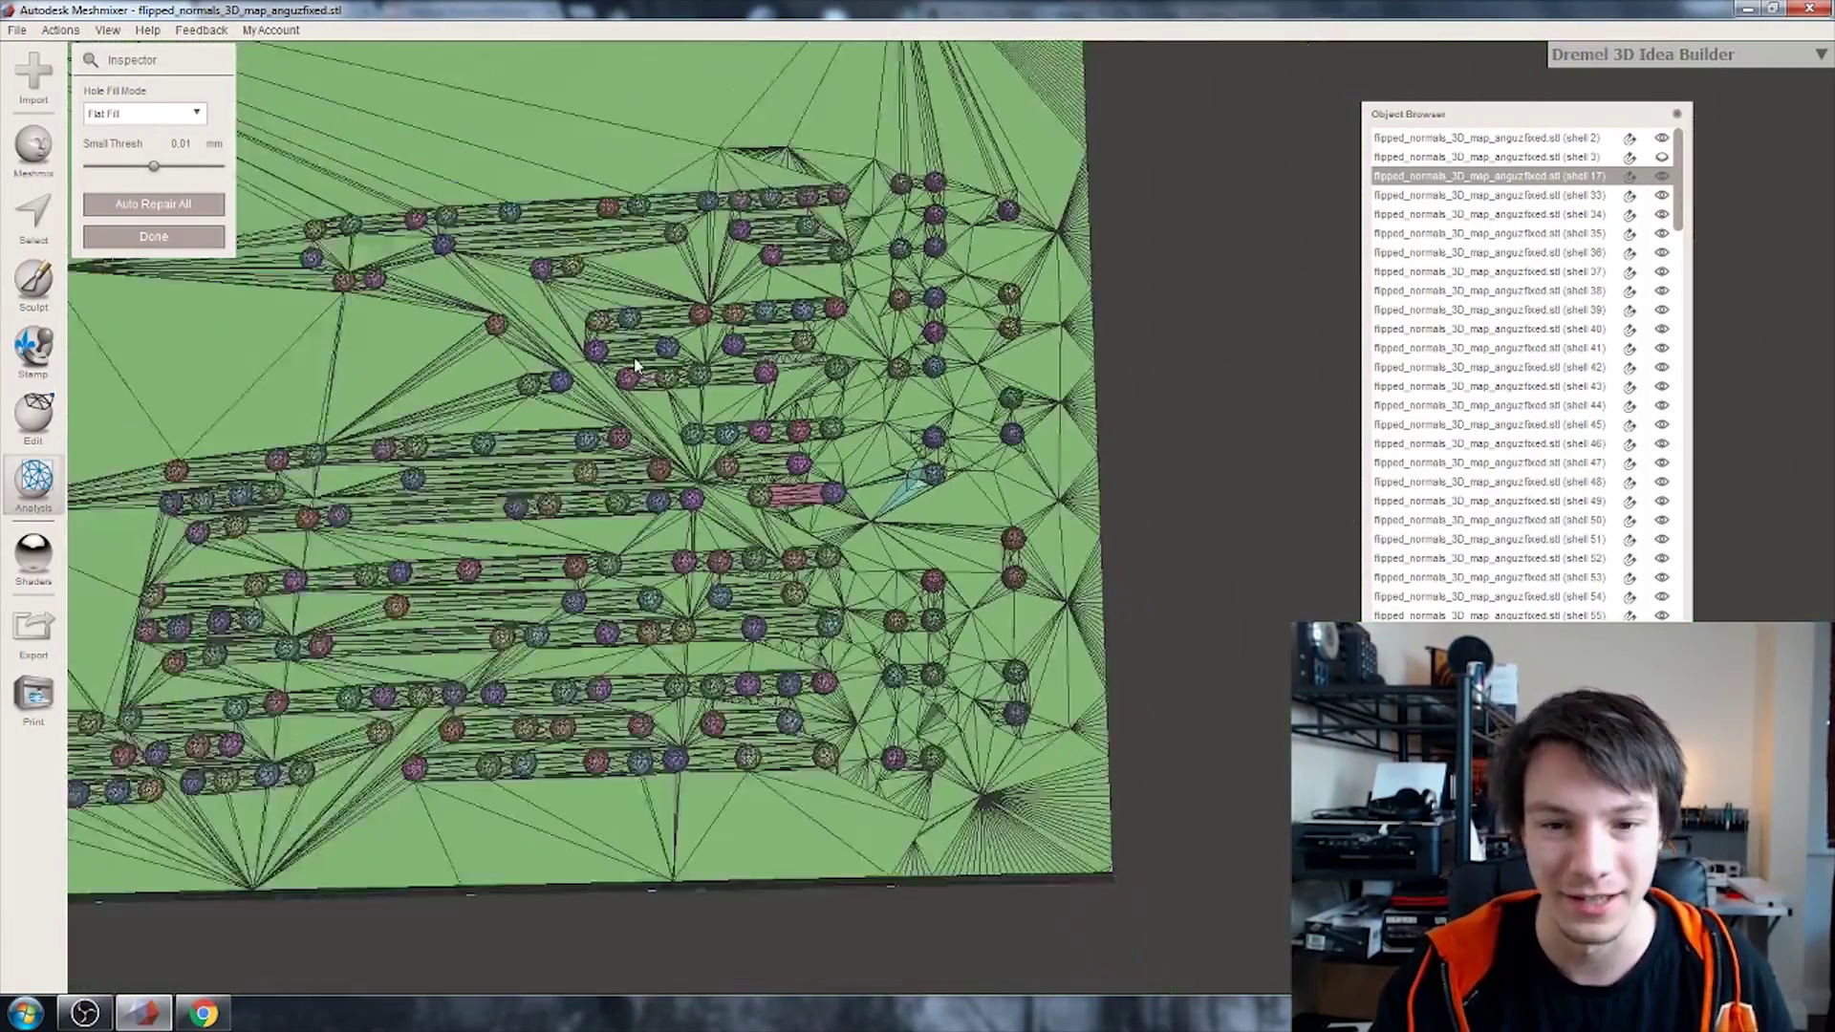
pyautogui.moveTo(638, 483); pyautogui.dragTo(655, 571, button='right')
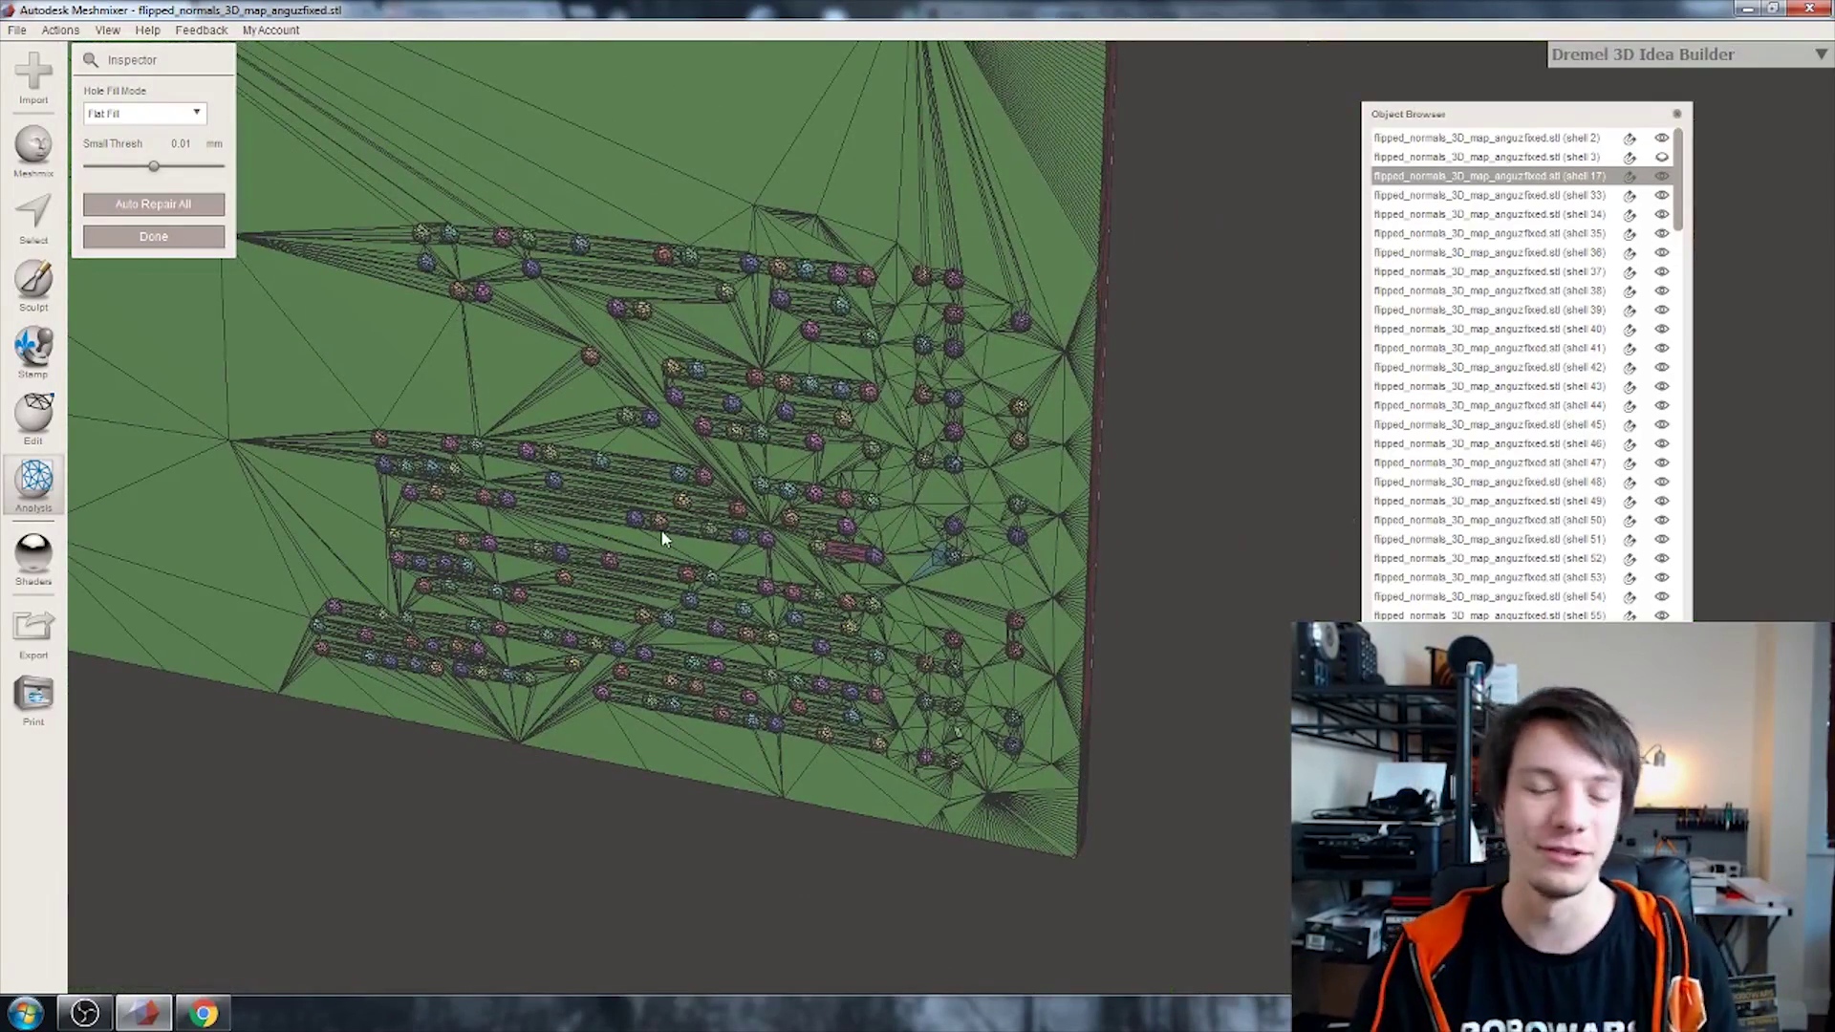
pyautogui.moveTo(716, 547); pyautogui.dragTo(703, 503, button='right')
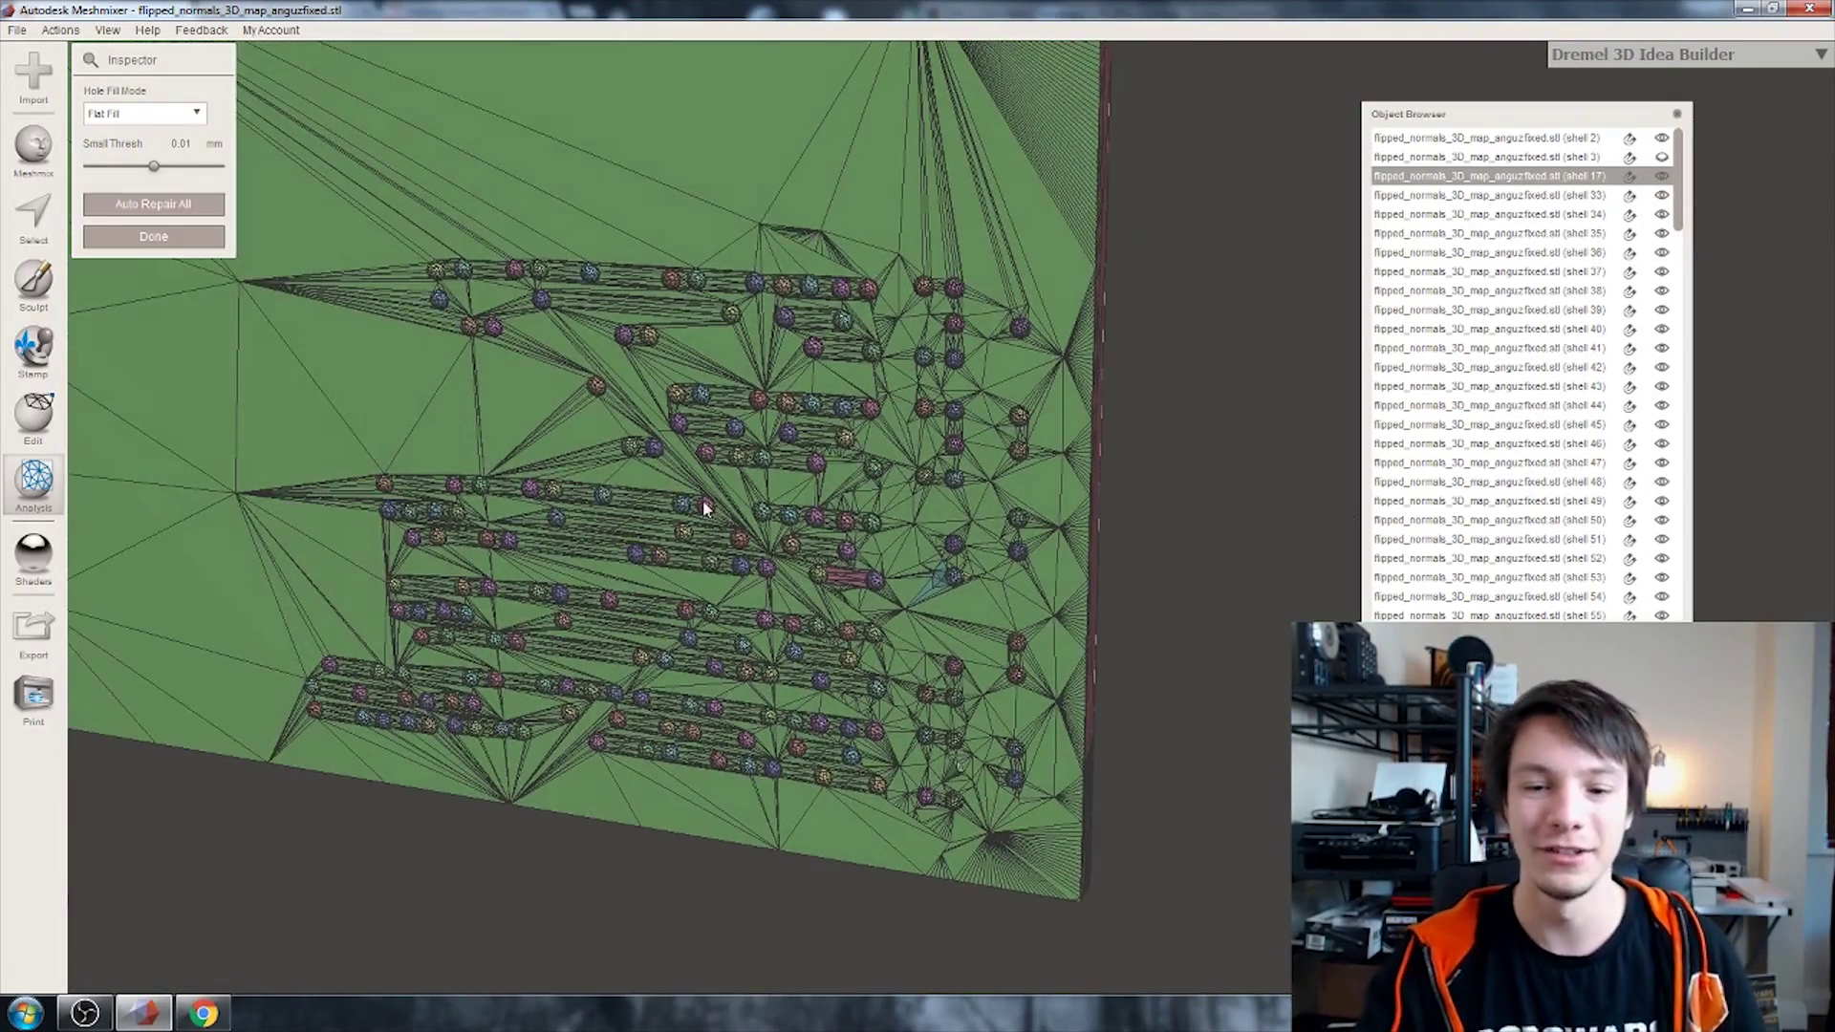
pyautogui.moveTo(633, 428); pyautogui.dragTo(751, 449, button='right')
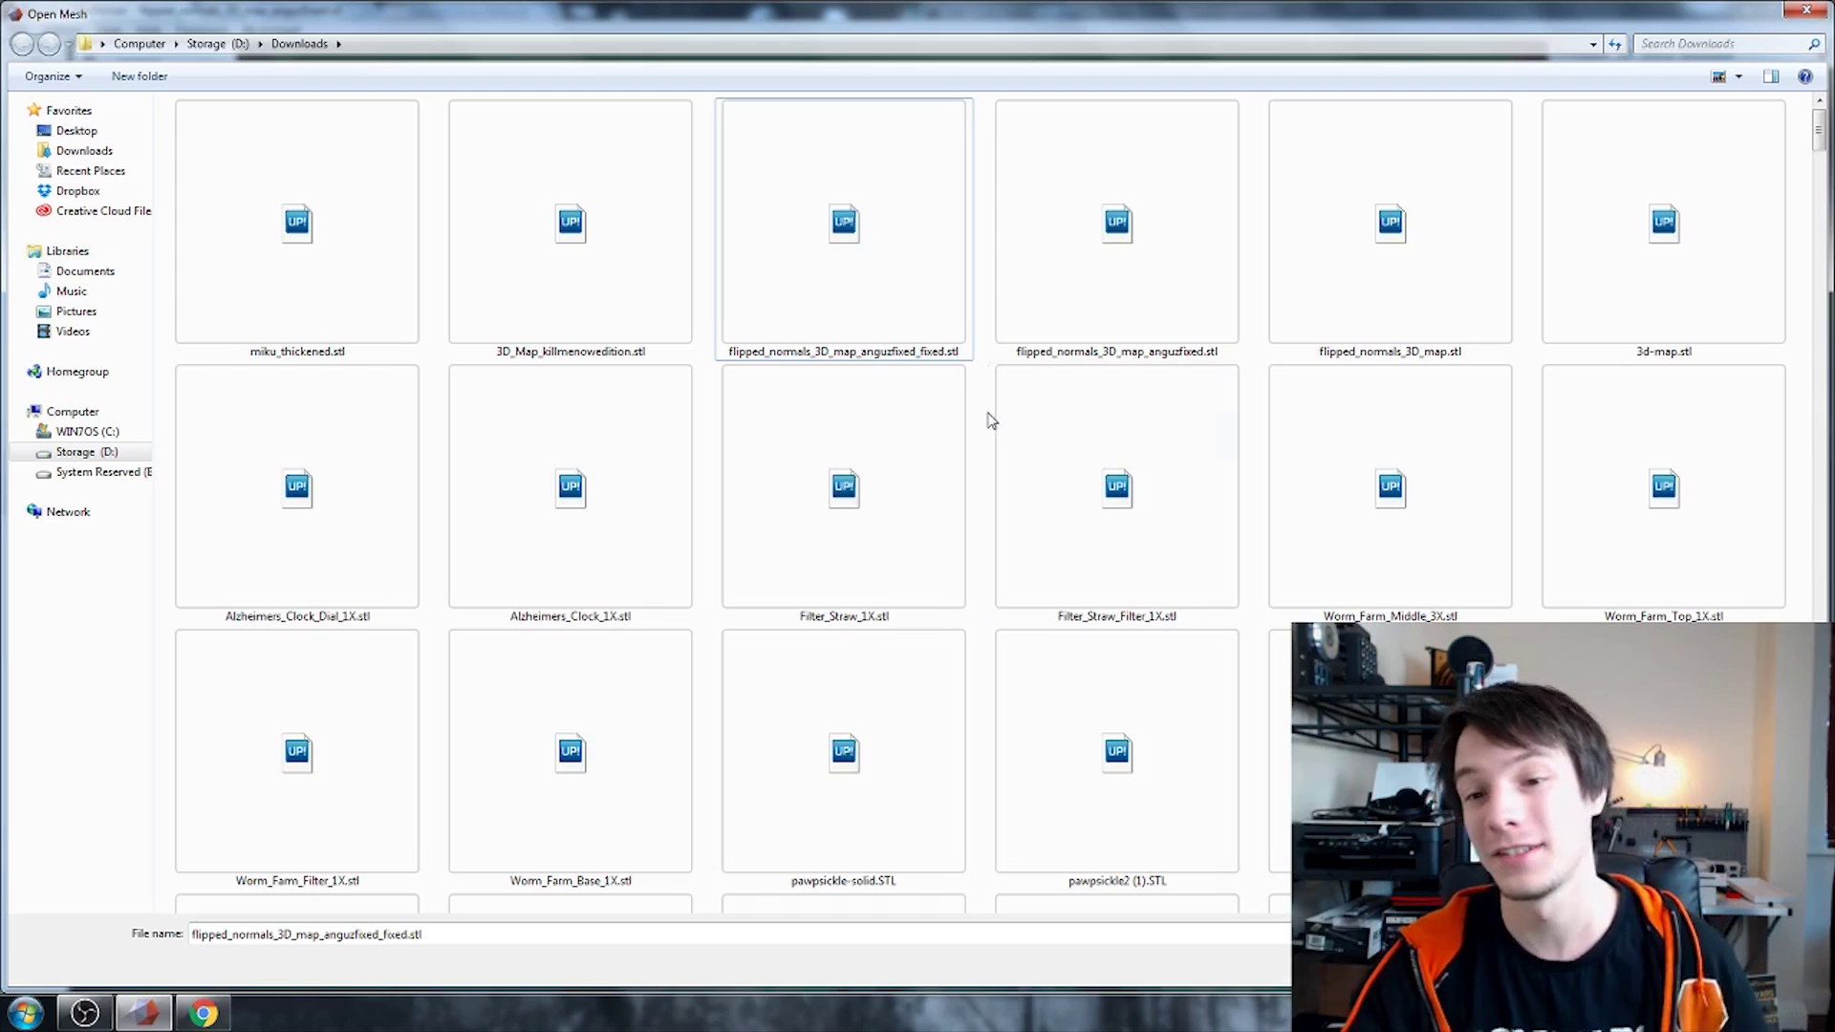
pyautogui.click(1059, 258)
pyautogui.click(892, 377)
pyautogui.click(1080, 398)
pyautogui.click(1390, 314)
pyautogui.click(1318, 479)
pyautogui.click(1117, 482)
pyautogui.click(707, 485)
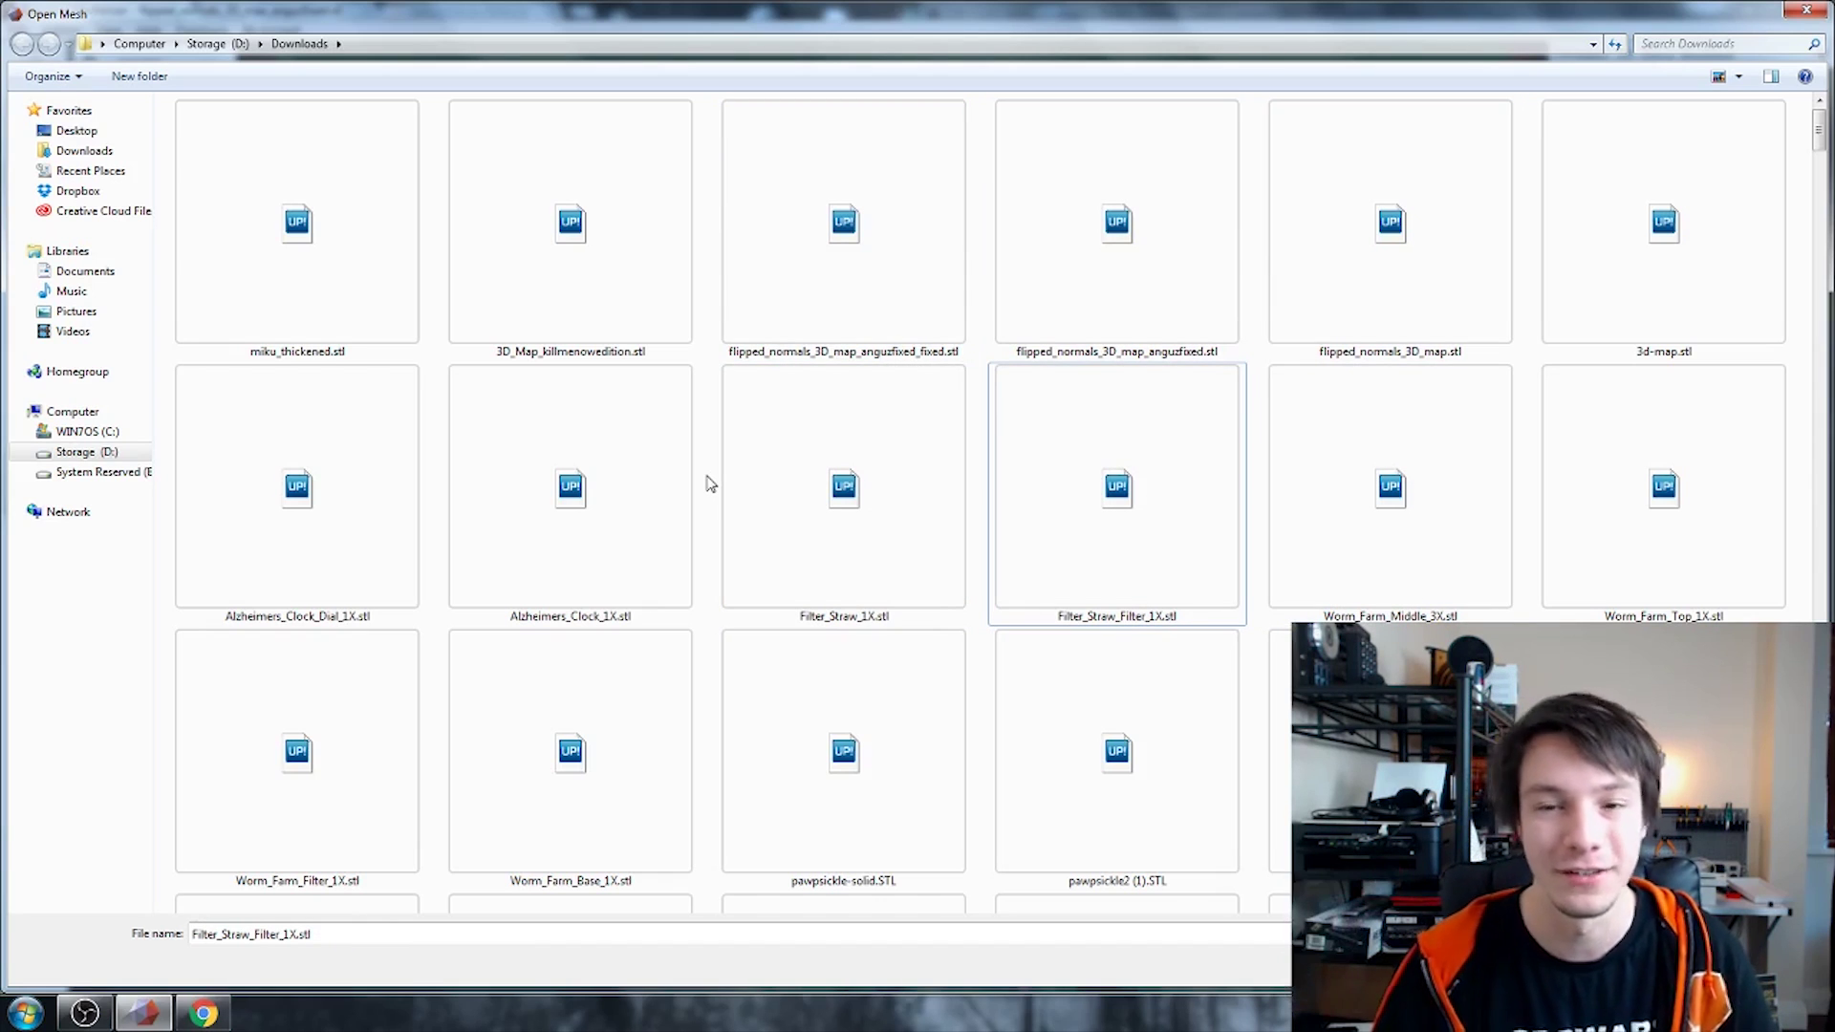
pyautogui.click(676, 376)
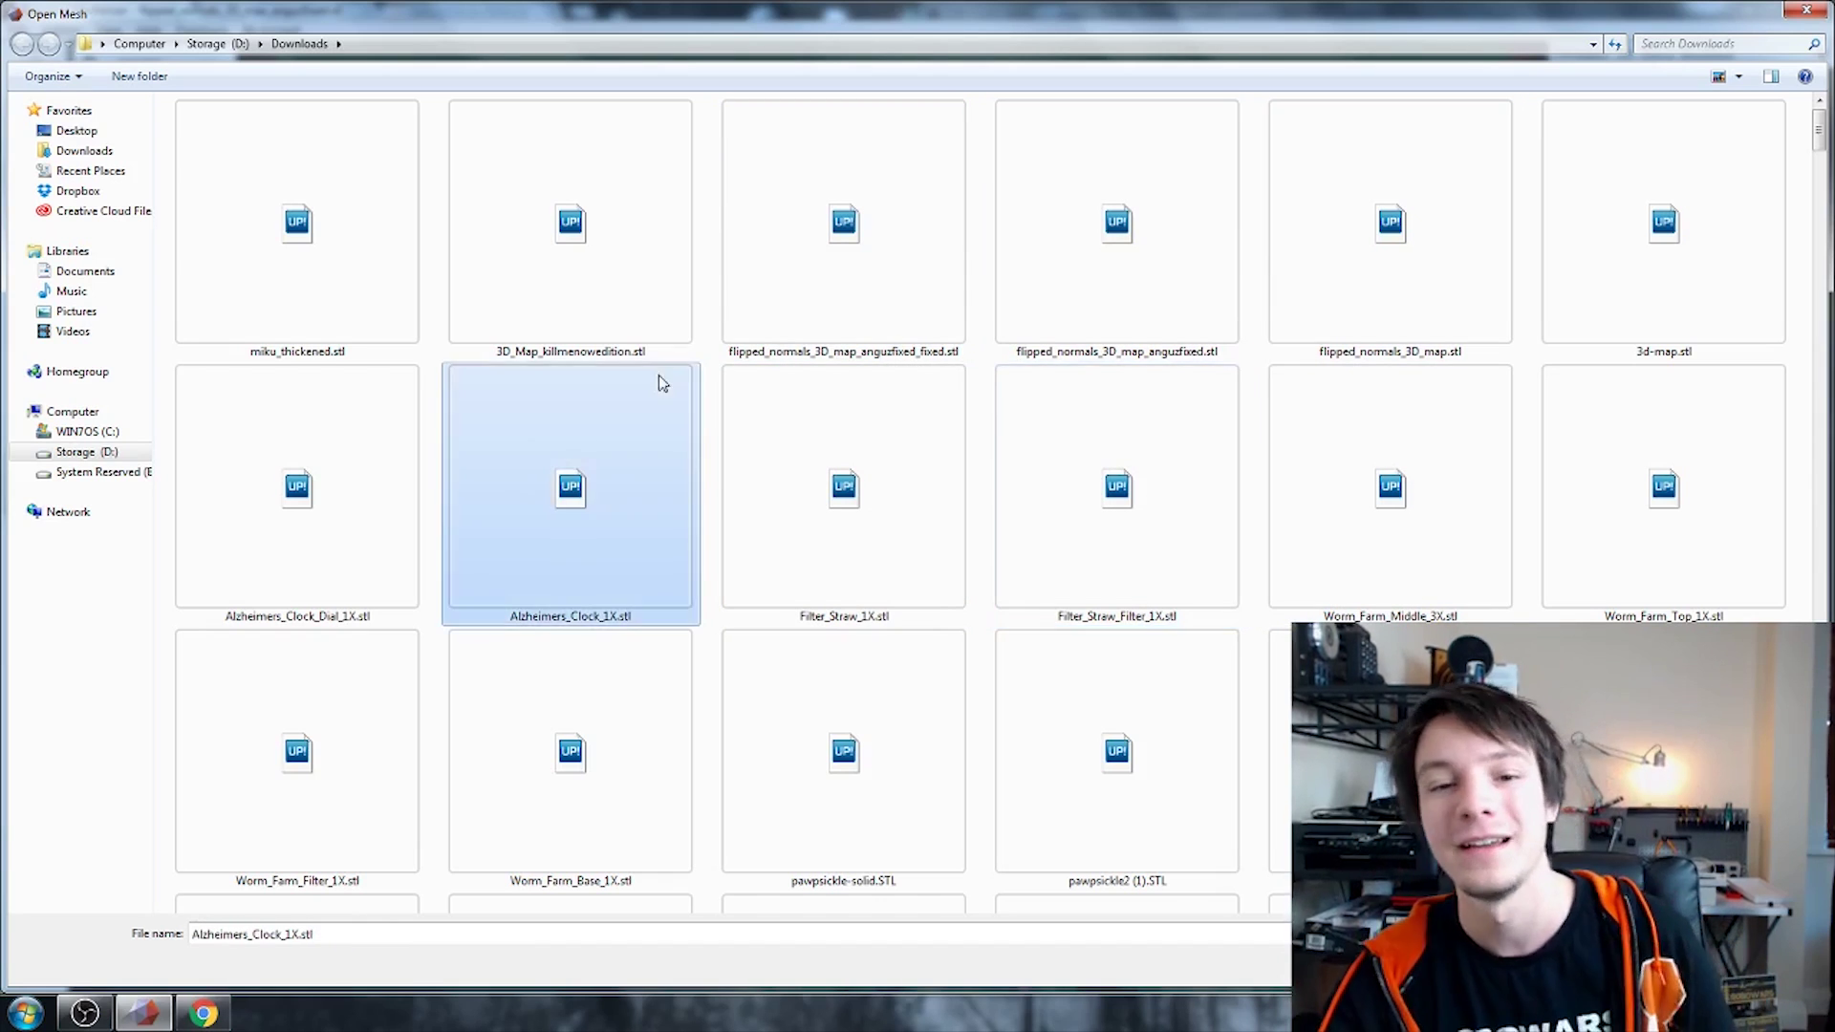
# Select several STL meshes together in the Downloads folder, including 3D_Map_killmenowedition.stl, Filter_Straw_1X.stl and pawpsickle2 (1).STL
pyautogui.click(877, 262)
pyautogui.keyDown('ctrl'); pyautogui.click(773, 409); pyautogui.keyUp('ctrl')
pyautogui.keyDown('ctrl'); pyautogui.click(593, 306); pyautogui.keyUp('ctrl')
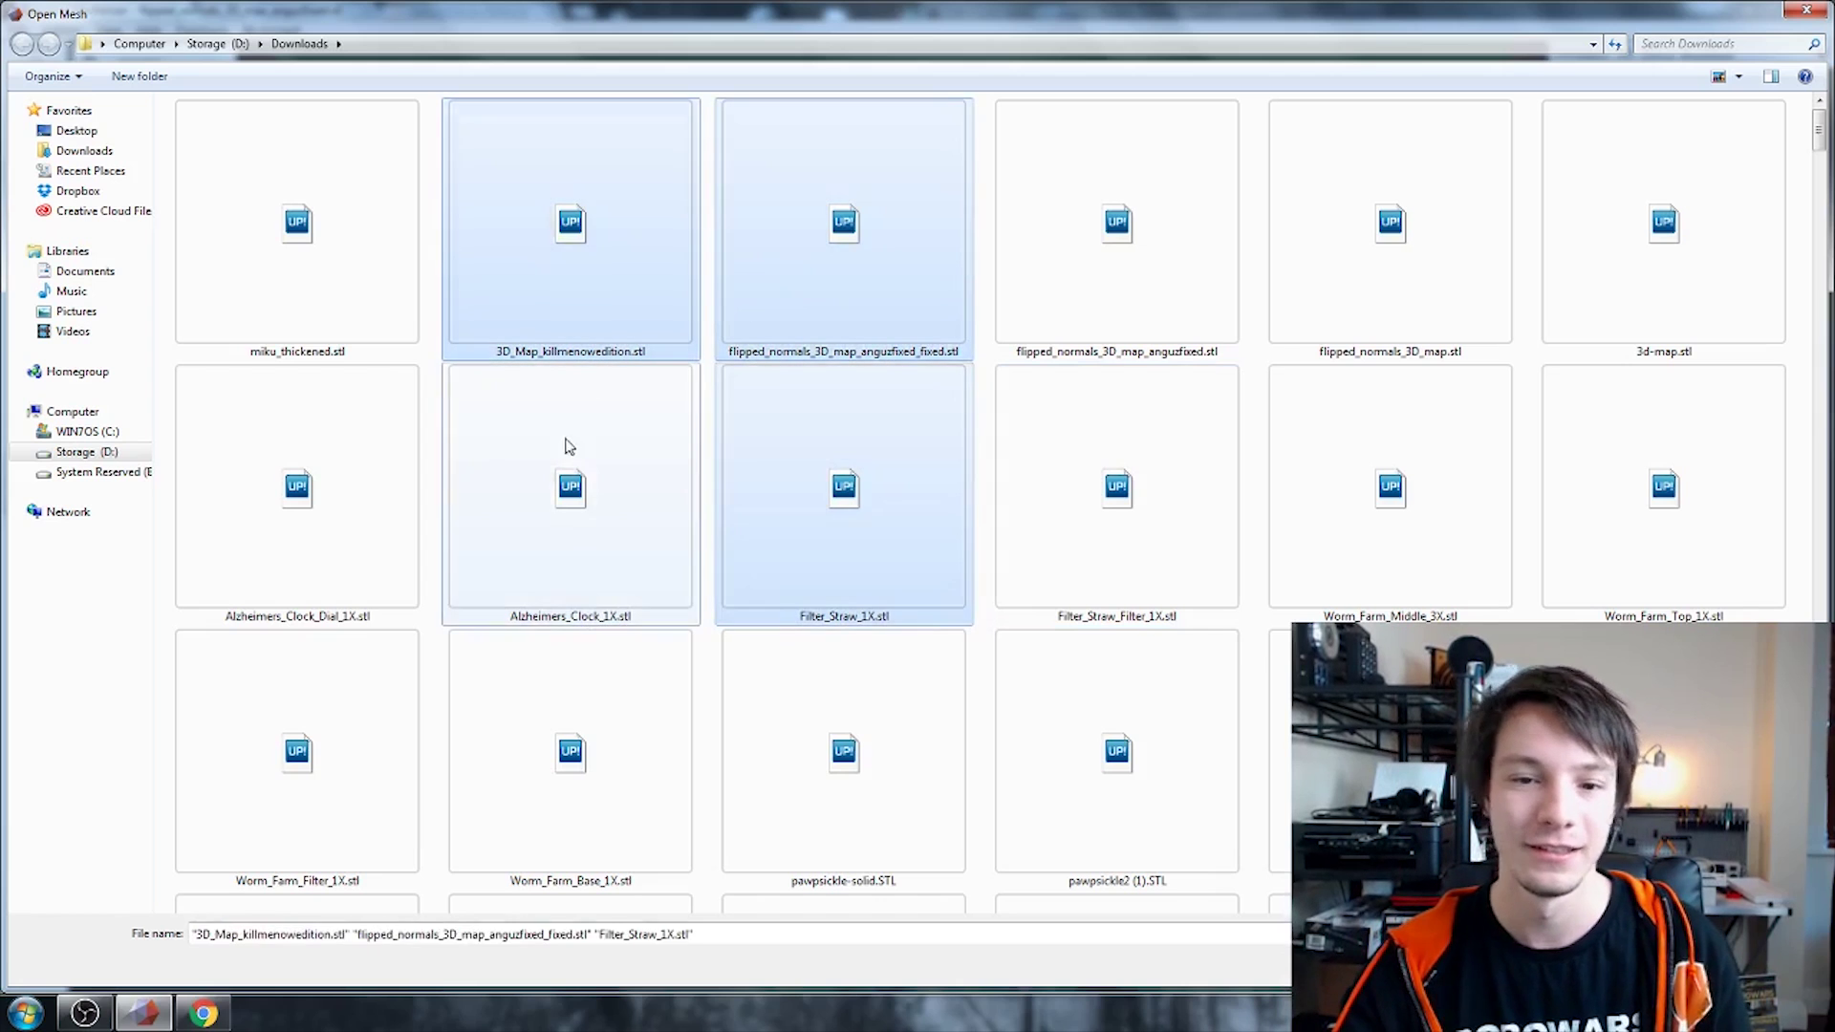
pyautogui.keyDown('ctrl'); pyautogui.click(565, 443); pyautogui.keyUp('ctrl')
pyautogui.keyDown('ctrl'); pyautogui.click(1185, 506); pyautogui.keyUp('ctrl')
pyautogui.keyDown('ctrl'); pyautogui.click(1424, 523); pyautogui.keyUp('ctrl')
pyautogui.keyDown('ctrl'); pyautogui.click(1099, 715); pyautogui.keyUp('ctrl')
# Open esc85a clamp - Part 2 (1).stl, esc85a clamp - Part 2.stl and Single bearing.stl together as one scene
pyautogui.scroll(-5, 860, 688)
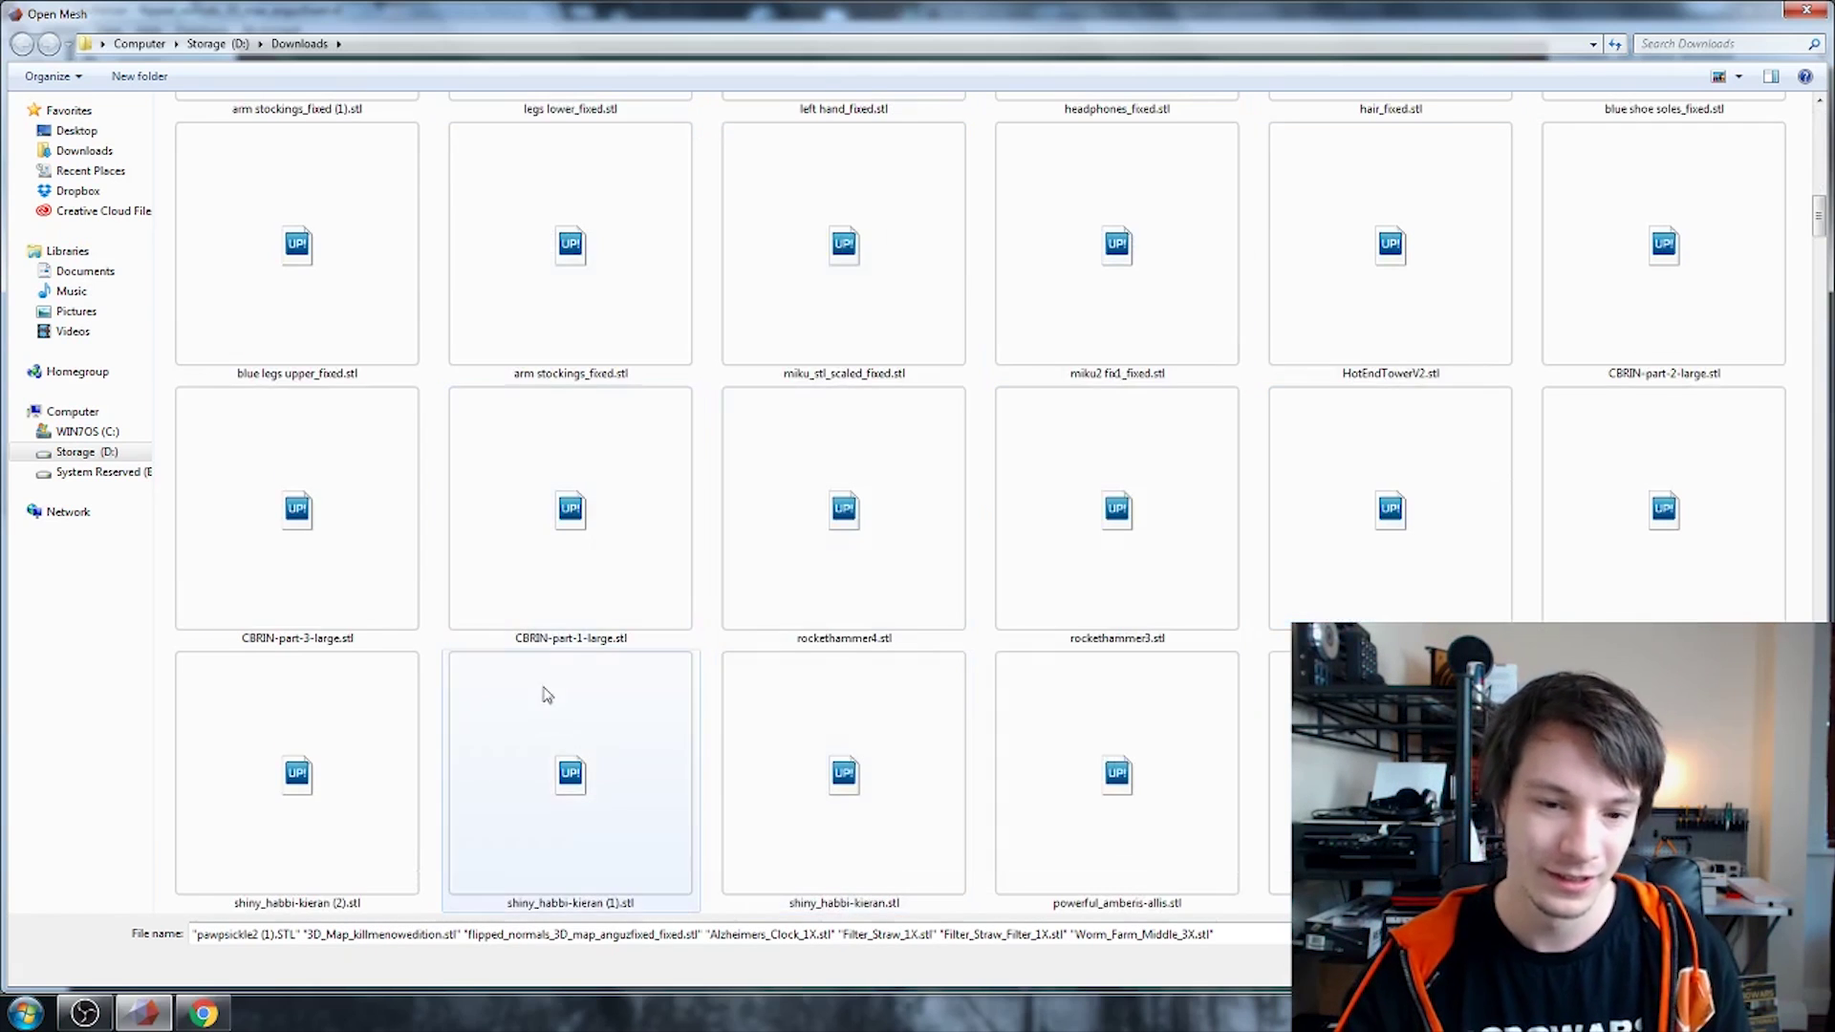
pyautogui.click(564, 527)
pyautogui.keyDown('ctrl'); pyautogui.click(406, 459); pyautogui.keyUp('ctrl')
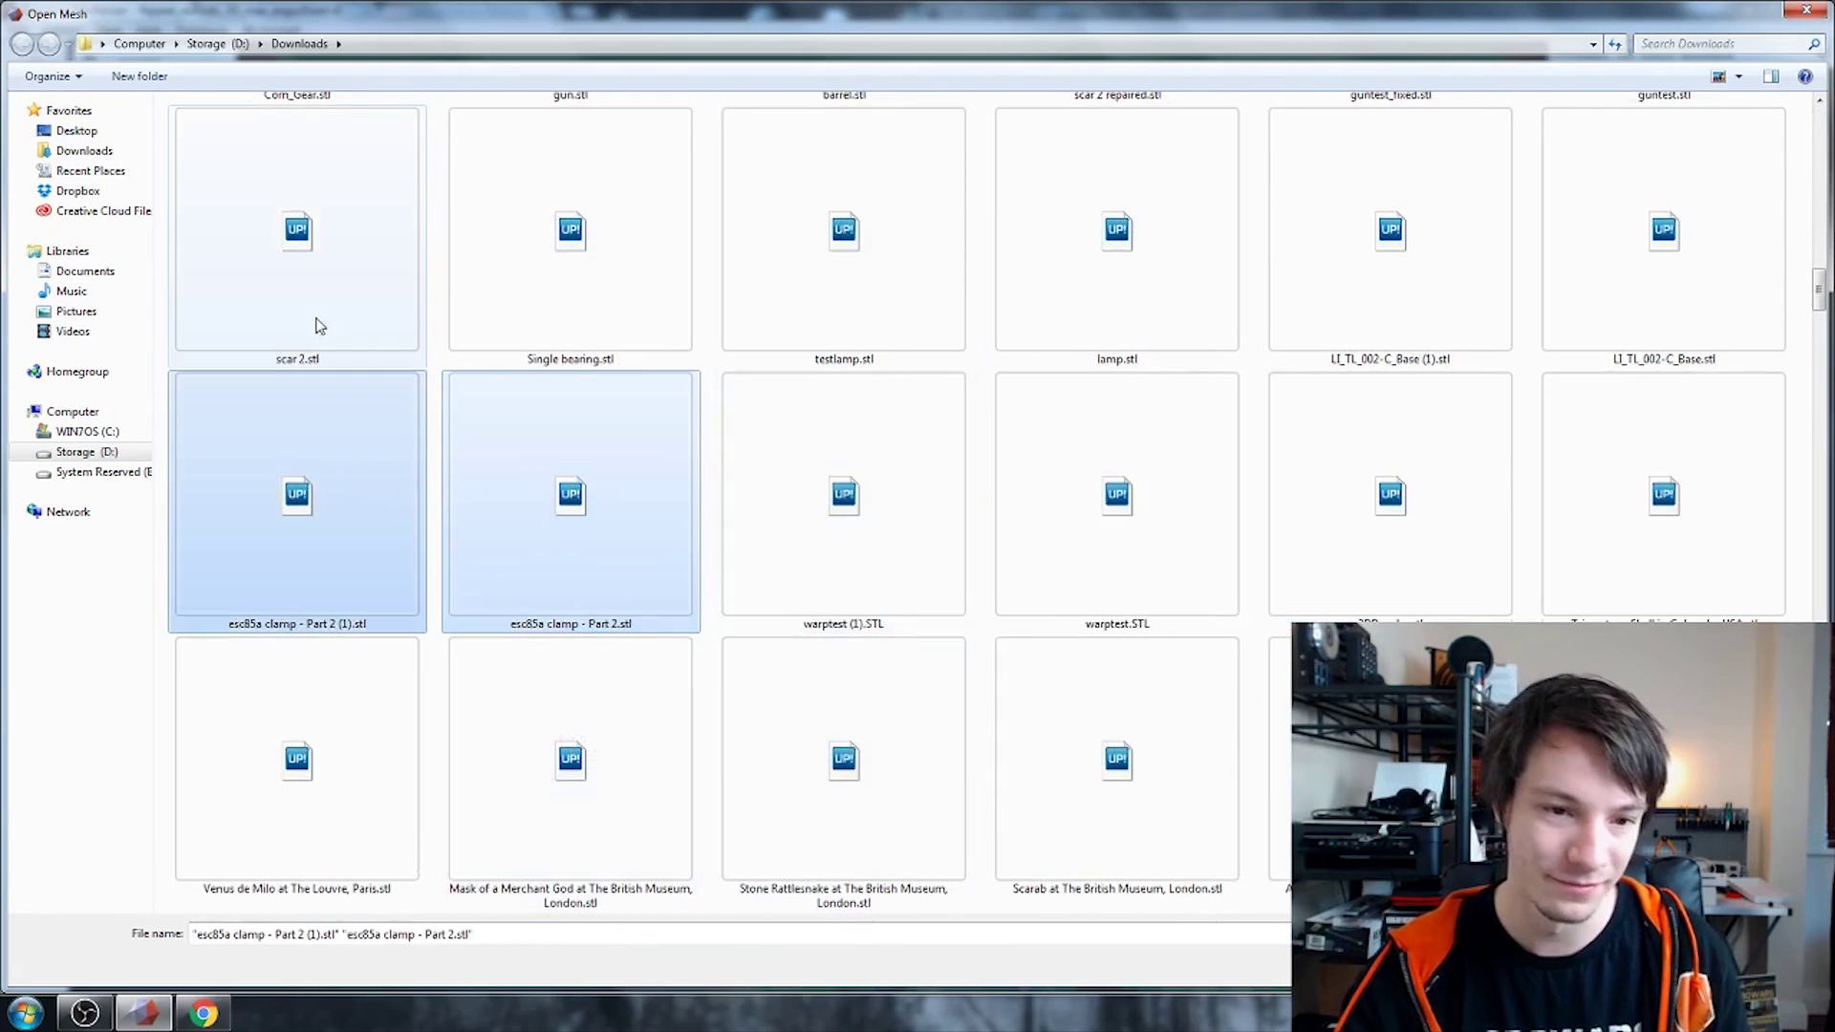
pyautogui.keyDown('ctrl'); pyautogui.click(560, 340); pyautogui.keyUp('ctrl')
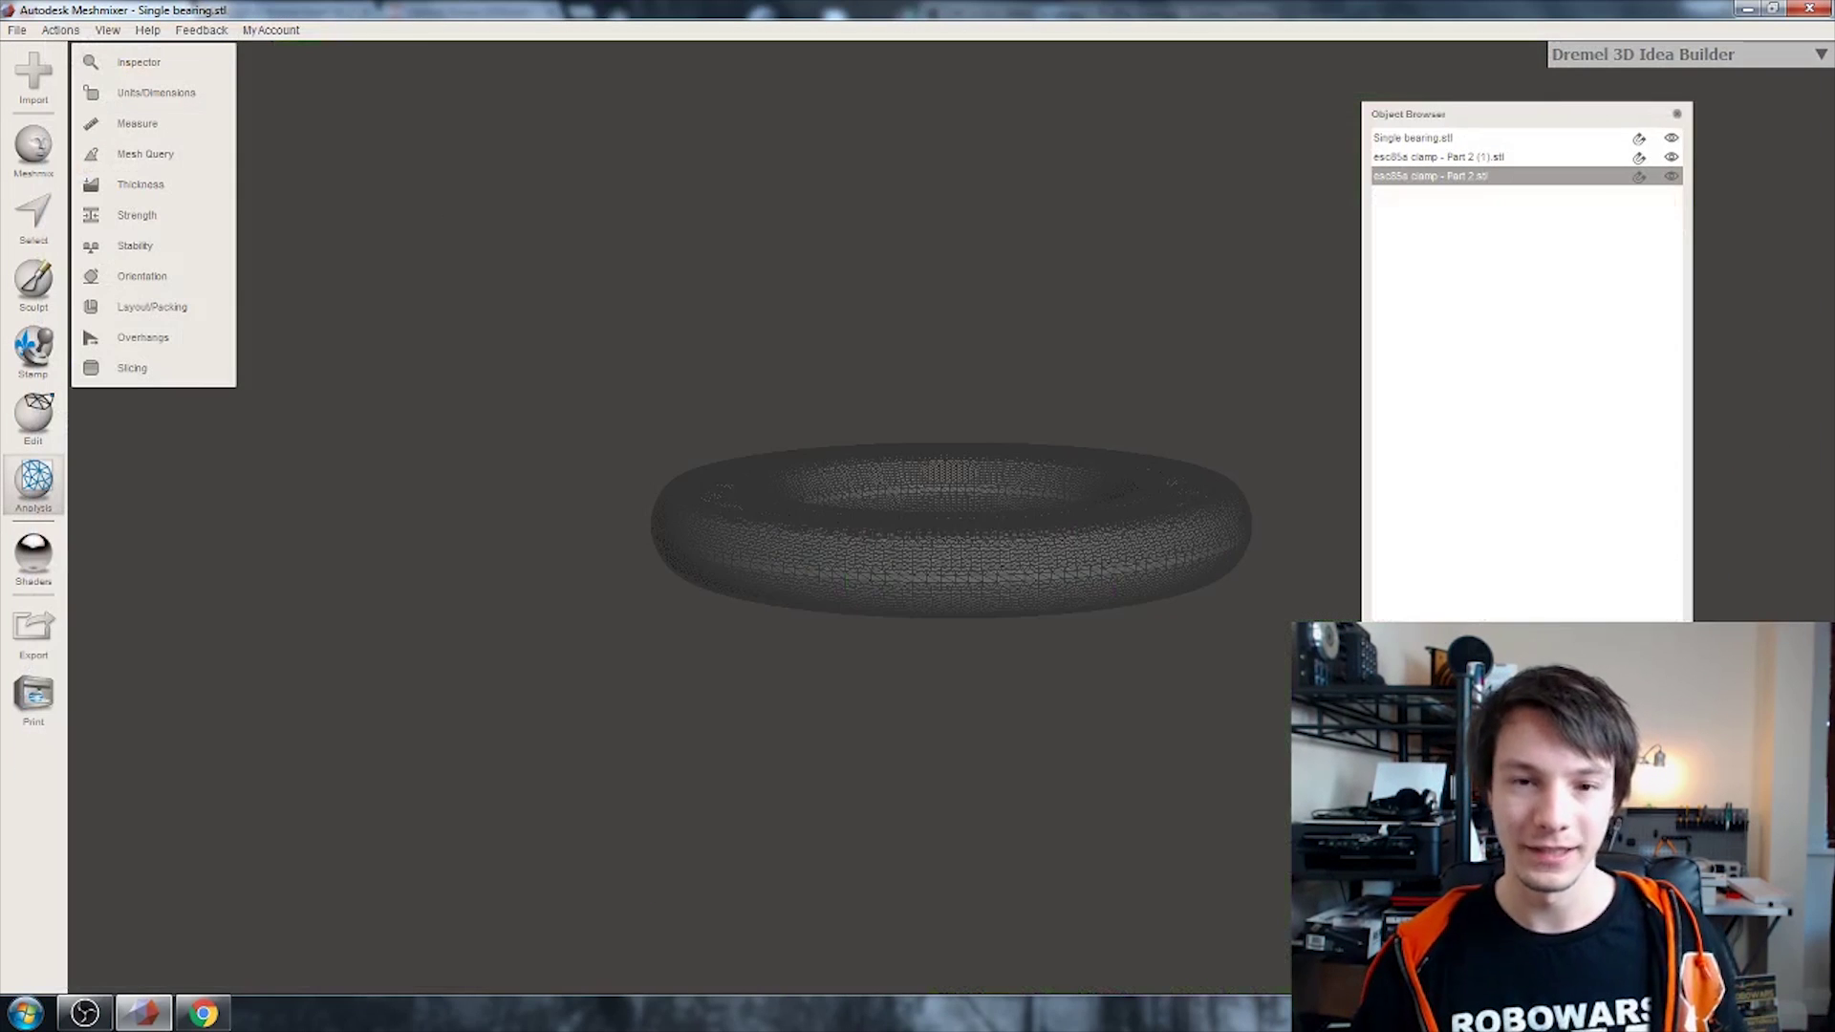
# Examine how the opened clamp parts and the bearing sit relative to each other from several angles
pyautogui.scroll(-10, 960, 483)
pyautogui.moveTo(960, 484); pyautogui.dragTo(736, 596, button='right')
pyautogui.scroll(3, 865, 633)
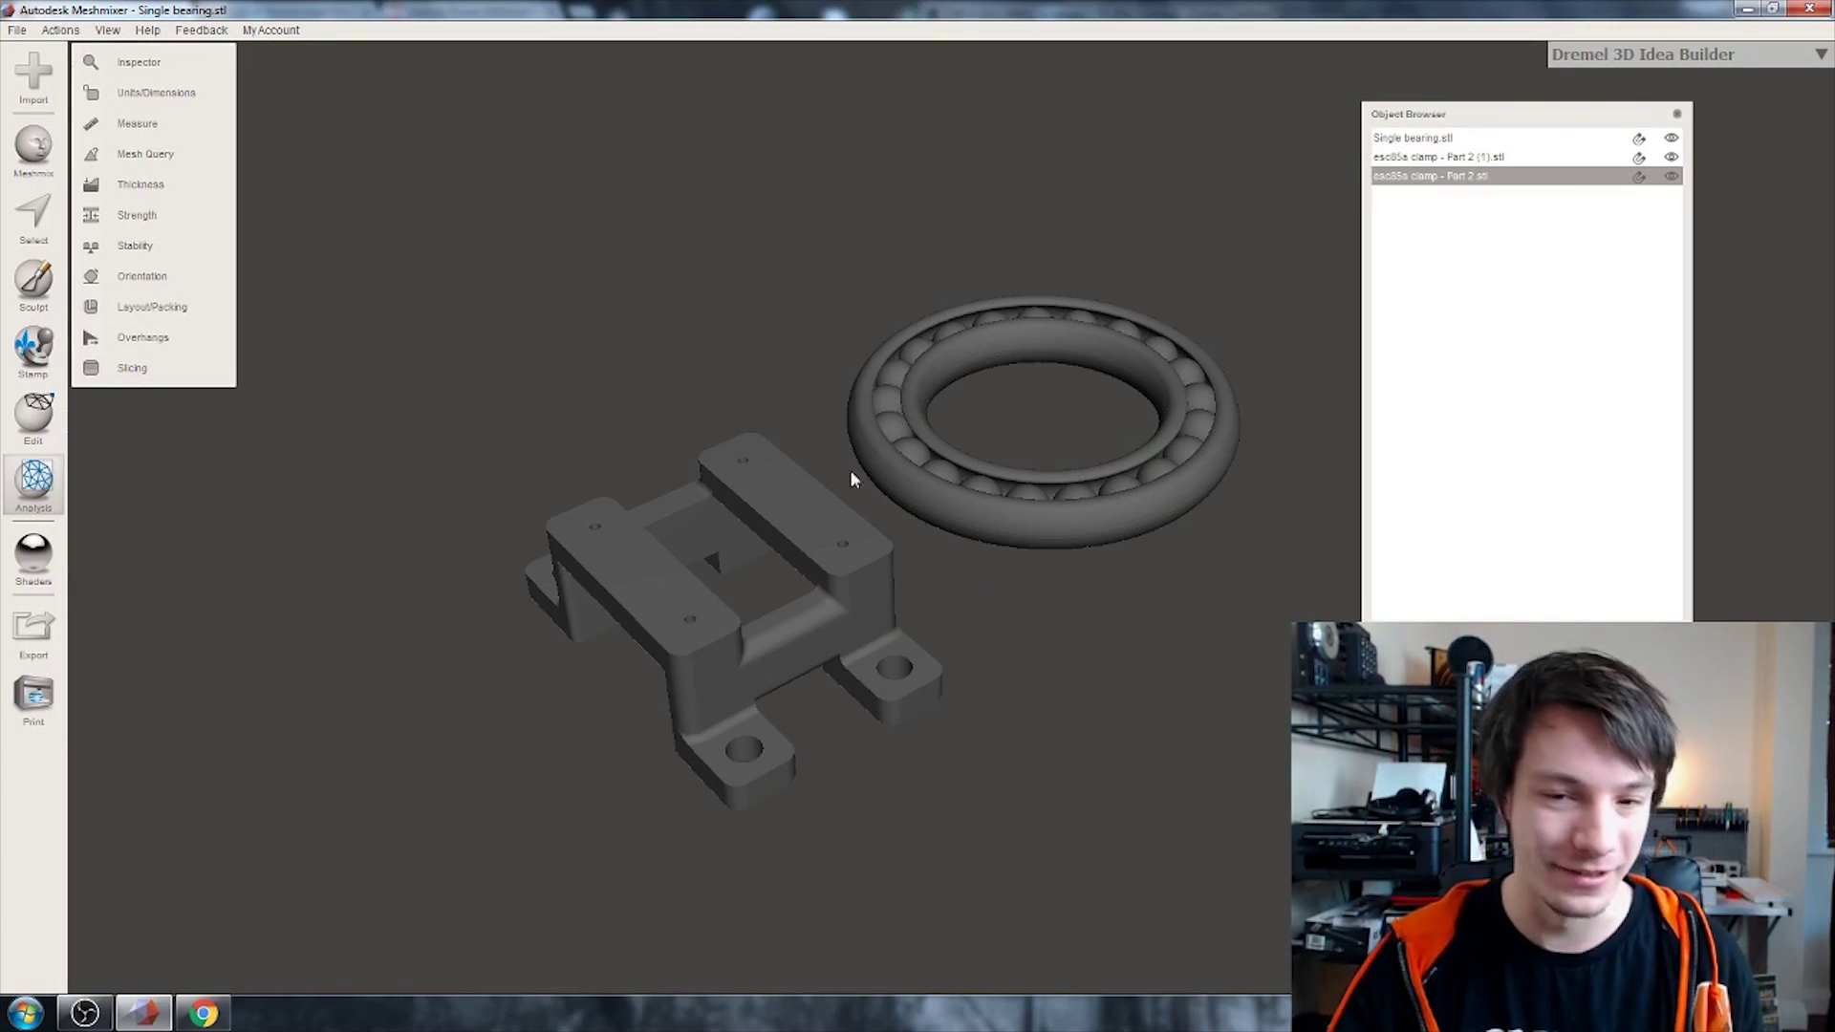
pyautogui.moveTo(920, 521); pyautogui.dragTo(536, 538, button='right')
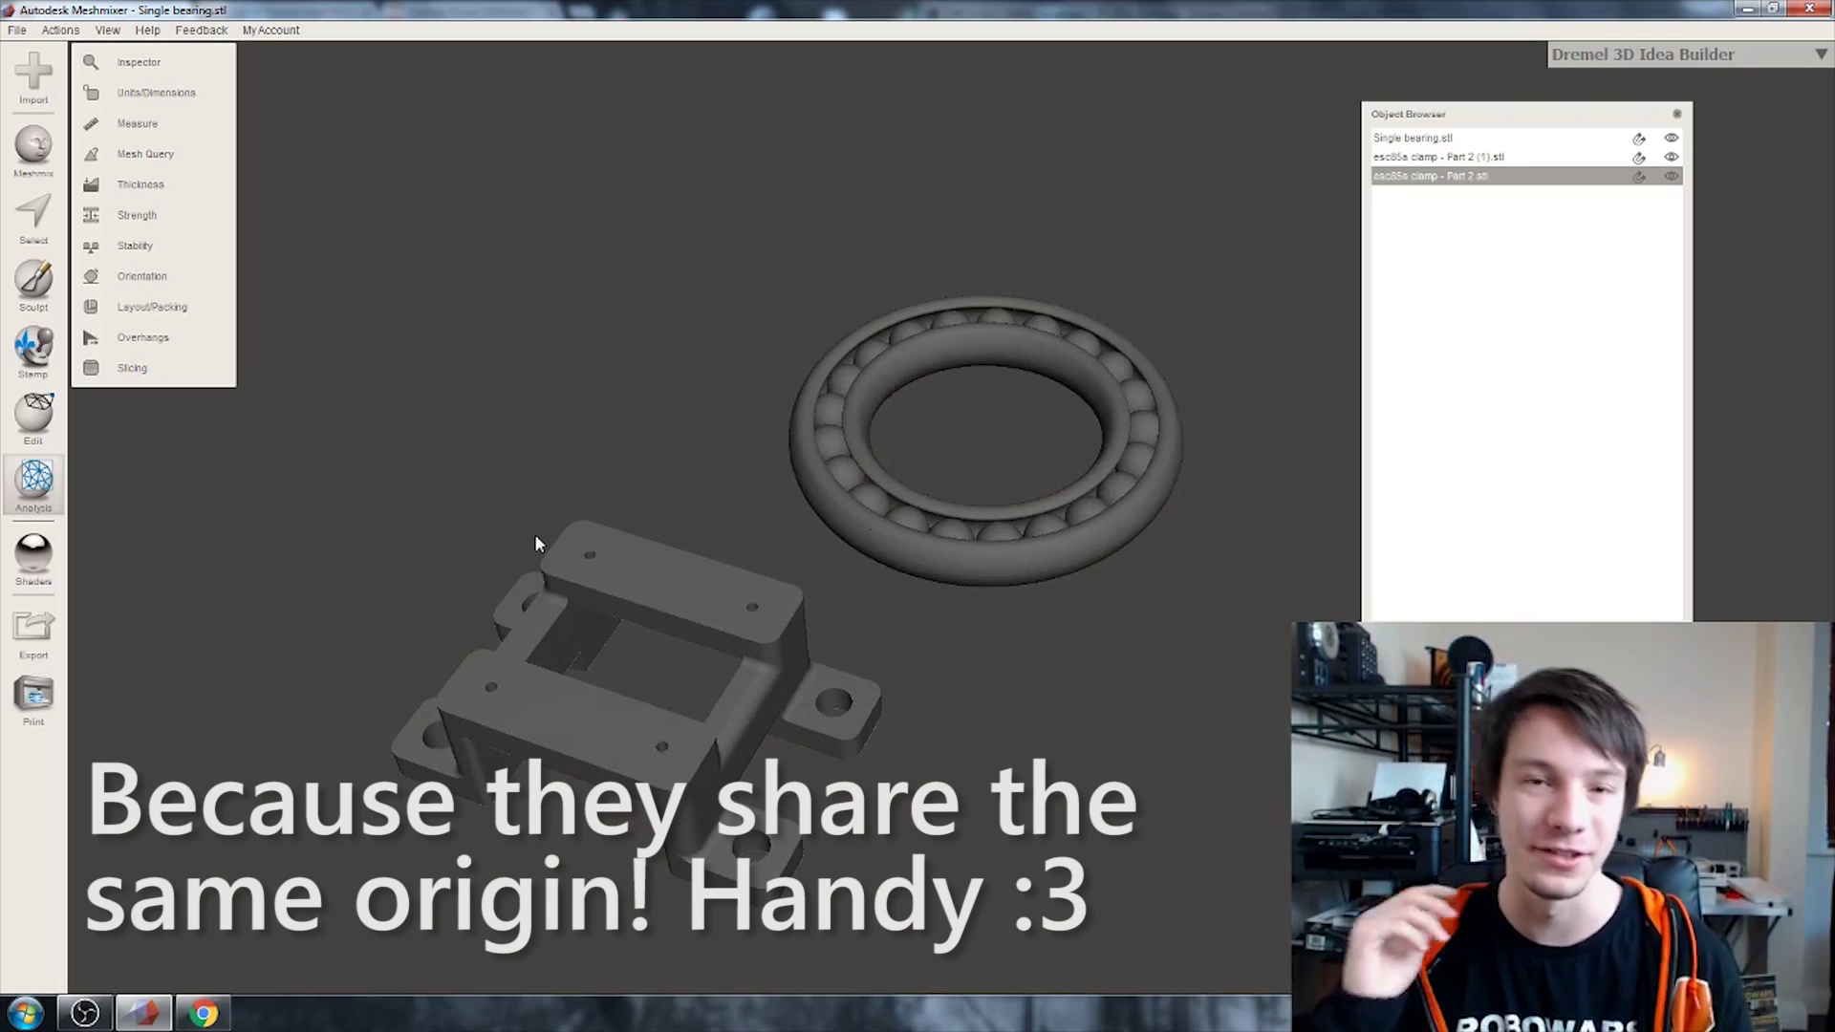
pyautogui.moveTo(516, 525); pyautogui.dragTo(541, 511, button='right')
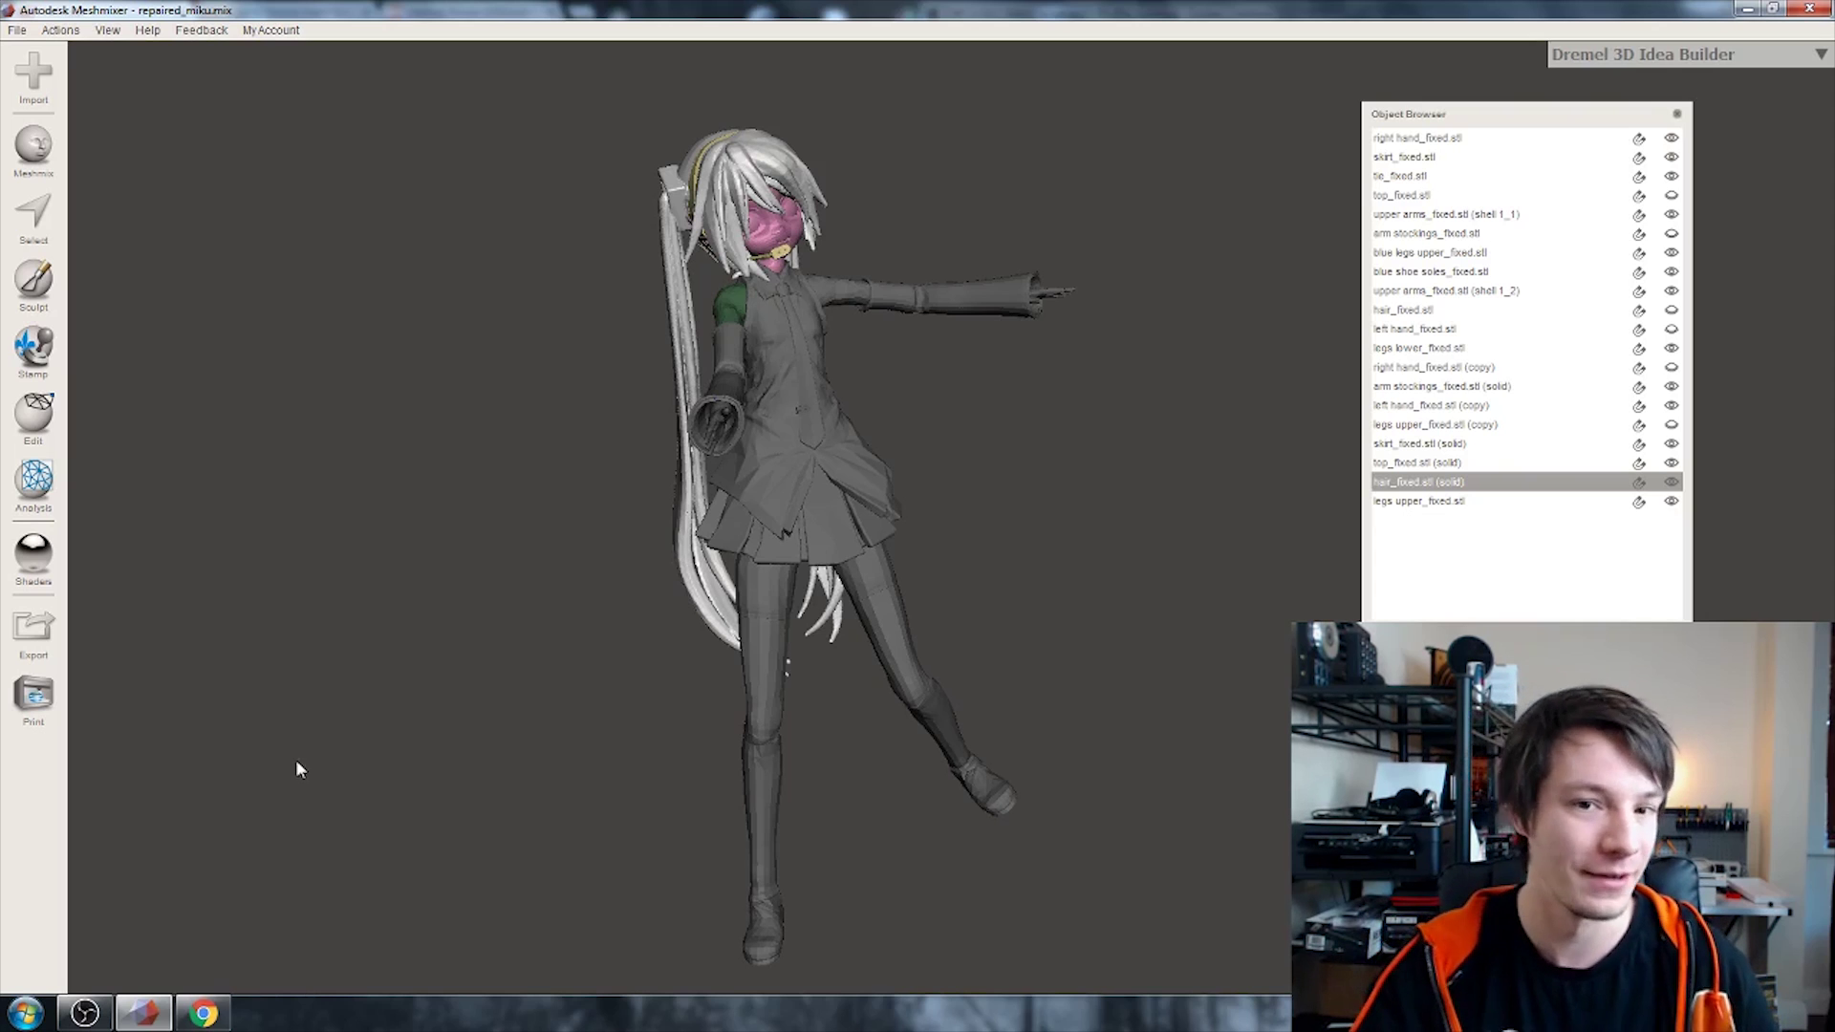
# Examine the upper body, hair and arms of the repaired_miku.mix figure from several angles
pyautogui.moveTo(335, 770); pyautogui.dragTo(762, 516, button='right')
pyautogui.scroll(3, 760, 507)
pyautogui.moveTo(584, 538); pyautogui.dragTo(756, 546, button='middle')
pyautogui.scroll(-2, 766, 571)
pyautogui.moveTo(758, 554); pyautogui.dragTo(619, 564, button='right')
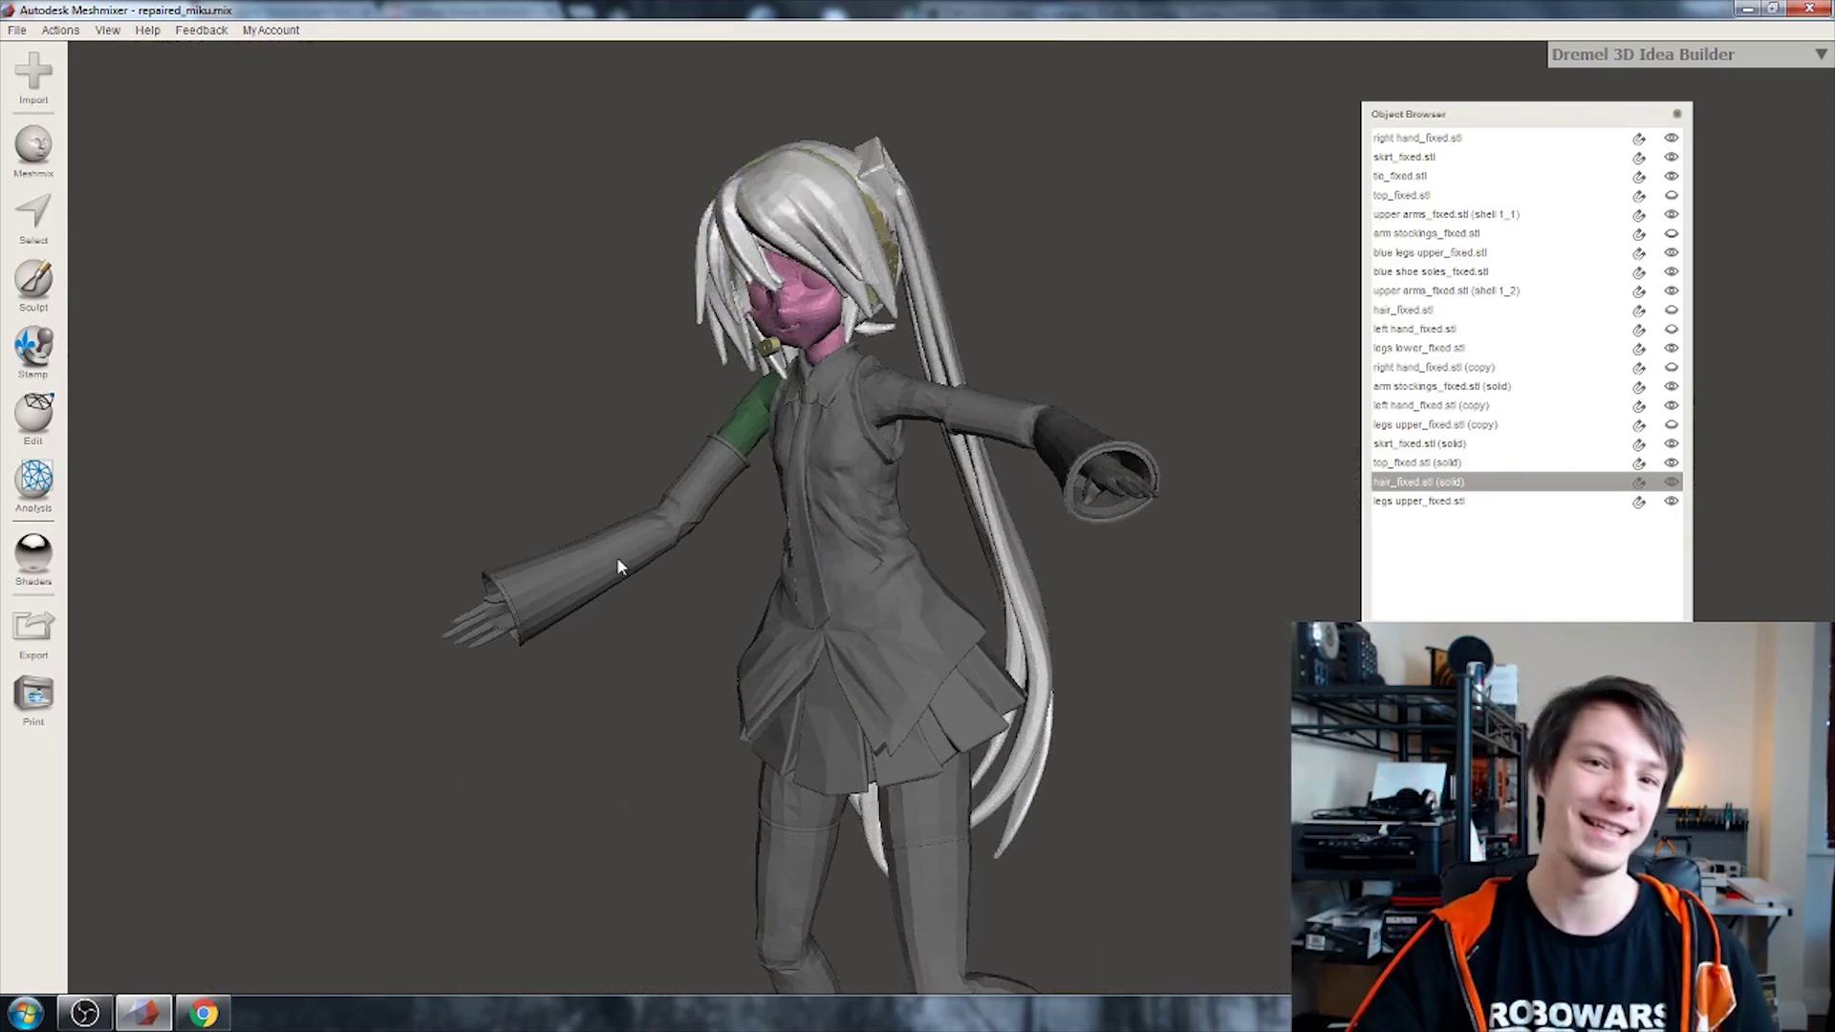
# Select the figure's right hand mesh inside the wide sleeve and view it from another angle
pyautogui.moveTo(706, 621); pyautogui.dragTo(814, 577, button='right')
pyautogui.moveTo(815, 577); pyautogui.dragTo(814, 514, button='middle')
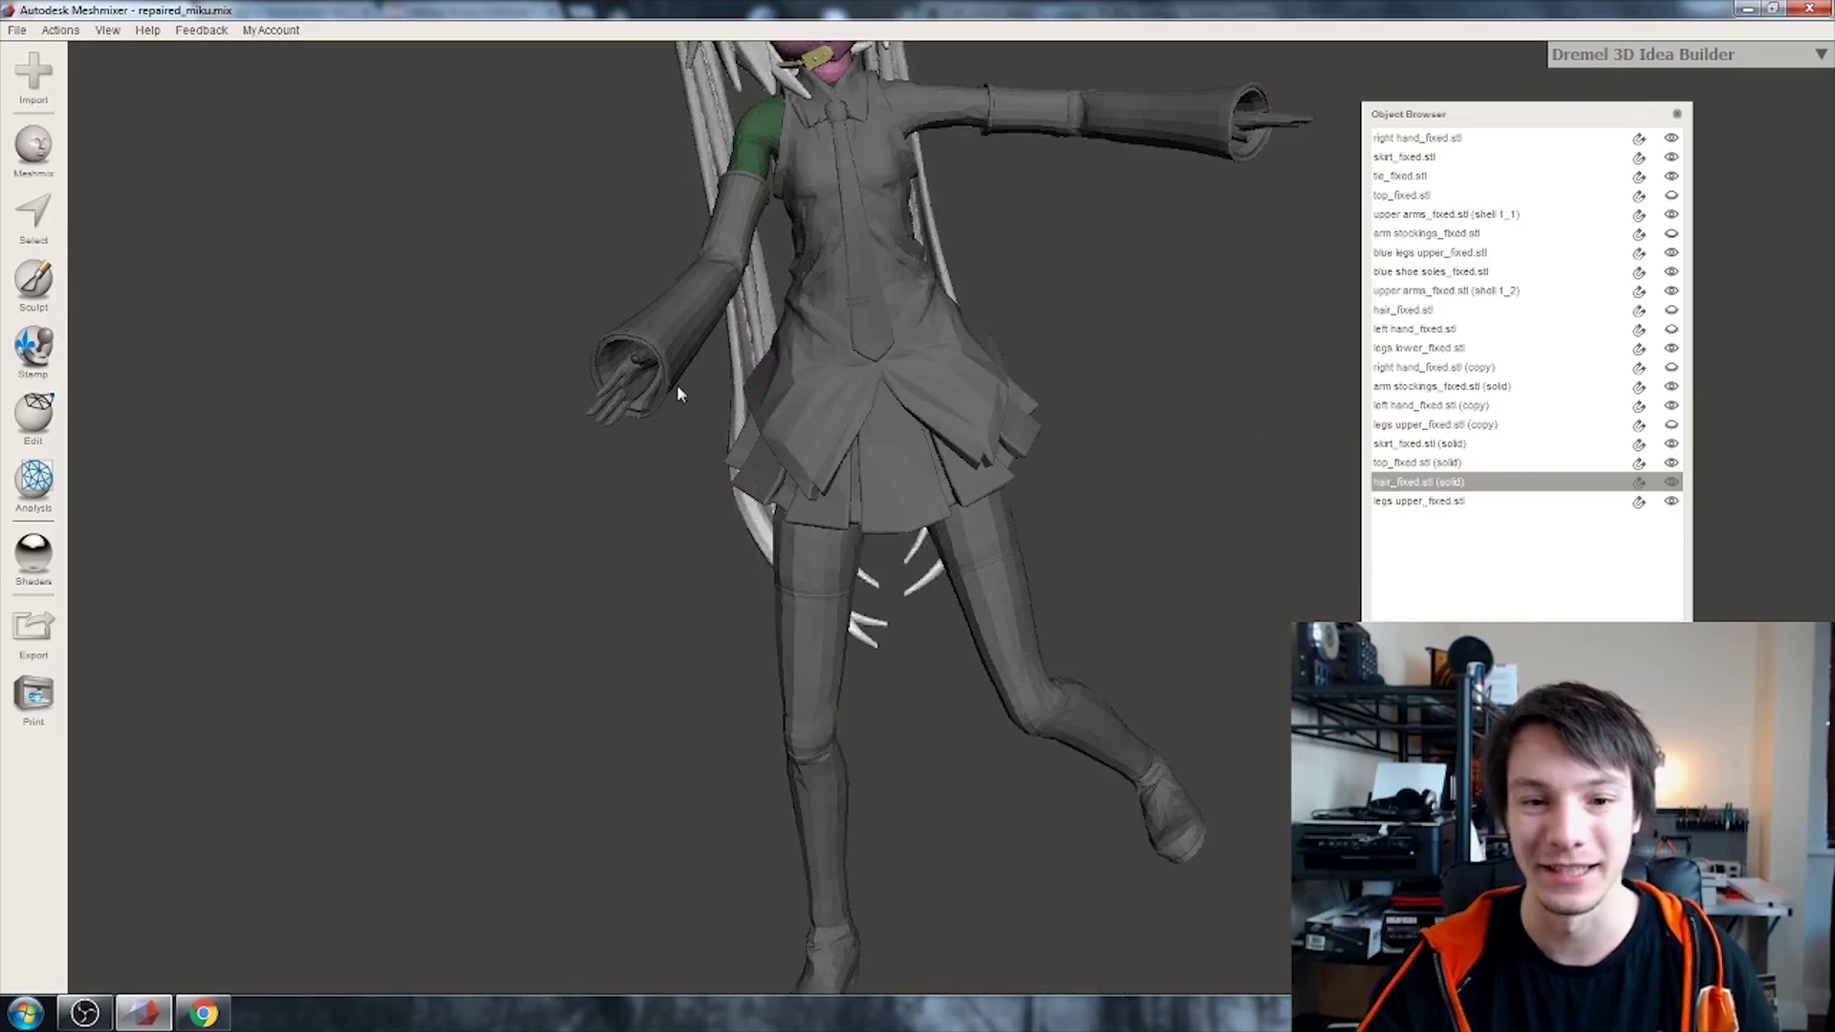
pyautogui.click(640, 384)
pyautogui.moveTo(640, 385); pyautogui.dragTo(897, 275, button='right')
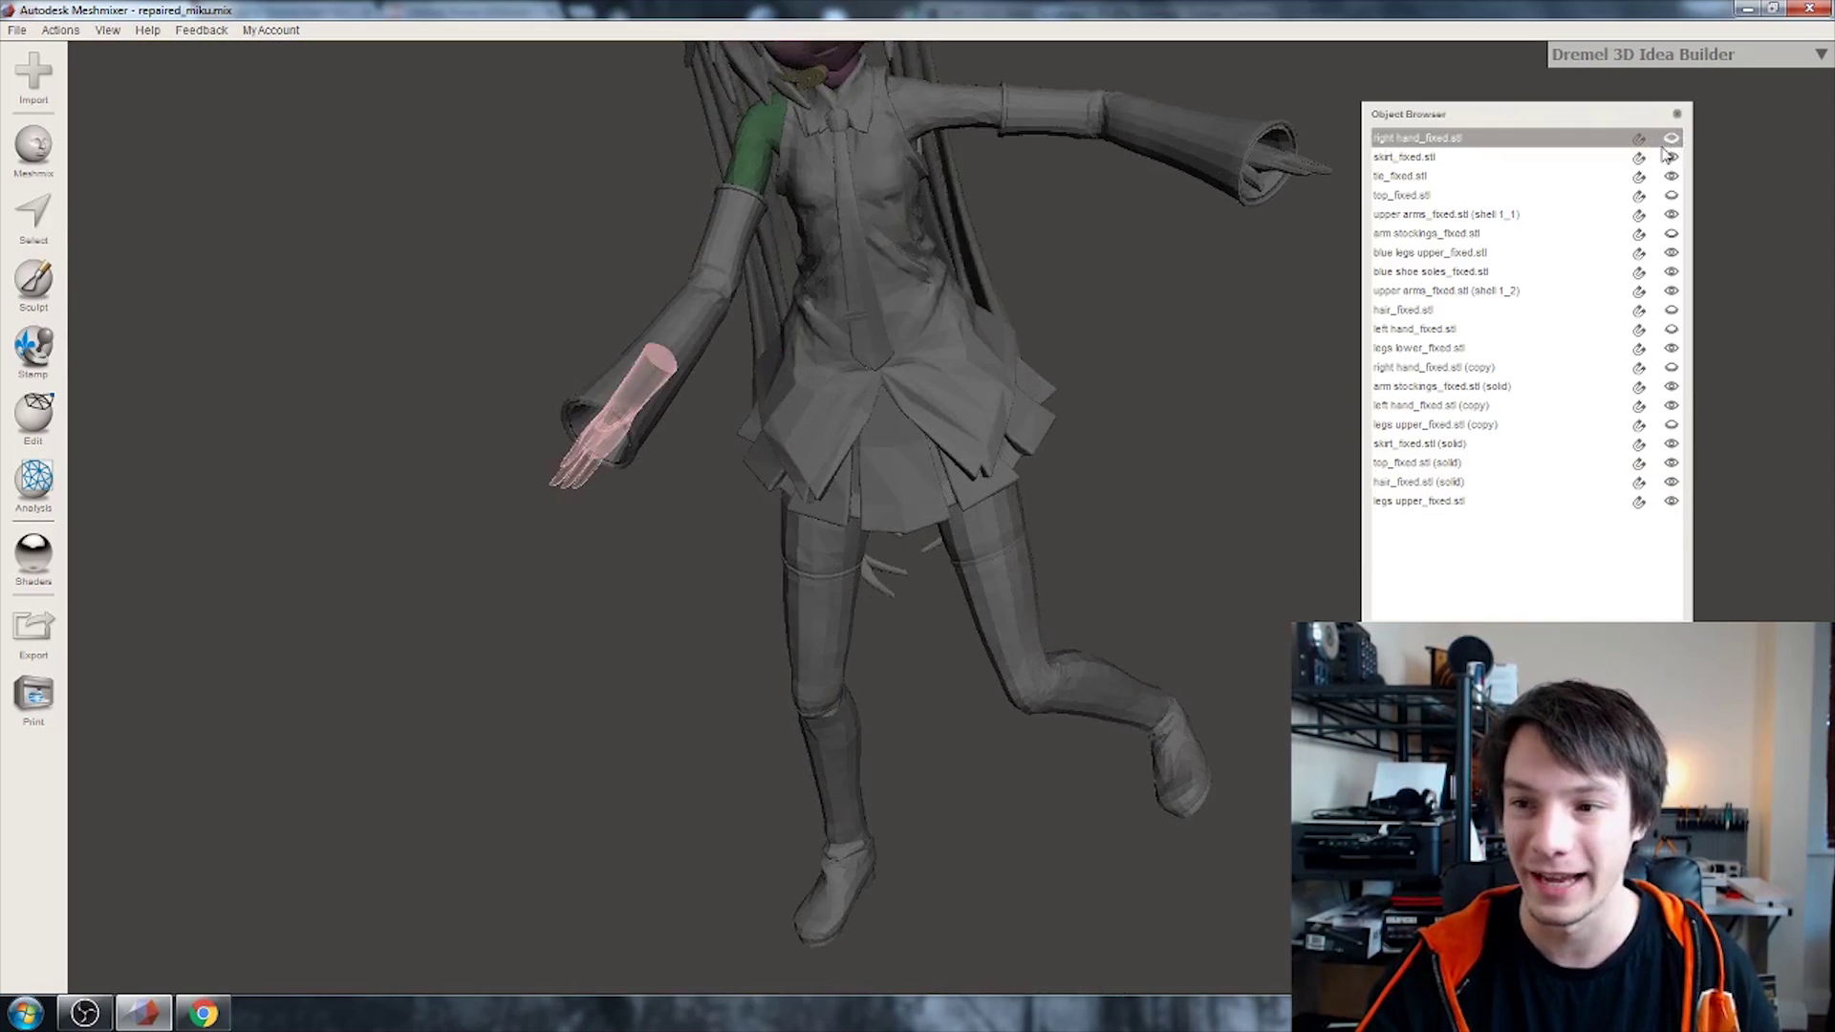